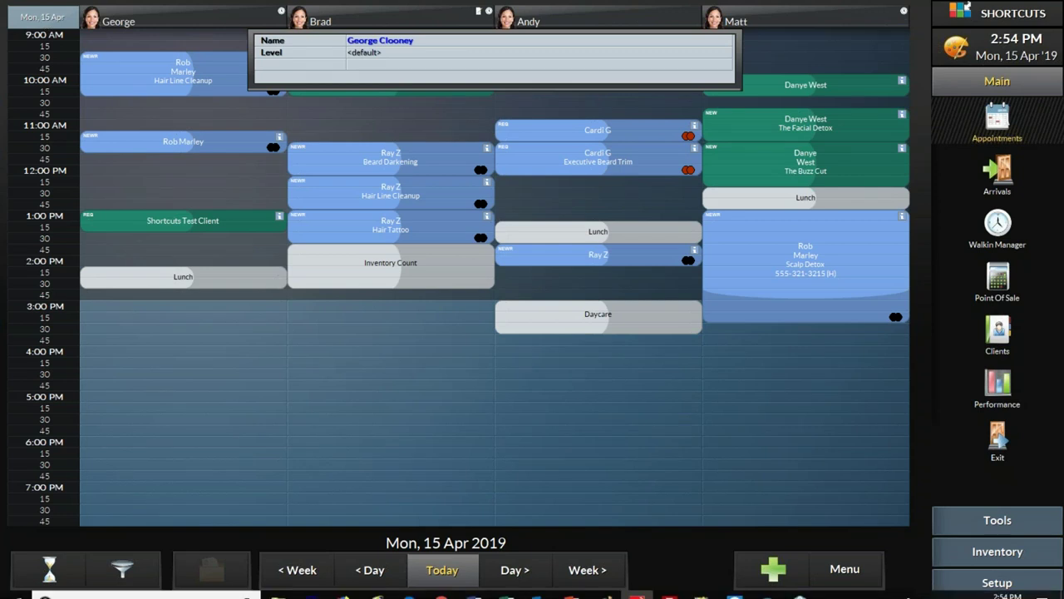
Step: Dismiss the employee info card to reveal the appointment book
{"action": "left_click", "coordinate": [435, 570]}
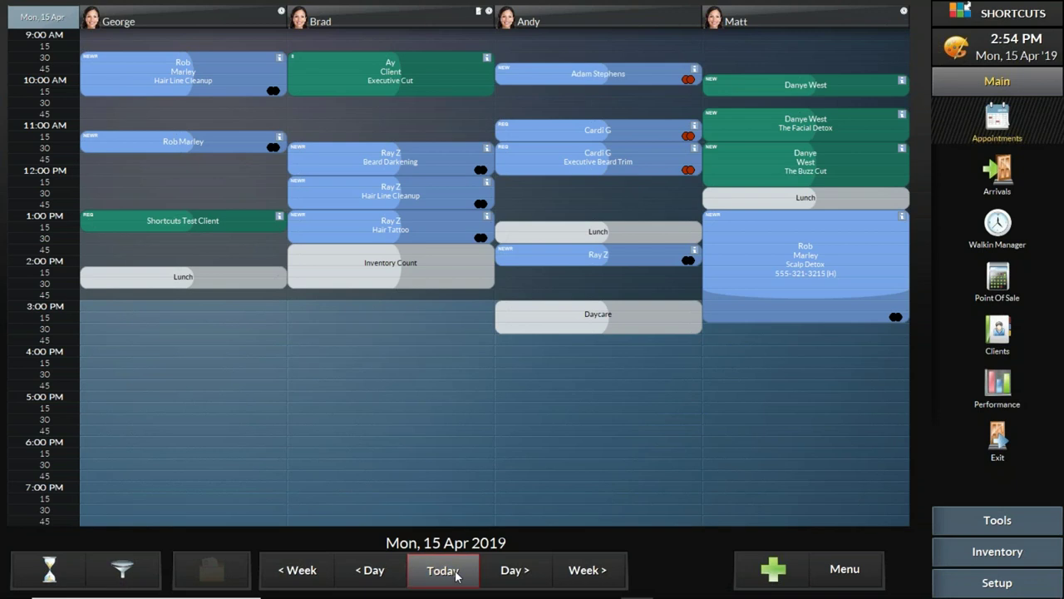
Step: Step the appointment book forward three days, then back four days to Sunday
{"action": "left_click", "coordinate": [521, 571]}
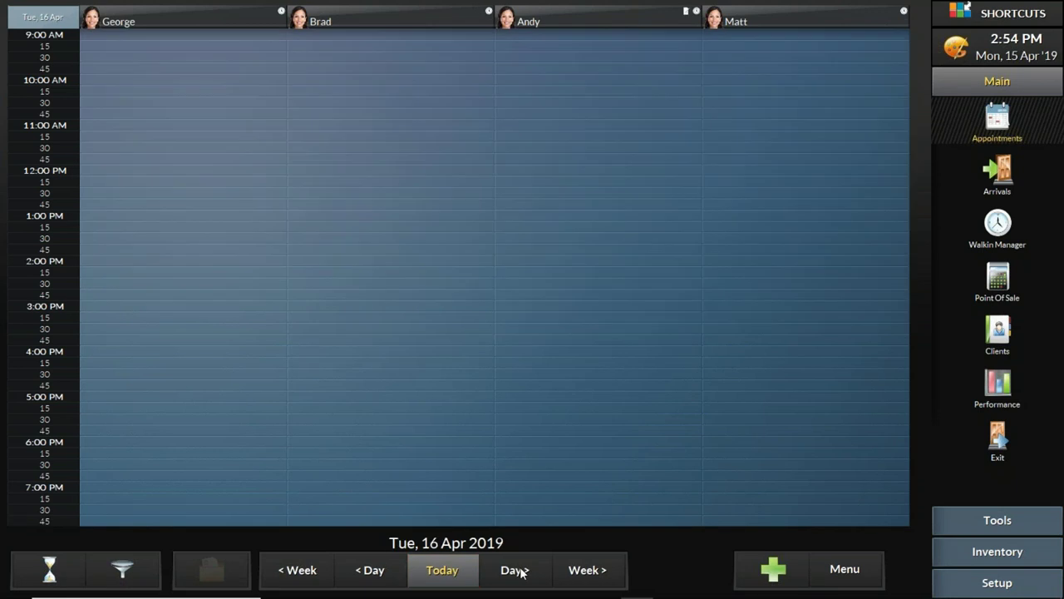
{"action": "left_click", "coordinate": [517, 572]}
{"action": "left_click", "coordinate": [517, 572]}
{"action": "left_click", "coordinate": [362, 574]}
{"action": "left_click", "coordinate": [363, 574]}
{"action": "left_click", "coordinate": [362, 573]}
{"action": "left_click", "coordinate": [364, 574]}
Step: Jump to today, then move one week forward and back to Mon, 15 Apr 2019
{"action": "left_click", "coordinate": [436, 573]}
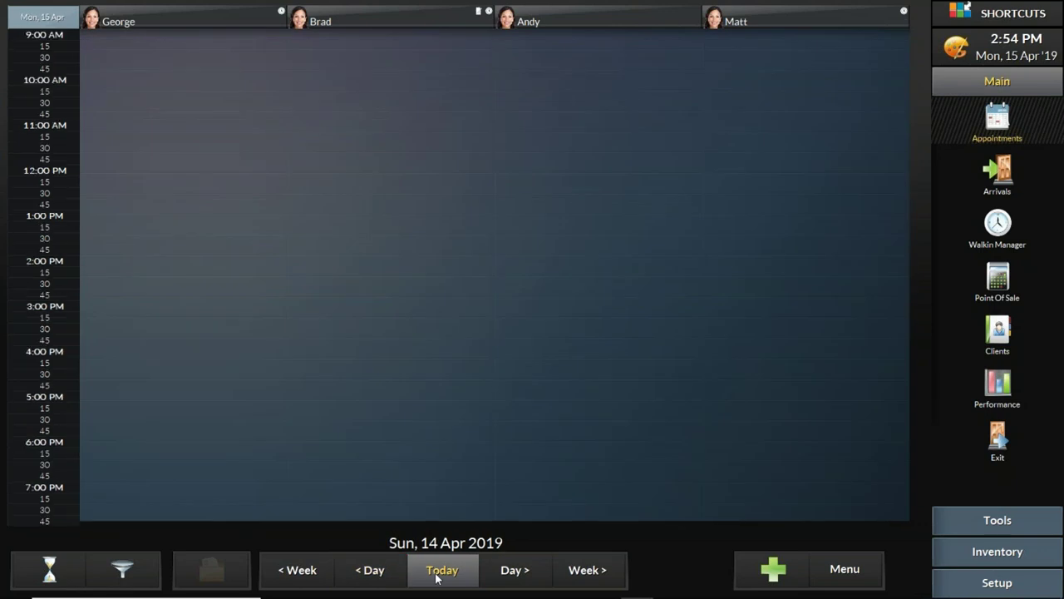
{"action": "left_click", "coordinate": [582, 574]}
{"action": "left_click", "coordinate": [302, 573]}
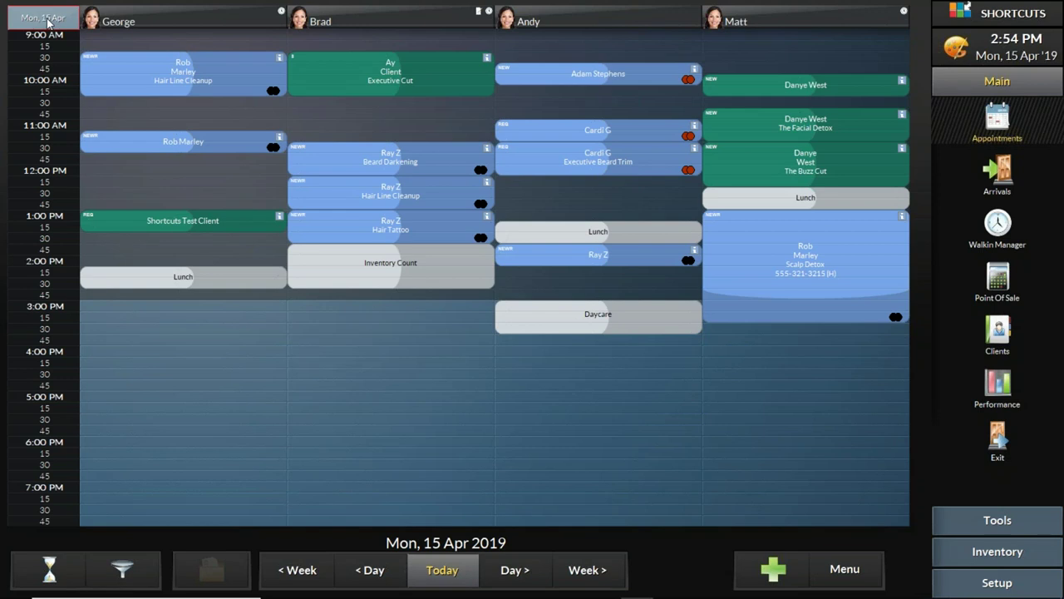
{"action": "left_click", "coordinate": [47, 19]}
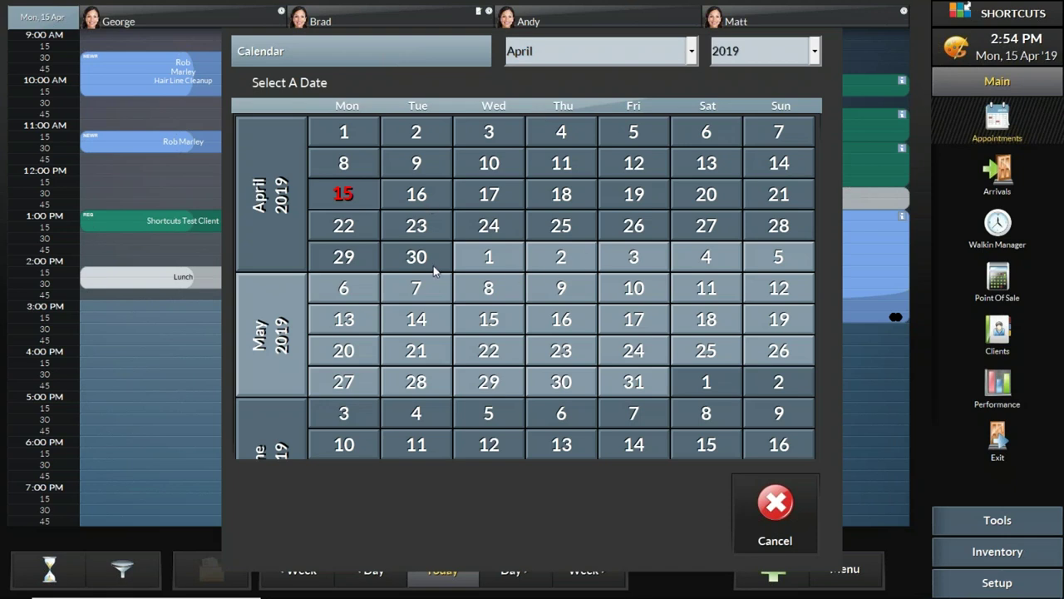
{"action": "left_click", "coordinate": [629, 52]}
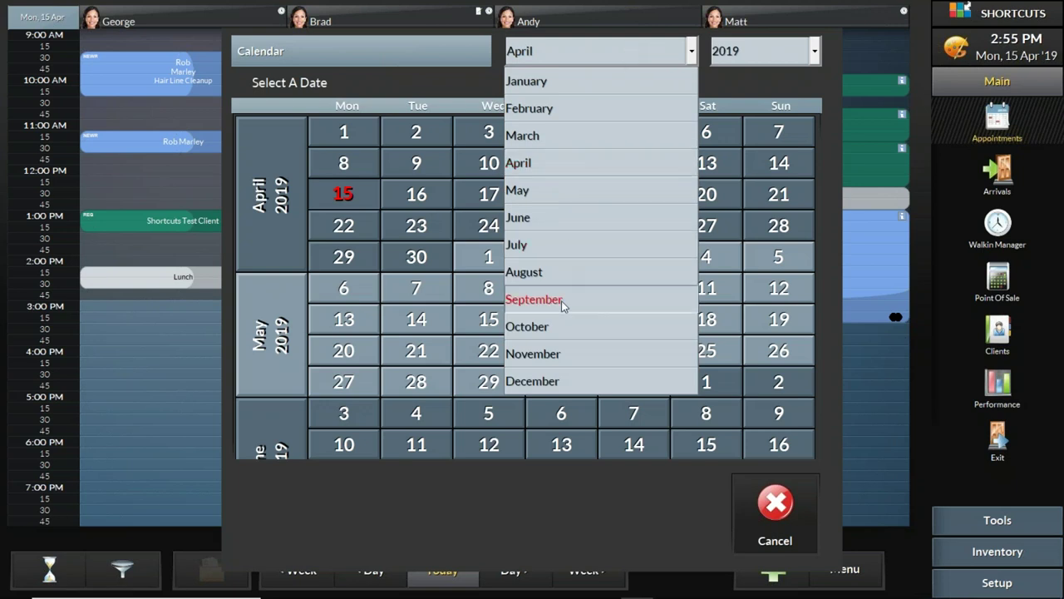
{"action": "left_click", "coordinate": [561, 300]}
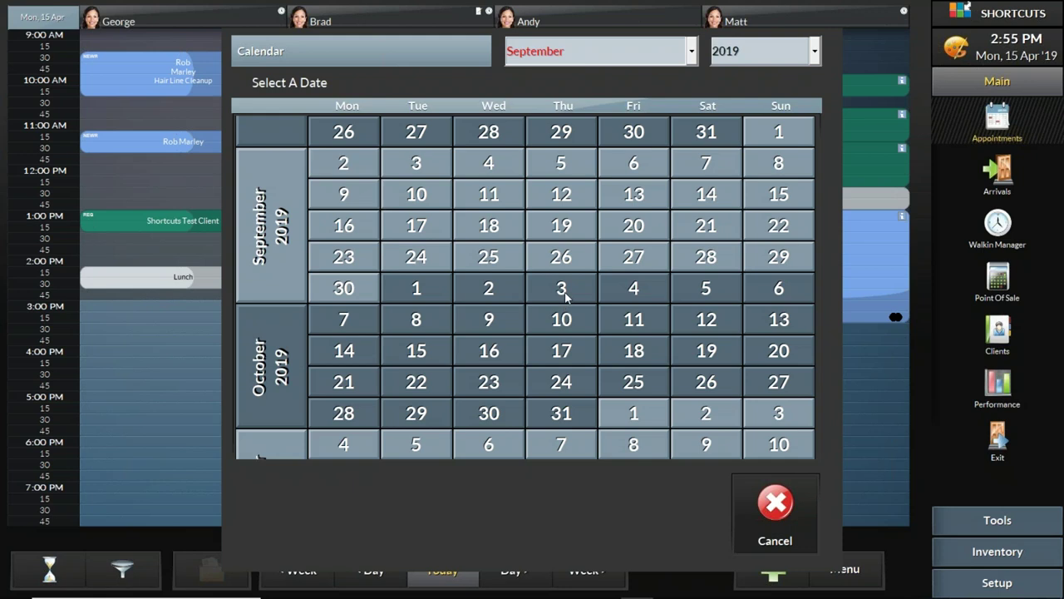
{"action": "left_click", "coordinate": [802, 53]}
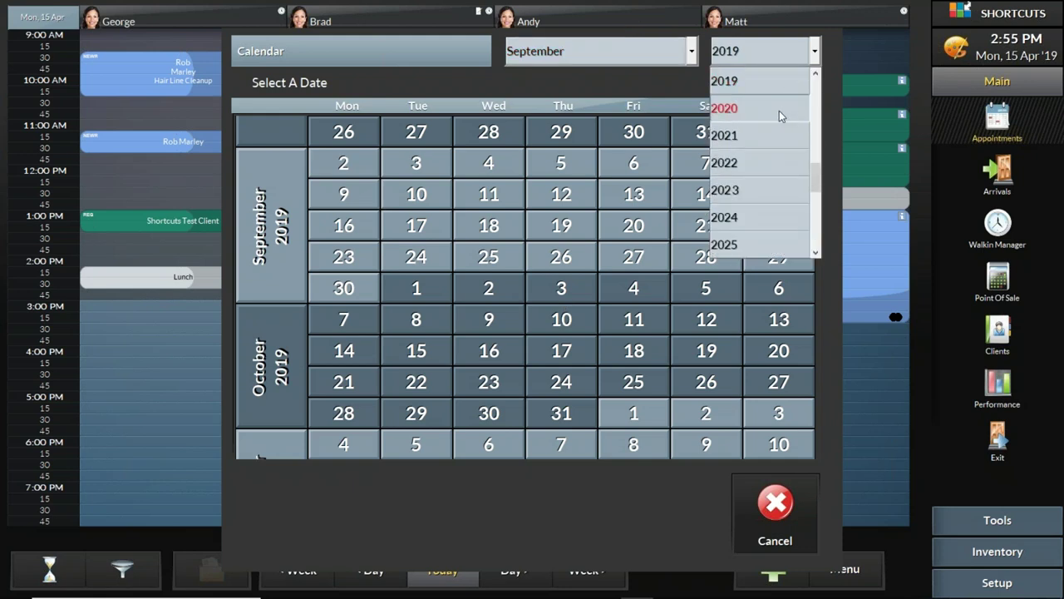
{"action": "left_click", "coordinate": [773, 51]}
{"action": "left_click", "coordinate": [773, 51]}
{"action": "left_click", "coordinate": [772, 115]}
{"action": "left_click", "coordinate": [605, 58]}
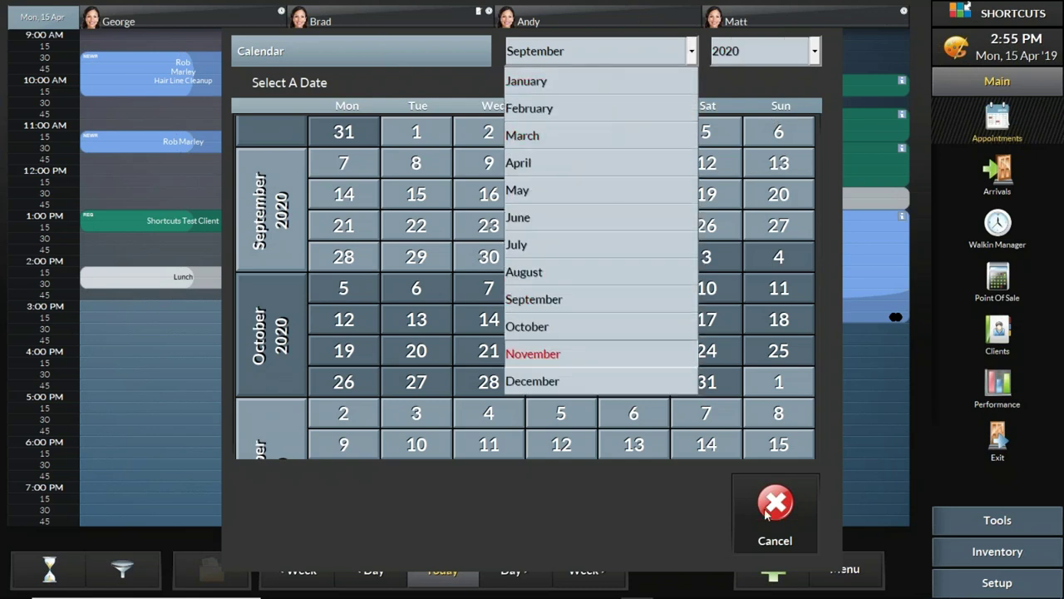
{"action": "left_click", "coordinate": [766, 514]}
{"action": "left_click", "coordinate": [772, 504]}
{"action": "left_click", "coordinate": [47, 20]}
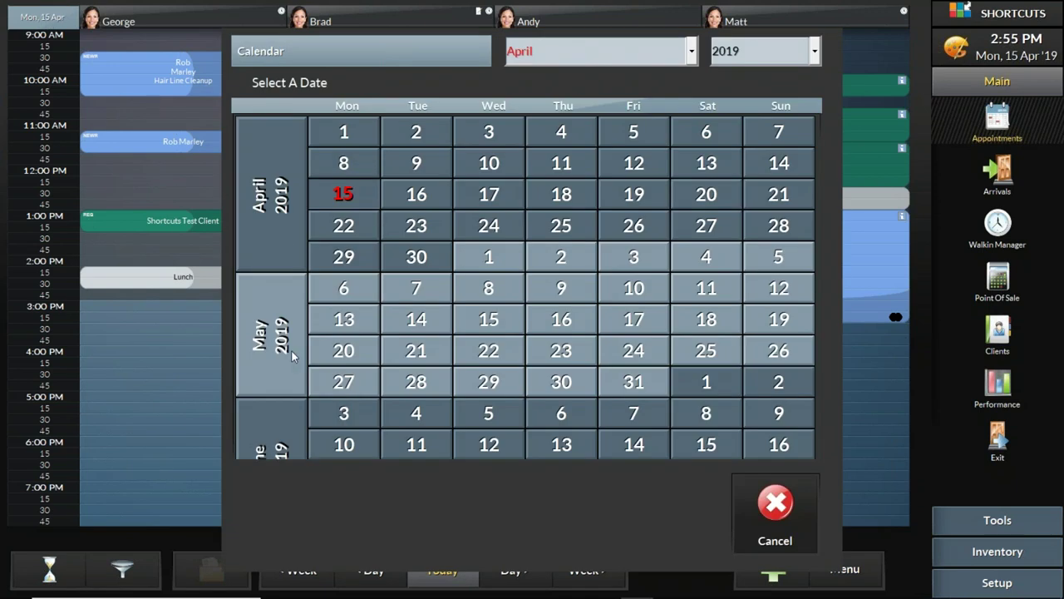
{"action": "left_click_drag", "start_coordinate": [284, 356], "coordinate": [275, 391]}
{"action": "left_click", "coordinate": [782, 512]}
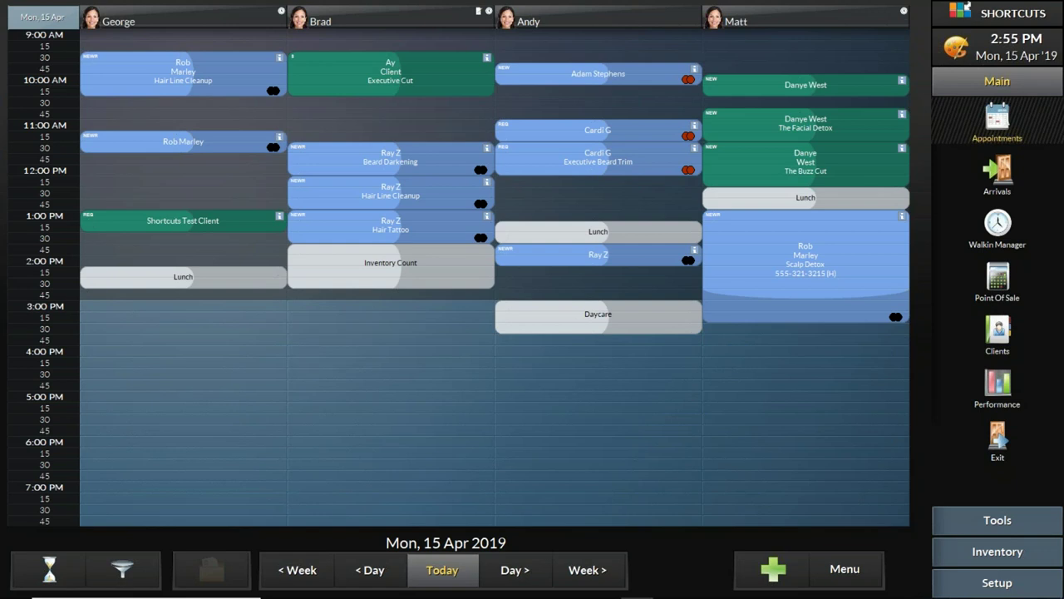
{"action": "left_click", "coordinate": [453, 571]}
{"action": "left_click", "coordinate": [527, 573]}
{"action": "left_click", "coordinate": [578, 571]}
{"action": "left_click", "coordinate": [448, 572]}
{"action": "left_click", "coordinate": [587, 572]}
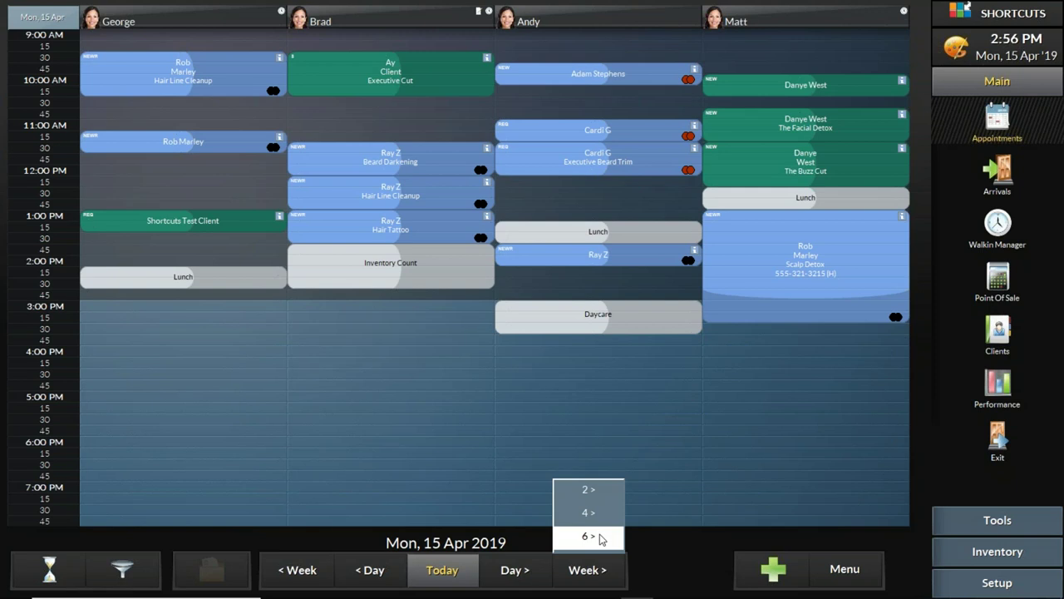
{"action": "left_click", "coordinate": [659, 559]}
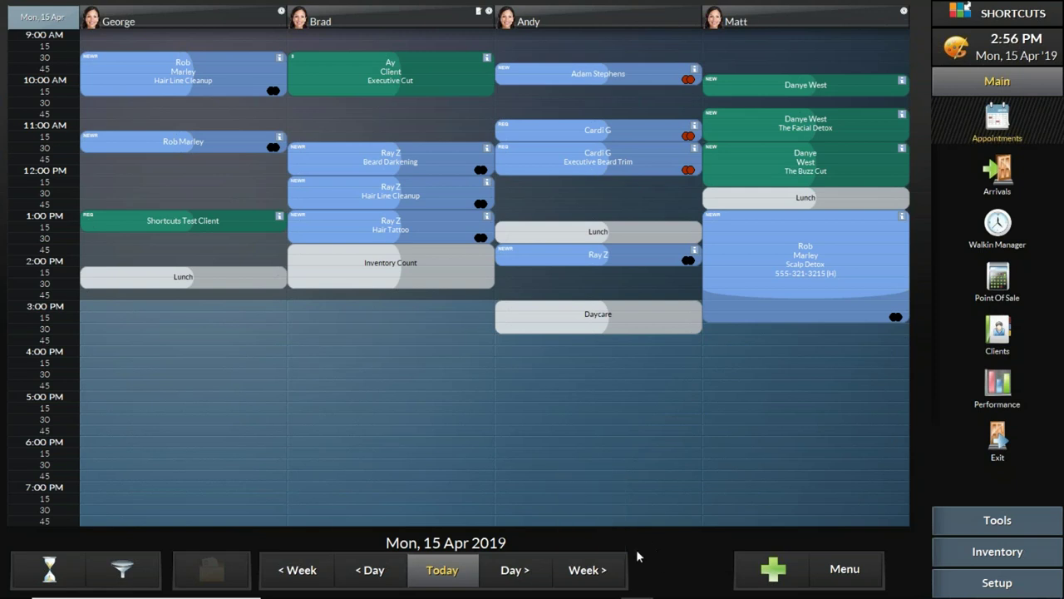
{"action": "left_click", "coordinate": [597, 572]}
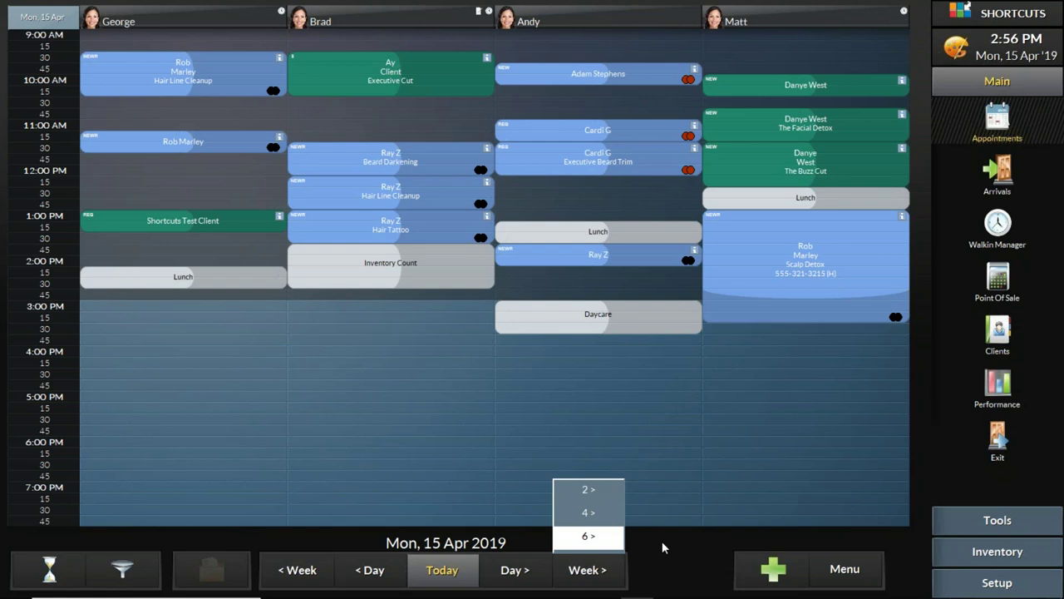
{"action": "left_click", "coordinate": [661, 547]}
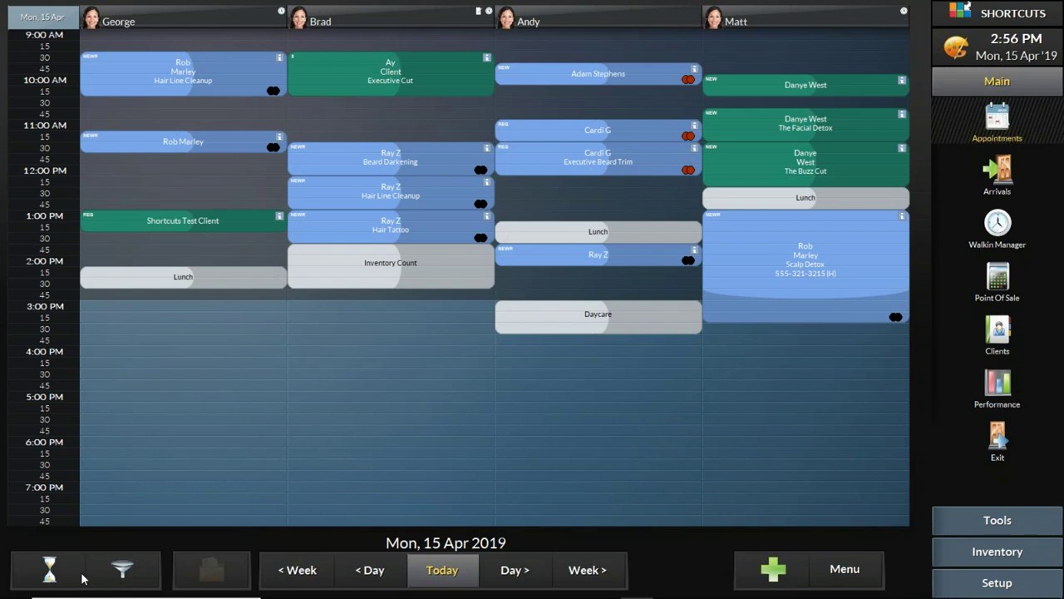
{"action": "left_click", "coordinate": [125, 569]}
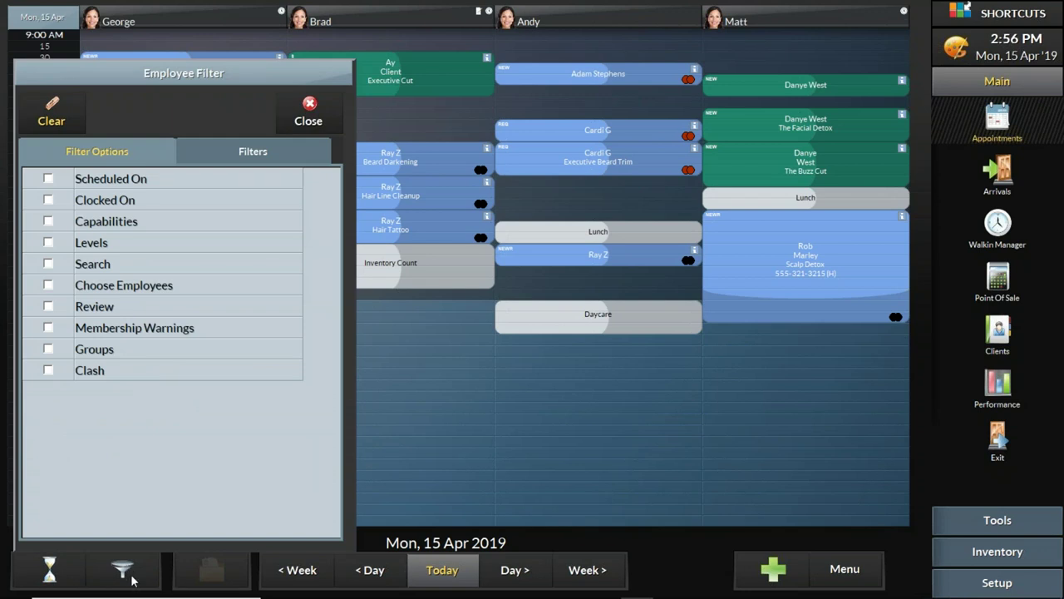
{"action": "left_click", "coordinate": [131, 577]}
{"action": "left_click", "coordinate": [132, 577]}
{"action": "left_click", "coordinate": [132, 576]}
{"action": "left_click", "coordinate": [131, 577]}
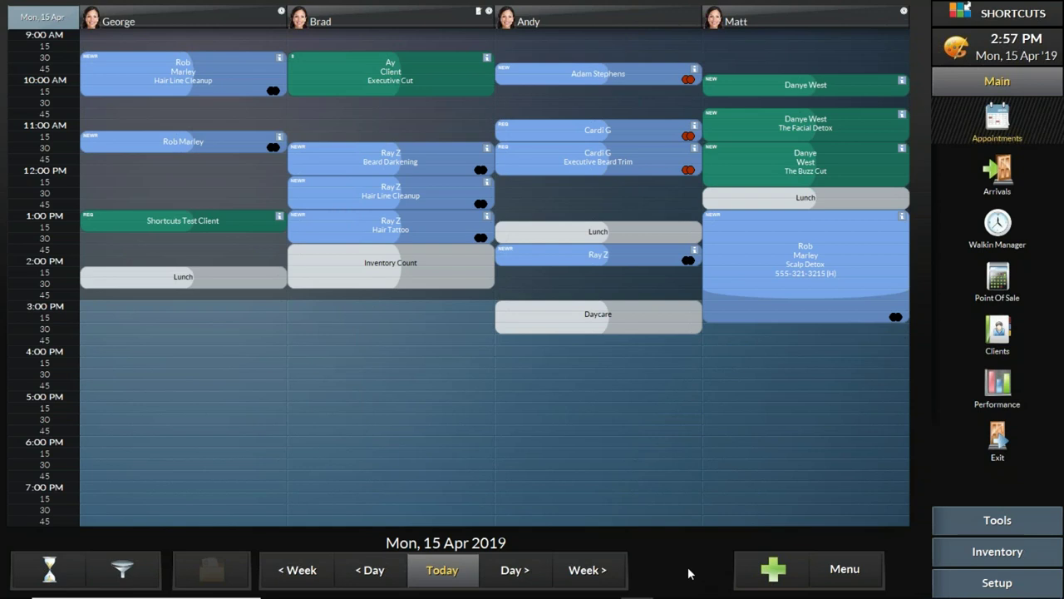
{"action": "left_click", "coordinate": [845, 567]}
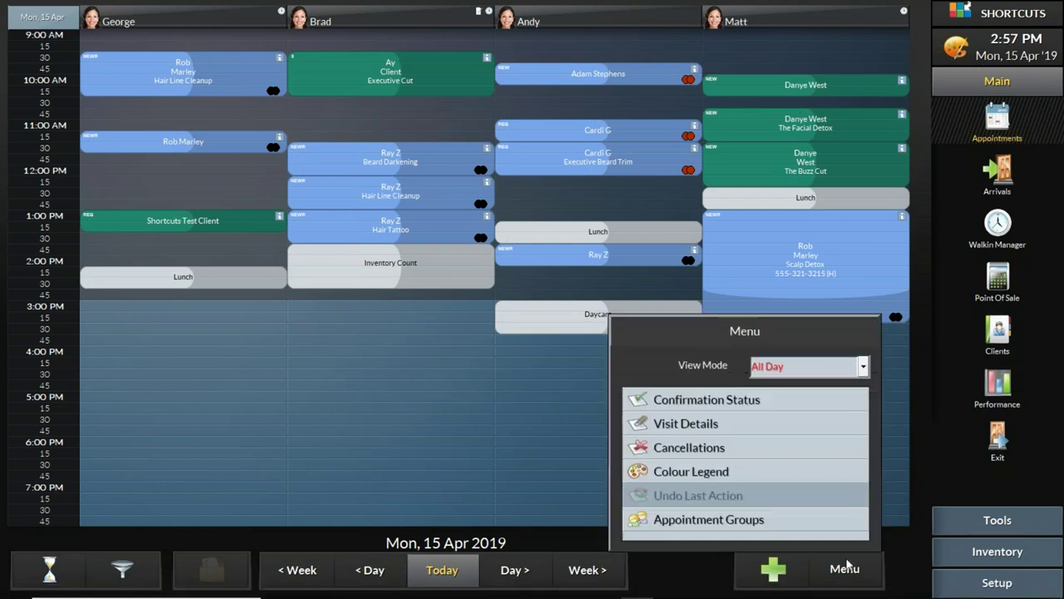
{"action": "left_click", "coordinate": [863, 367]}
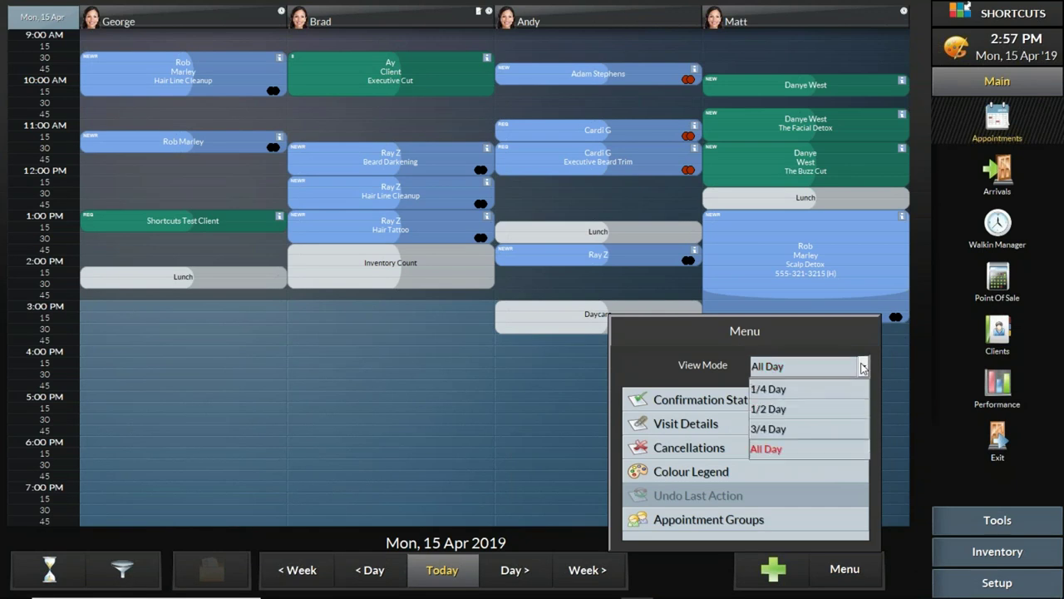
{"action": "left_click", "coordinate": [820, 411]}
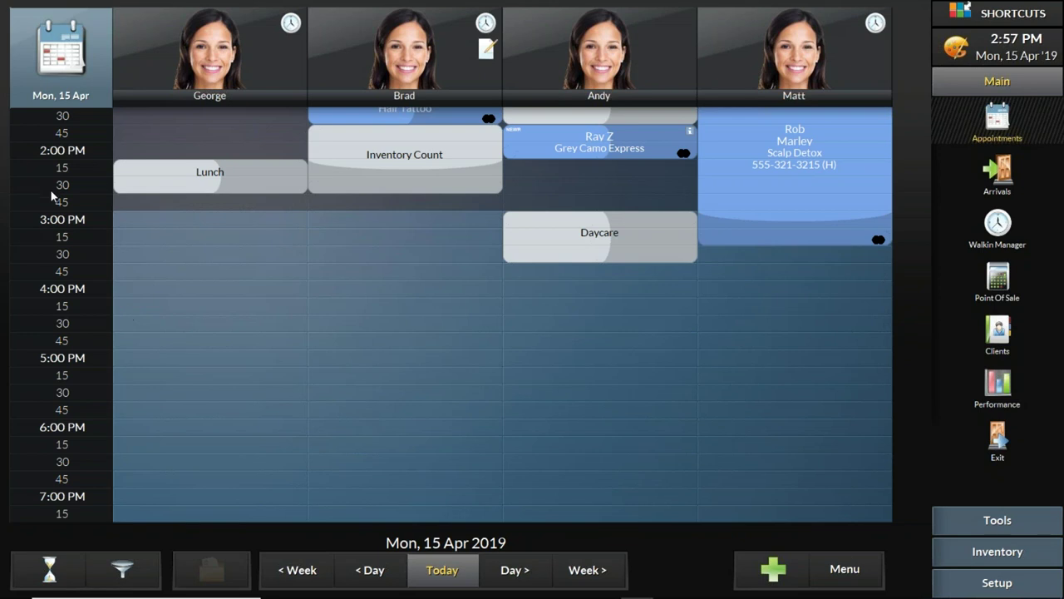
{"action": "scroll", "coordinate": [50, 197], "scroll_direction": "up", "scroll_amount": 1}
{"action": "scroll", "coordinate": [60, 408], "scroll_direction": "down", "scroll_amount": 1}
{"action": "scroll", "coordinate": [57, 404], "scroll_direction": "up", "scroll_amount": 11}
{"action": "scroll", "coordinate": [50, 172], "scroll_direction": "up", "scroll_amount": 7}
{"action": "scroll", "coordinate": [60, 266], "scroll_direction": "down", "scroll_amount": 20}
{"action": "scroll", "coordinate": [65, 201], "scroll_direction": "up", "scroll_amount": 20}
{"action": "scroll", "coordinate": [47, 365], "scroll_direction": "down", "scroll_amount": 20}
{"action": "scroll", "coordinate": [47, 183], "scroll_direction": "up", "scroll_amount": 20}
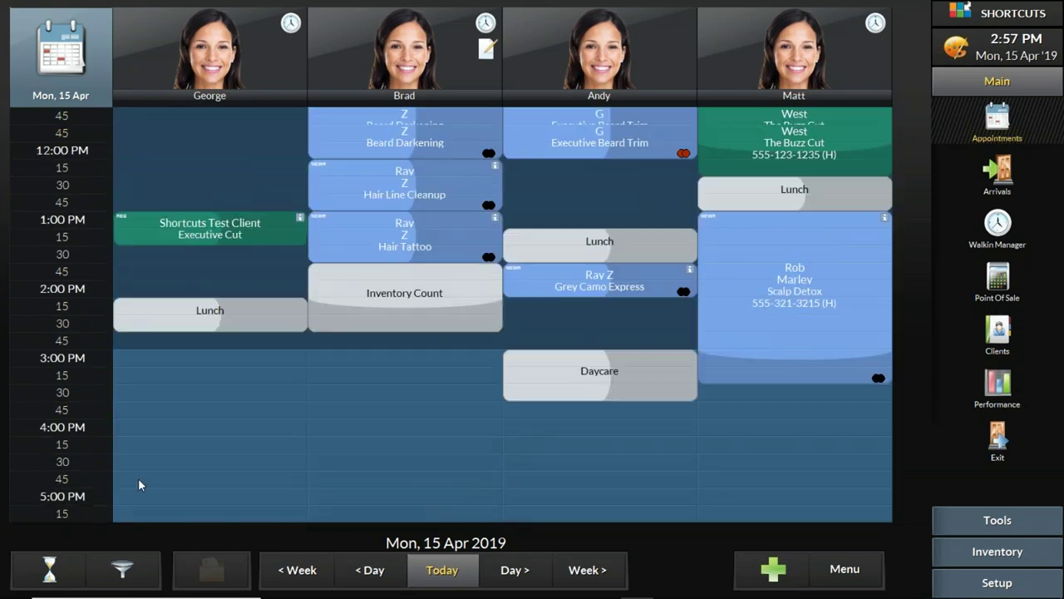
{"action": "left_click", "coordinate": [854, 579]}
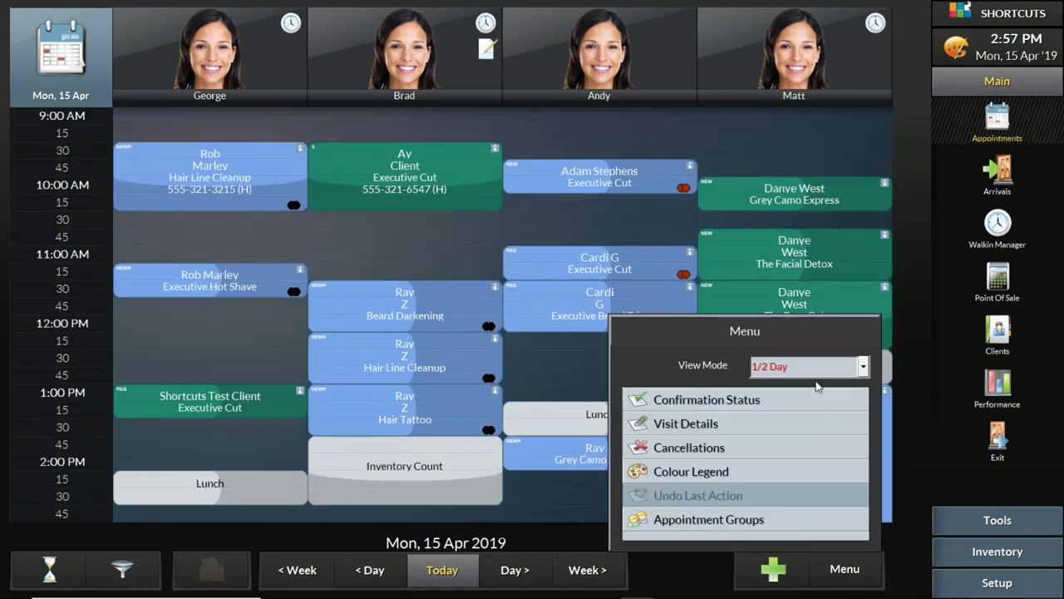
{"action": "left_click", "coordinate": [834, 364]}
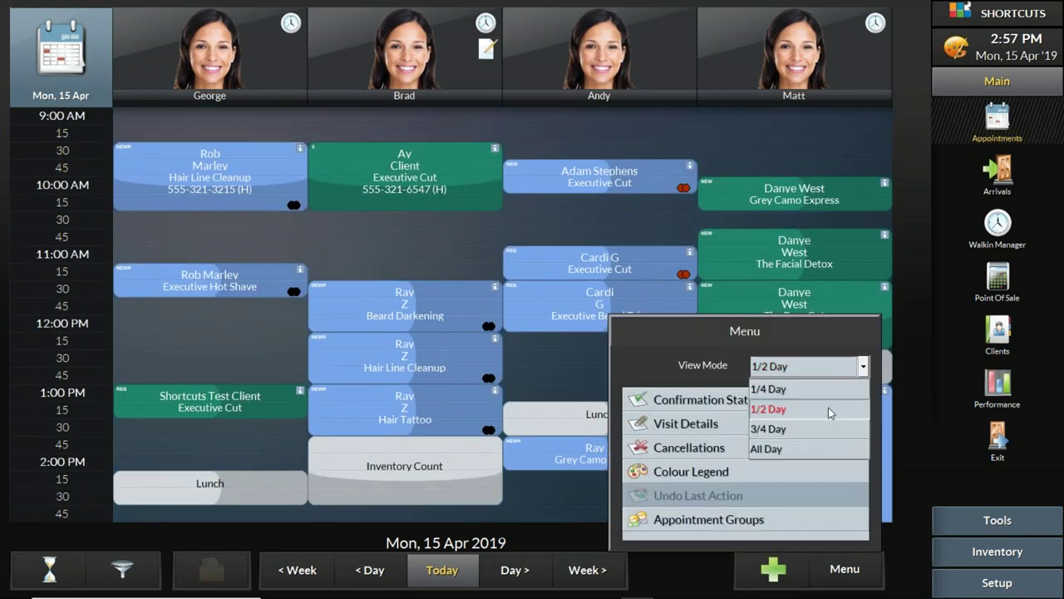
{"action": "left_click", "coordinate": [808, 450]}
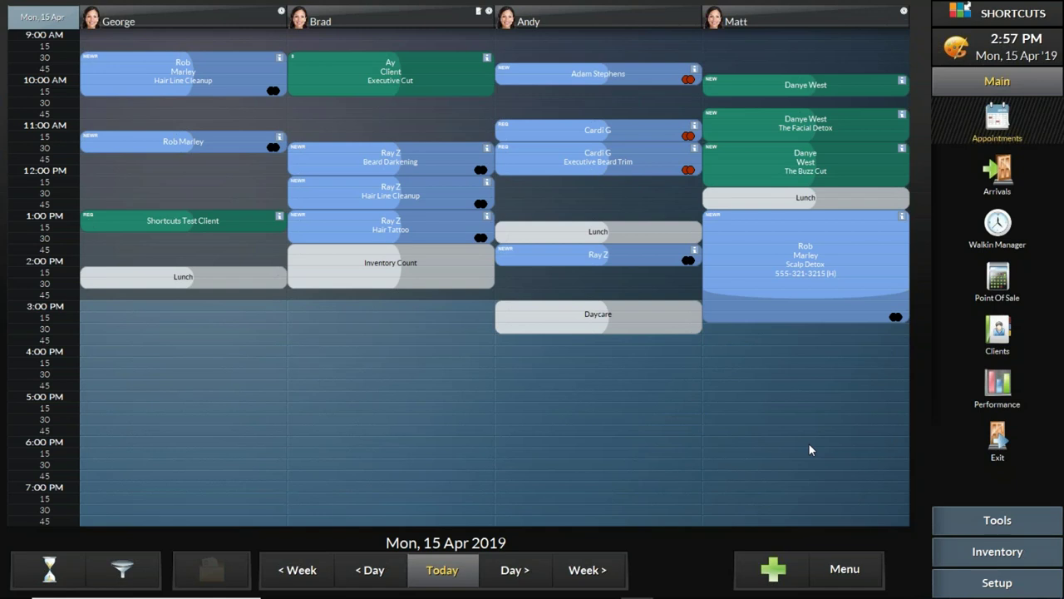
{"action": "mouse_move", "coordinate": [468, 597]}
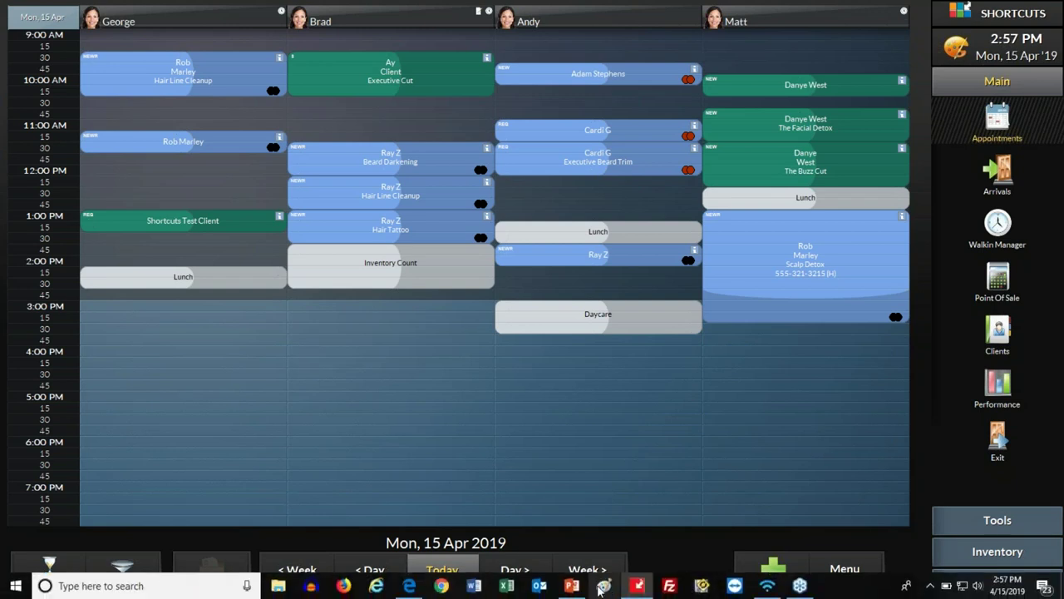
Step: Start the PowerPoint slide show and advance past the bullets to the Live Demo slide
{"action": "left_click", "coordinate": [572, 587]}
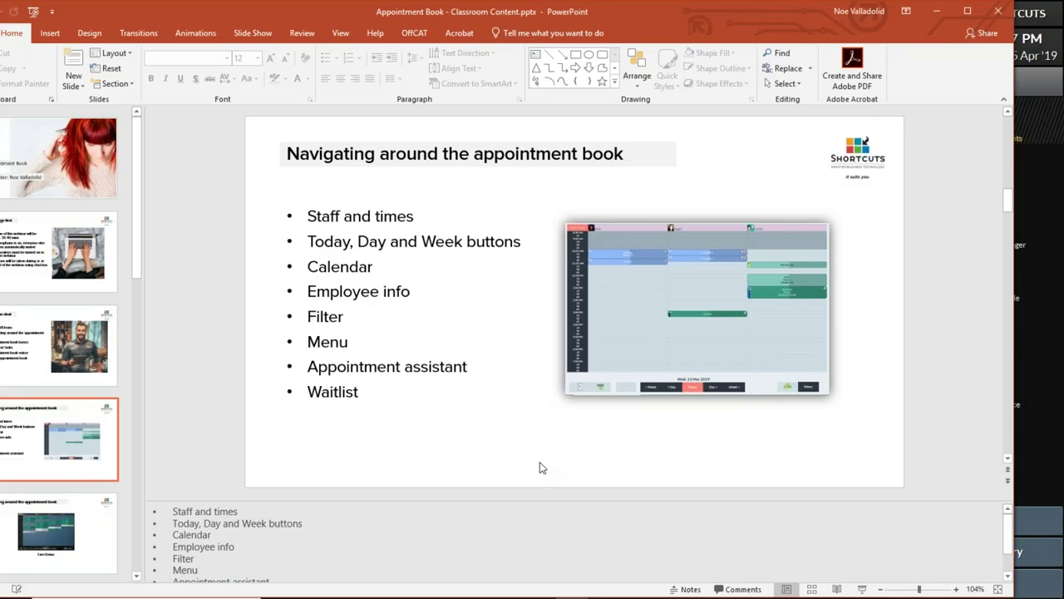
{"action": "left_click", "coordinate": [862, 589]}
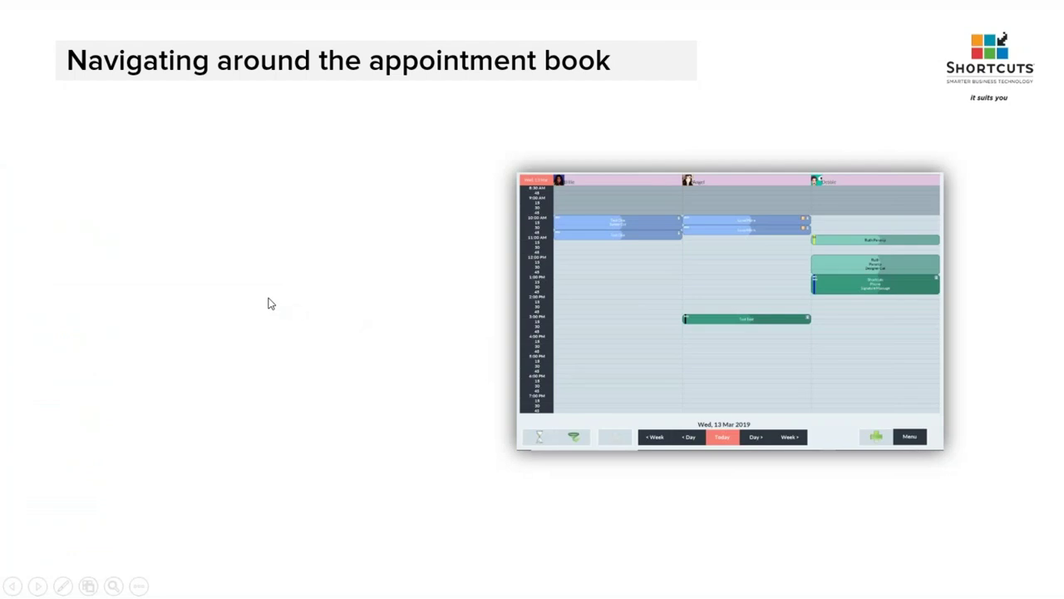
{"action": "left_click", "coordinate": [268, 303]}
{"action": "left_click", "coordinate": [268, 303]}
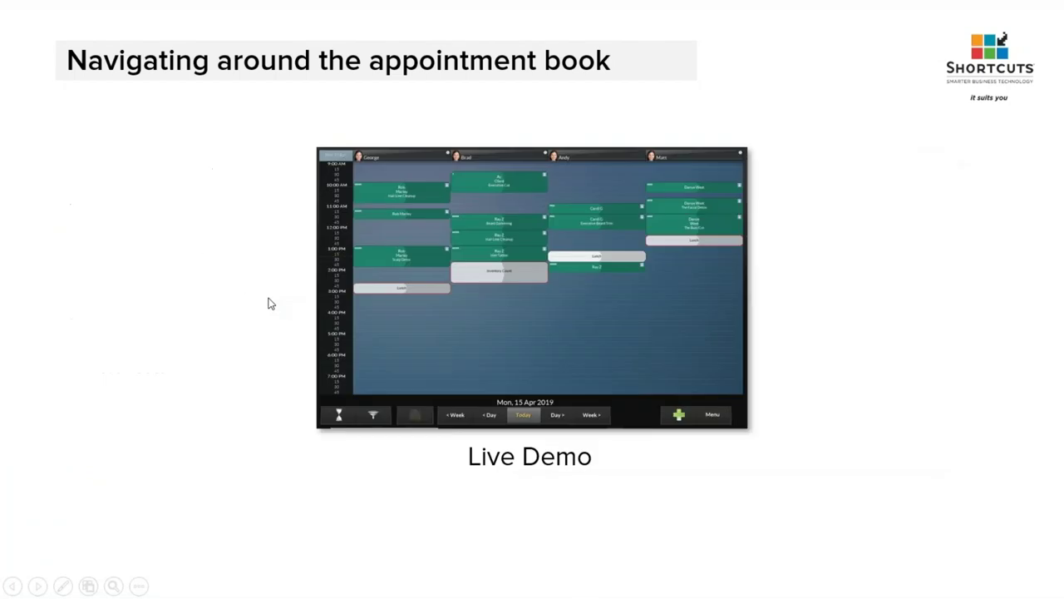
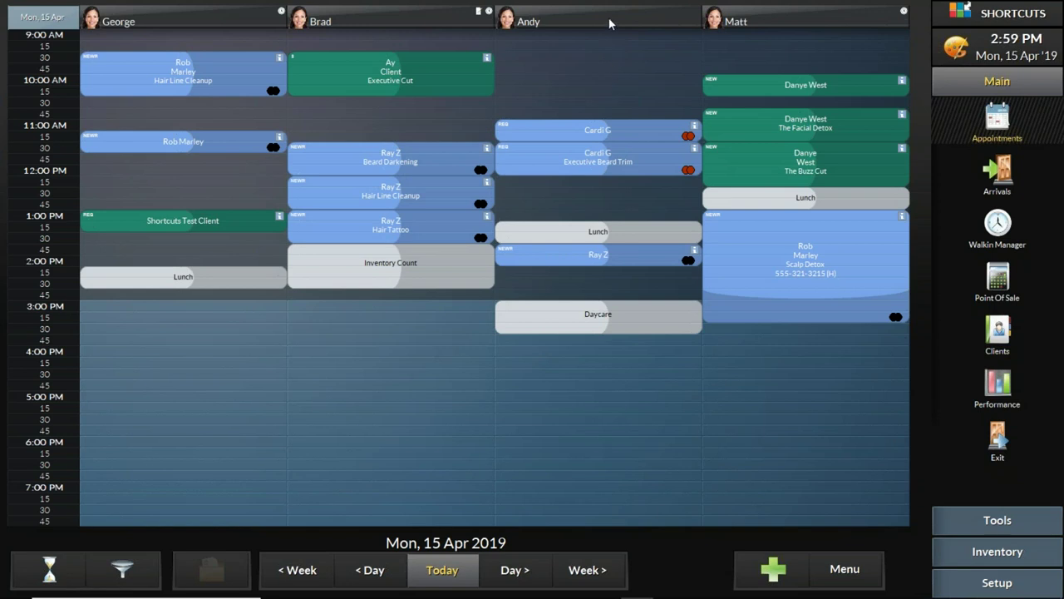
Step: Open Select Client from an empty time slot and show the full alphabetical client list
{"action": "mouse_move", "coordinate": [608, 17]}
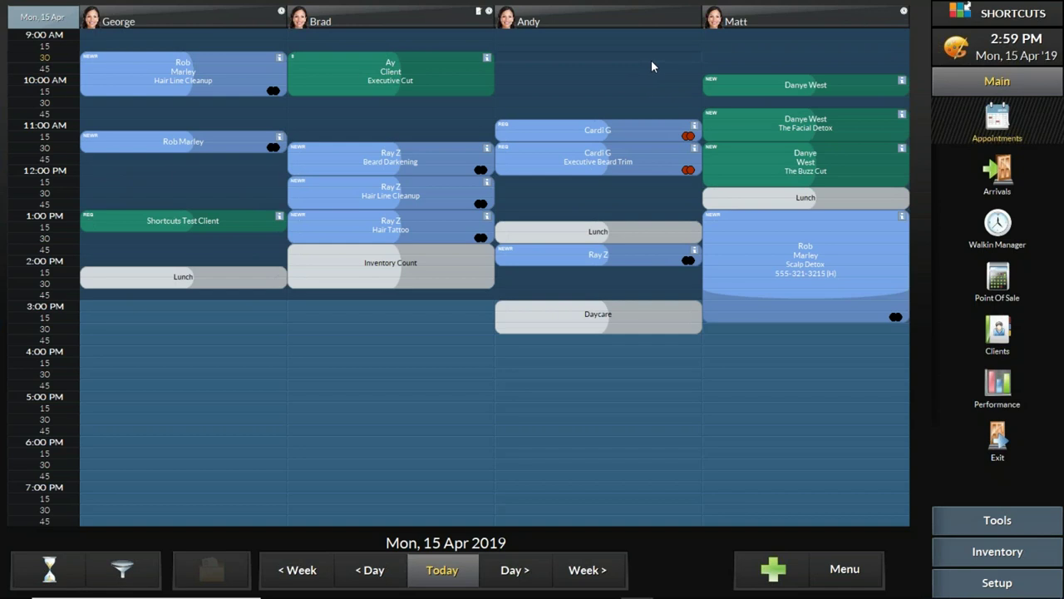
{"action": "left_click", "coordinate": [651, 60]}
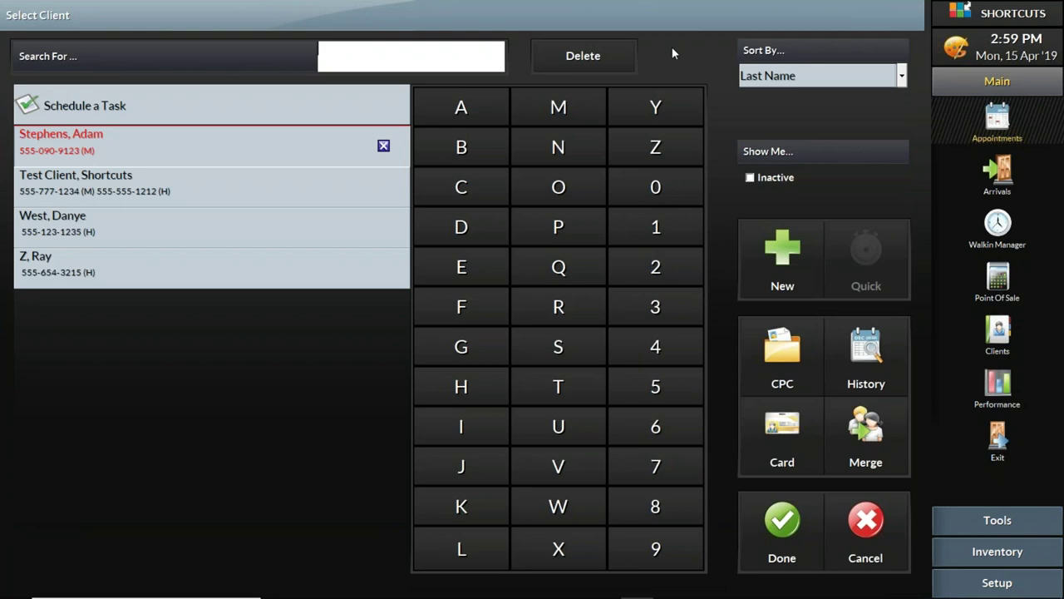
{"action": "left_click", "coordinate": [610, 60]}
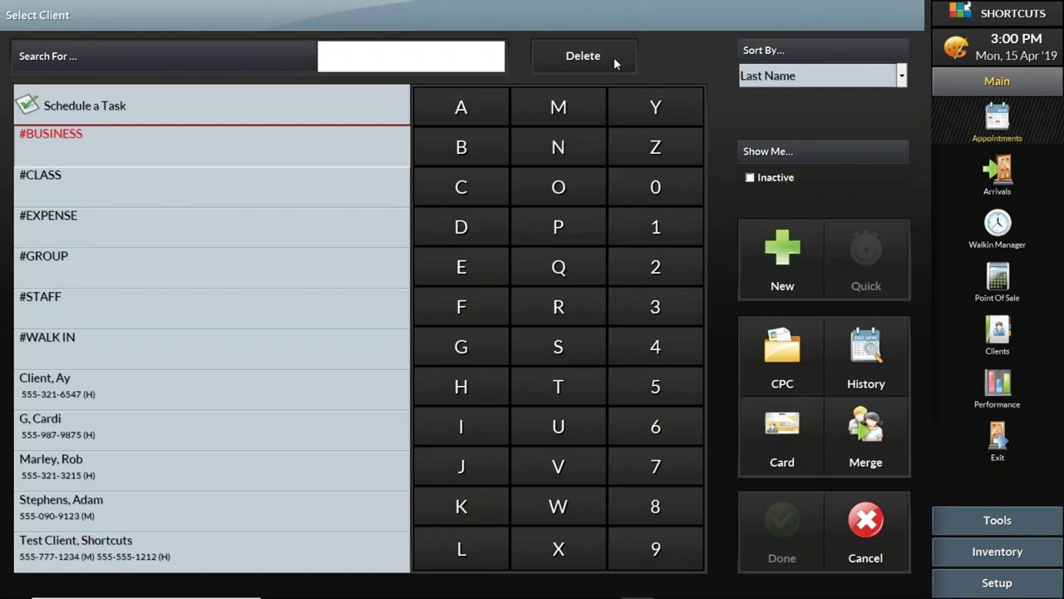
Step: Keep last-name sorting, search clients for 'S', then clear the search to list everyone
{"action": "left_click", "coordinate": [789, 75]}
{"action": "left_click", "coordinate": [793, 77]}
{"action": "left_click", "coordinate": [793, 77]}
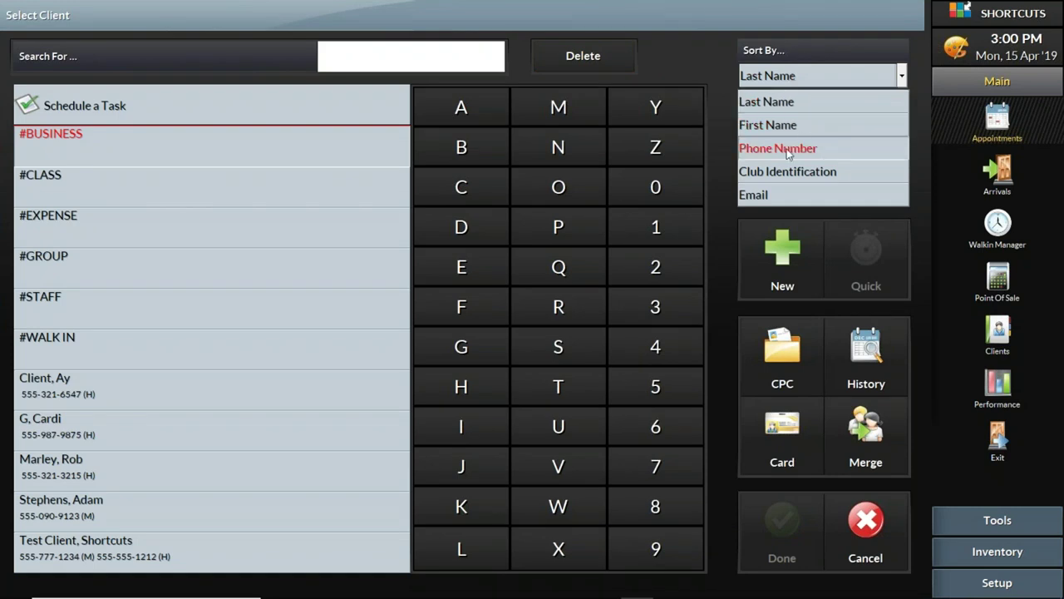
{"action": "left_click", "coordinate": [425, 50]}
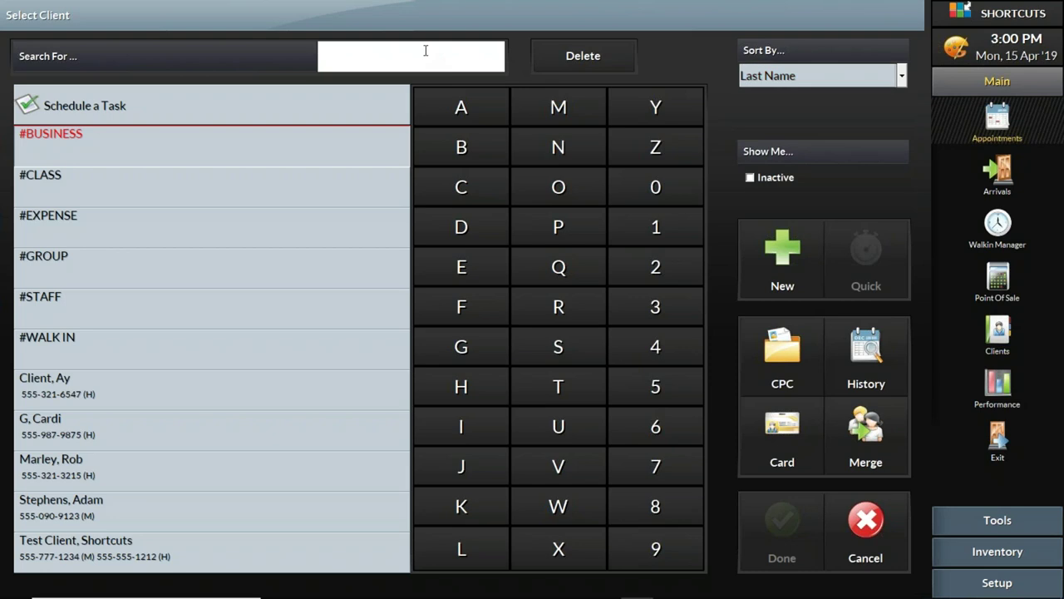
{"action": "type", "text": "S"}
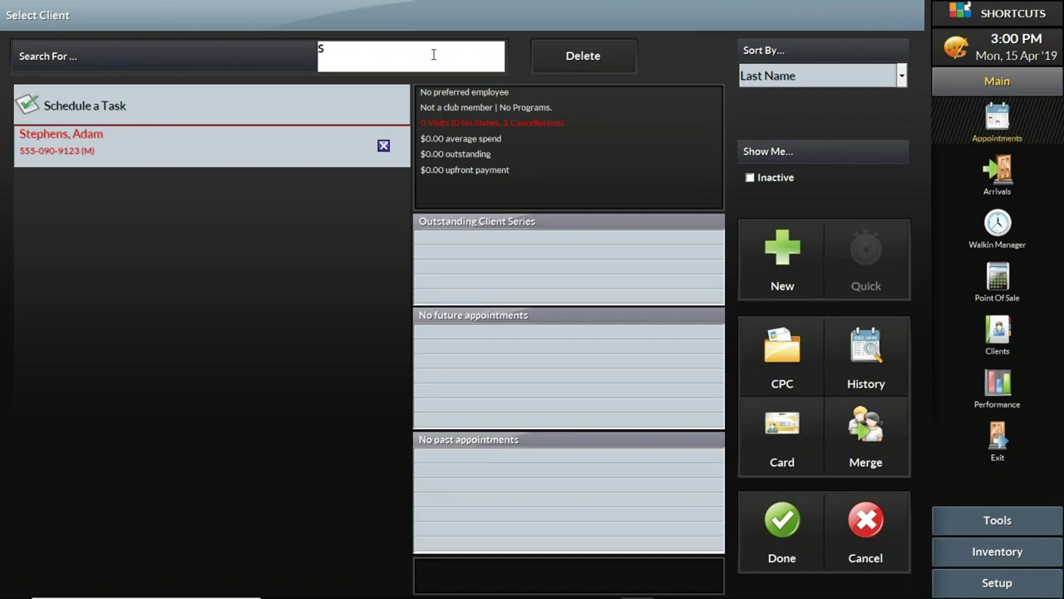
{"action": "left_click", "coordinate": [576, 57]}
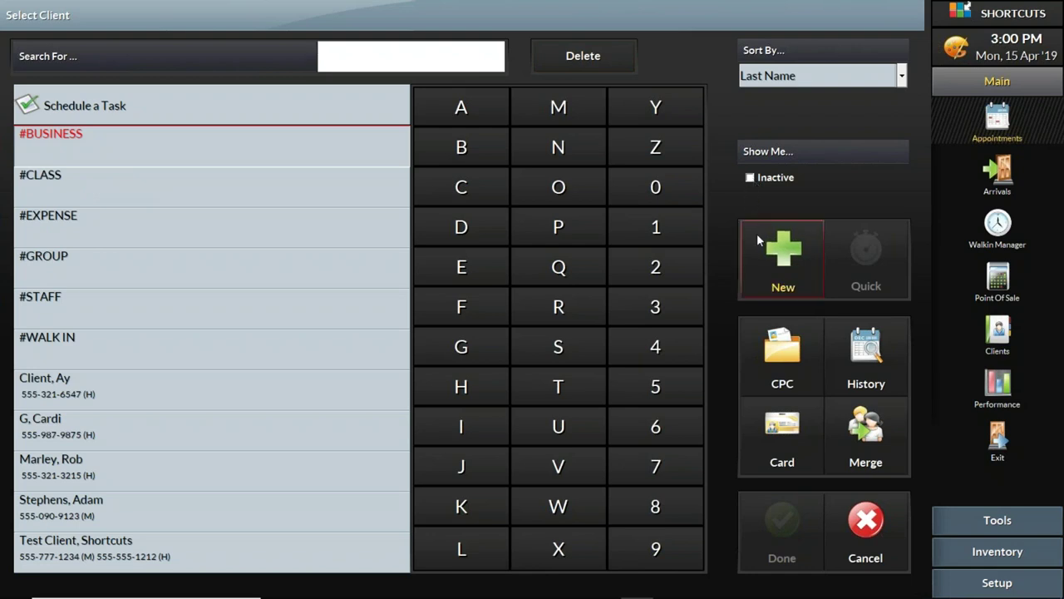
Step: Start a new client record and switch its form to the Detailed layout
{"action": "left_click", "coordinate": [745, 263]}
{"action": "left_click", "coordinate": [753, 252]}
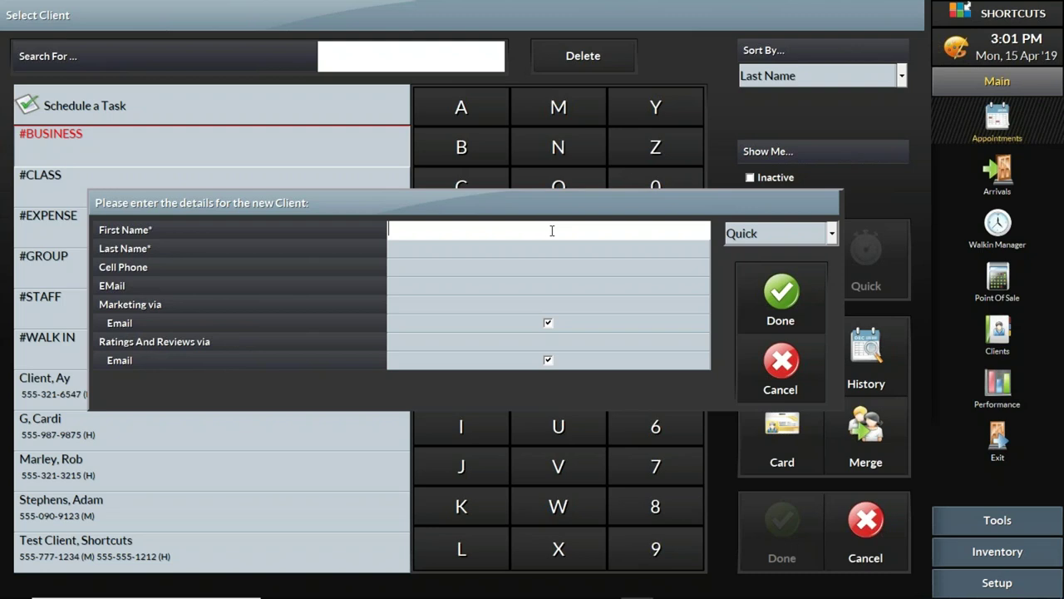
{"action": "left_click", "coordinate": [770, 233]}
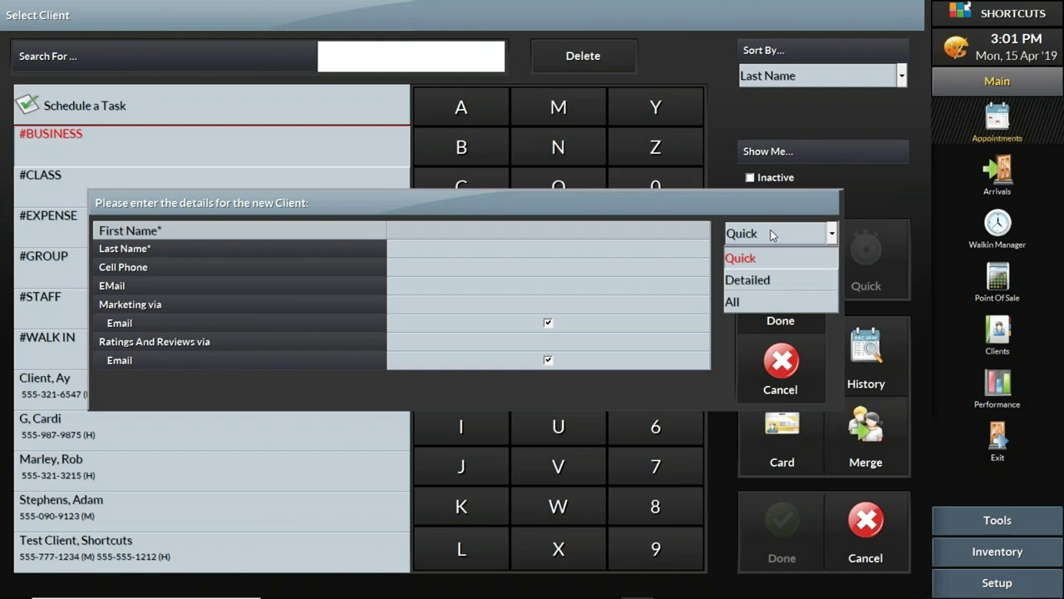
{"action": "left_click", "coordinate": [766, 285]}
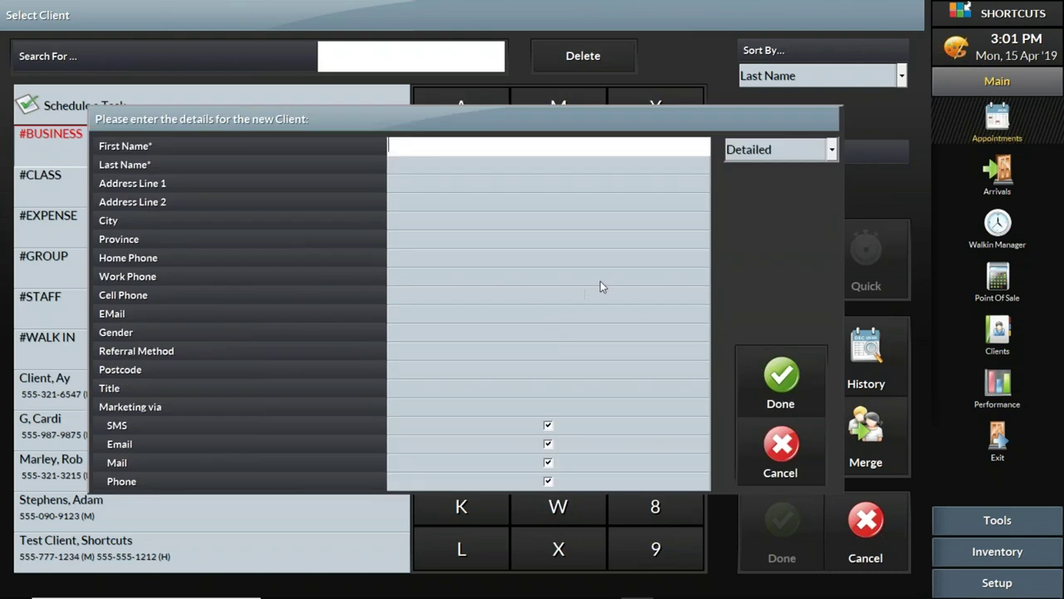
Step: Switch the form to All fields, scroll through them, then return to Quick
{"action": "left_click", "coordinate": [769, 159]}
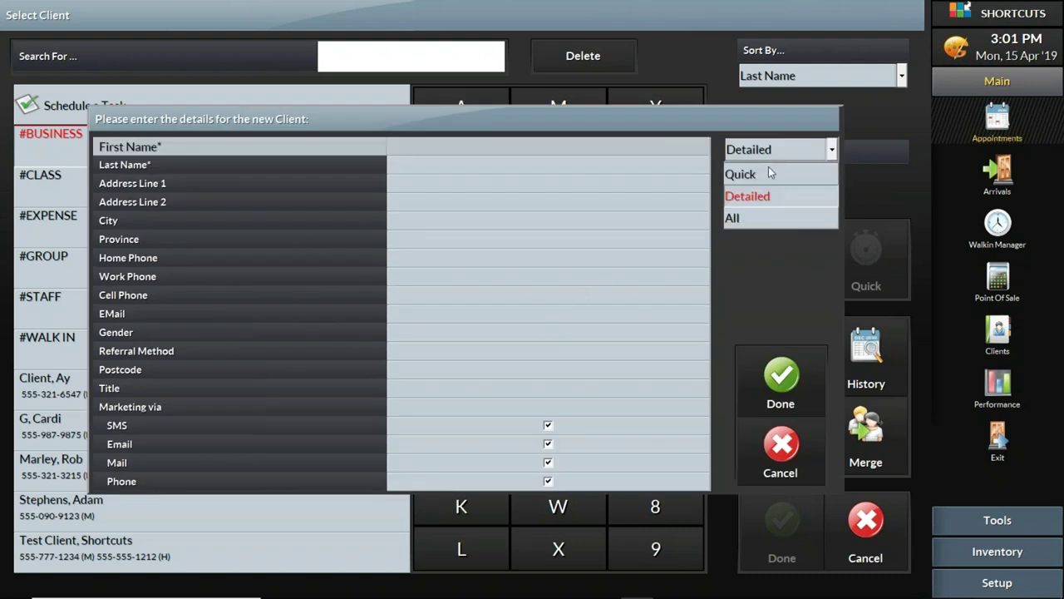
{"action": "left_click", "coordinate": [763, 219]}
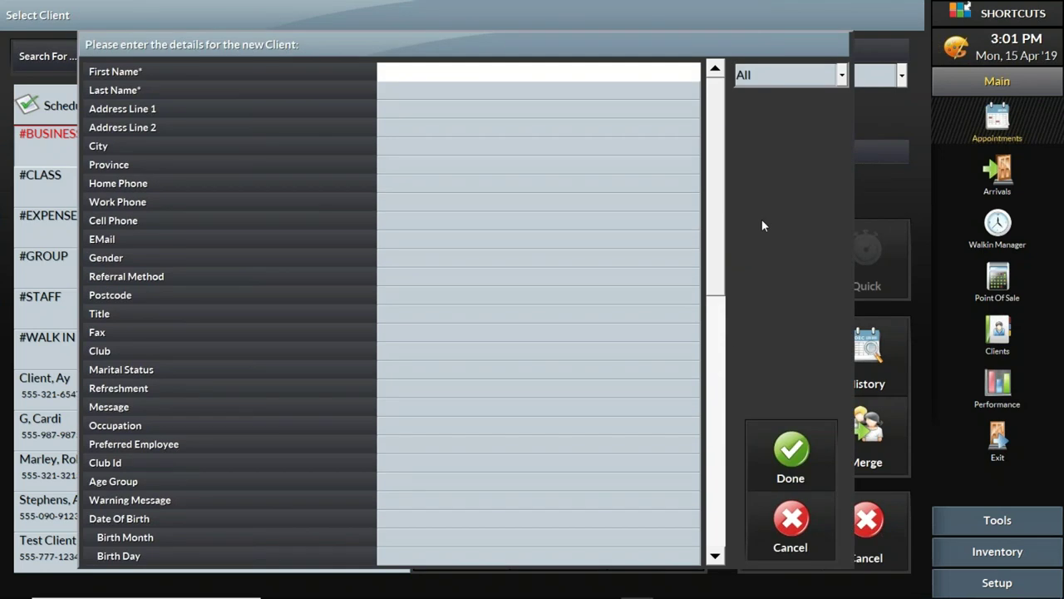
{"action": "left_click_drag", "start_coordinate": [728, 222], "coordinate": [730, 184]}
{"action": "left_click", "coordinate": [779, 74]}
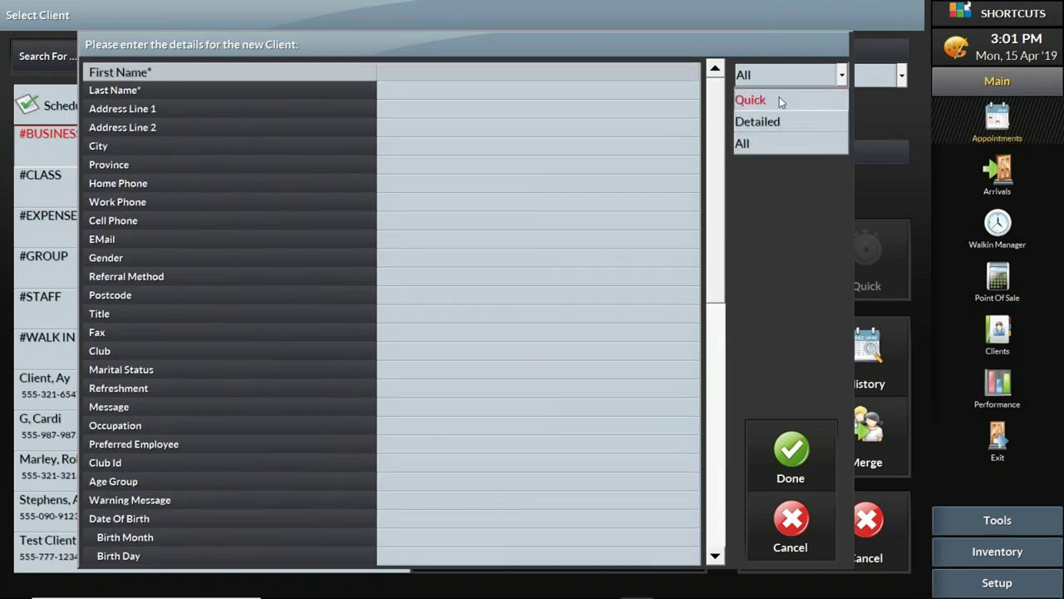
{"action": "left_click", "coordinate": [778, 97]}
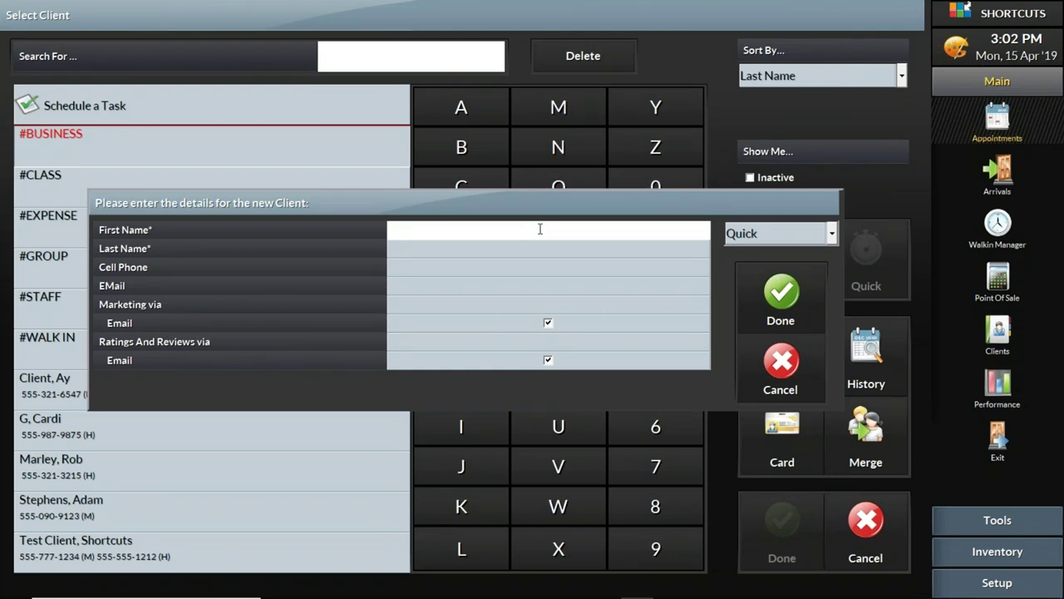
Step: Enter the client's first name, last name, cell number and e-mail into the Quick form fields
{"action": "key", "text": "Tab"}
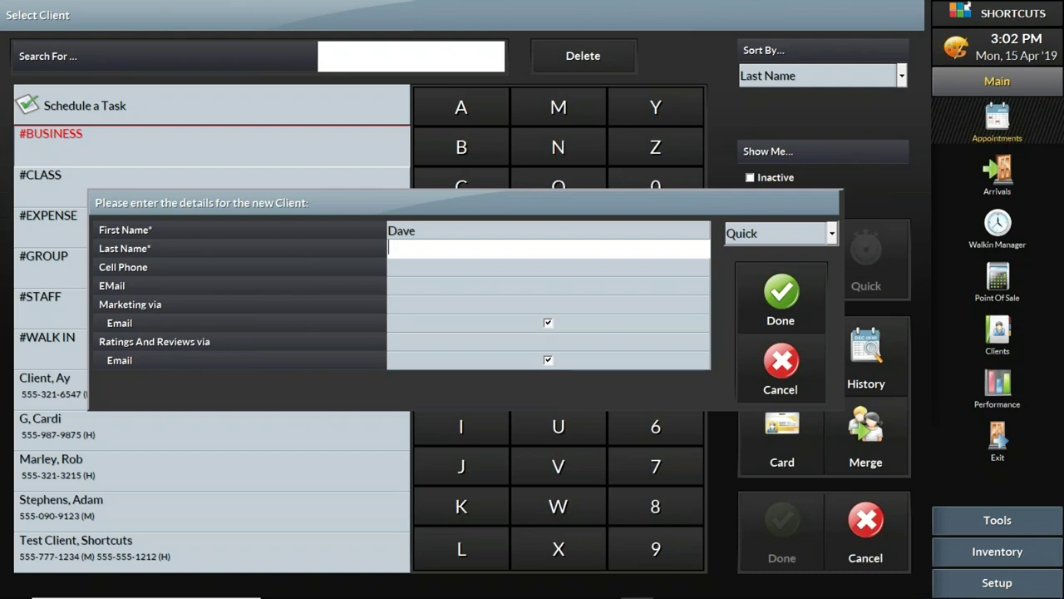
{"action": "left_click", "coordinate": [389, 266]}
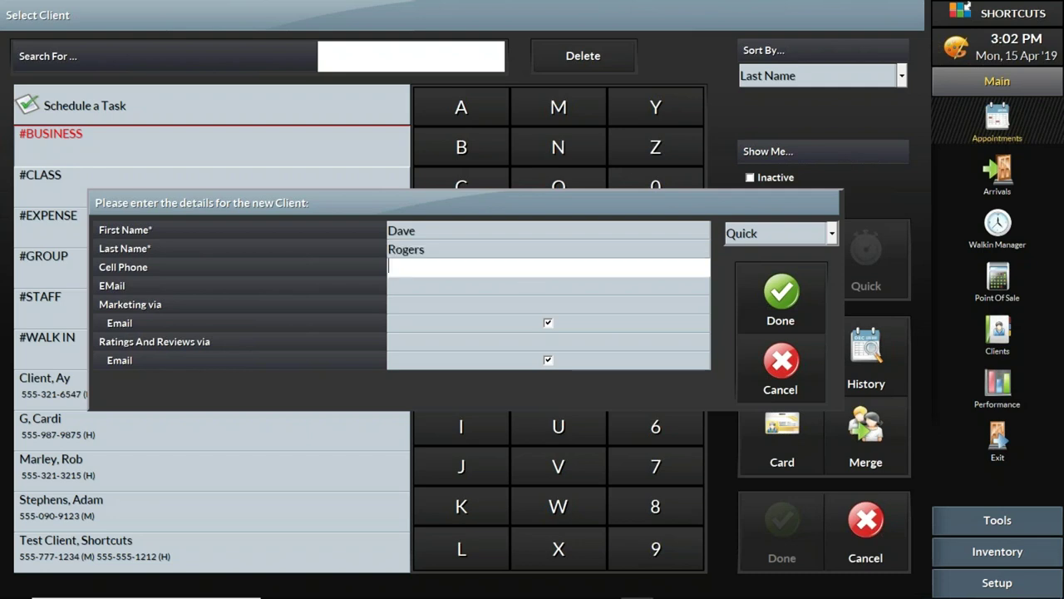
{"action": "type", "text": "5554443333"}
{"action": "left_click", "coordinate": [452, 289]}
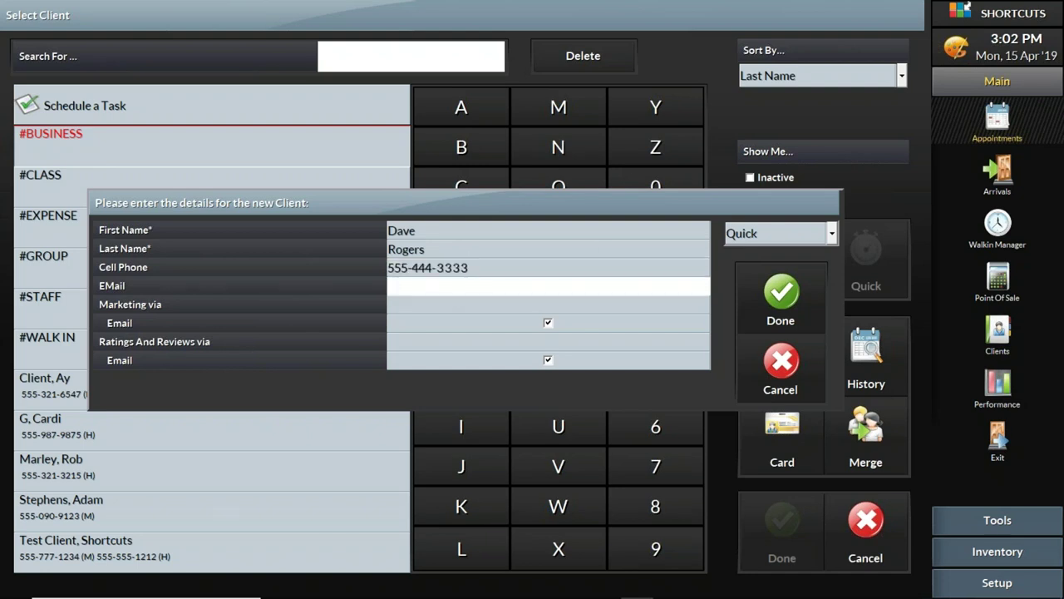
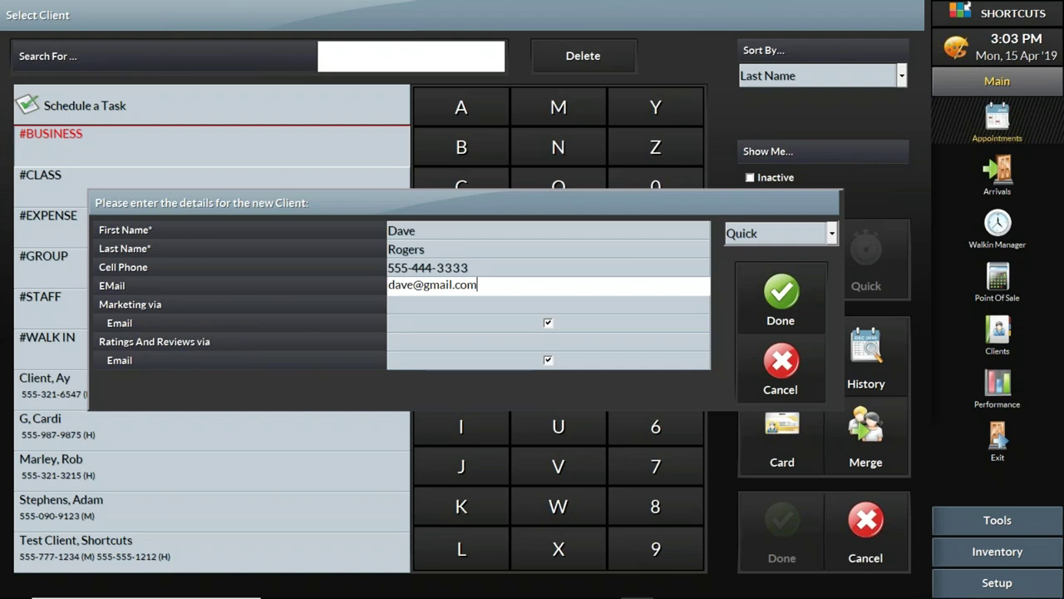
{"action": "left_click", "coordinate": [549, 324]}
Step: Toggle Marketing Email off and back on, review the All-fields layout, then return to Quick
{"action": "left_click", "coordinate": [549, 324]}
{"action": "left_click", "coordinate": [549, 325]}
{"action": "left_click", "coordinate": [830, 233]}
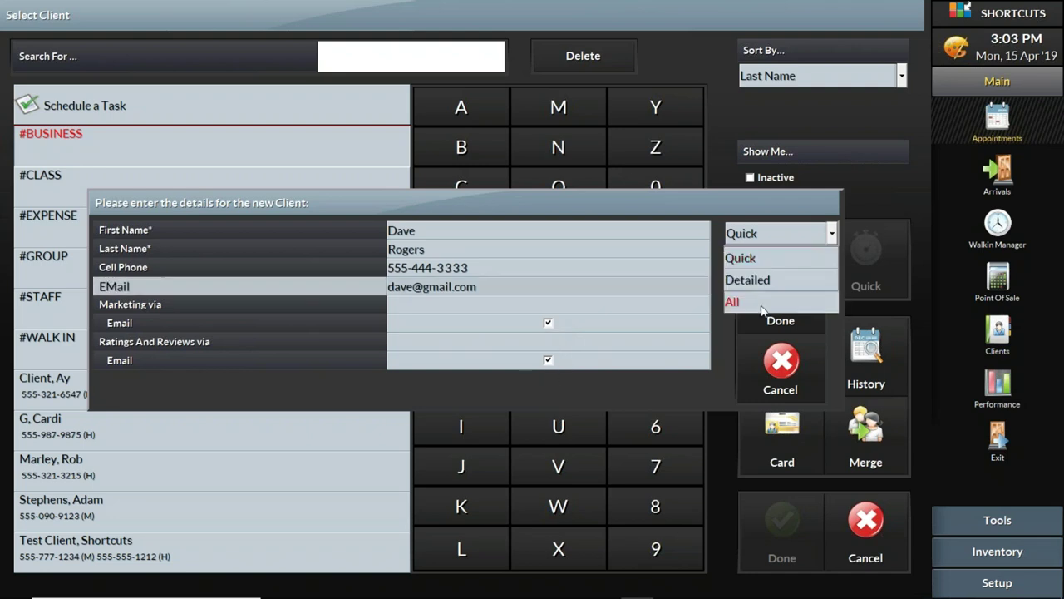
{"action": "left_click", "coordinate": [762, 304]}
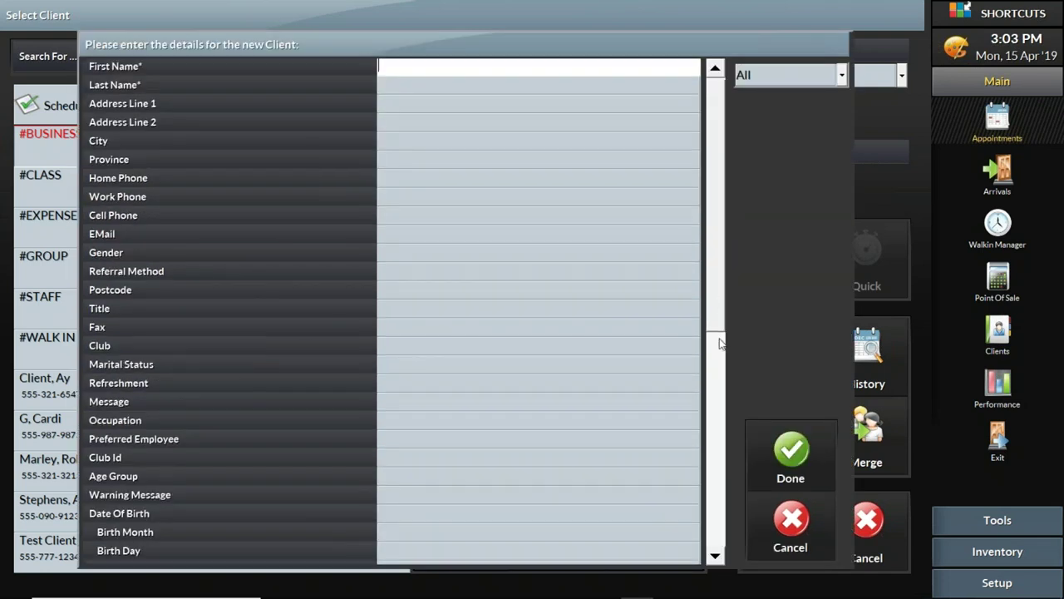
{"action": "scroll", "coordinate": [720, 343], "scroll_direction": "down", "scroll_amount": 5}
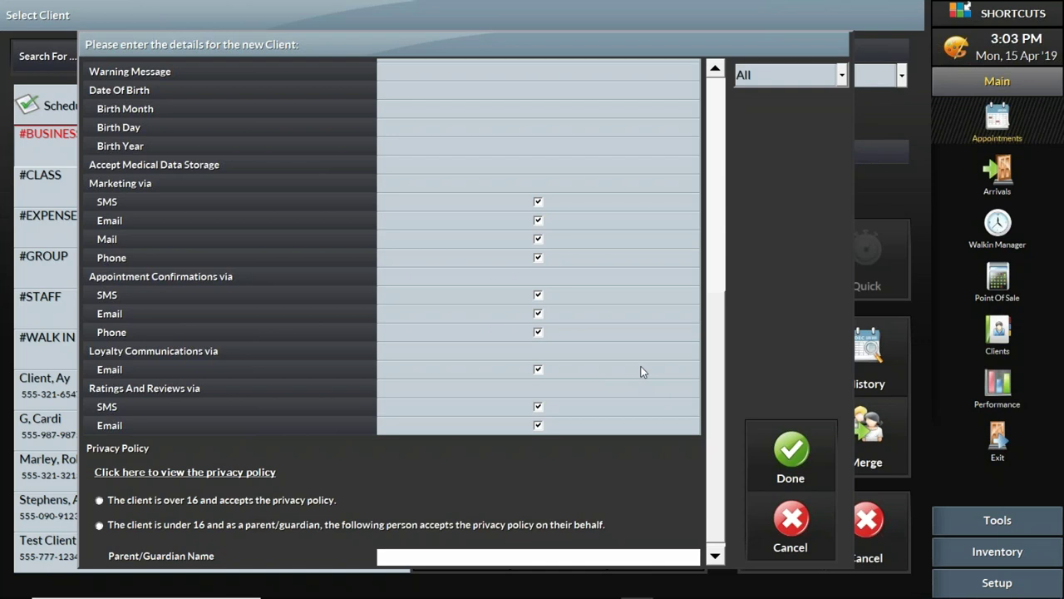
{"action": "left_click", "coordinate": [772, 84]}
{"action": "left_click", "coordinate": [768, 99]}
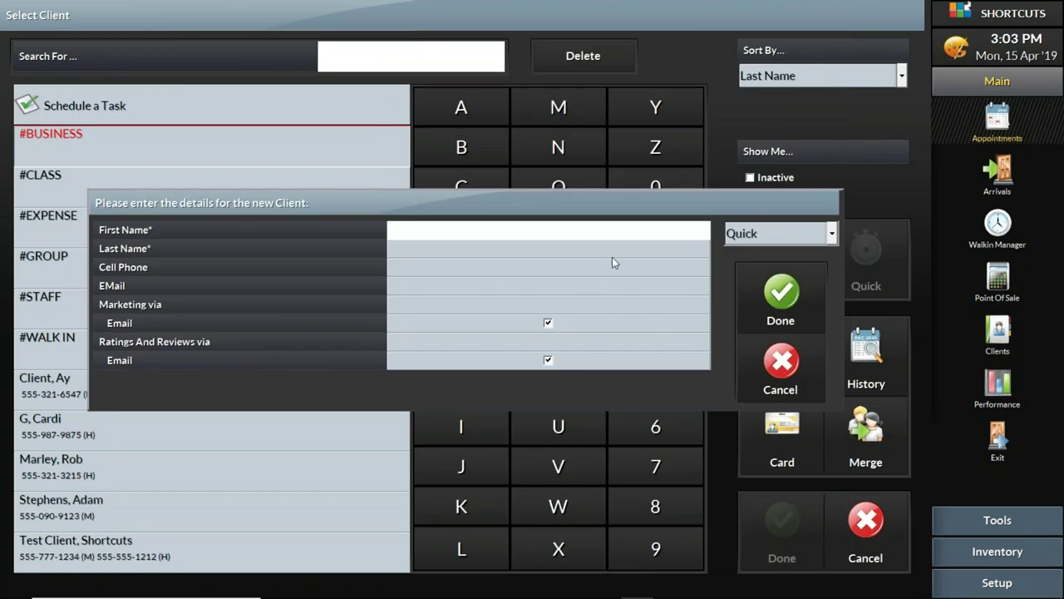
Step: Re-enter the client's name, cell number and e-mail, then save the new client with Done
{"action": "left_click", "coordinate": [404, 248]}
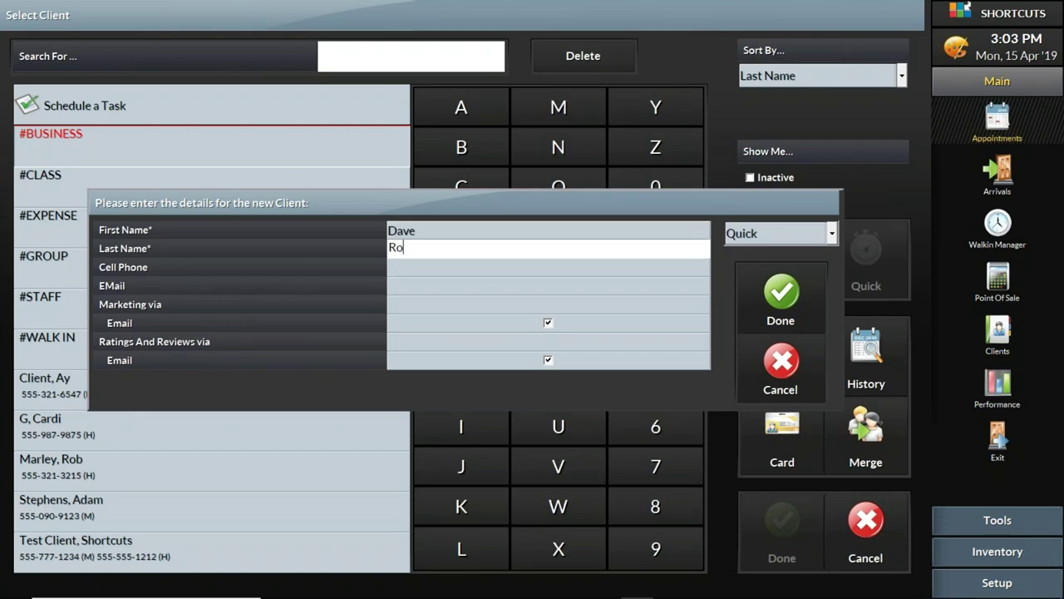
{"action": "left_click", "coordinate": [404, 266]}
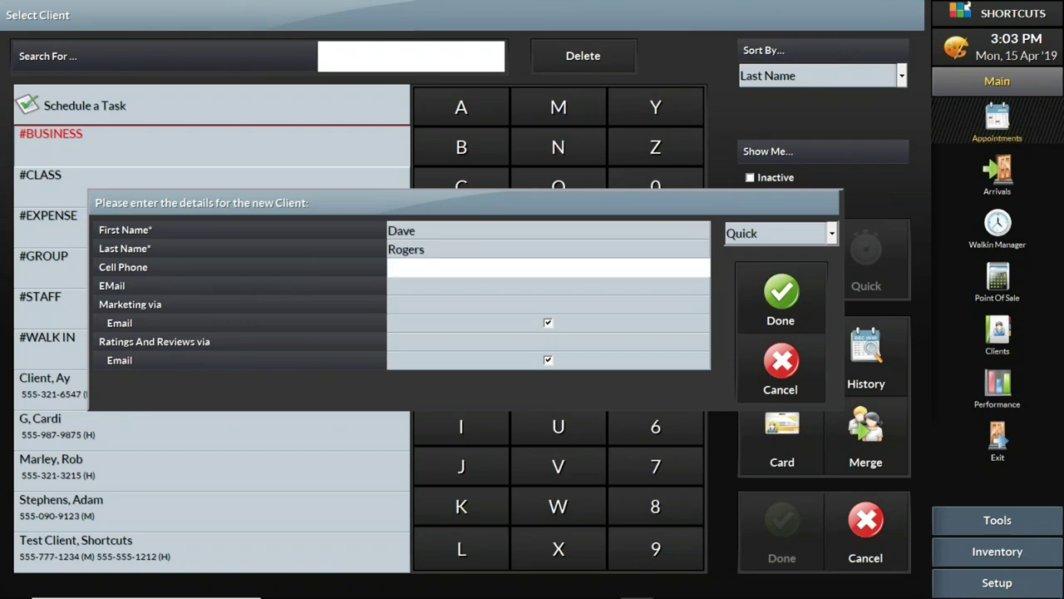
{"action": "type", "text": "555-333-4444"}
{"action": "left_click", "coordinate": [404, 284]}
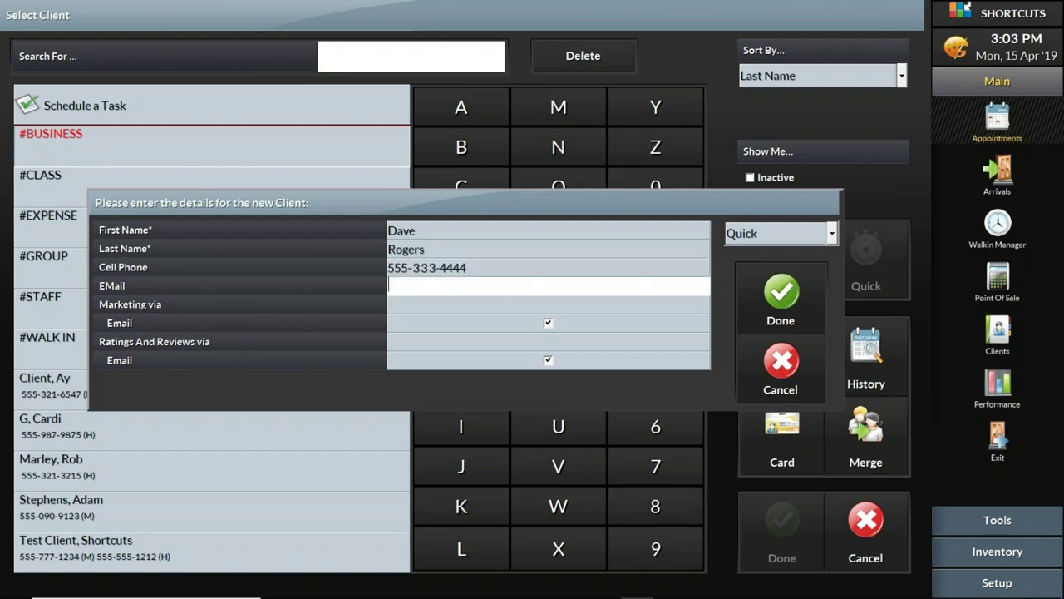
{"action": "left_click", "coordinate": [780, 297]}
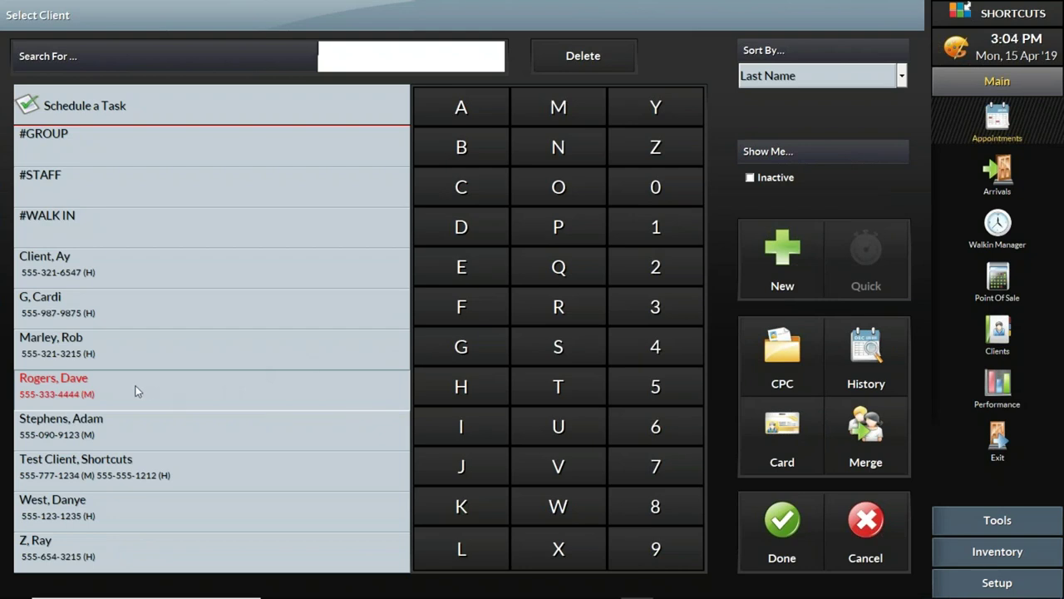
Step: Confirm the new client, then tag the appointment NEW (New Client) after trying the REQ and S tags
{"action": "left_click", "coordinate": [783, 528]}
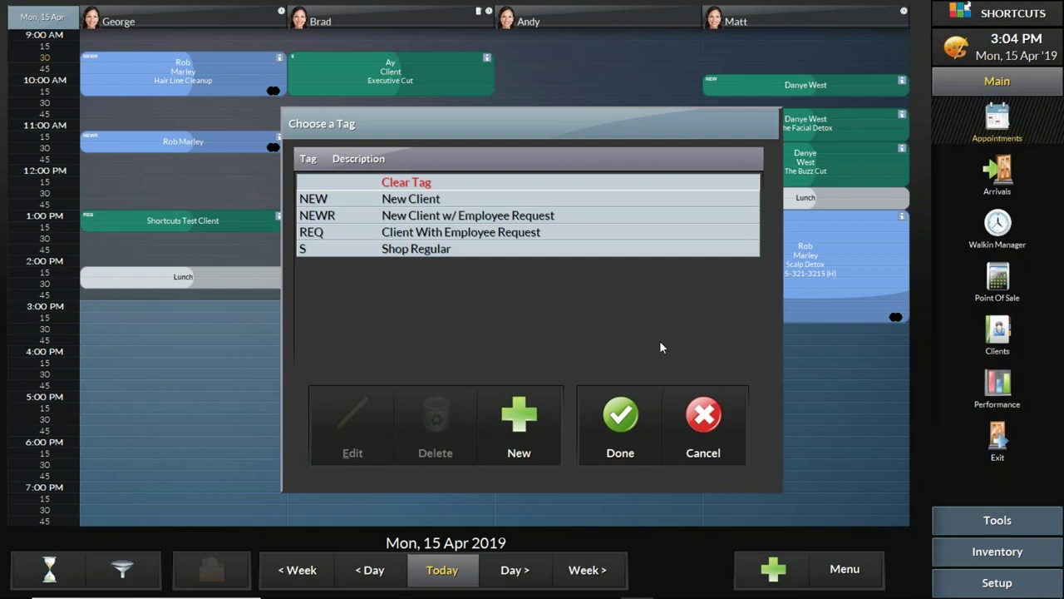
{"action": "left_click", "coordinate": [456, 200]}
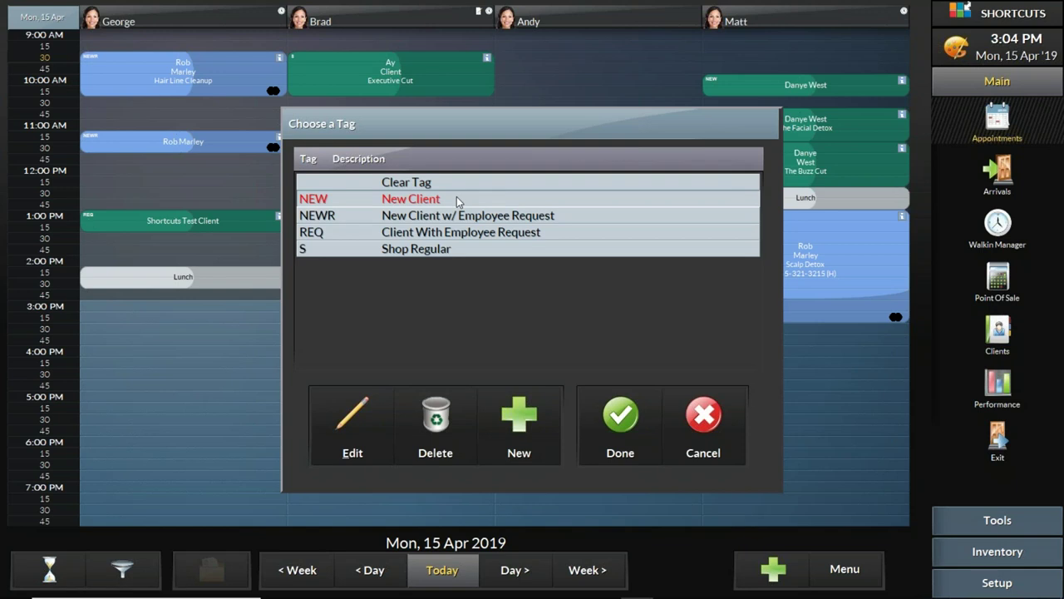
{"action": "left_click", "coordinate": [463, 254]}
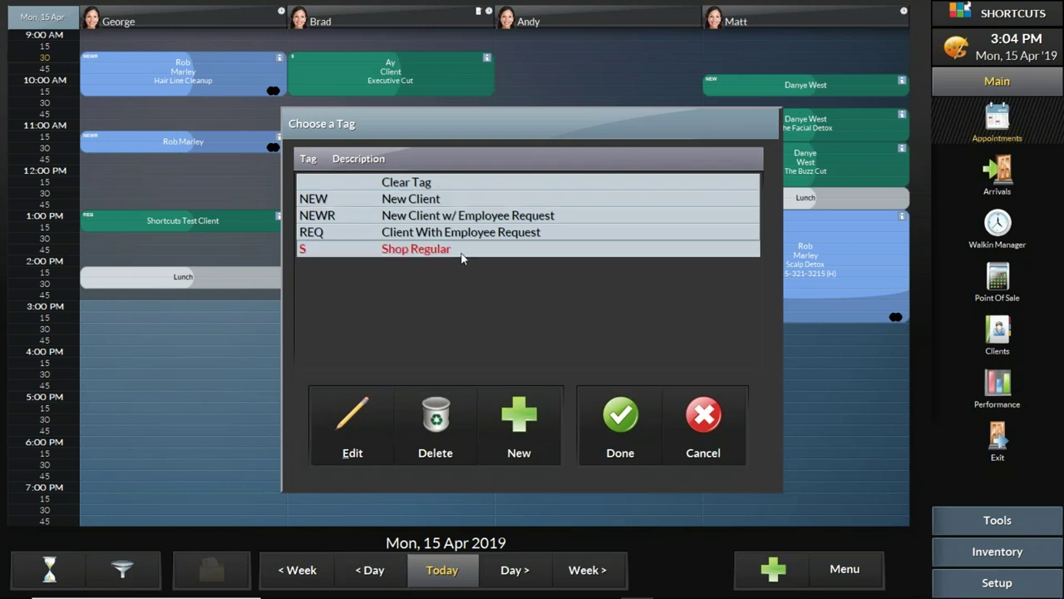
{"action": "left_click", "coordinate": [464, 235]}
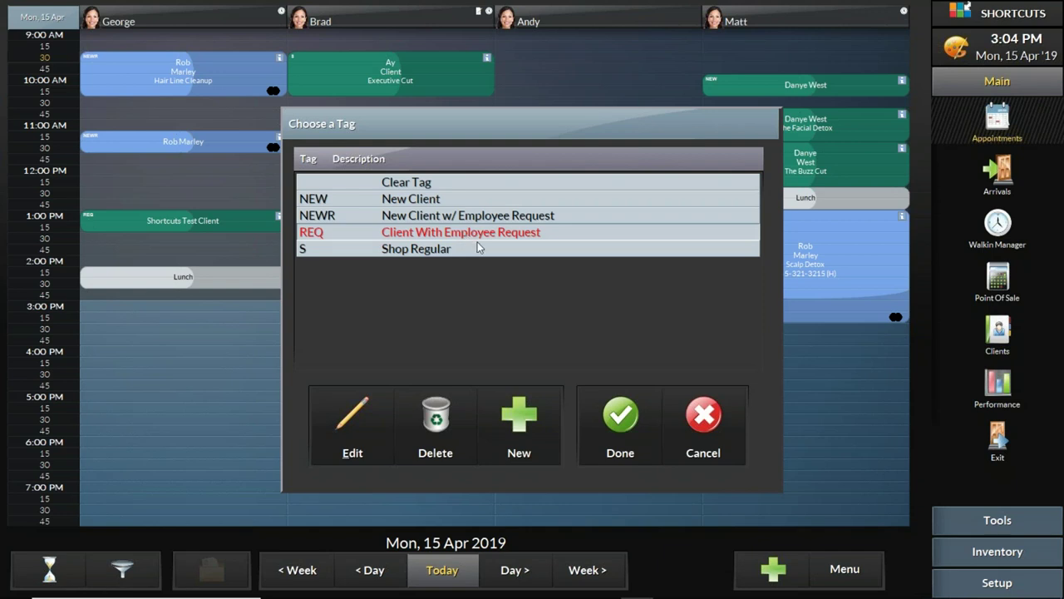
{"action": "left_click", "coordinate": [438, 202]}
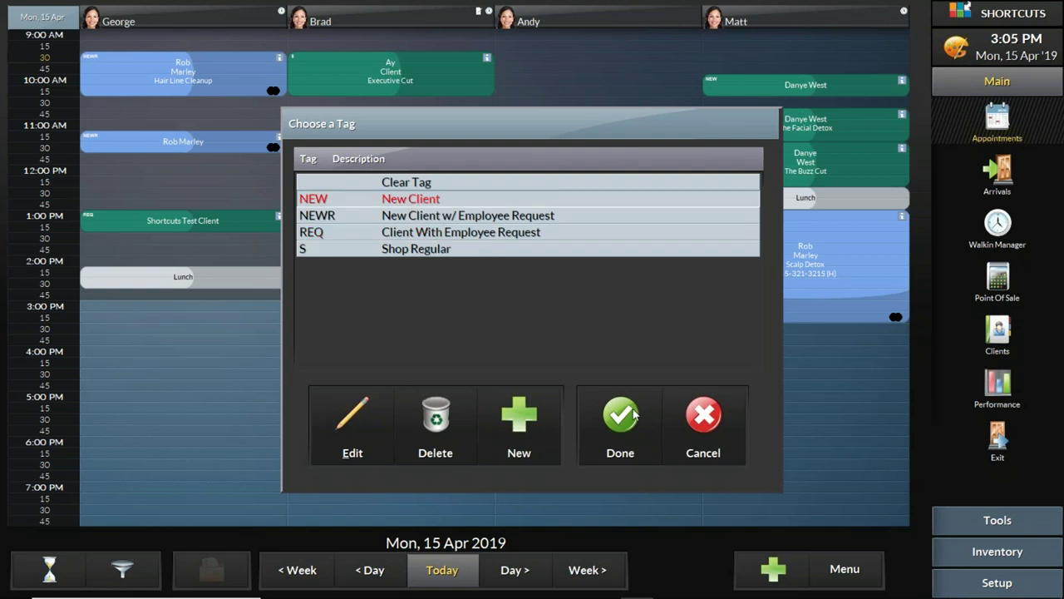
{"action": "left_click", "coordinate": [633, 413]}
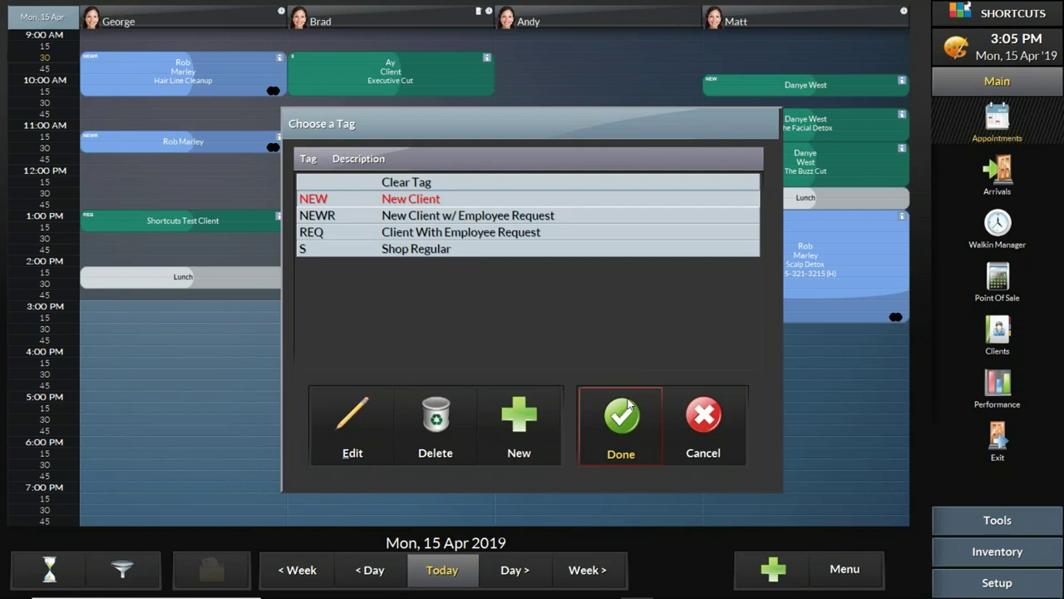
{"action": "left_click", "coordinate": [629, 405]}
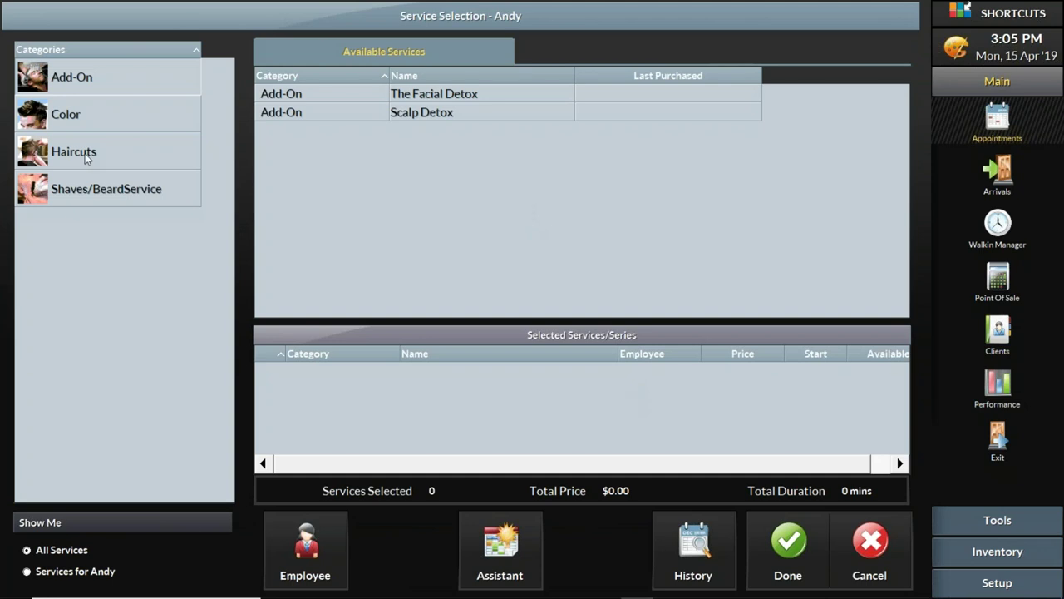
Step: Browse the Color, Add-On and Shaves/BeardService categories, ending on Haircuts
{"action": "left_click", "coordinate": [46, 116]}
{"action": "left_click", "coordinate": [65, 147]}
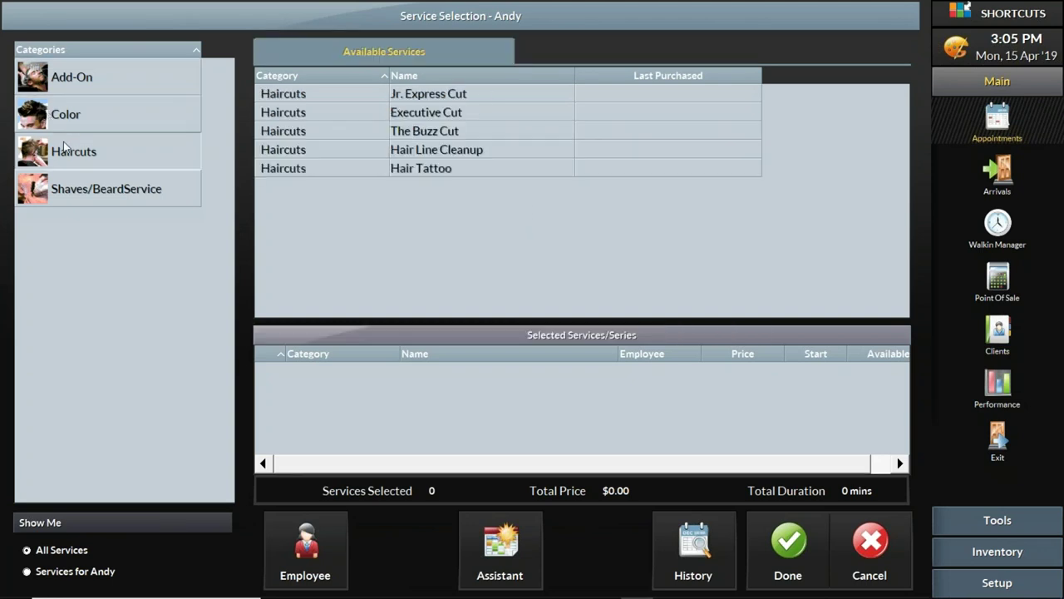
{"action": "left_click", "coordinate": [83, 198]}
{"action": "left_click", "coordinate": [87, 151]}
{"action": "left_click", "coordinate": [86, 127]}
{"action": "left_click", "coordinate": [109, 76]}
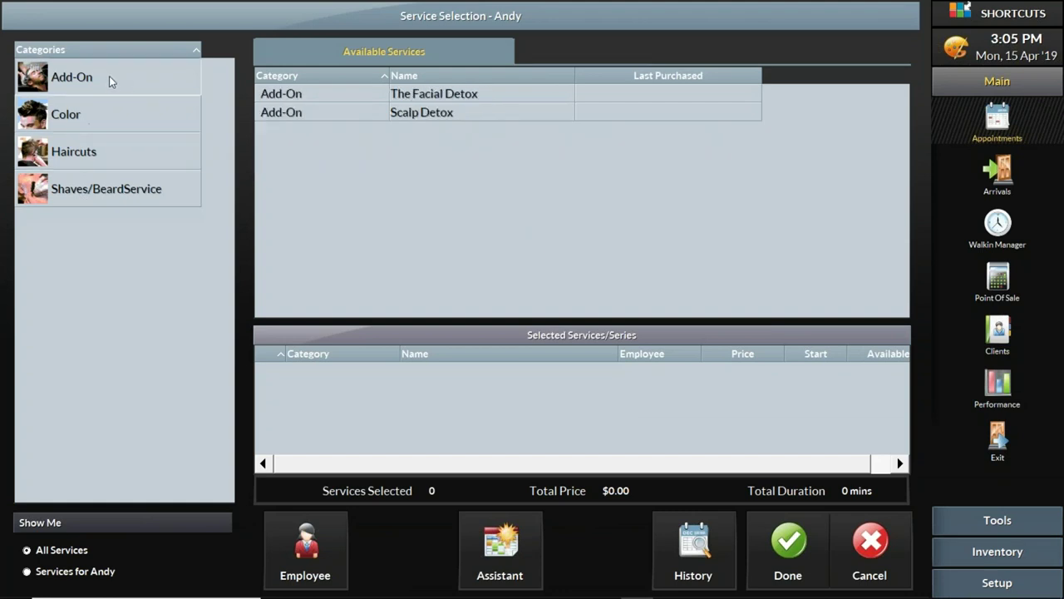
{"action": "left_click", "coordinate": [113, 125]}
{"action": "left_click", "coordinate": [111, 154]}
{"action": "left_click", "coordinate": [112, 190]}
{"action": "left_click", "coordinate": [103, 150]}
{"action": "left_click", "coordinate": [107, 100]}
{"action": "left_click", "coordinate": [111, 78]}
{"action": "left_click", "coordinate": [109, 109]}
{"action": "left_click", "coordinate": [105, 153]}
{"action": "left_click", "coordinate": [103, 190]}
{"action": "left_click", "coordinate": [94, 155]}
{"action": "left_click", "coordinate": [95, 123]}
{"action": "left_click", "coordinate": [109, 78]}
{"action": "left_click", "coordinate": [109, 116]}
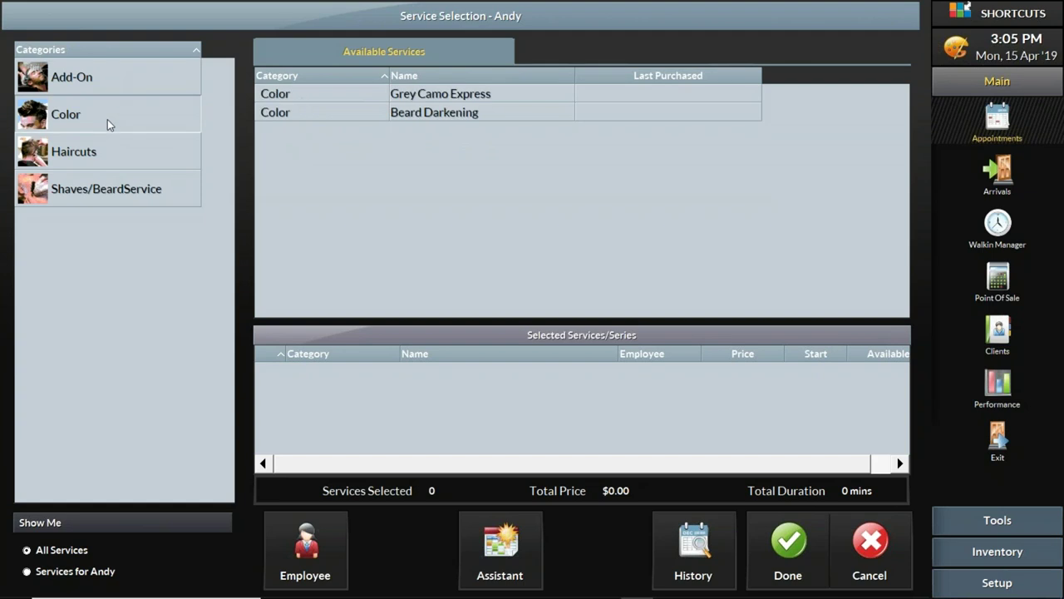
{"action": "left_click", "coordinate": [103, 155]}
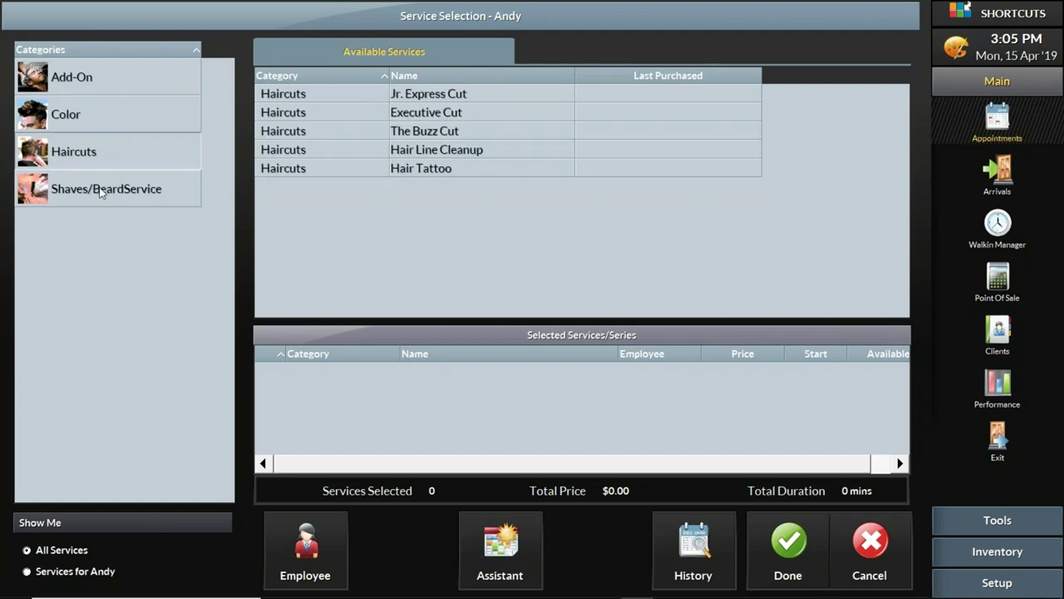
{"action": "left_click", "coordinate": [102, 188]}
{"action": "left_click", "coordinate": [86, 153]}
{"action": "left_click", "coordinate": [88, 118]}
{"action": "left_click", "coordinate": [98, 98]}
{"action": "left_click", "coordinate": [100, 124]}
{"action": "left_click", "coordinate": [85, 184]}
{"action": "left_click", "coordinate": [85, 163]}
{"action": "left_click", "coordinate": [93, 120]}
{"action": "left_click", "coordinate": [100, 89]}
{"action": "left_click", "coordinate": [101, 114]}
{"action": "left_click", "coordinate": [90, 158]}
{"action": "left_click", "coordinate": [93, 188]}
{"action": "left_click", "coordinate": [84, 159]}
Step: Add Executive Cut ($26.00) to Selected Services and book it at 9:30 AM
{"action": "left_click", "coordinate": [448, 113]}
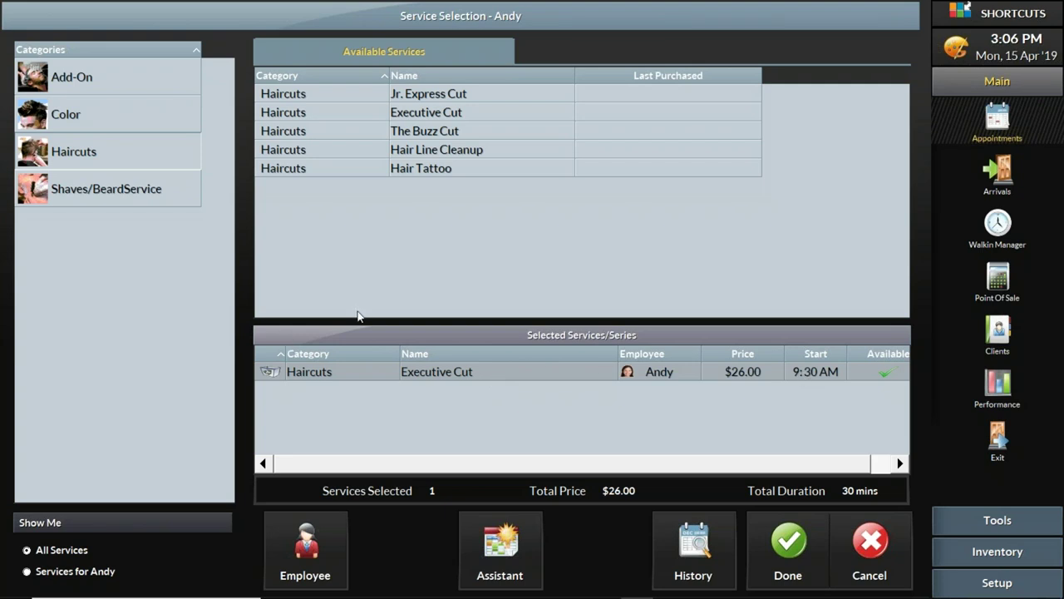
{"action": "left_click", "coordinate": [268, 376]}
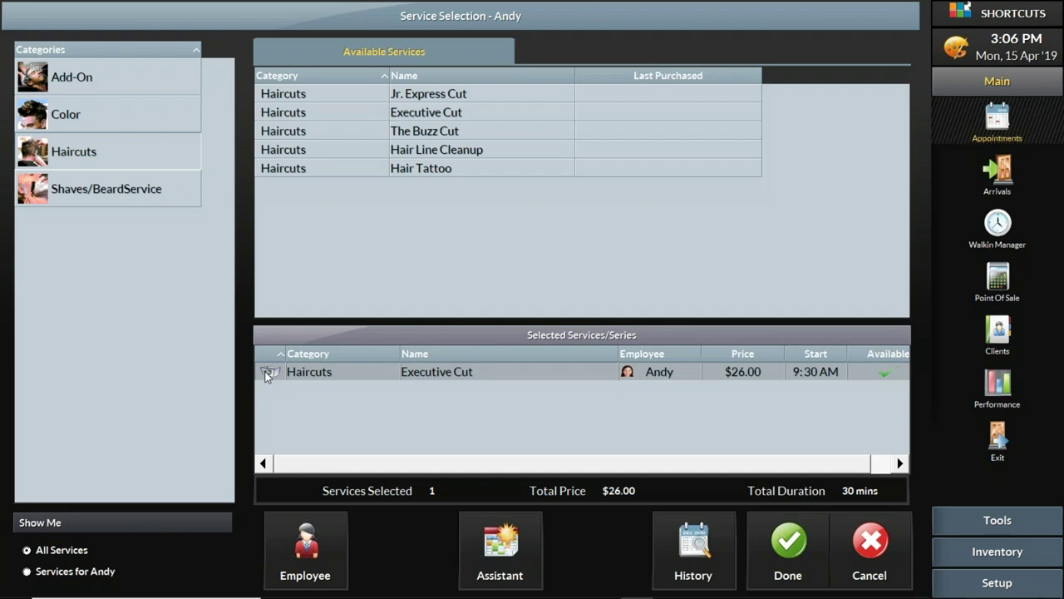
{"action": "left_click", "coordinate": [269, 374]}
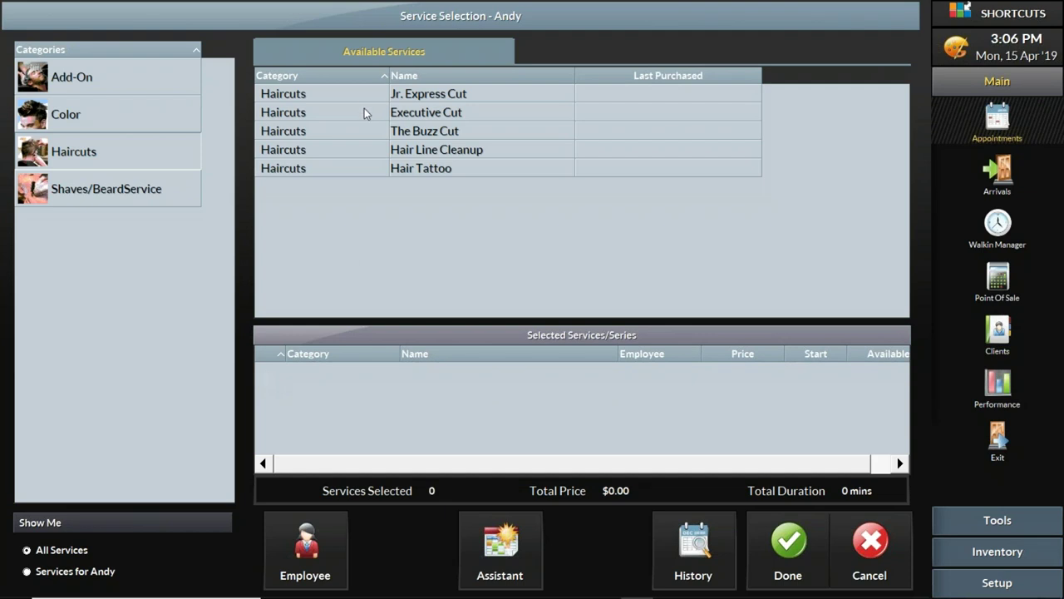
{"action": "double_click", "coordinate": [436, 114]}
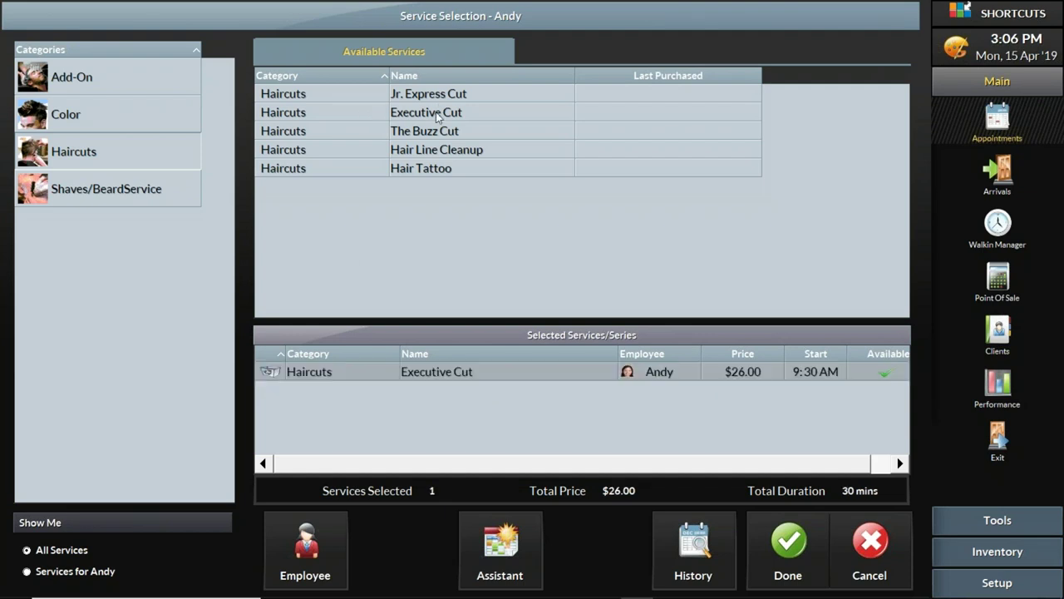
{"action": "left_click", "coordinate": [794, 544]}
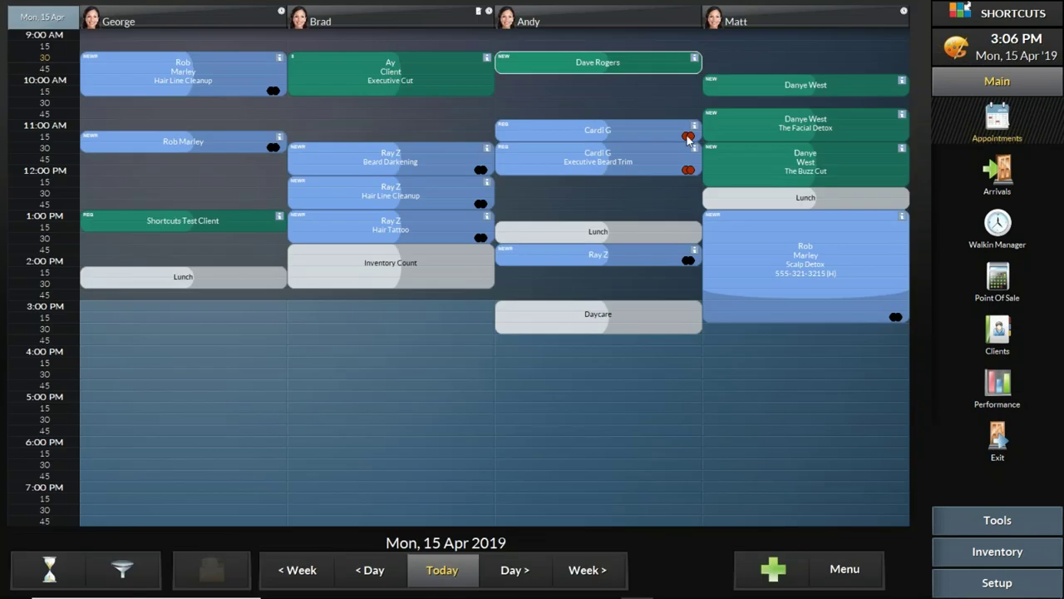
Step: View the new booking's details, then undo Arrived on the Hair Line Cleanup, Beard Darkening and Executive Beard Trim bookings
{"action": "left_click", "coordinate": [576, 65]}
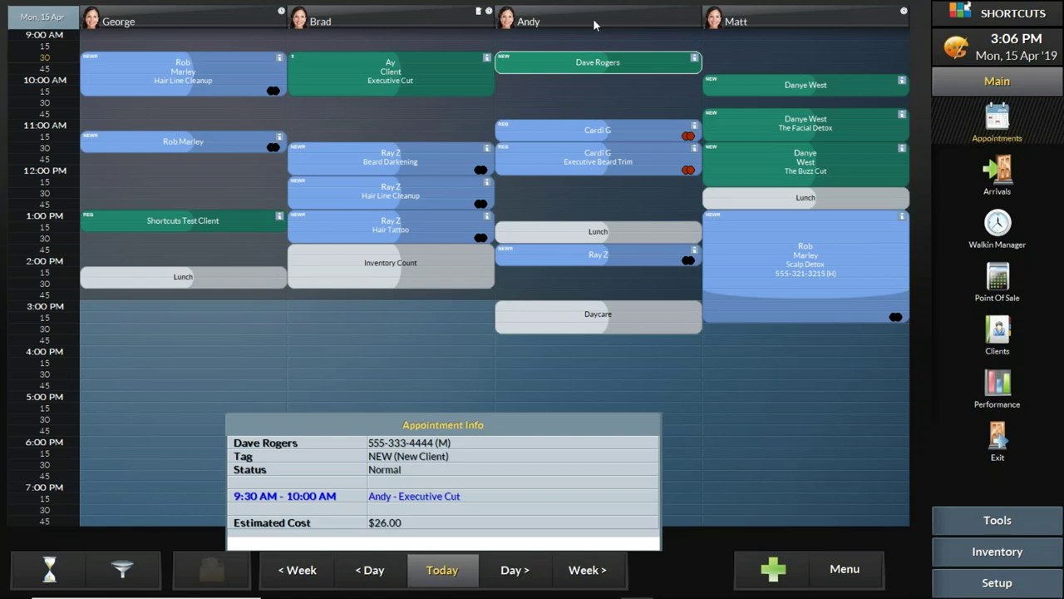
{"action": "mouse_move", "coordinate": [593, 19]}
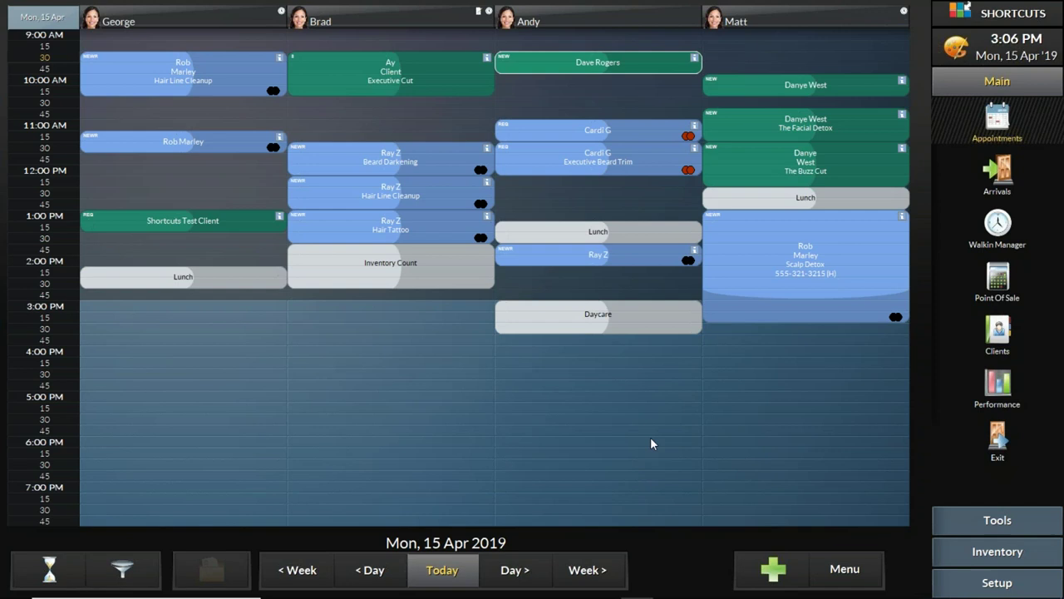
{"action": "right_click", "coordinate": [227, 68]}
{"action": "left_click", "coordinate": [239, 98]}
{"action": "right_click", "coordinate": [469, 143]}
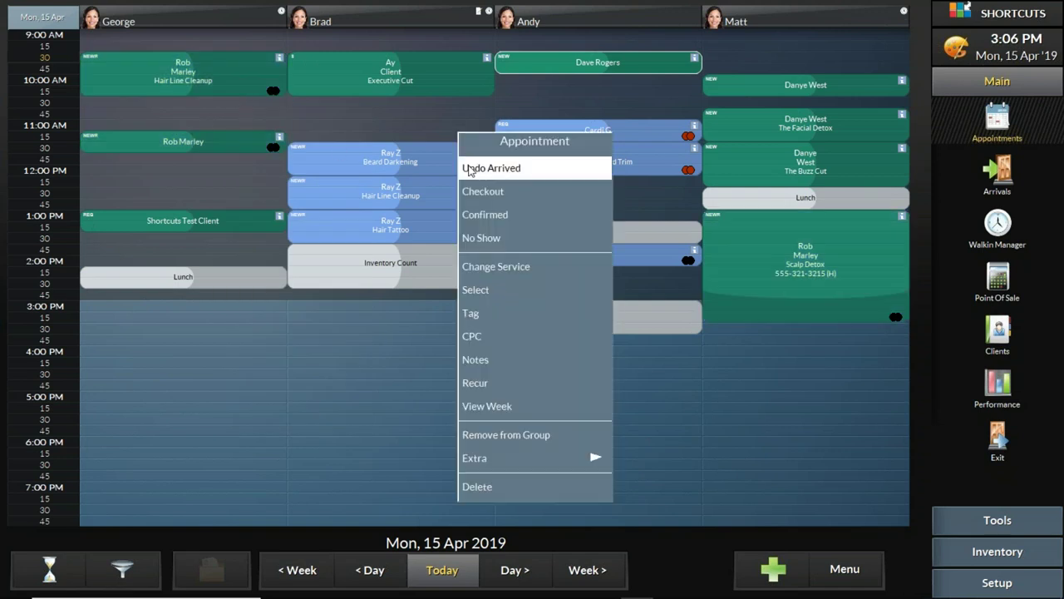
{"action": "left_click", "coordinate": [468, 168]}
{"action": "right_click", "coordinate": [549, 133]}
{"action": "left_click", "coordinate": [557, 154]}
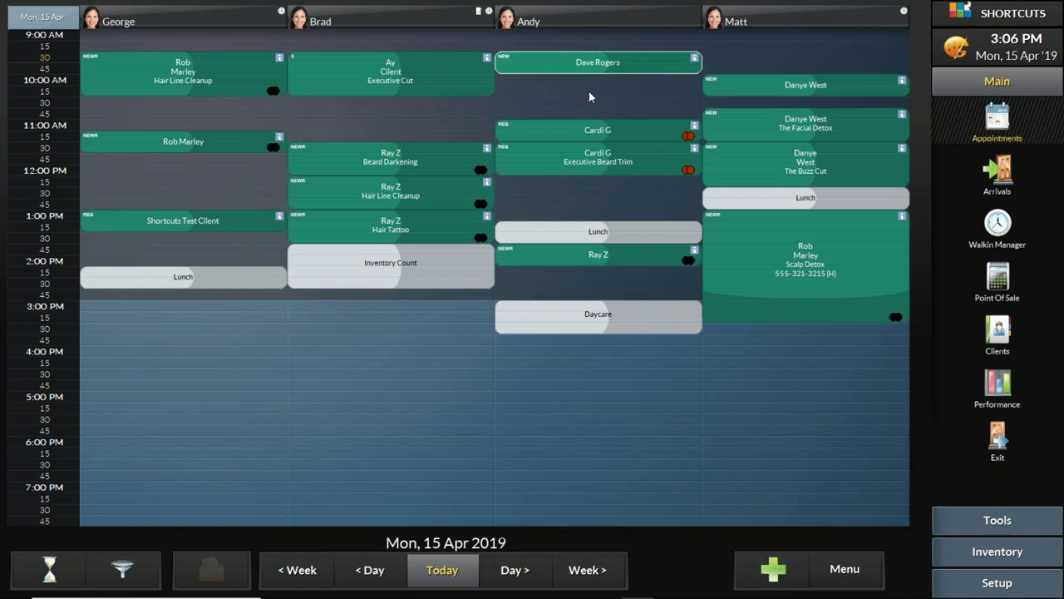
Step: Remove the Hair Line Cleanup, Beard Darkening and Executive Beard Trim bookings from their groups
{"action": "left_click", "coordinate": [229, 67]}
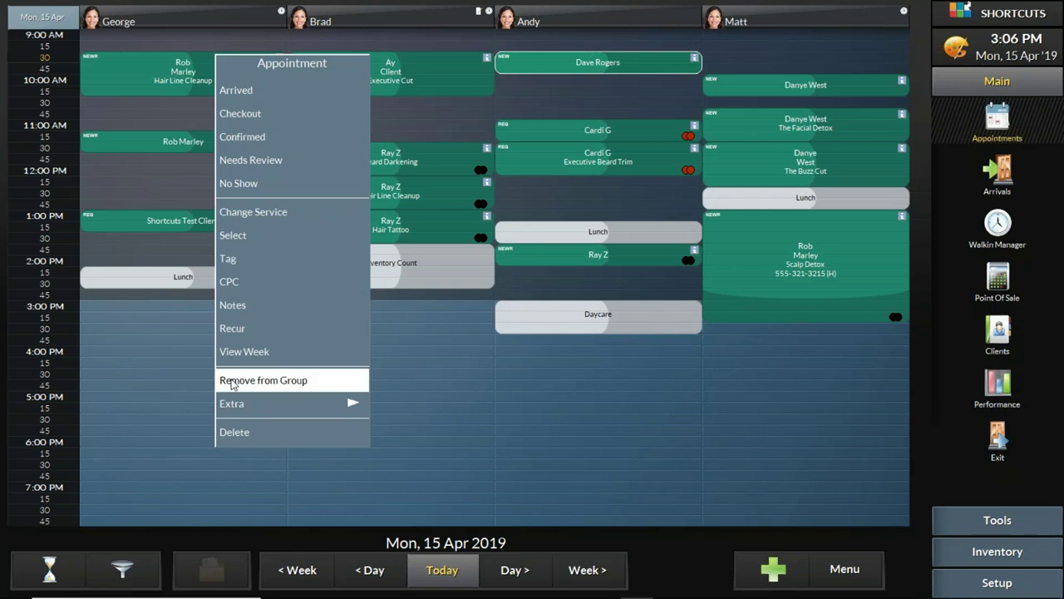
{"action": "left_click", "coordinate": [253, 375]}
{"action": "left_click", "coordinate": [441, 162]}
{"action": "left_click", "coordinate": [467, 473]}
{"action": "left_click", "coordinate": [639, 132]}
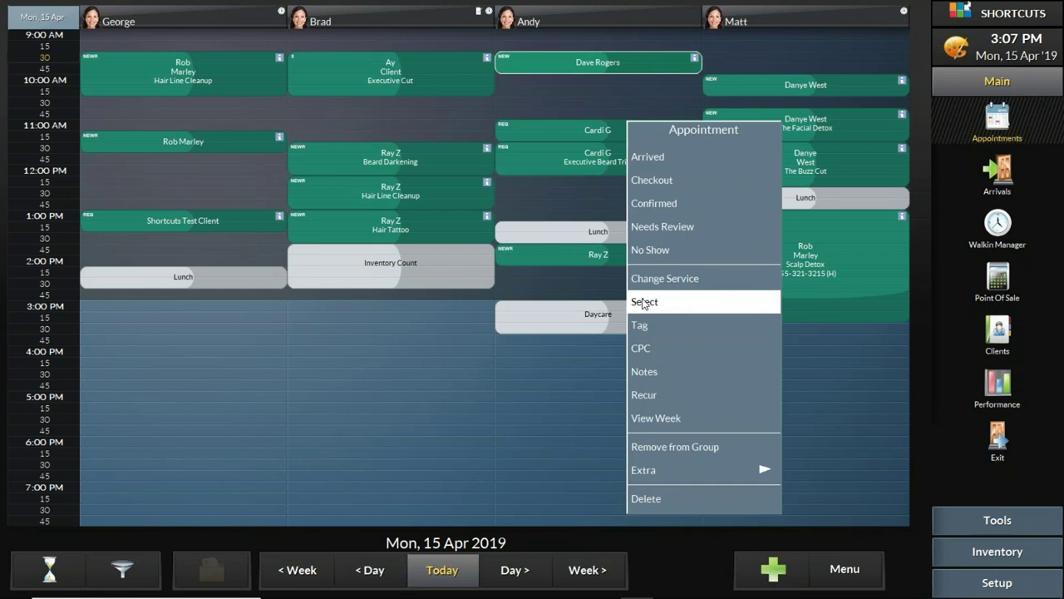
{"action": "left_click", "coordinate": [696, 446]}
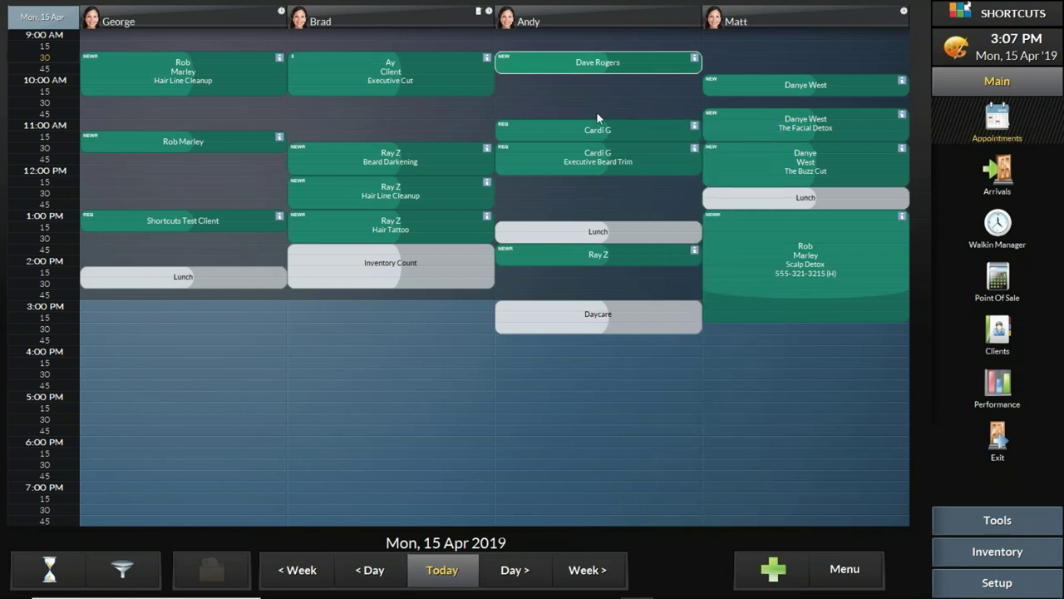
{"action": "mouse_move", "coordinate": [509, 64]}
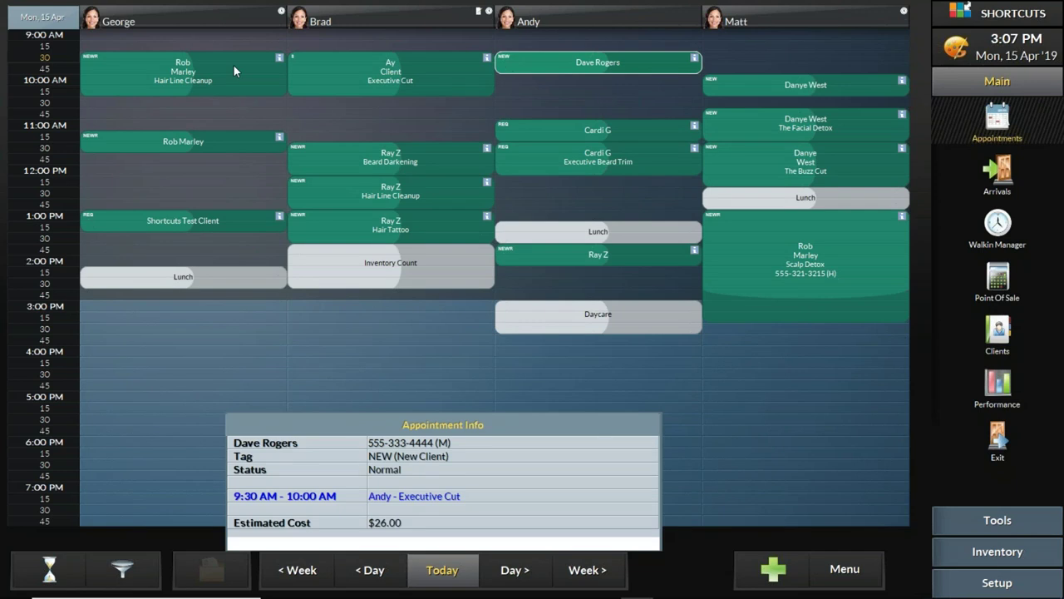
{"action": "mouse_move", "coordinate": [194, 82]}
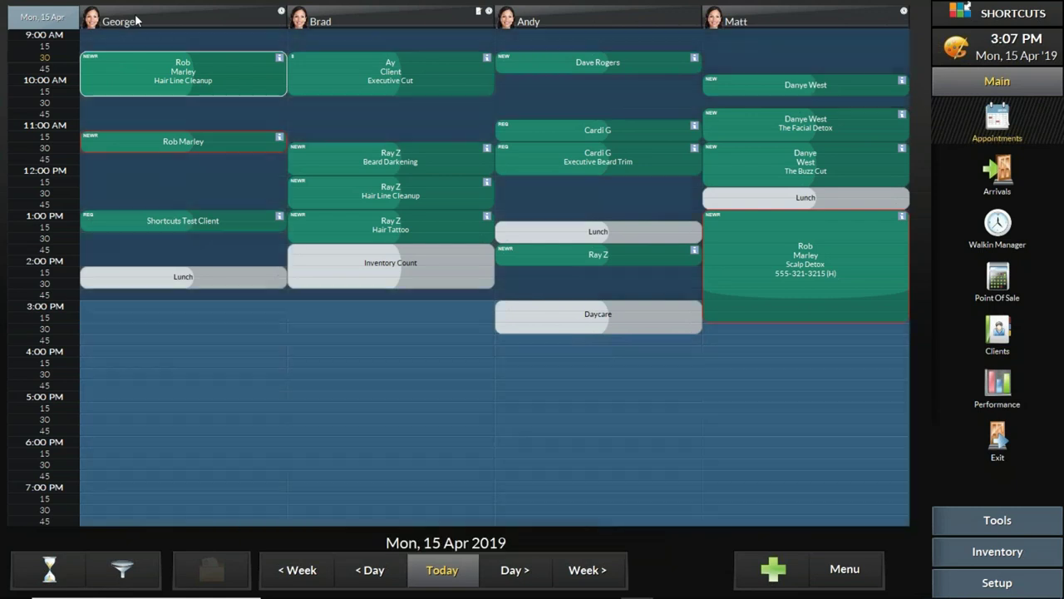
{"action": "mouse_move", "coordinate": [136, 21]}
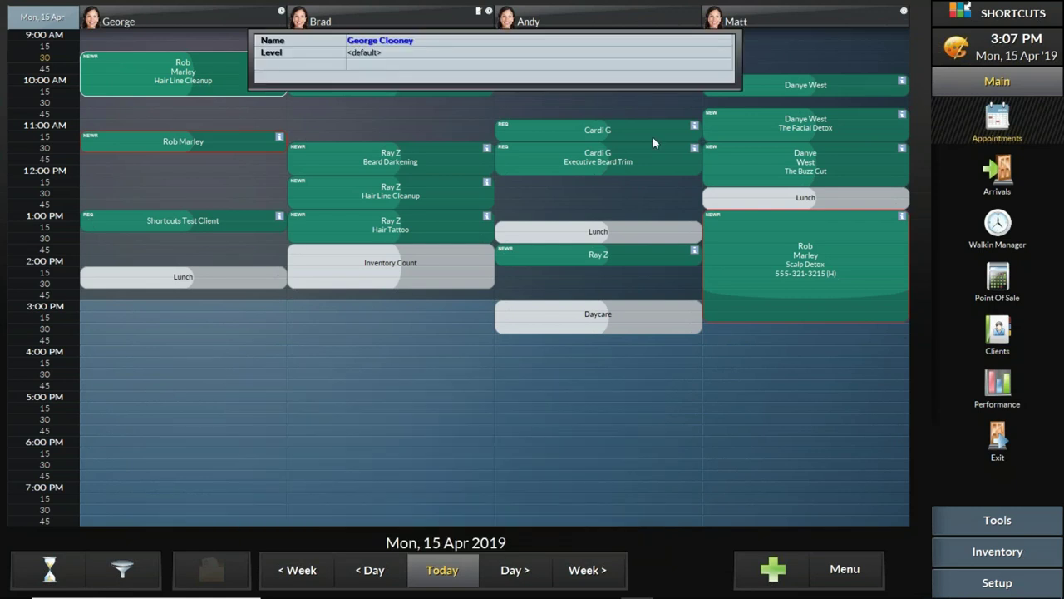
{"action": "left_click", "coordinate": [176, 218]}
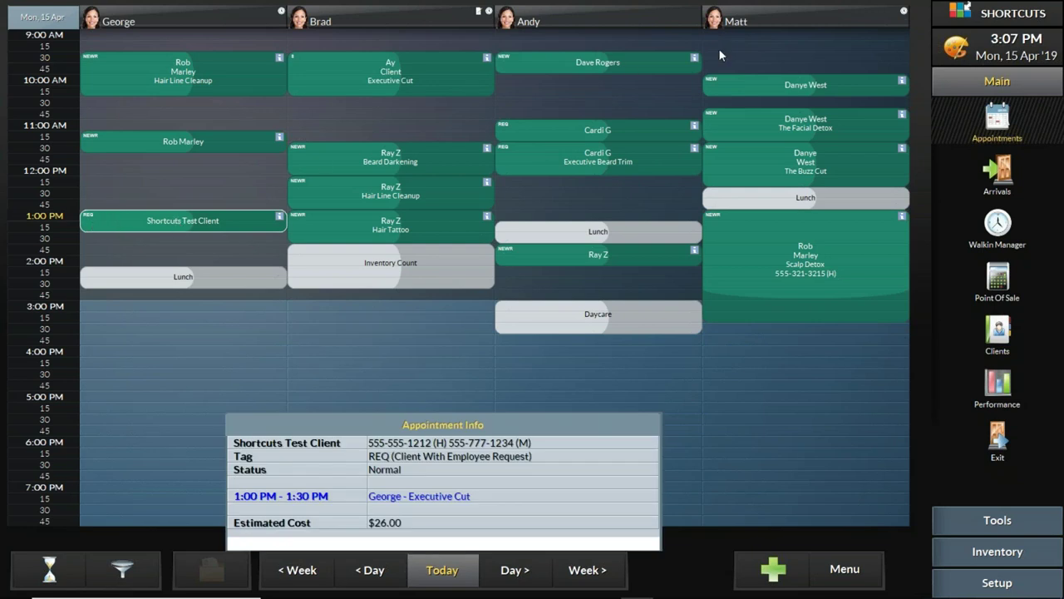
{"action": "left_click", "coordinate": [622, 64]}
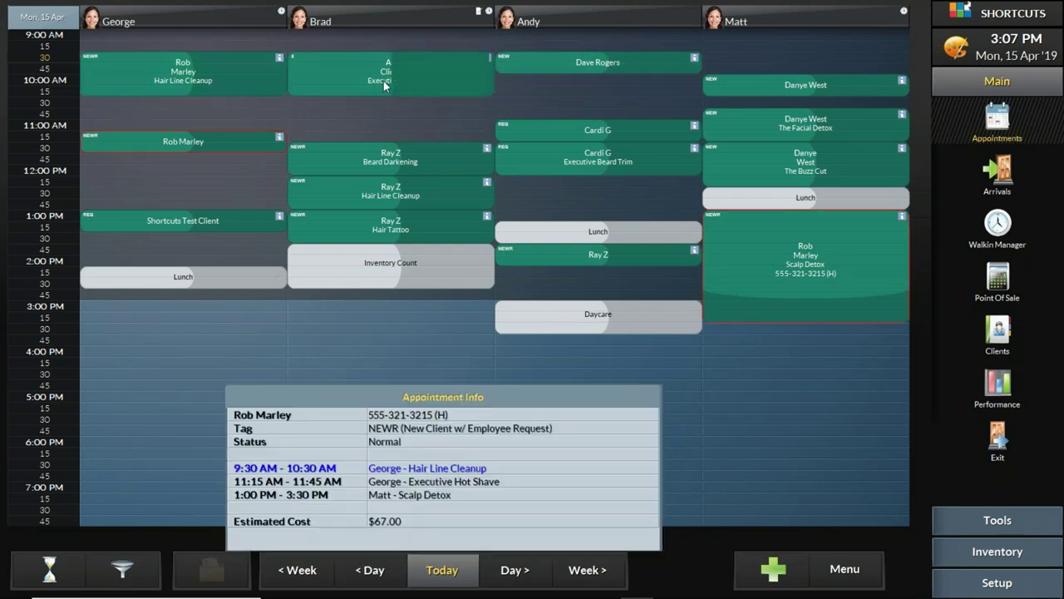
{"action": "mouse_move", "coordinate": [617, 61]}
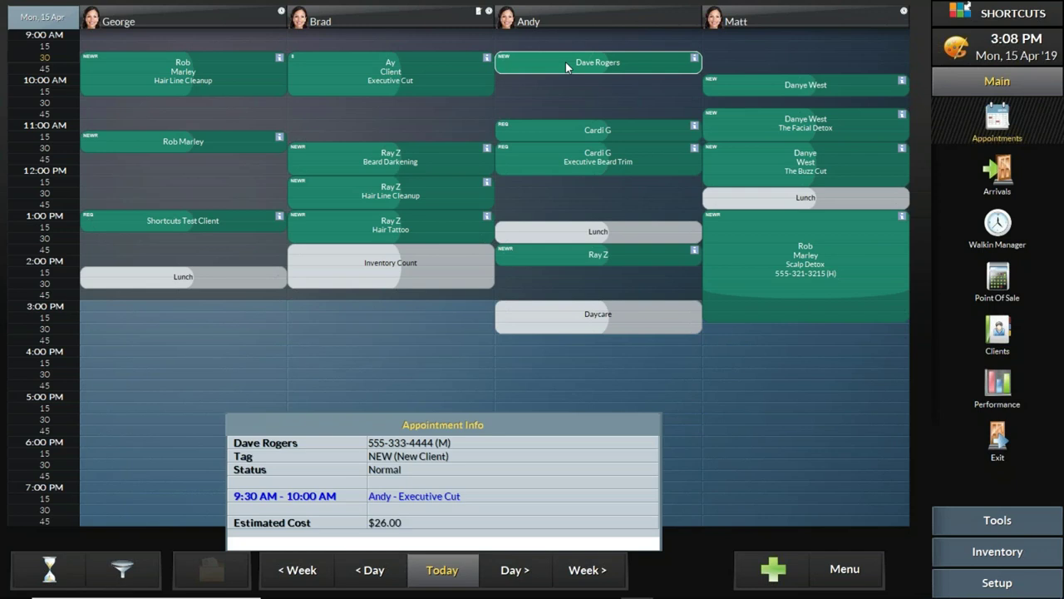
{"action": "mouse_move", "coordinate": [608, 9]}
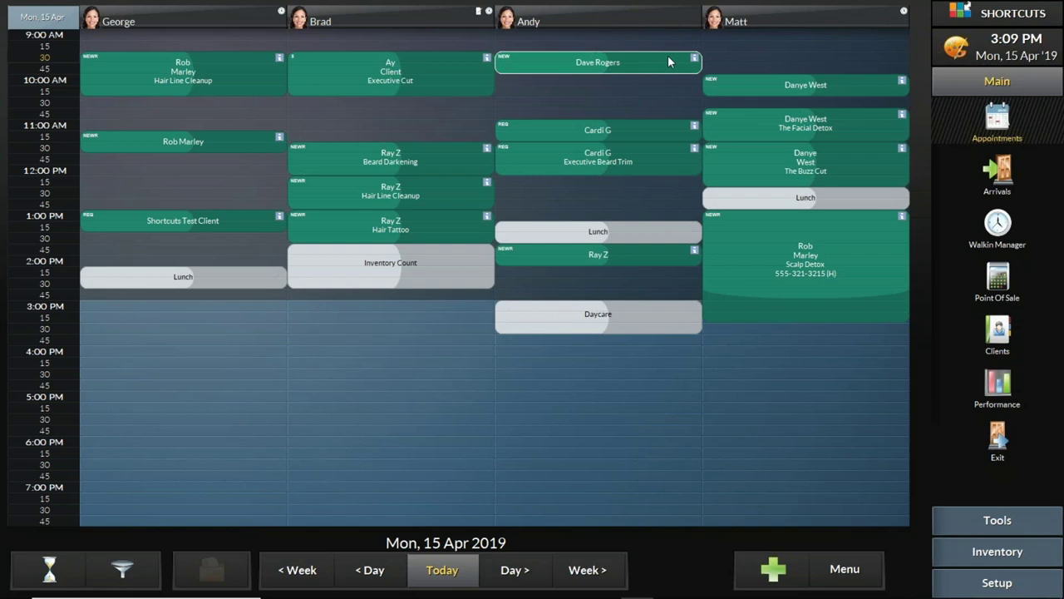
Step: Stretch the Executive Cut to 60 minutes and drag it to a later slot in the second stylist's column
{"action": "mouse_move", "coordinate": [649, 67]}
{"action": "left_mouse_down"}
{"action": "mouse_move", "coordinate": [655, 106]}
{"action": "mouse_move", "coordinate": [661, 67]}
{"action": "mouse_move", "coordinate": [666, 104]}
{"action": "mouse_move", "coordinate": [662, 60]}
{"action": "mouse_move", "coordinate": [664, 108]}
{"action": "mouse_move", "coordinate": [666, 64]}
{"action": "mouse_move", "coordinate": [677, 112]}
{"action": "mouse_move", "coordinate": [678, 68]}
{"action": "mouse_move", "coordinate": [683, 112]}
{"action": "mouse_move", "coordinate": [679, 68]}
{"action": "mouse_move", "coordinate": [681, 112]}
{"action": "mouse_move", "coordinate": [677, 76]}
{"action": "mouse_move", "coordinate": [682, 93]}
{"action": "left_mouse_up"}
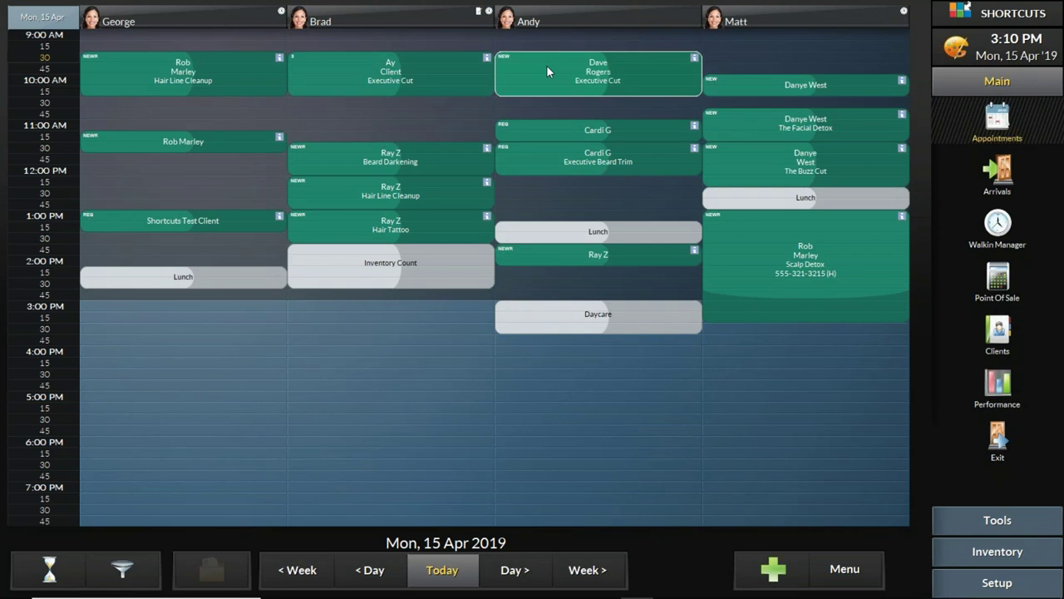
{"action": "left_click_drag", "start_coordinate": [547, 68], "coordinate": [337, 113]}
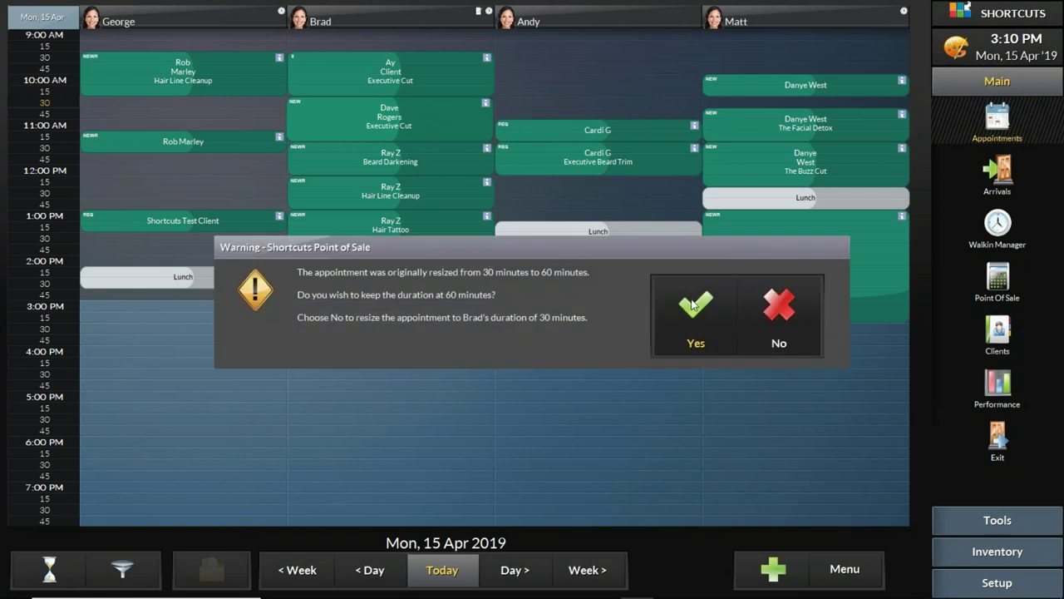
Step: Keep the 60-minute duration and move the new client's Executive Cut into another stylist's column at 9:30
{"action": "left_click", "coordinate": [695, 314]}
{"action": "left_click_drag", "start_coordinate": [301, 114], "coordinate": [509, 69]}
{"action": "left_click", "coordinate": [713, 321]}
Step: Drag the appointment's end time to 10:15, then bring the PowerPoint training deck forward
{"action": "left_click_drag", "start_coordinate": [543, 72], "coordinate": [540, 74]}
{"action": "mouse_move", "coordinate": [655, 87]}
{"action": "left_mouse_down"}
{"action": "mouse_move", "coordinate": [659, 64]}
{"action": "mouse_move", "coordinate": [659, 100]}
{"action": "mouse_move", "coordinate": [656, 88]}
{"action": "left_mouse_up"}
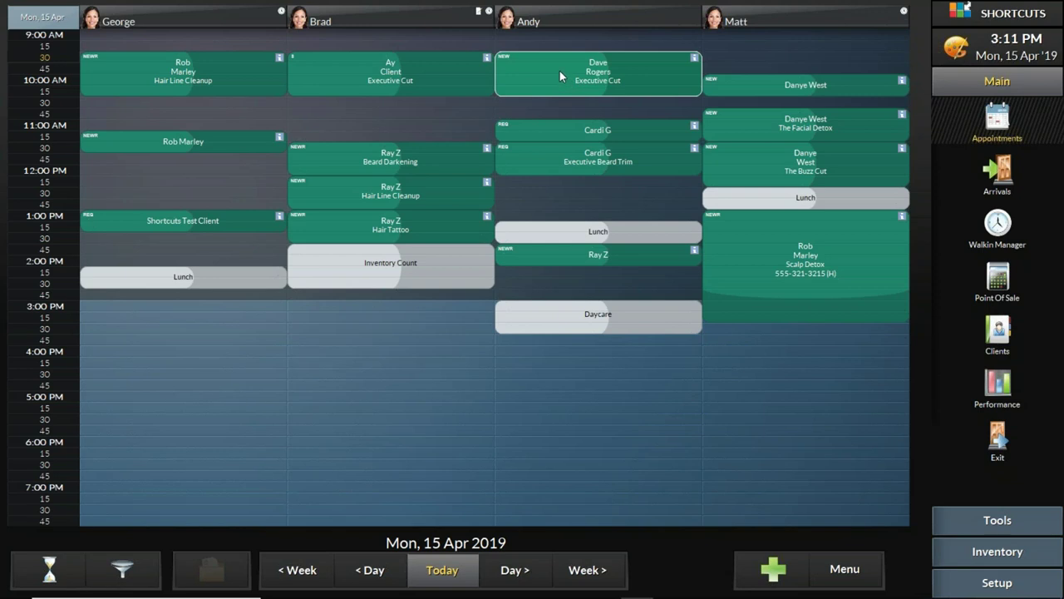
{"action": "left_click_drag", "start_coordinate": [560, 71], "coordinate": [560, 71]}
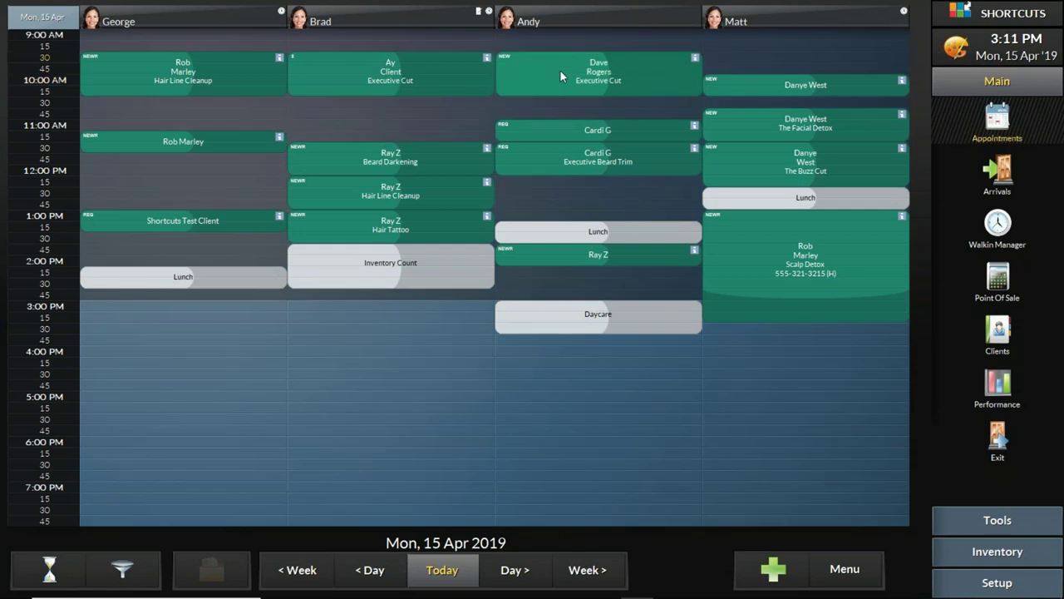
{"action": "mouse_move", "coordinate": [640, 88]}
{"action": "left_mouse_down"}
{"action": "mouse_move", "coordinate": [644, 69]}
{"action": "mouse_move", "coordinate": [646, 83]}
{"action": "left_mouse_up"}
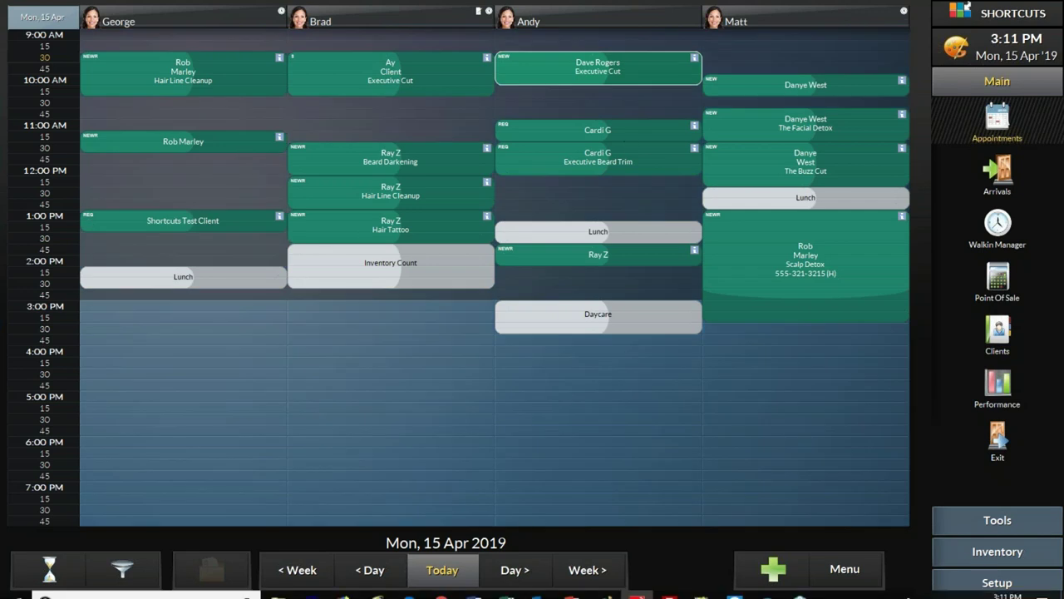
{"action": "left_click", "coordinate": [572, 586]}
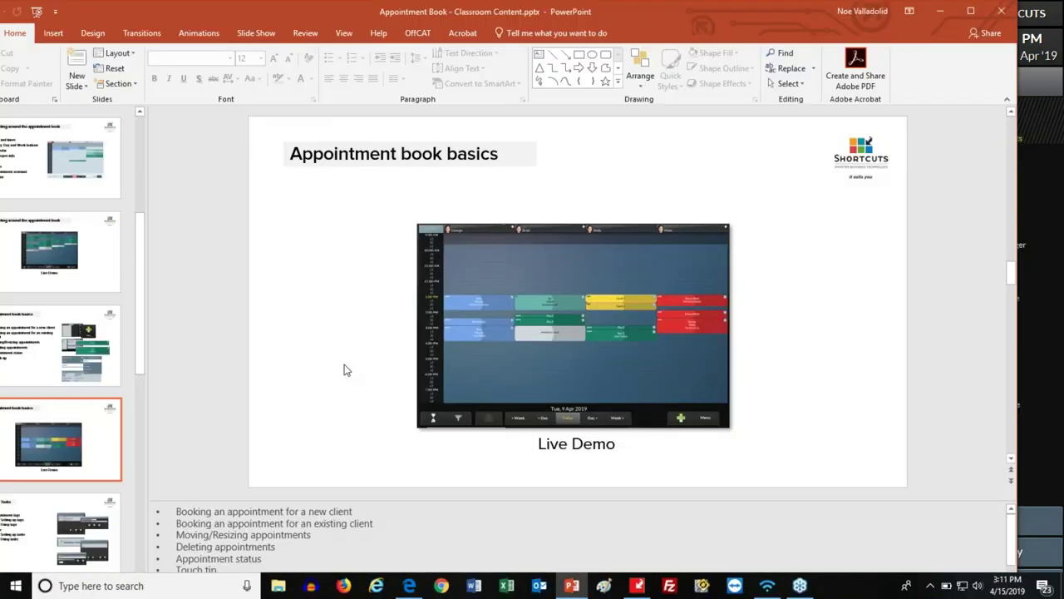
Step: Highlight the last three topics on the Appointment book basics slide, then return to Shortcuts
{"action": "left_click", "coordinate": [117, 354]}
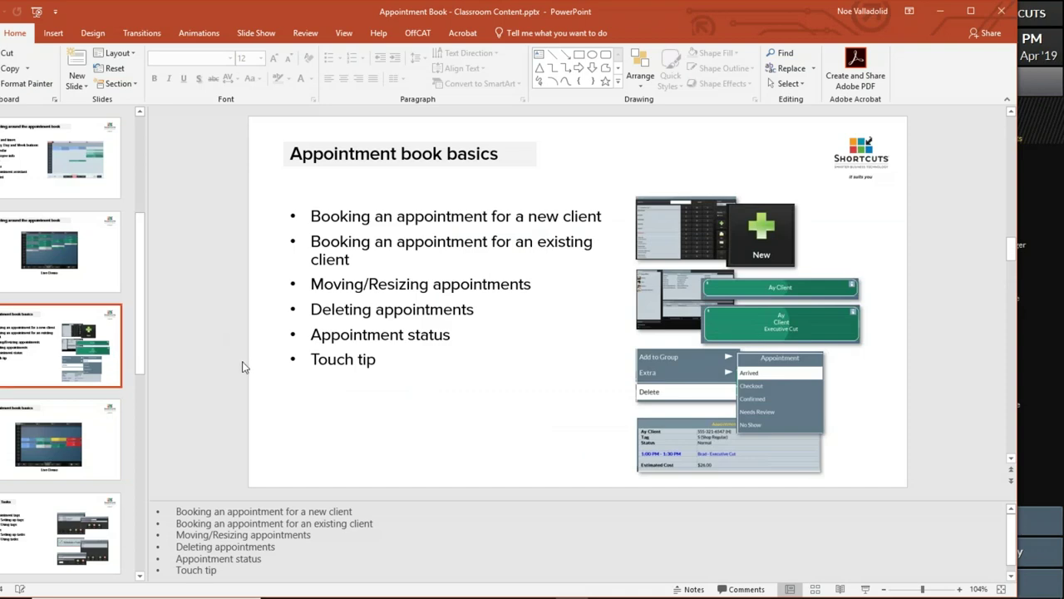
{"action": "left_click_drag", "start_coordinate": [391, 360], "coordinate": [327, 314]}
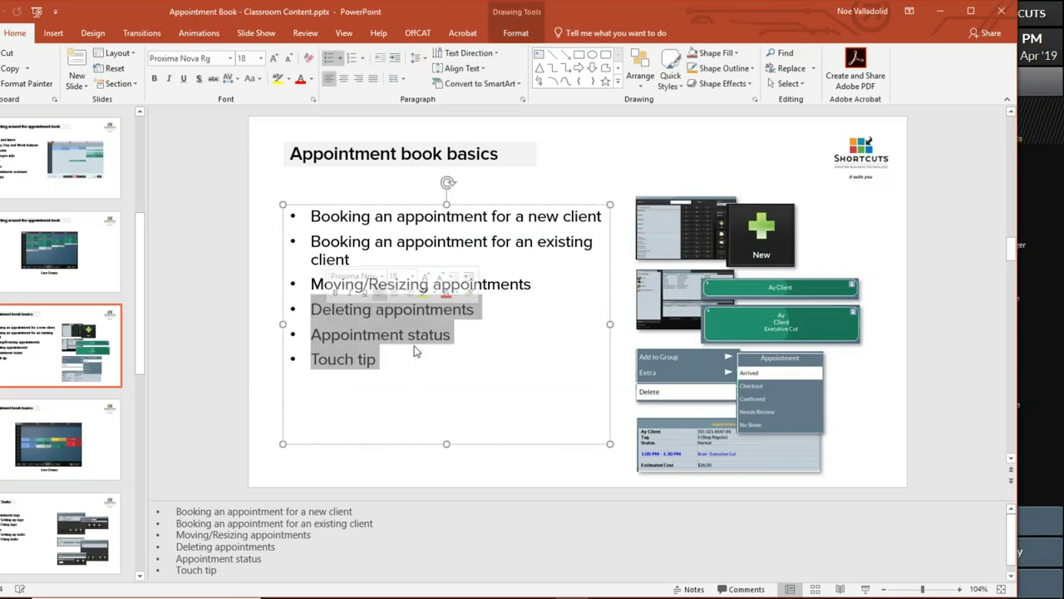
{"action": "mouse_move", "coordinate": [769, 596]}
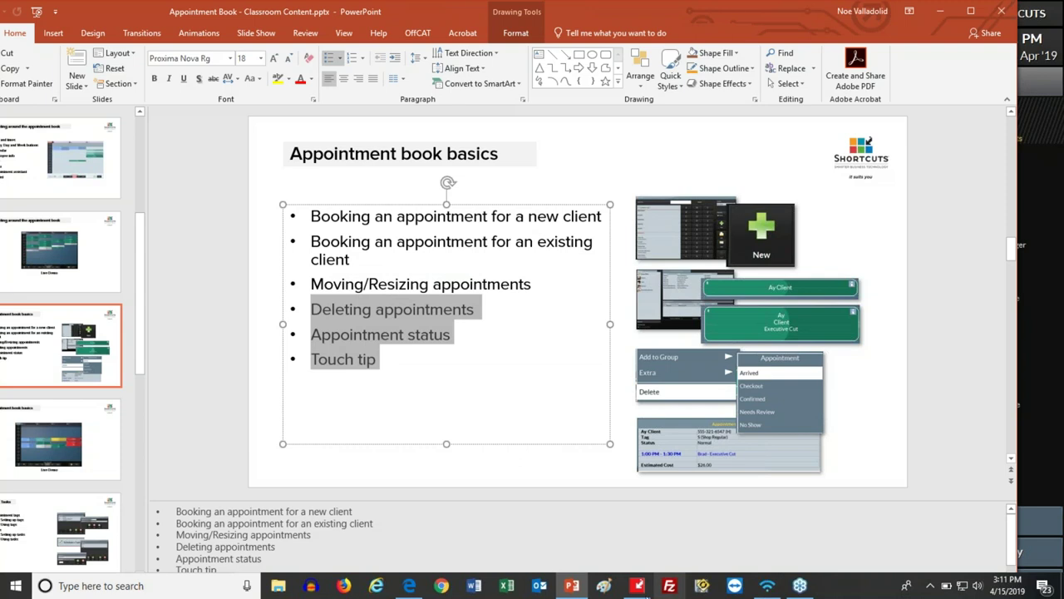
{"action": "left_click", "coordinate": [613, 589]}
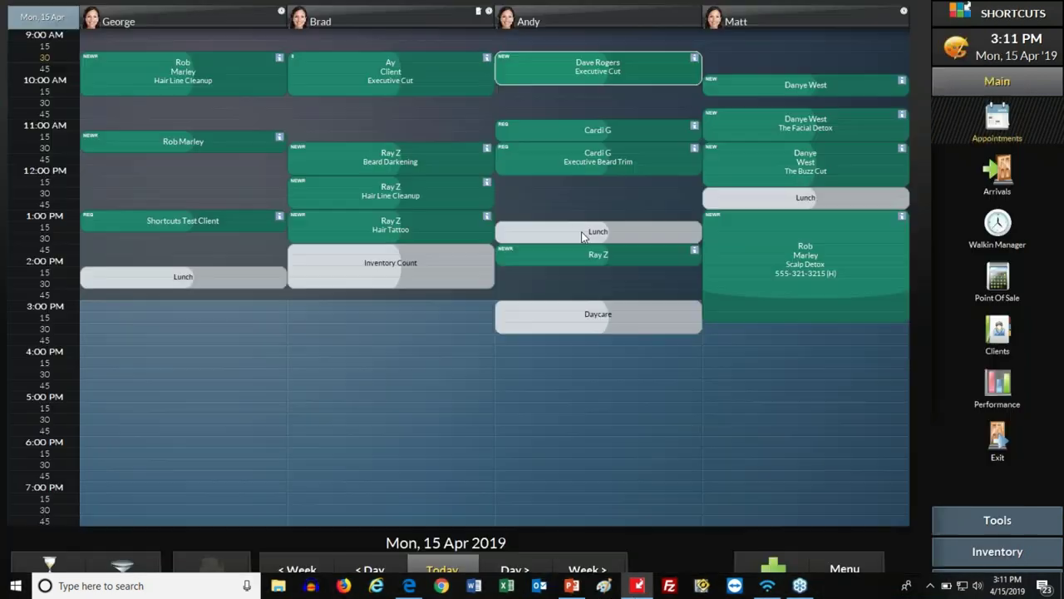
Step: Mark the new client's Executive Cut as Arrived and the other client's 9:30 AM Executive Cut as Confirmed
{"action": "mouse_move", "coordinate": [582, 70]}
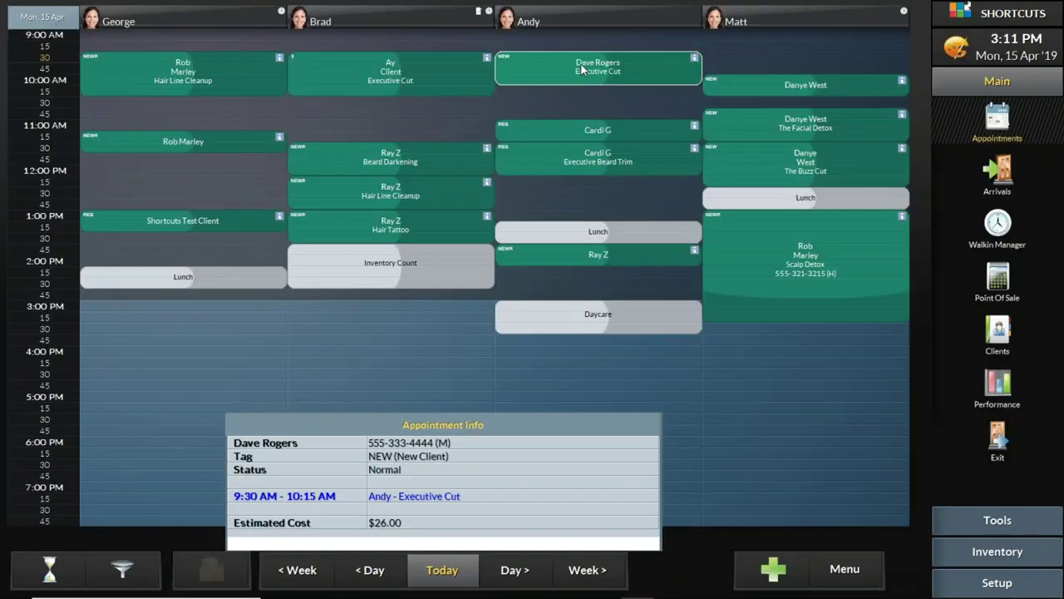
{"action": "right_click", "coordinate": [603, 61]}
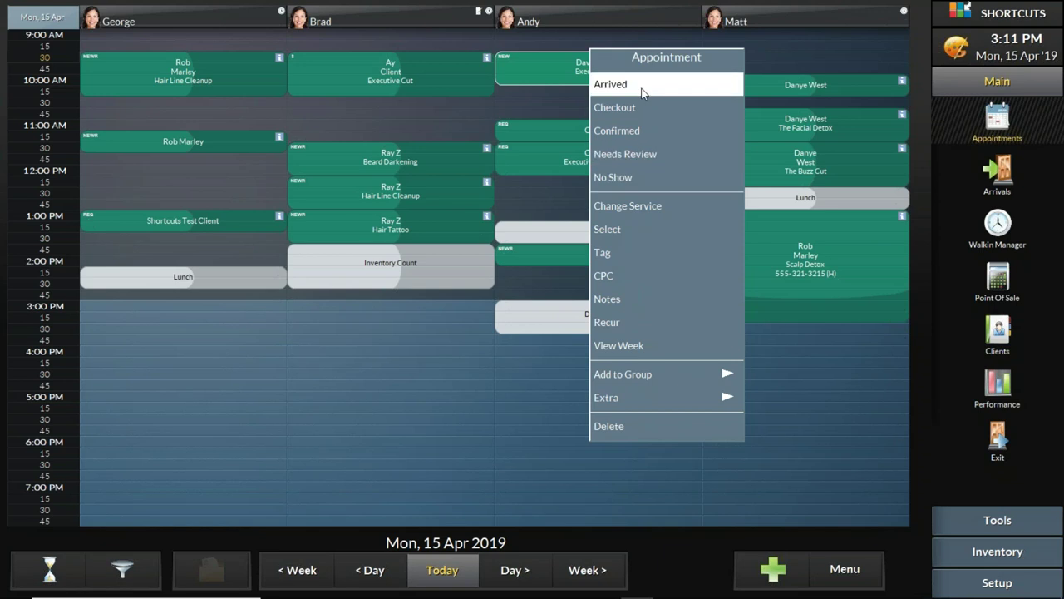
{"action": "left_click", "coordinate": [531, 71]}
{"action": "left_click", "coordinate": [532, 71]}
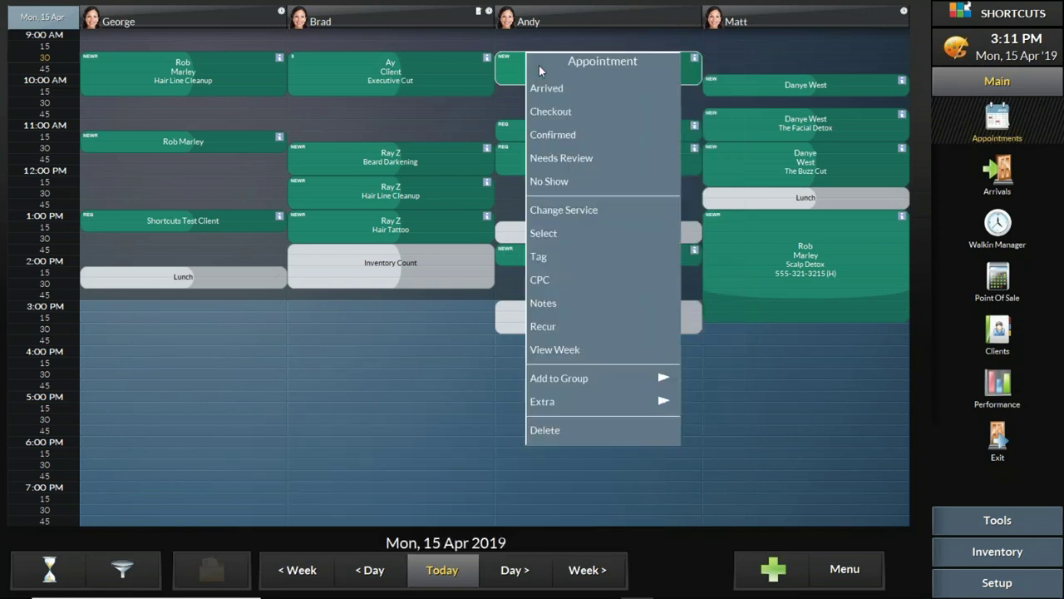
{"action": "left_click", "coordinate": [553, 89]}
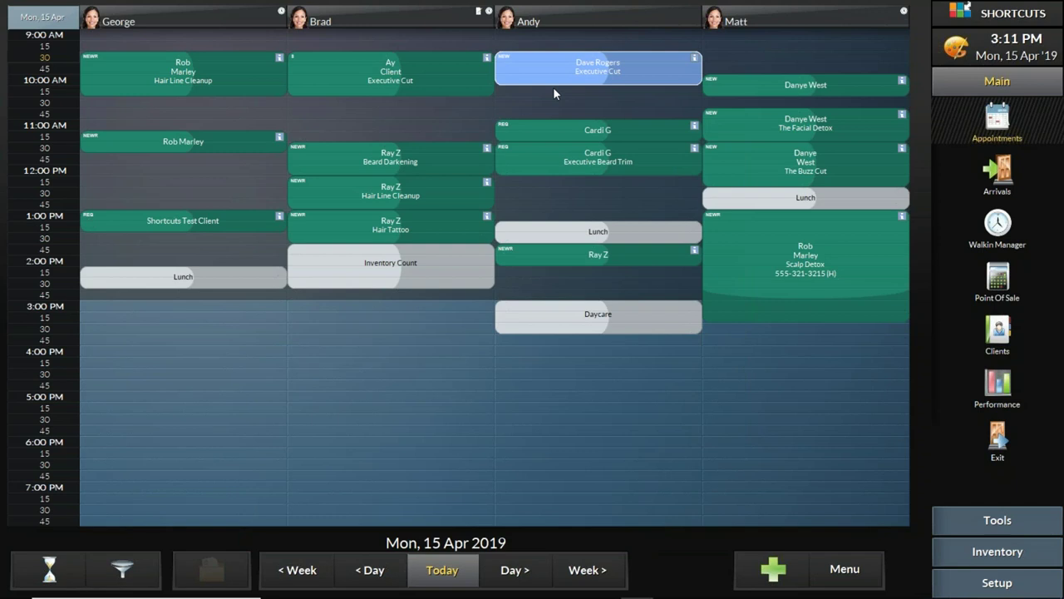
{"action": "left_click", "coordinate": [365, 58]}
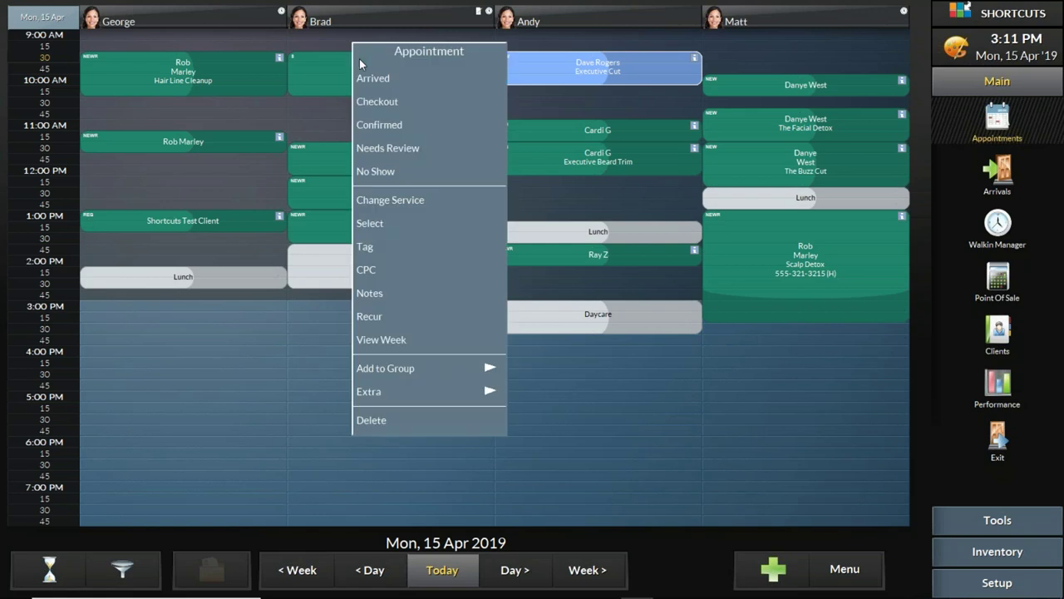
{"action": "left_click", "coordinate": [369, 126]}
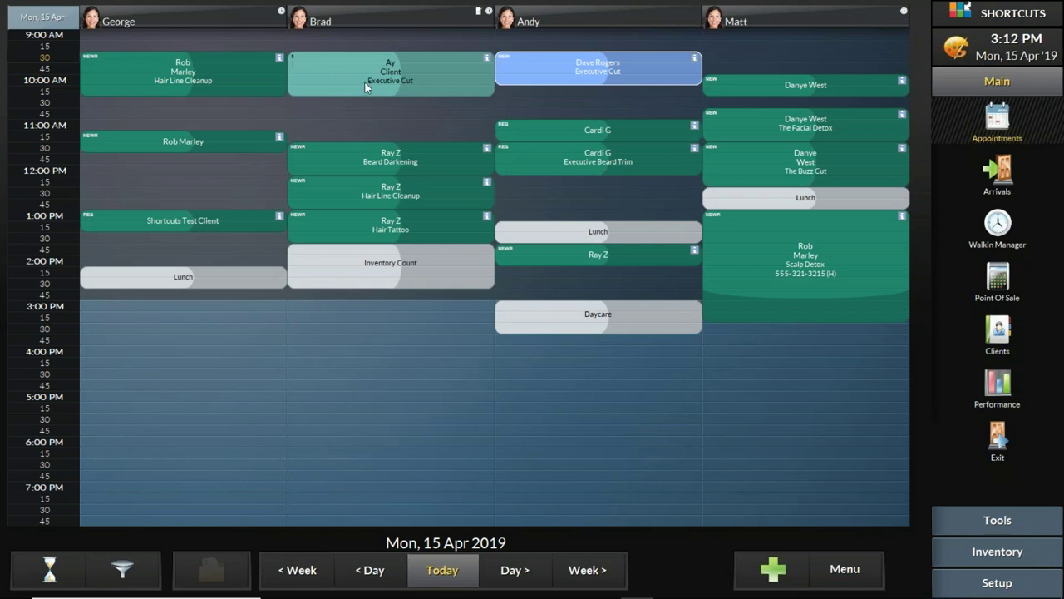
Step: Flag the 9:30 AM booking's appointments as No Show so they turn red
{"action": "left_click", "coordinate": [116, 62]}
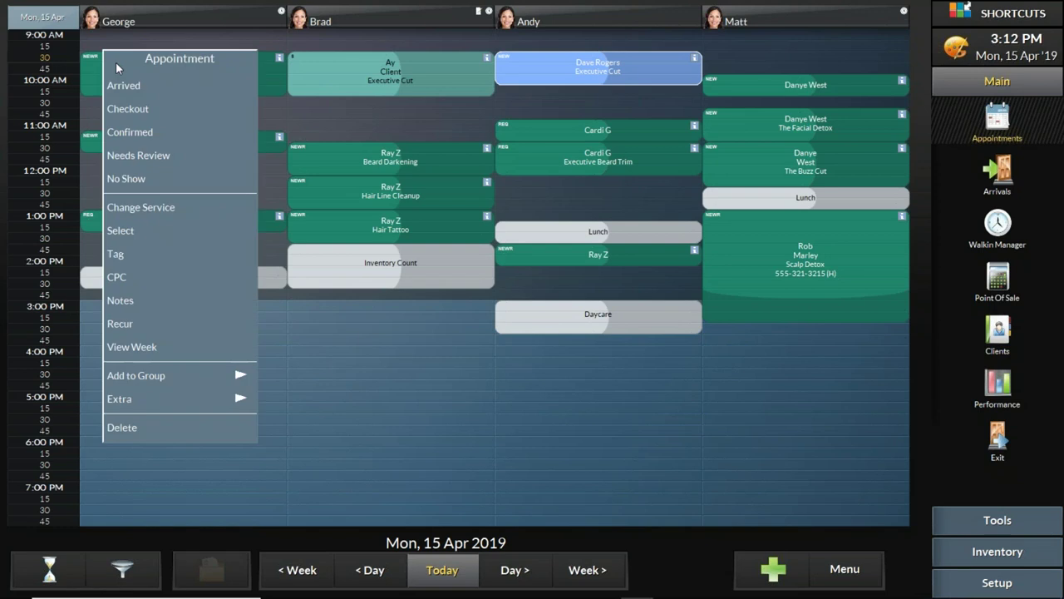
{"action": "left_click", "coordinate": [148, 177]}
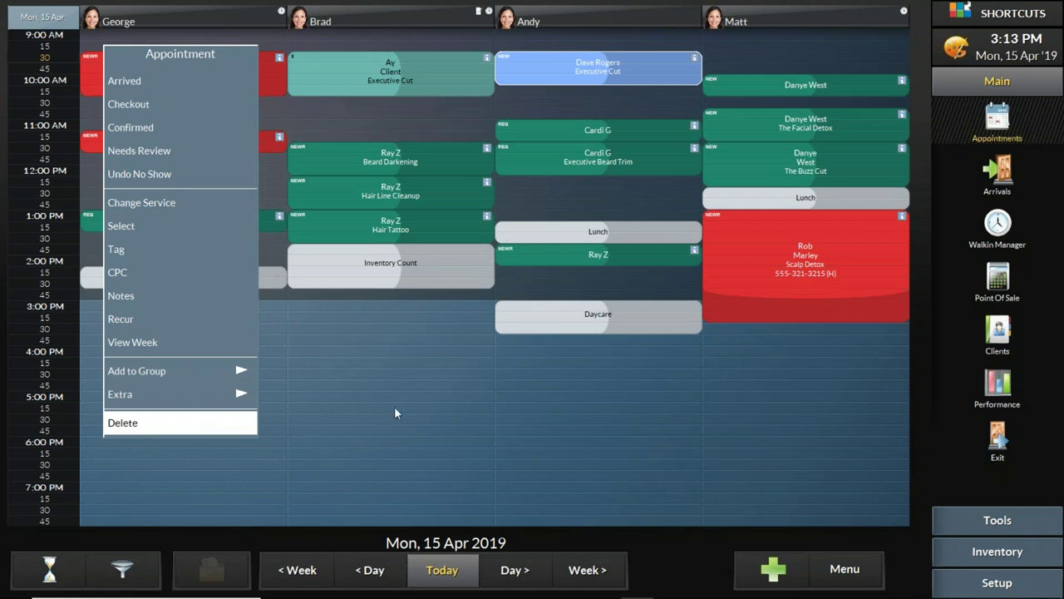
Step: Undo the No Show so that client's appointments return to normal
{"action": "left_click", "coordinate": [160, 177]}
{"action": "right_click", "coordinate": [209, 69]}
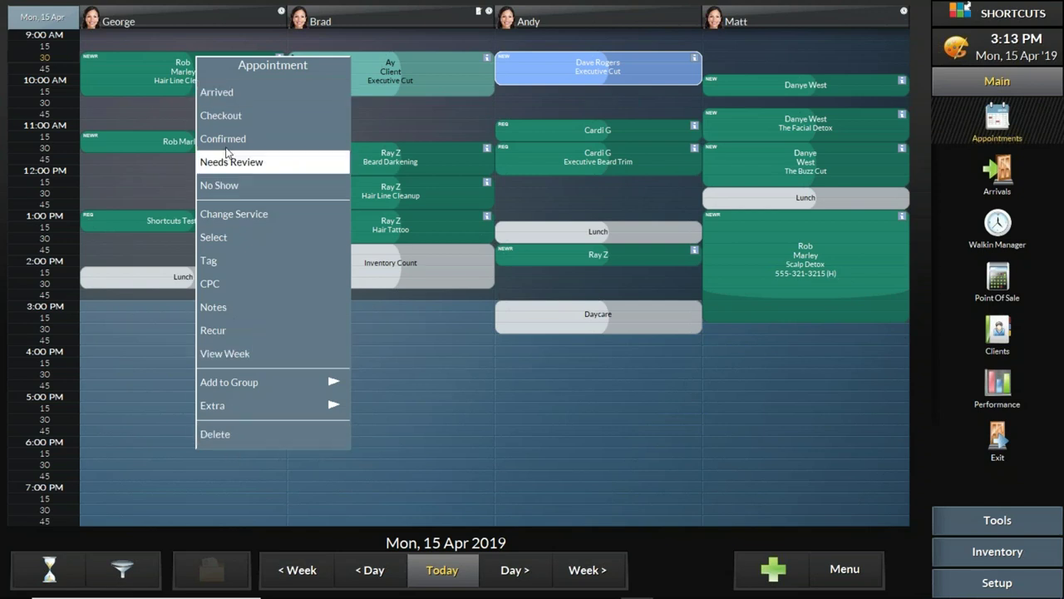
{"action": "left_click", "coordinate": [154, 79]}
Step: Review other appointments' status options and the new client's Arrived Appointment Info, estimated $26.00
{"action": "right_click", "coordinate": [378, 66]}
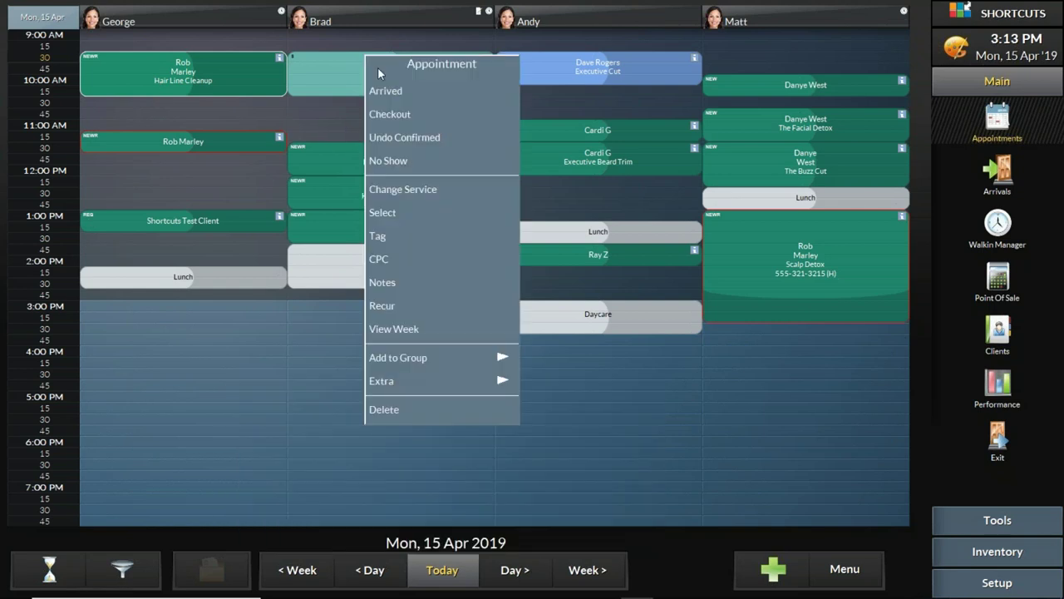
{"action": "right_click", "coordinate": [545, 64]}
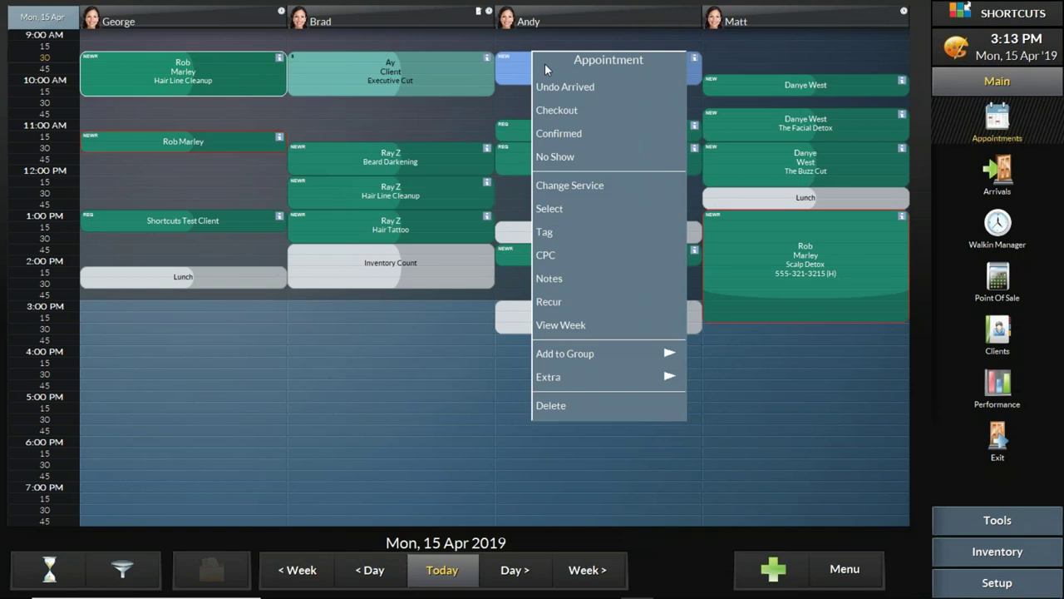
{"action": "left_click", "coordinate": [756, 84]}
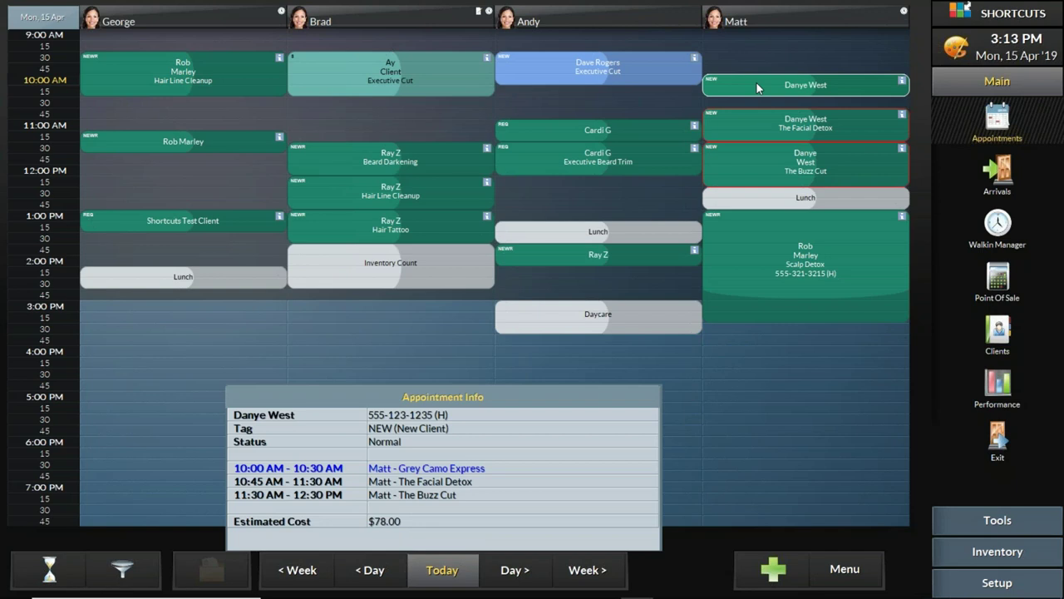
{"action": "right_click", "coordinate": [757, 86]}
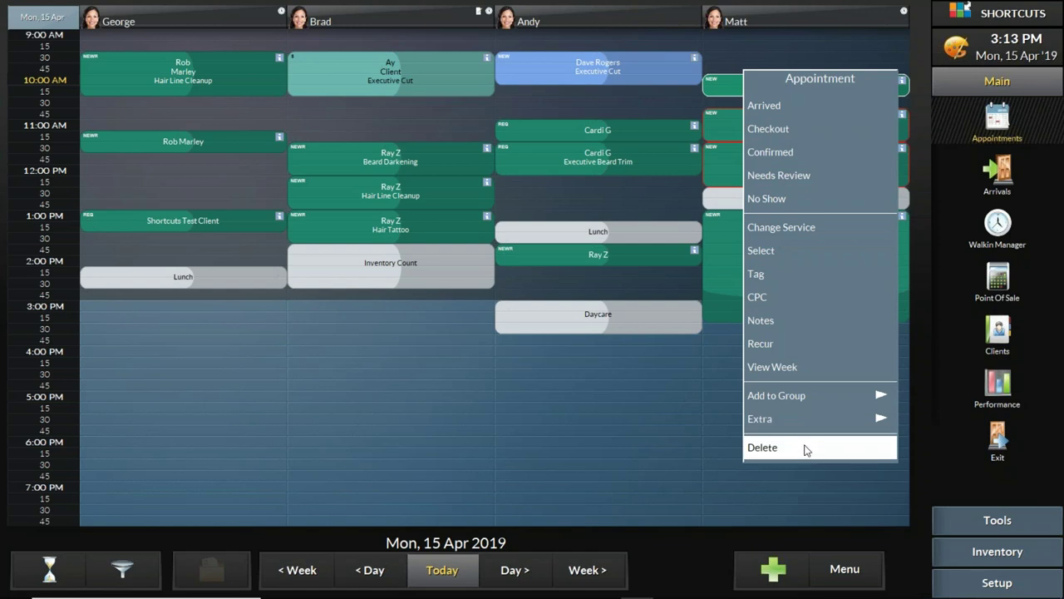
{"action": "left_click", "coordinate": [770, 151]}
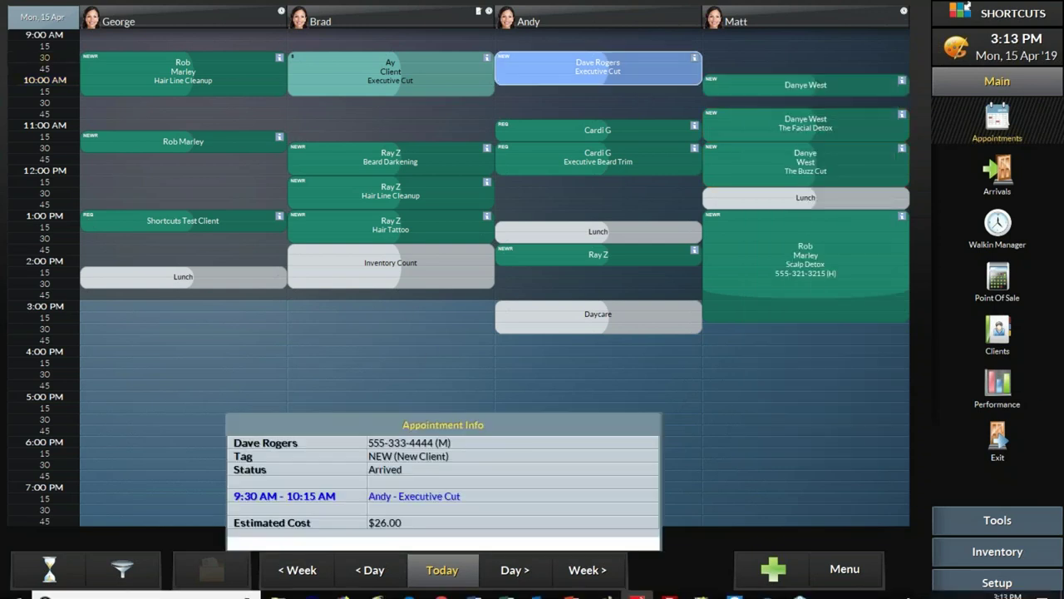
Step: Bring back the Appointment book basics slide, clear the bullet highlight, and present it full screen
{"action": "left_click", "coordinate": [572, 585]}
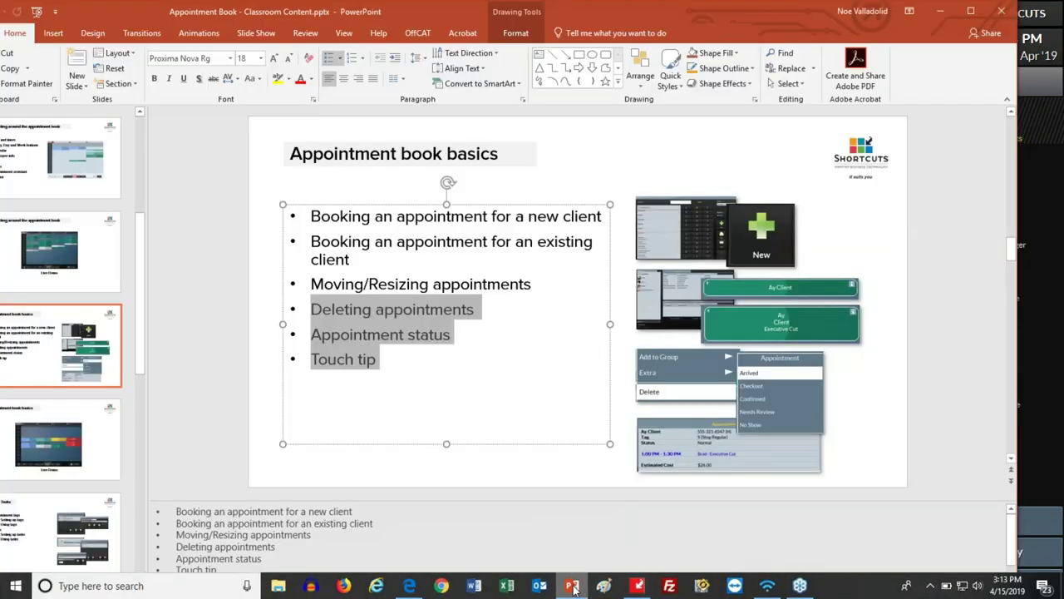
{"action": "left_click", "coordinate": [467, 353]}
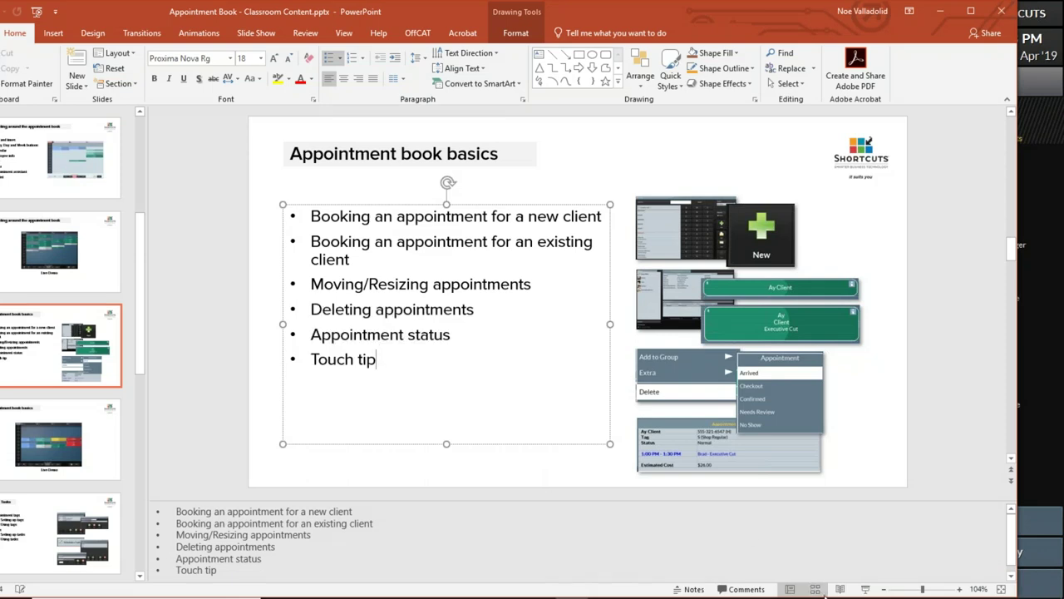
{"action": "mouse_move", "coordinate": [818, 592]}
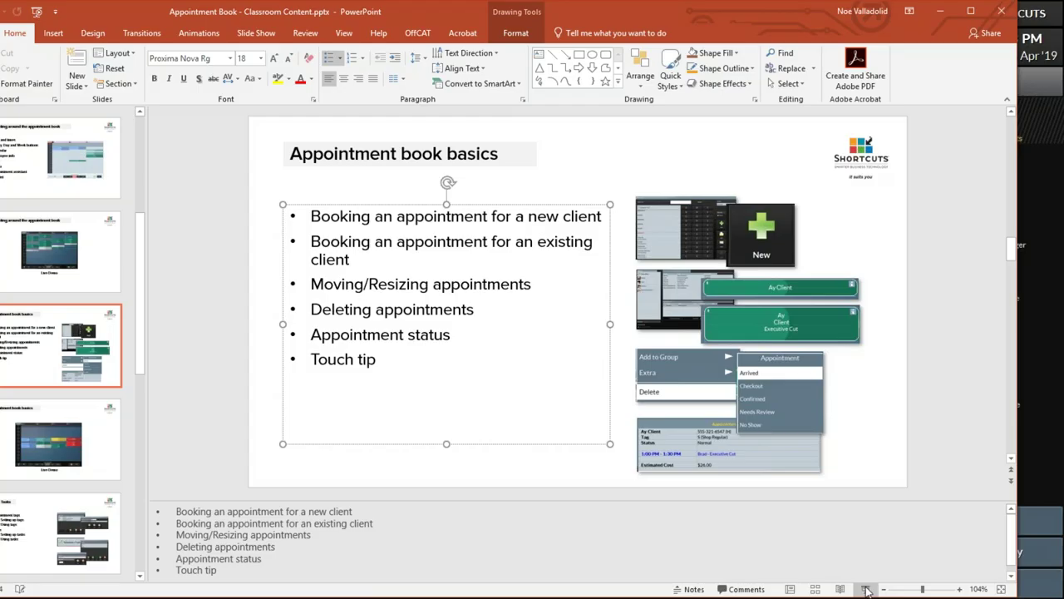
{"action": "left_click", "coordinate": [868, 590]}
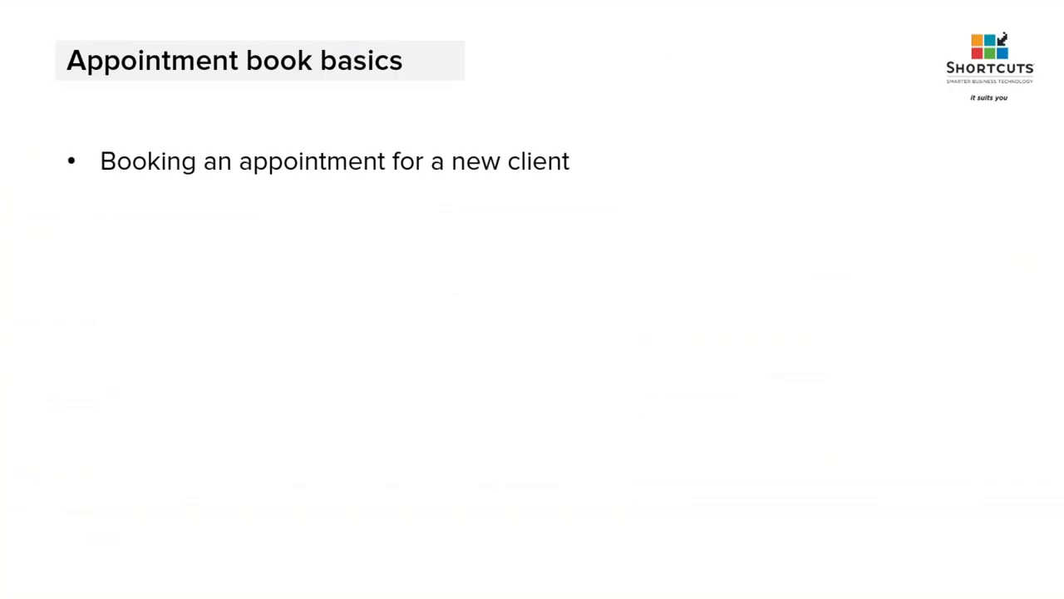
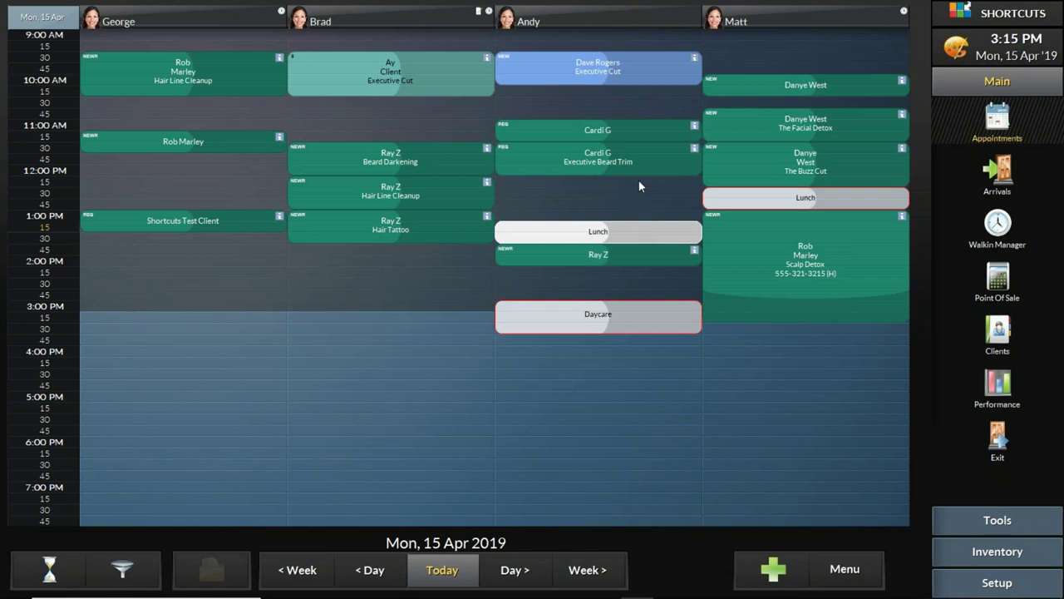
Step: Move Andy's Lunch block 15 minutes earlier and start a booking in George's empty 1:30 PM slot
{"action": "left_click", "coordinate": [628, 156]}
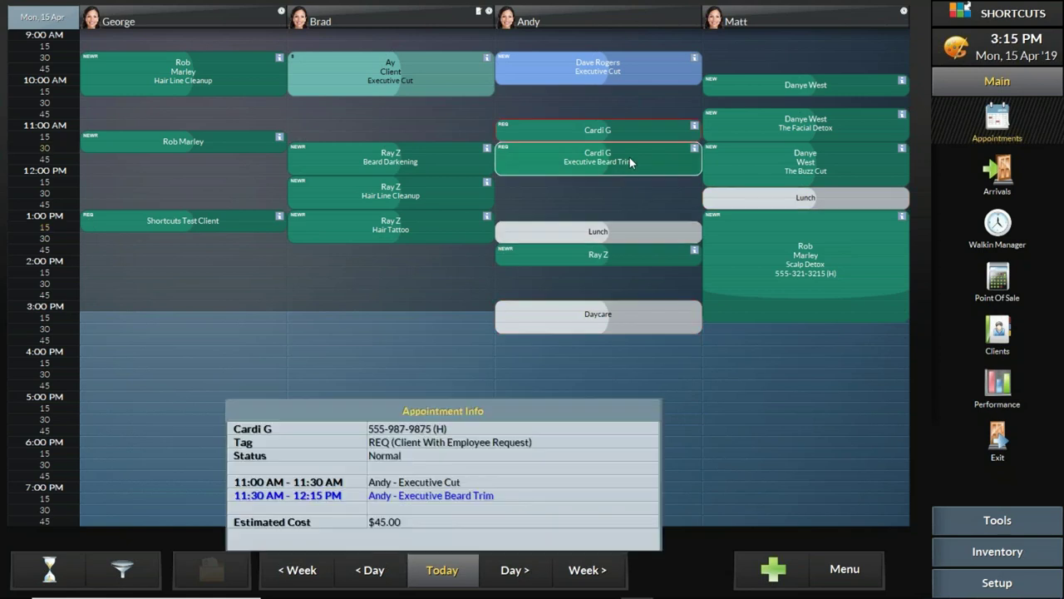
{"action": "left_click", "coordinate": [563, 235]}
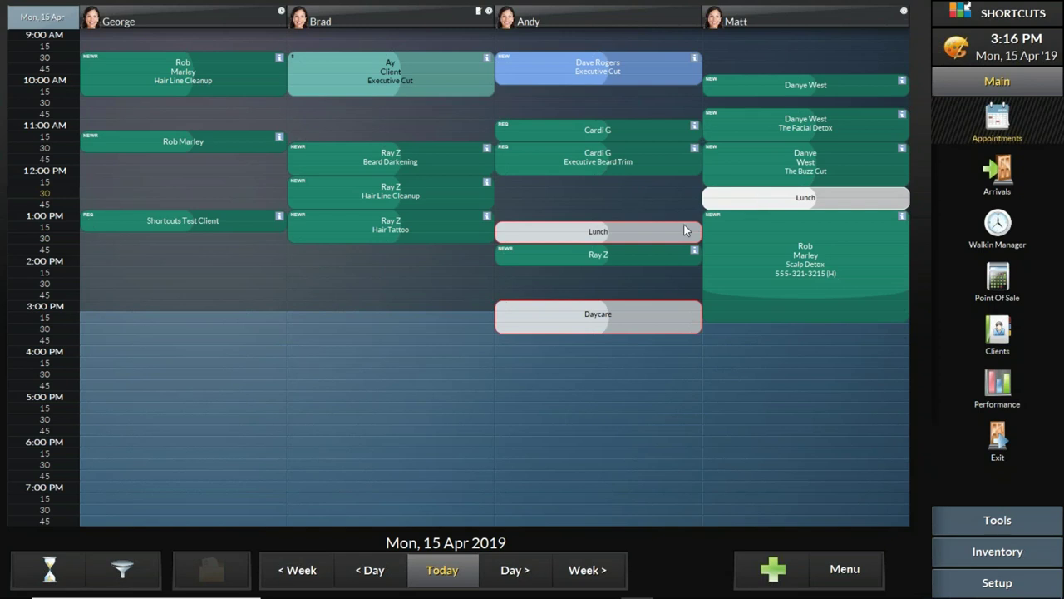
{"action": "left_click_drag", "start_coordinate": [561, 232], "coordinate": [558, 232]}
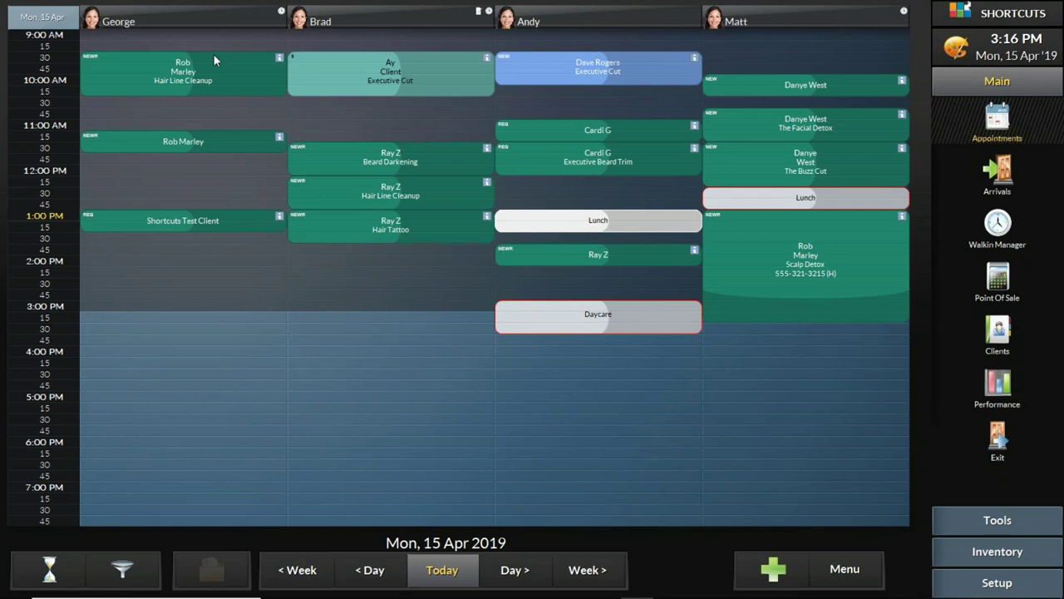
{"action": "left_click", "coordinate": [159, 245]}
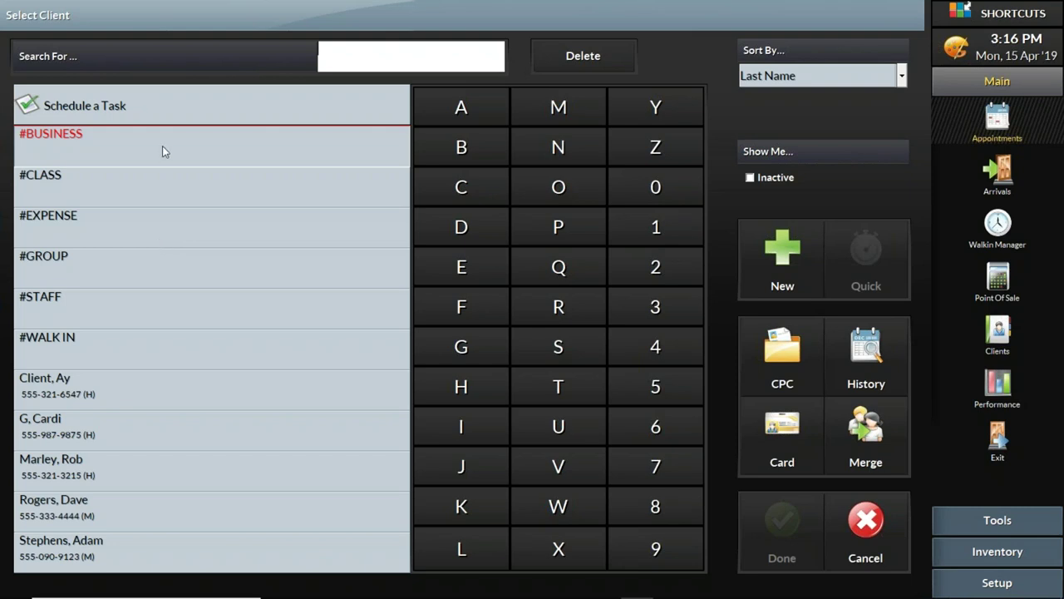
Step: Schedule a Lunch task in George's 1:30 PM slot, keeping its 60-minute default duration
{"action": "left_click", "coordinate": [122, 110]}
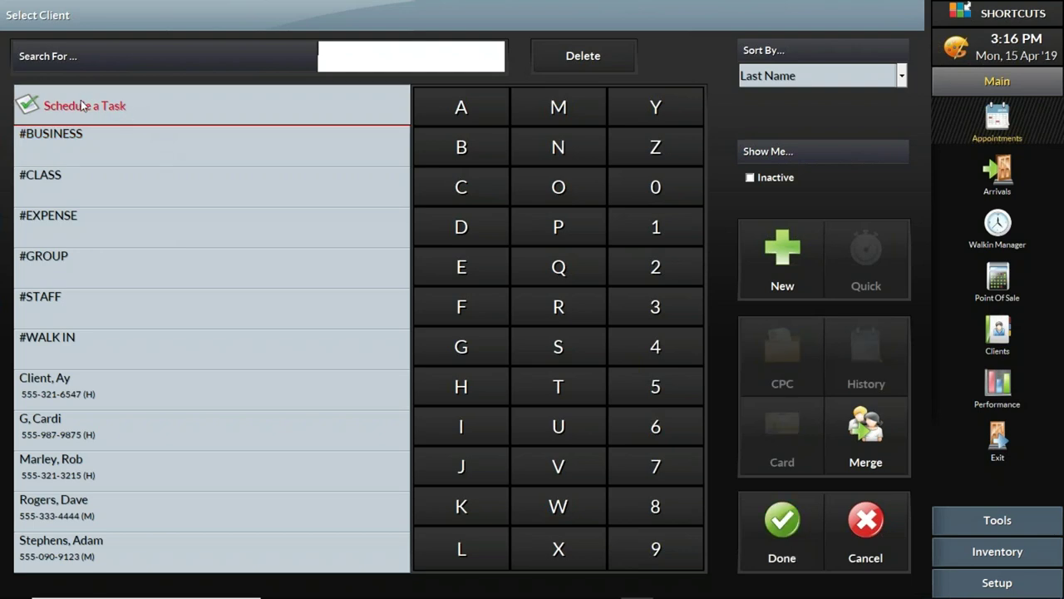
{"action": "left_click", "coordinate": [780, 528]}
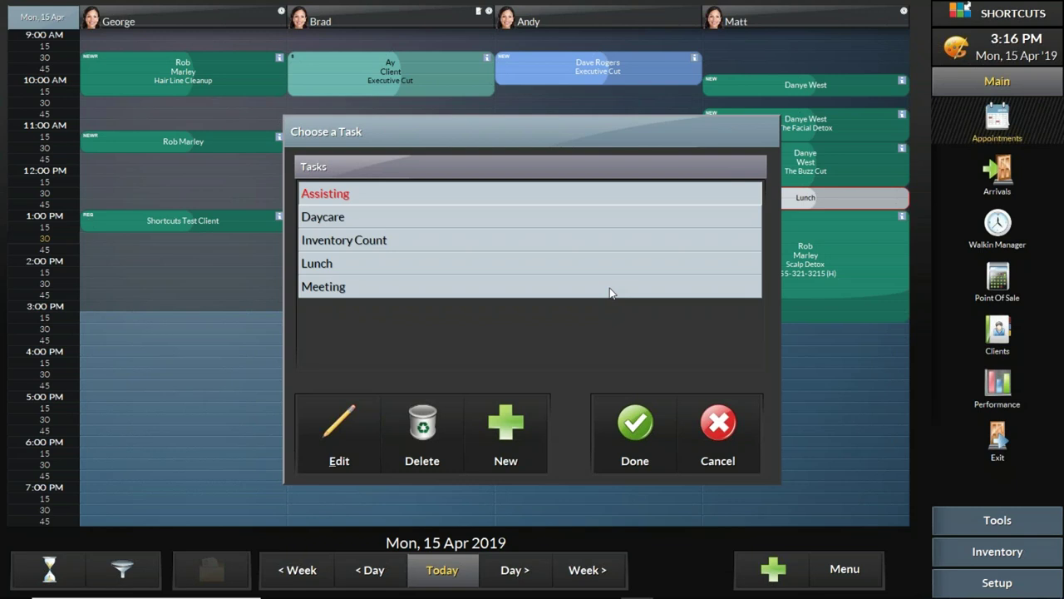
{"action": "left_click", "coordinate": [369, 273]}
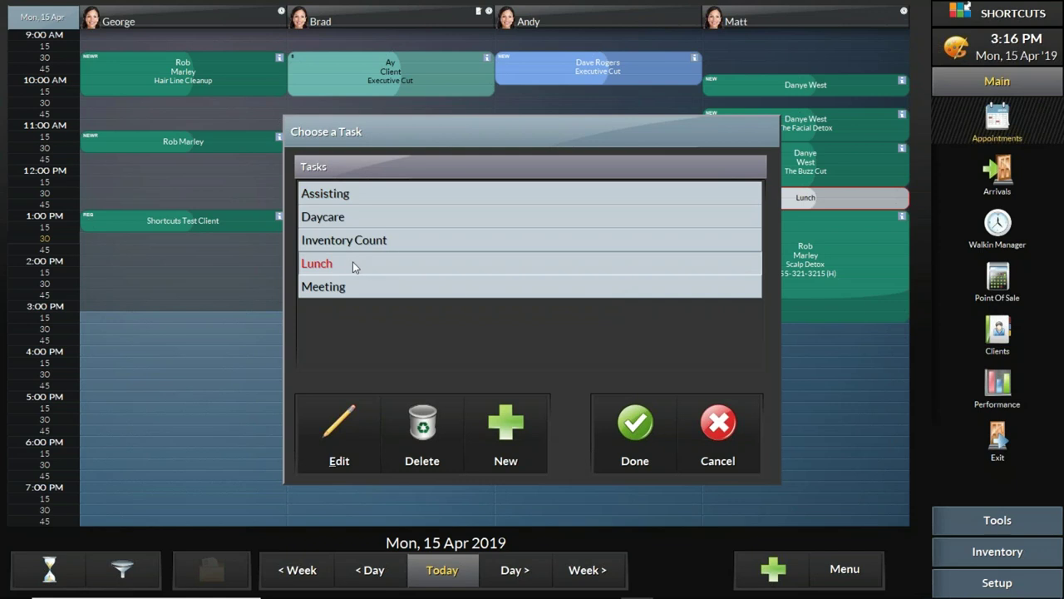
{"action": "left_click", "coordinate": [350, 427]}
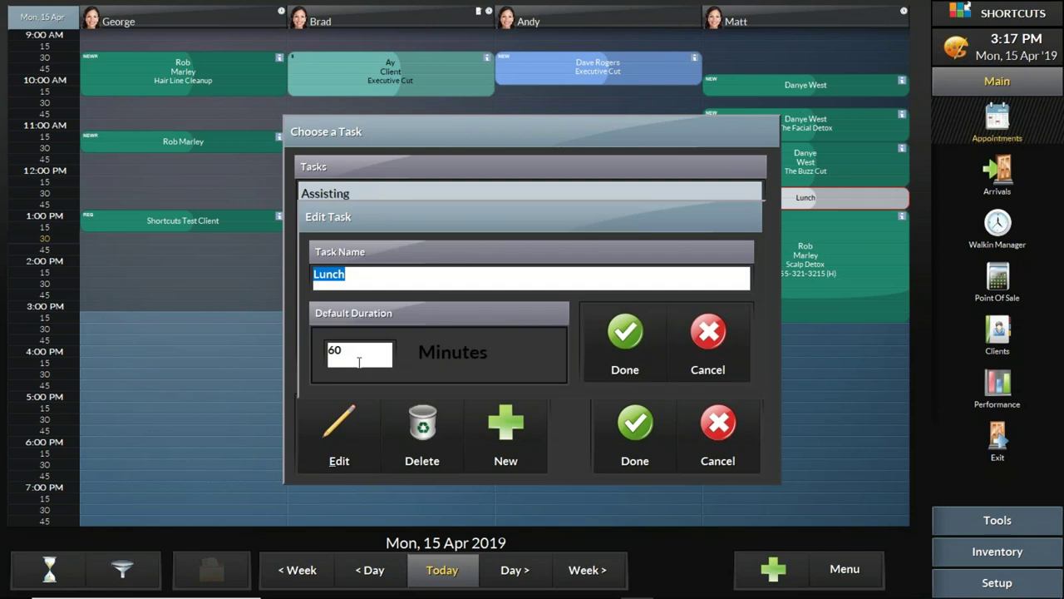
{"action": "left_click", "coordinate": [624, 337]}
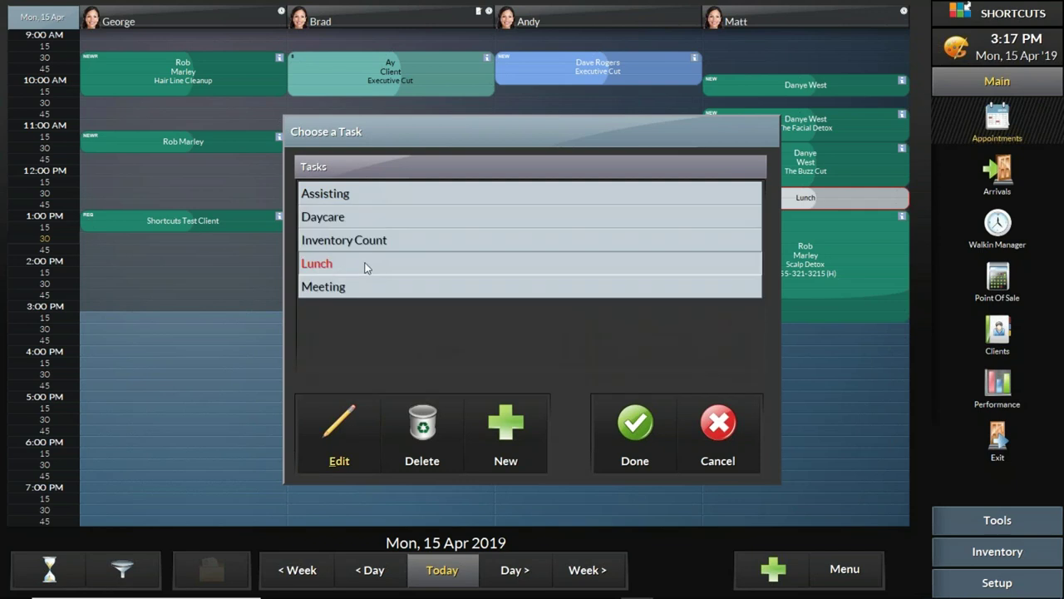
{"action": "left_click", "coordinate": [630, 427]}
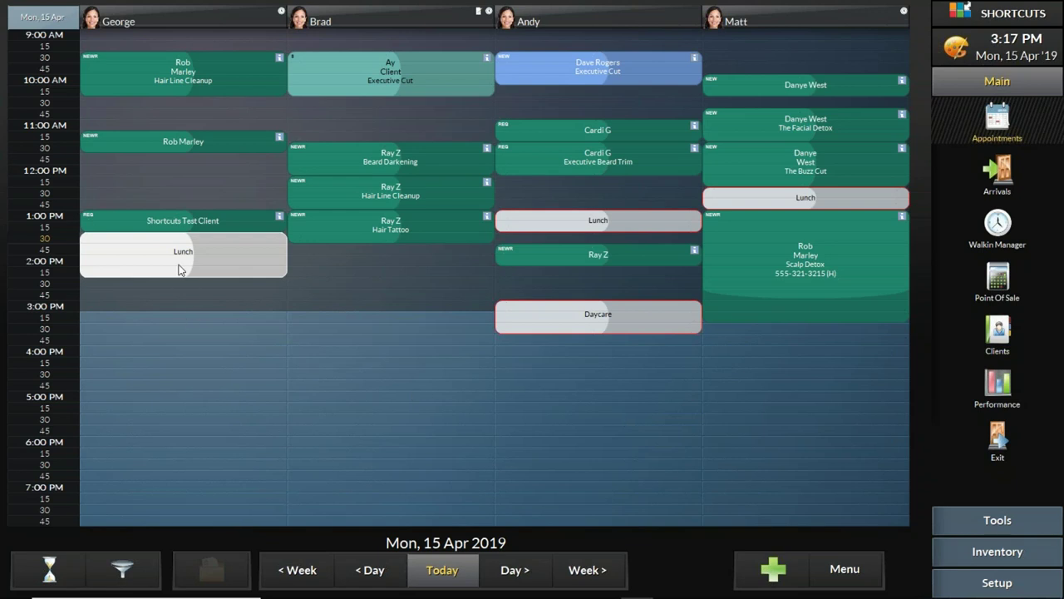
Step: Shorten George's Lunch block to 30 minutes
{"action": "left_click", "coordinate": [541, 220]}
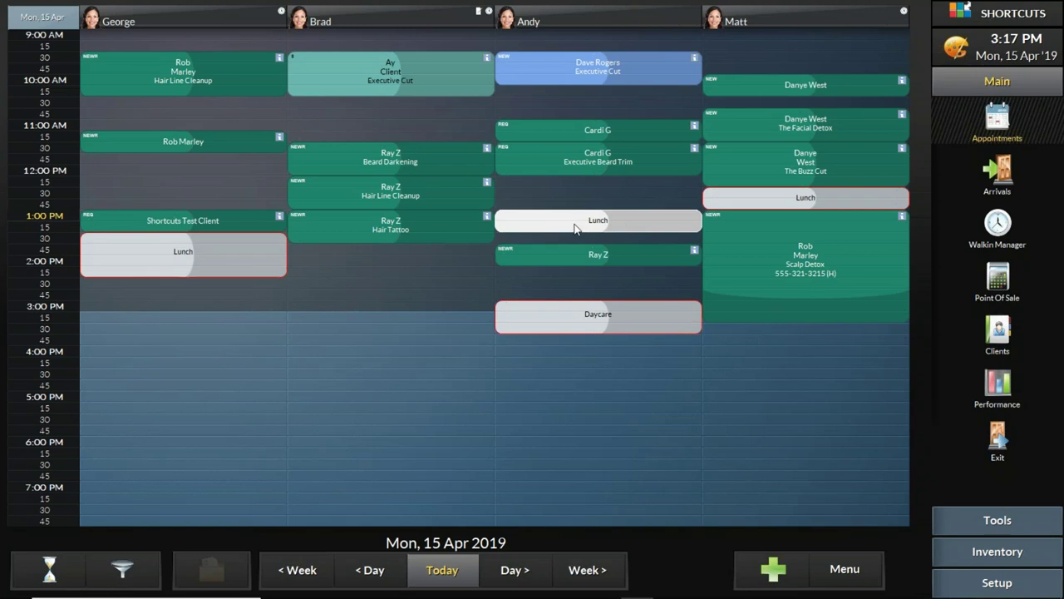
{"action": "left_click", "coordinate": [729, 202]}
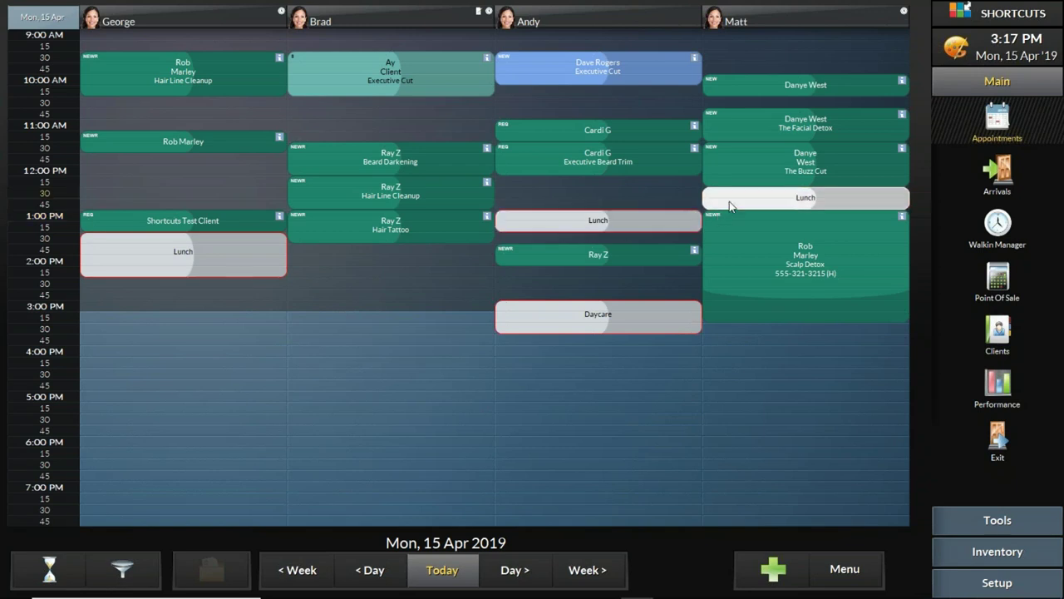
{"action": "left_click", "coordinate": [216, 270]}
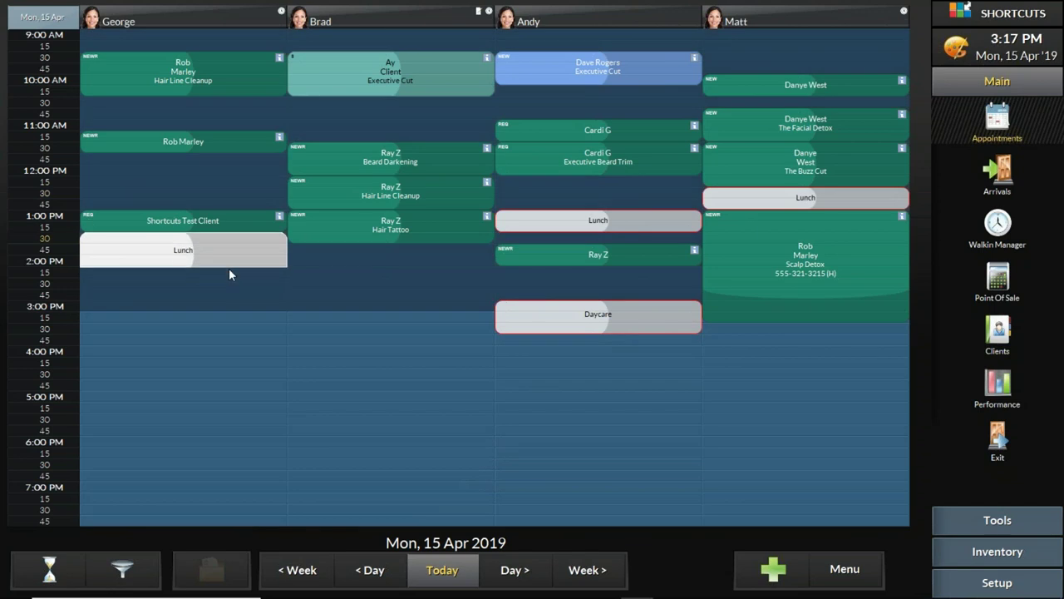
{"action": "mouse_move", "coordinate": [232, 272]}
{"action": "left_mouse_down"}
{"action": "mouse_move", "coordinate": [237, 250]}
{"action": "mouse_move", "coordinate": [242, 275]}
{"action": "mouse_move", "coordinate": [251, 254]}
{"action": "mouse_move", "coordinate": [247, 278]}
{"action": "mouse_move", "coordinate": [255, 255]}
{"action": "mouse_move", "coordinate": [270, 283]}
{"action": "mouse_move", "coordinate": [269, 255]}
{"action": "left_mouse_up"}
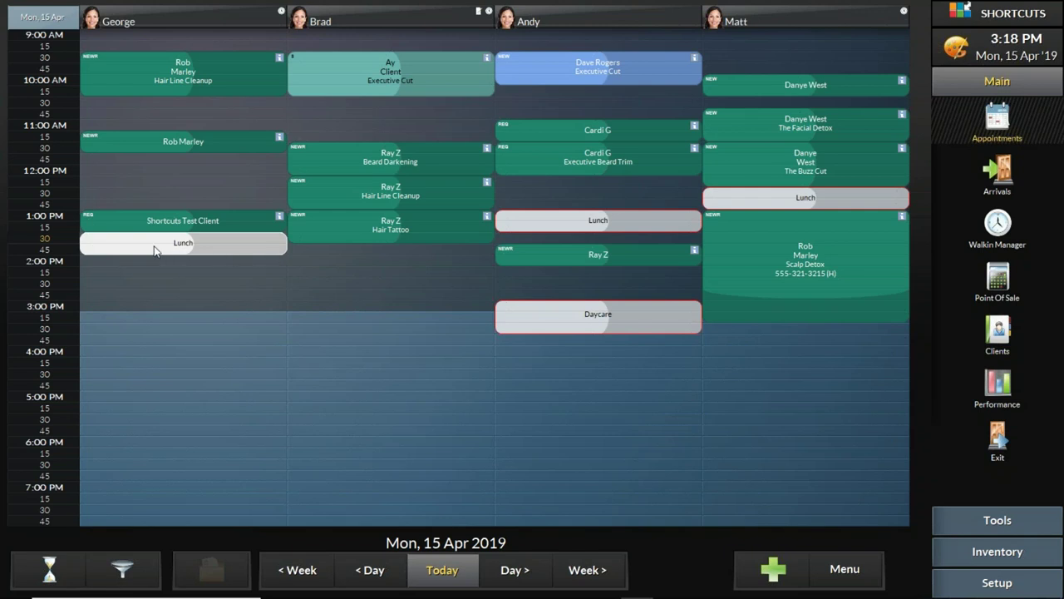
{"action": "left_click_drag", "start_coordinate": [119, 245], "coordinate": [327, 267]}
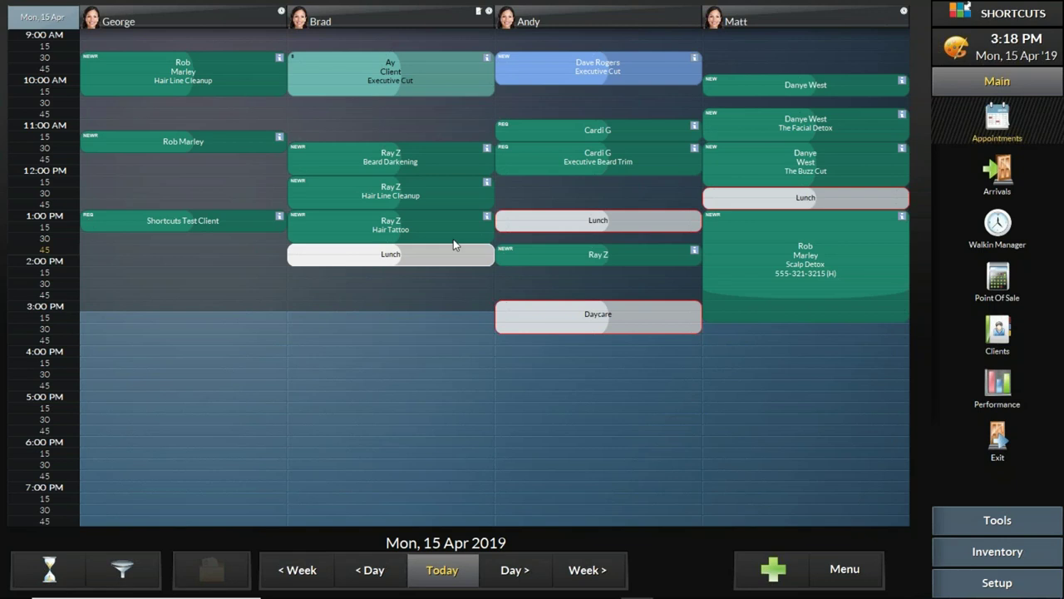
{"action": "left_click", "coordinate": [785, 199]}
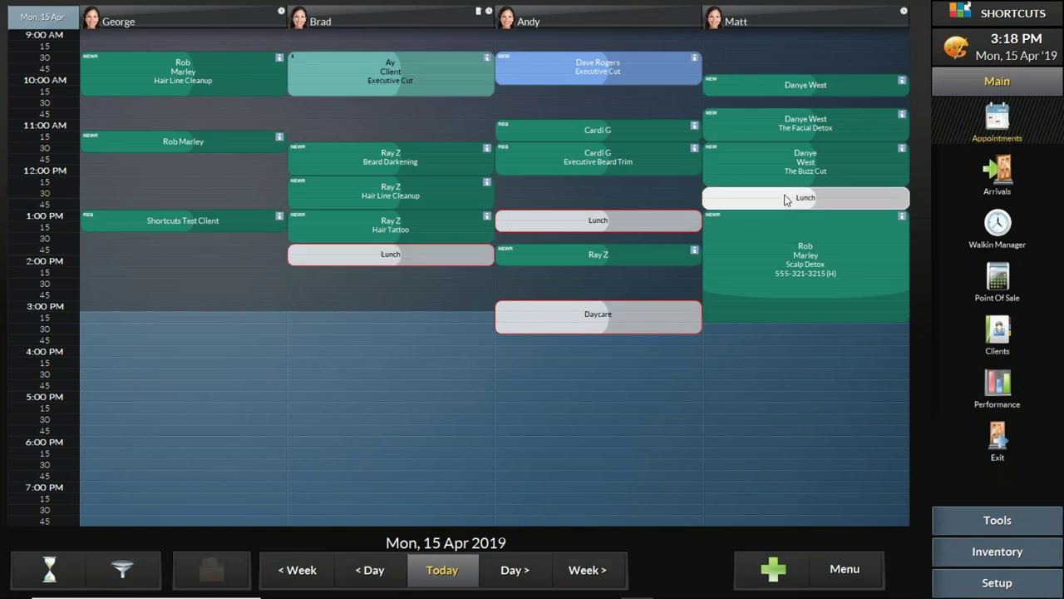
{"action": "left_click", "coordinate": [574, 228]}
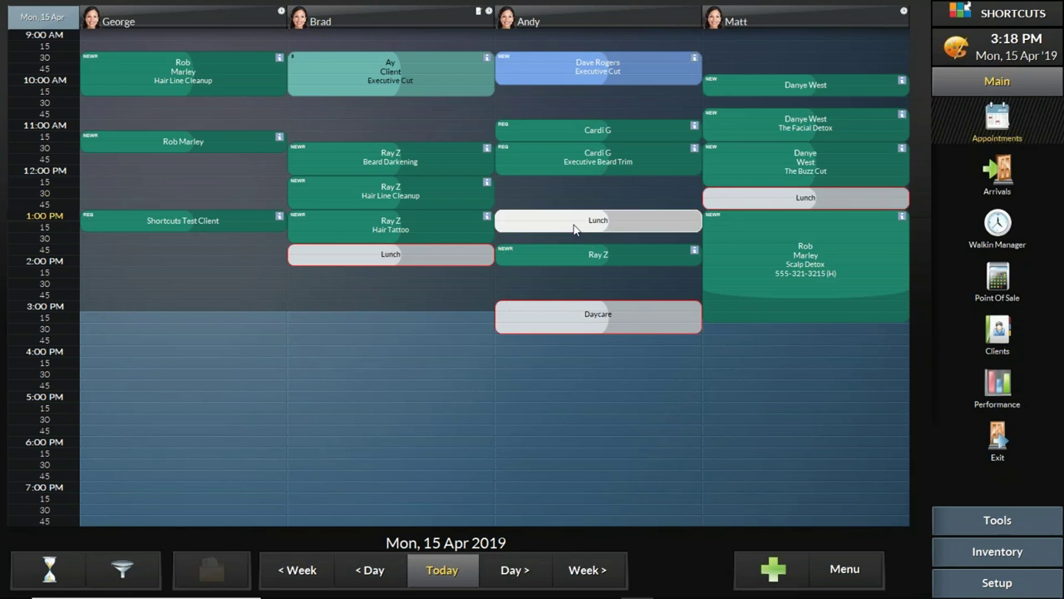
{"action": "left_click", "coordinate": [351, 261]}
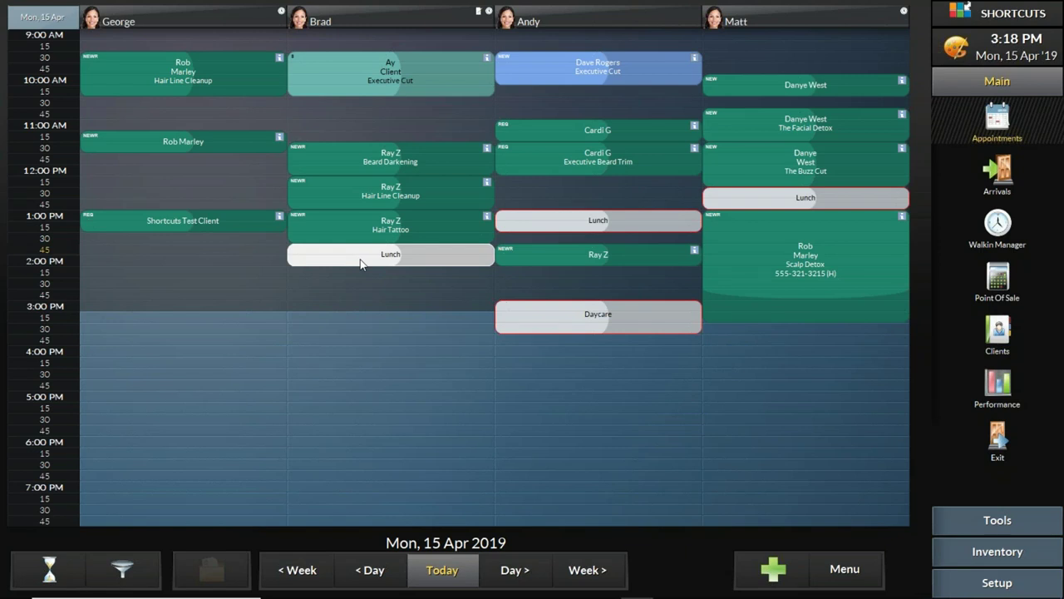
{"action": "left_click", "coordinate": [230, 272]}
Step: Add a 30-minute Lunch task for George at 2:15 PM
{"action": "left_click", "coordinate": [188, 109]}
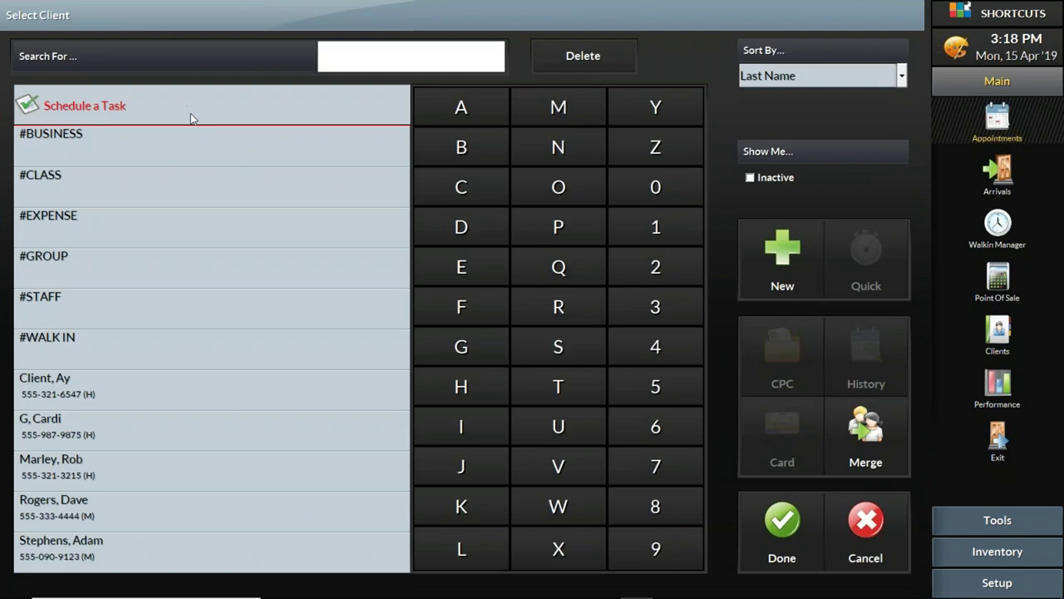
{"action": "left_click", "coordinate": [381, 264]}
{"action": "left_click", "coordinate": [649, 433]}
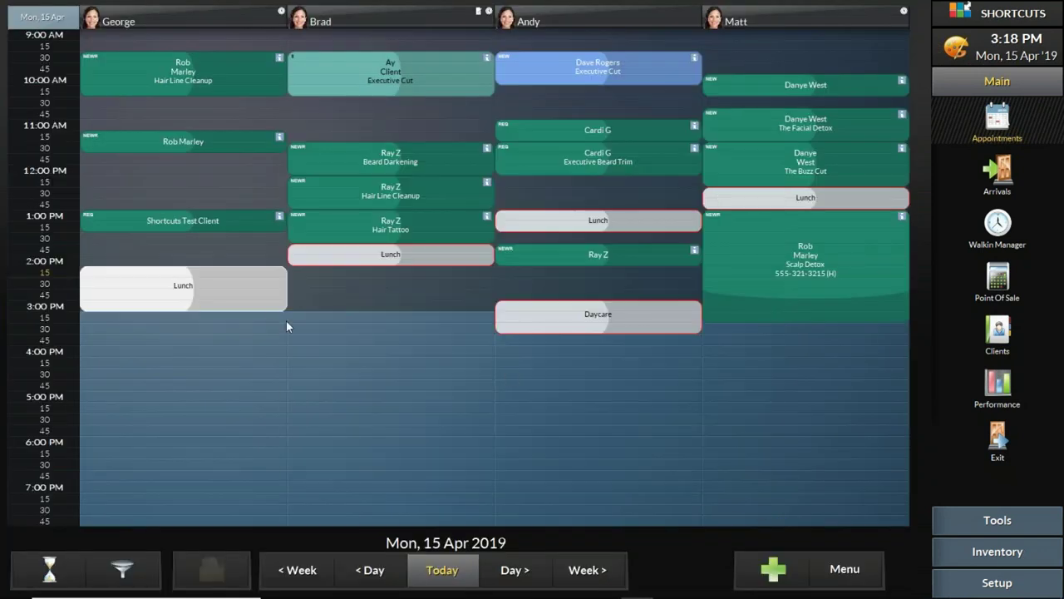
{"action": "left_click_drag", "start_coordinate": [266, 305], "coordinate": [264, 289]}
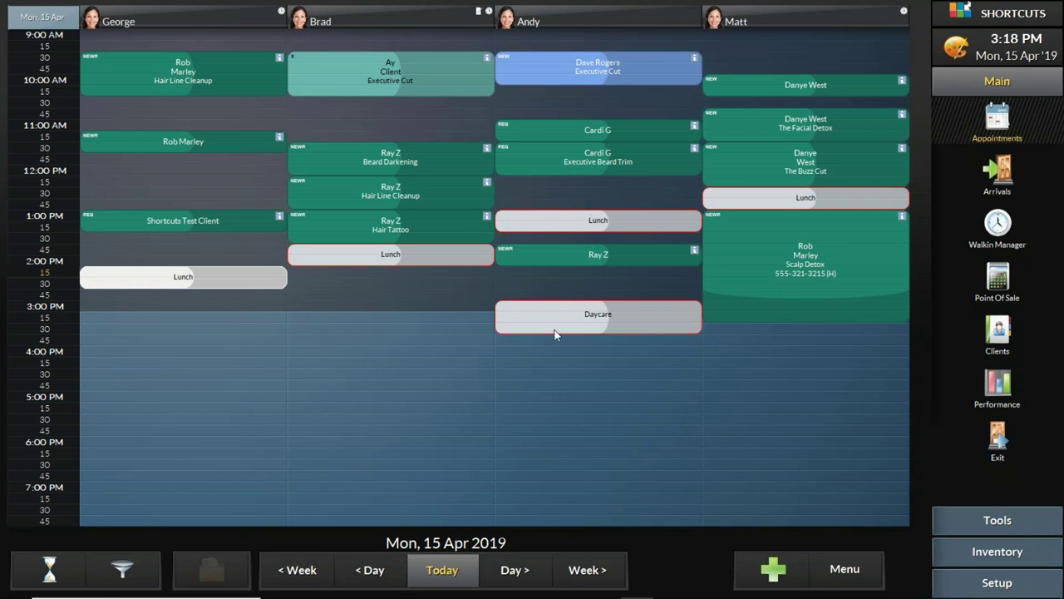
Step: Delete Andy's 3:00 PM Daycare block
{"action": "left_click", "coordinate": [527, 318]}
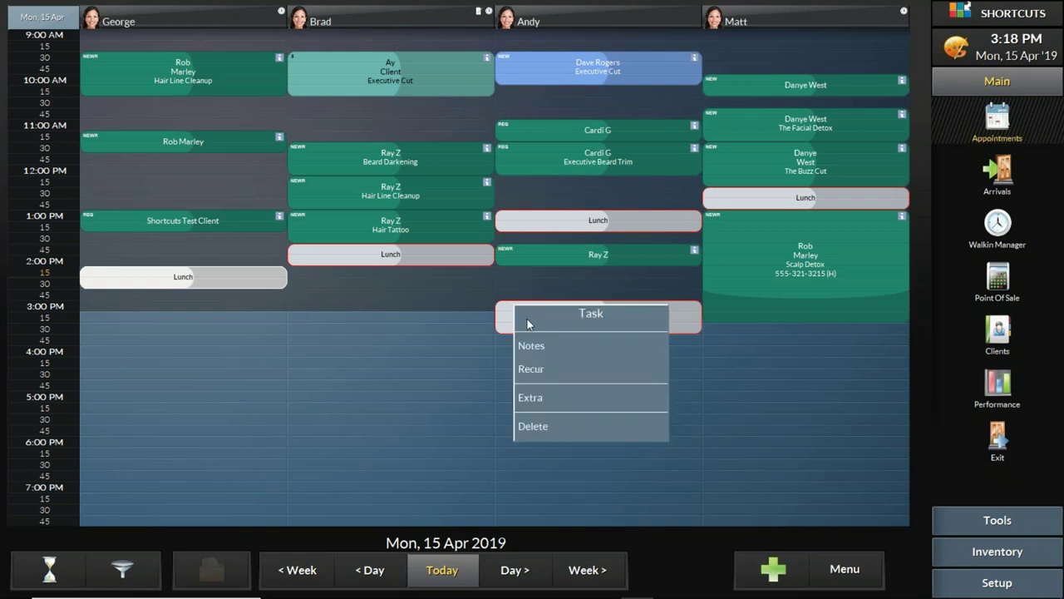
{"action": "left_click", "coordinate": [549, 426]}
{"action": "left_click", "coordinate": [696, 320]}
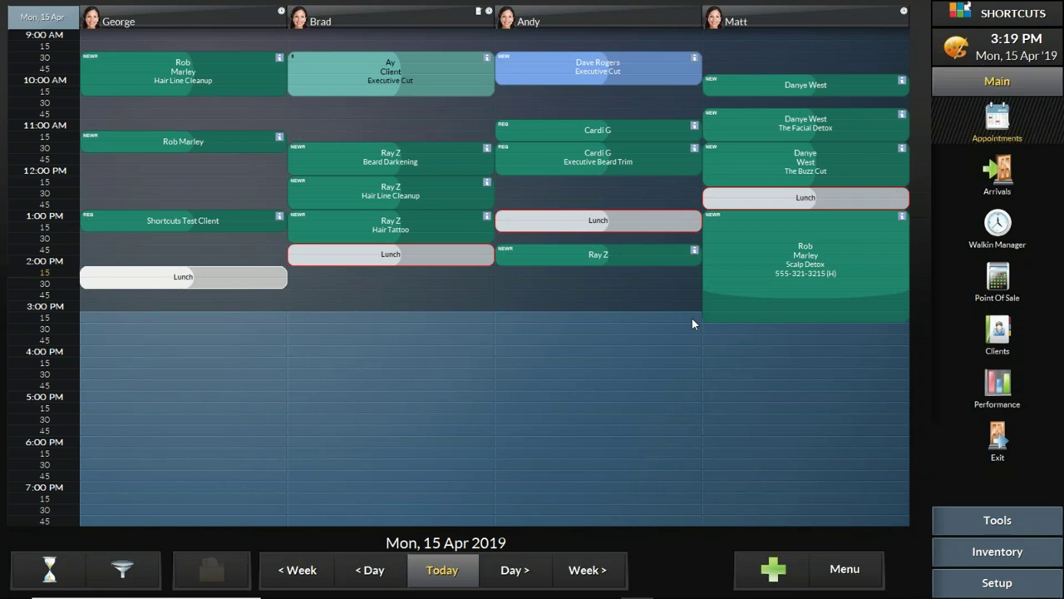
Step: Book a Daycare task for Andy at 2:15 PM, confirming its 45-minute default duration
{"action": "left_click", "coordinate": [554, 274]}
{"action": "left_click", "coordinate": [230, 114]}
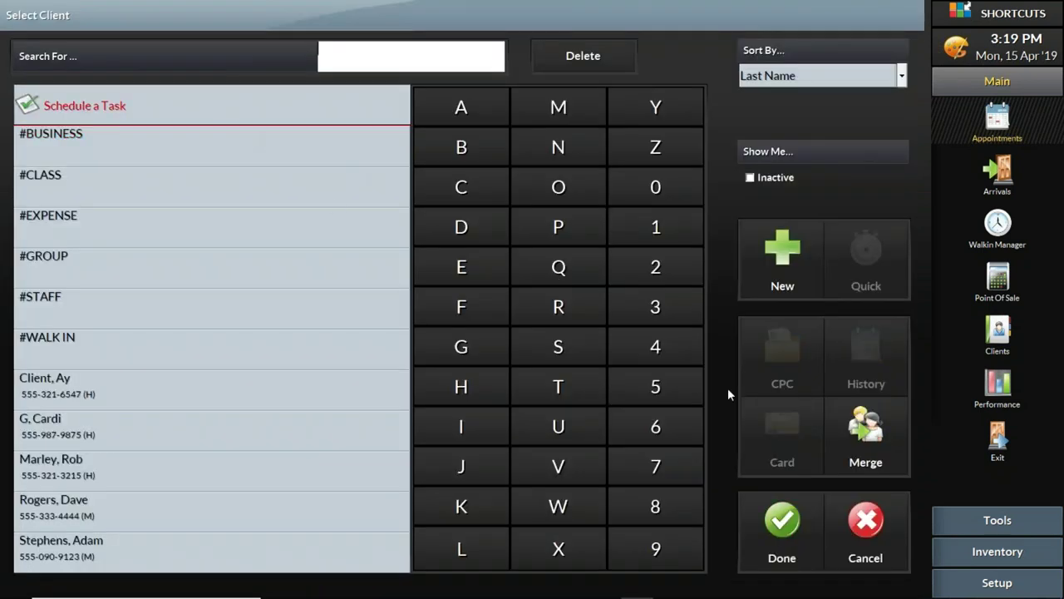
{"action": "left_click", "coordinate": [782, 522]}
{"action": "left_click", "coordinate": [339, 219]}
{"action": "left_click", "coordinate": [505, 430]}
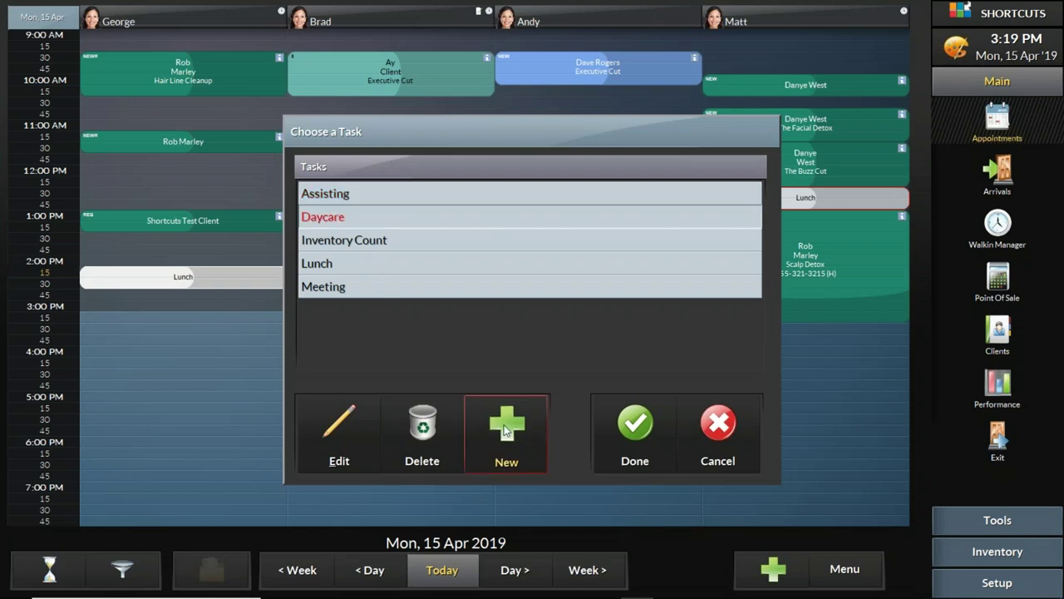
{"action": "left_click", "coordinate": [532, 426]}
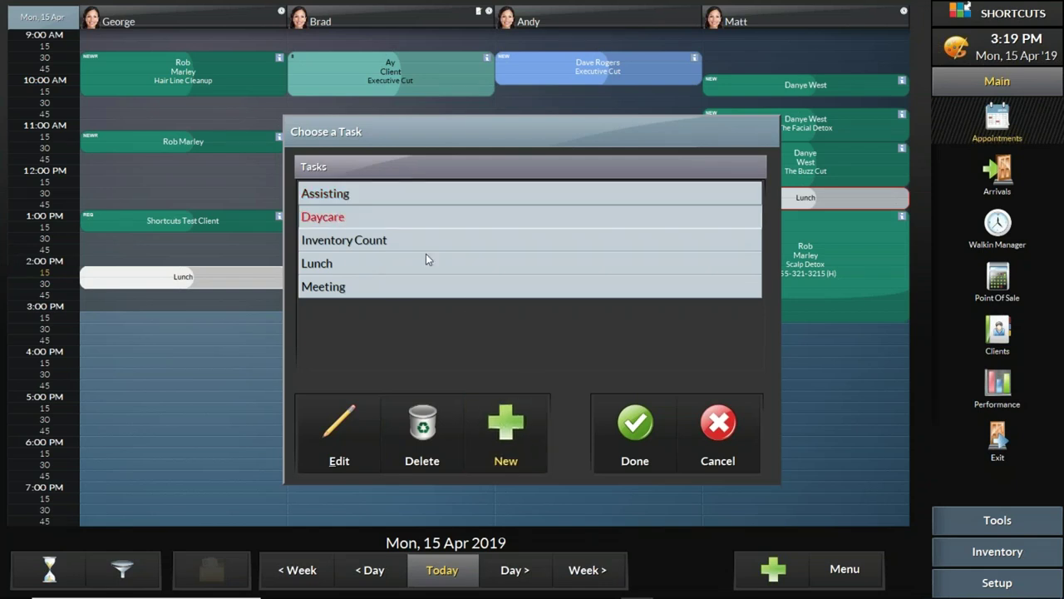
{"action": "left_click", "coordinate": [355, 410]}
{"action": "left_click", "coordinate": [349, 356]}
{"action": "left_click_drag", "start_coordinate": [349, 355], "coordinate": [323, 355]}
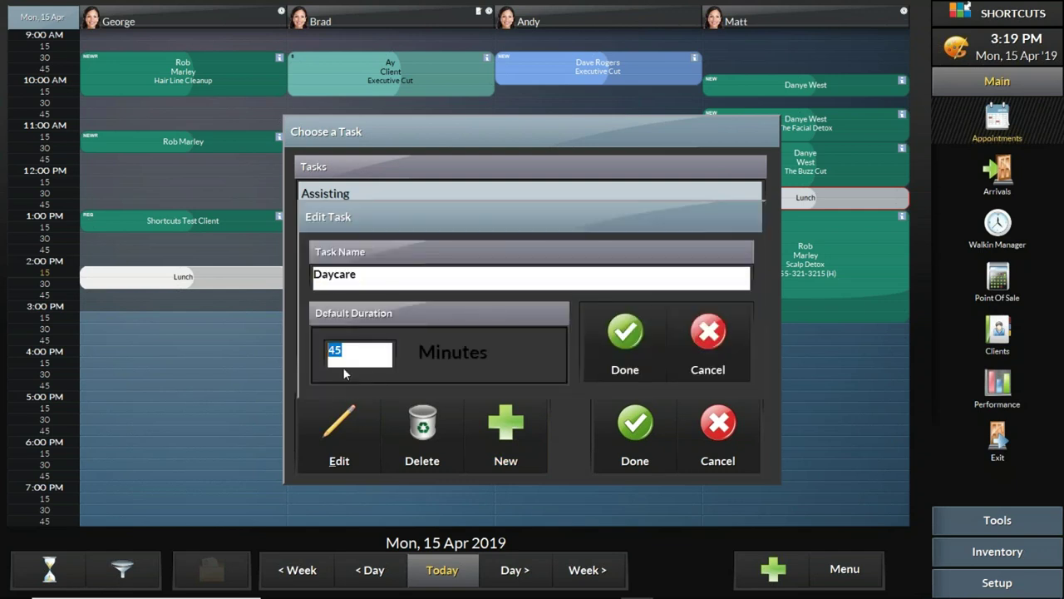
{"action": "left_click", "coordinate": [625, 347]}
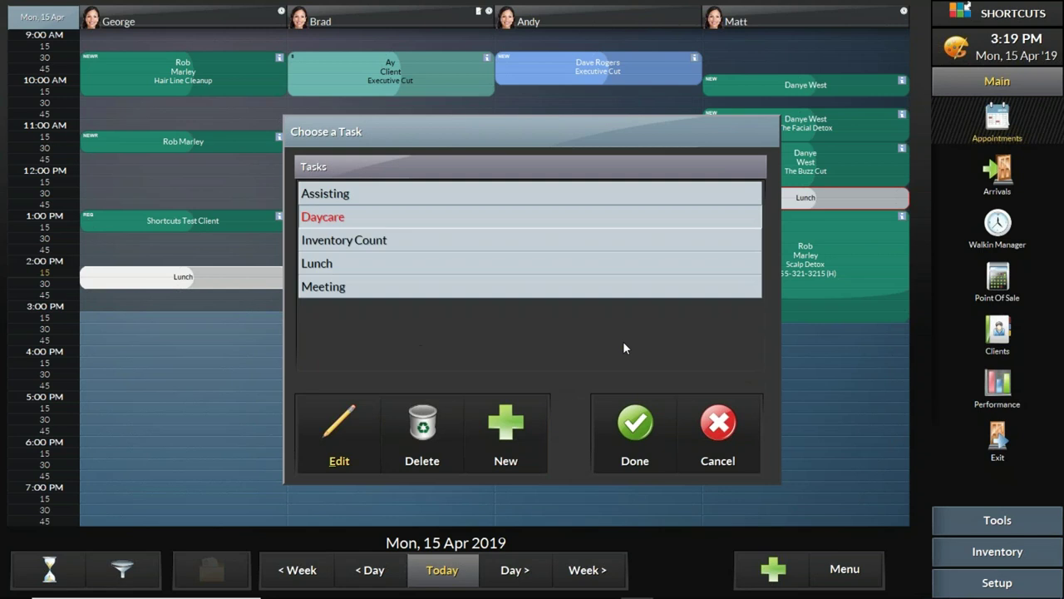
{"action": "left_click", "coordinate": [619, 433]}
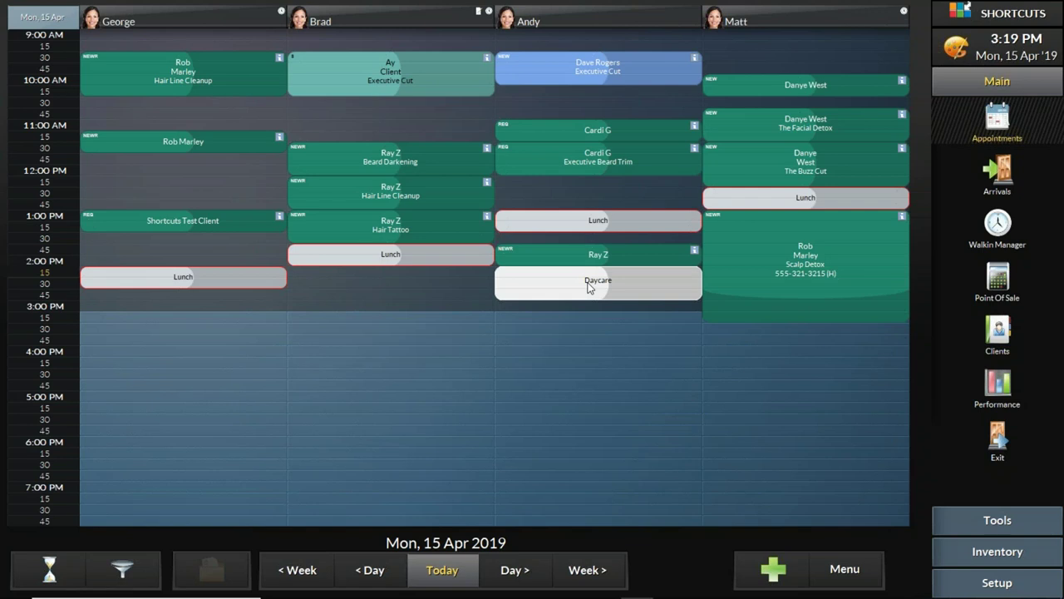
Step: Check the Daycare and Lunch blocks, then advance the book to Tue 16 Apr 2019
{"action": "left_click", "coordinate": [588, 283]}
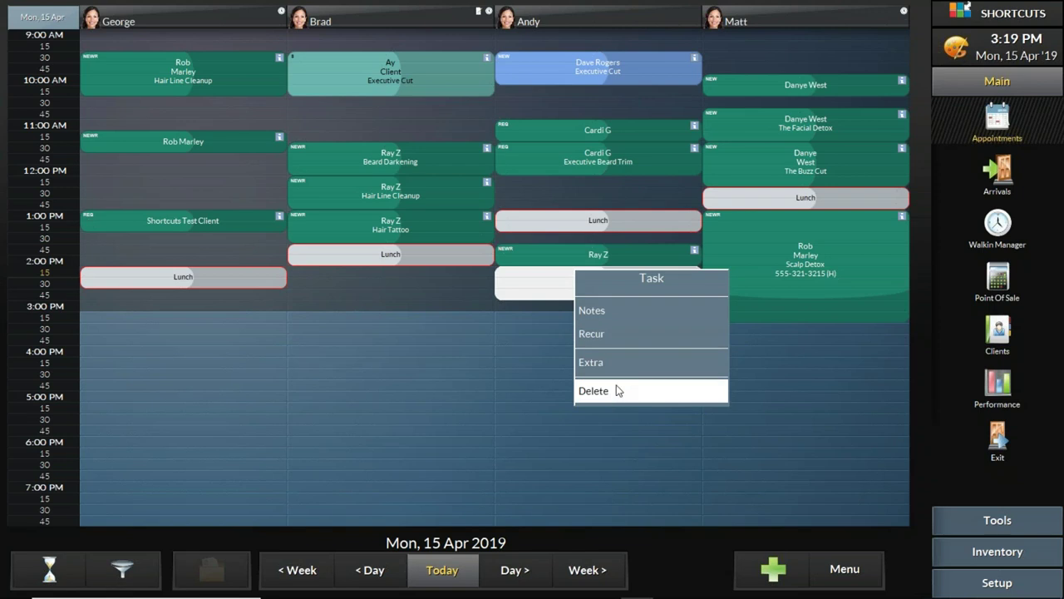
{"action": "left_click", "coordinate": [432, 232]}
{"action": "left_click", "coordinate": [421, 253]}
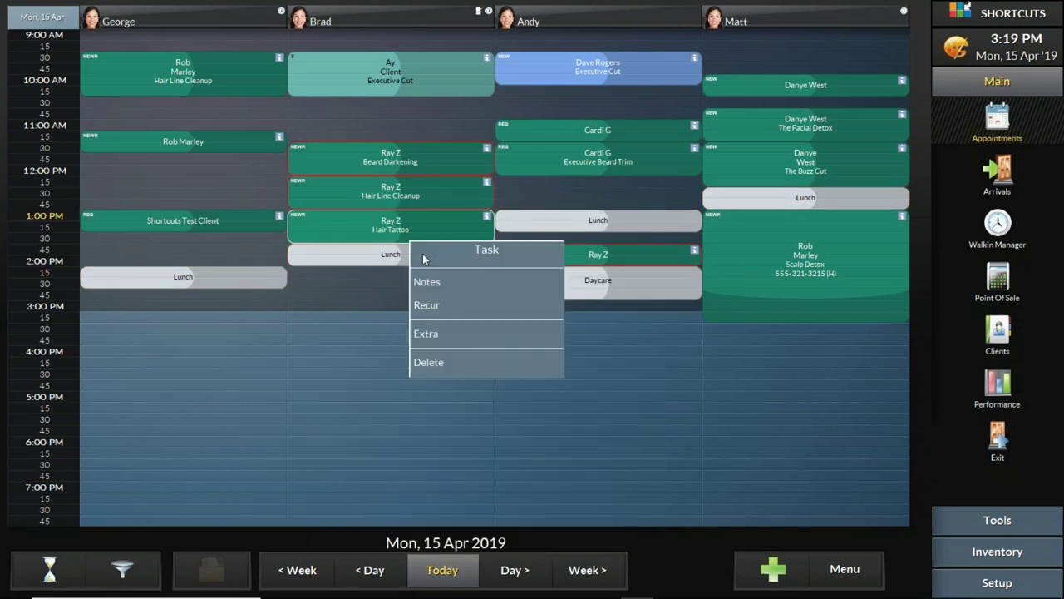
{"action": "left_click", "coordinate": [329, 259]}
{"action": "left_click", "coordinate": [225, 284]}
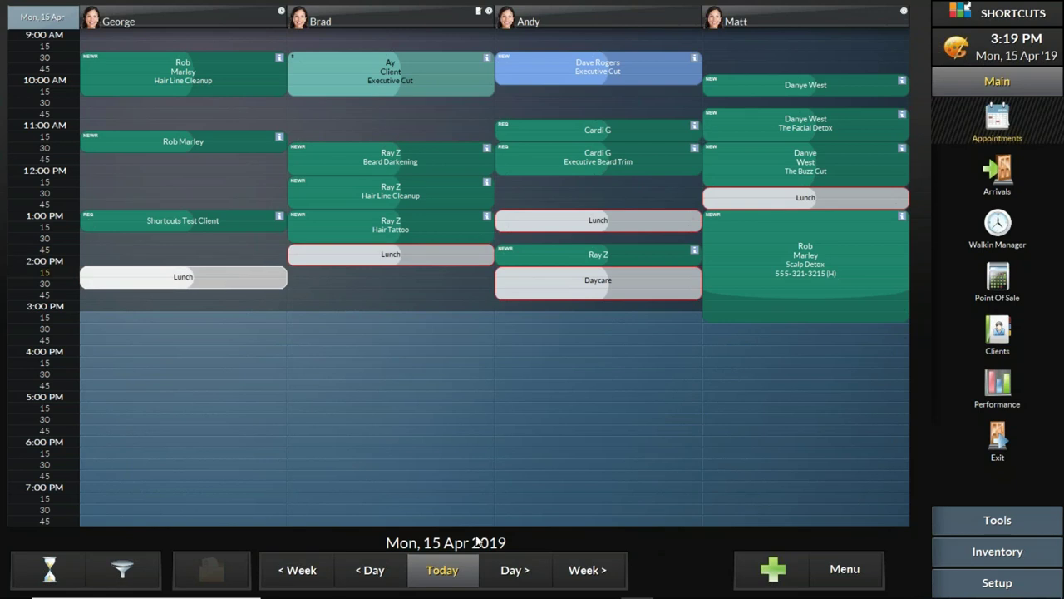
{"action": "left_click", "coordinate": [520, 572]}
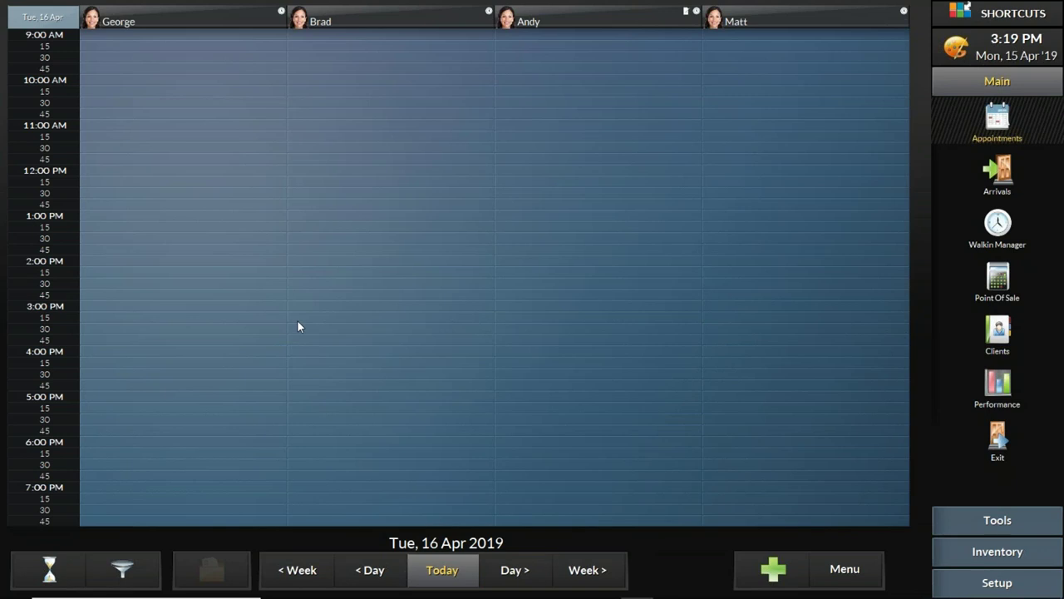
Step: Book a Lunch task for George at 11:30 AM on Tuesday
{"action": "double_click", "coordinate": [150, 151]}
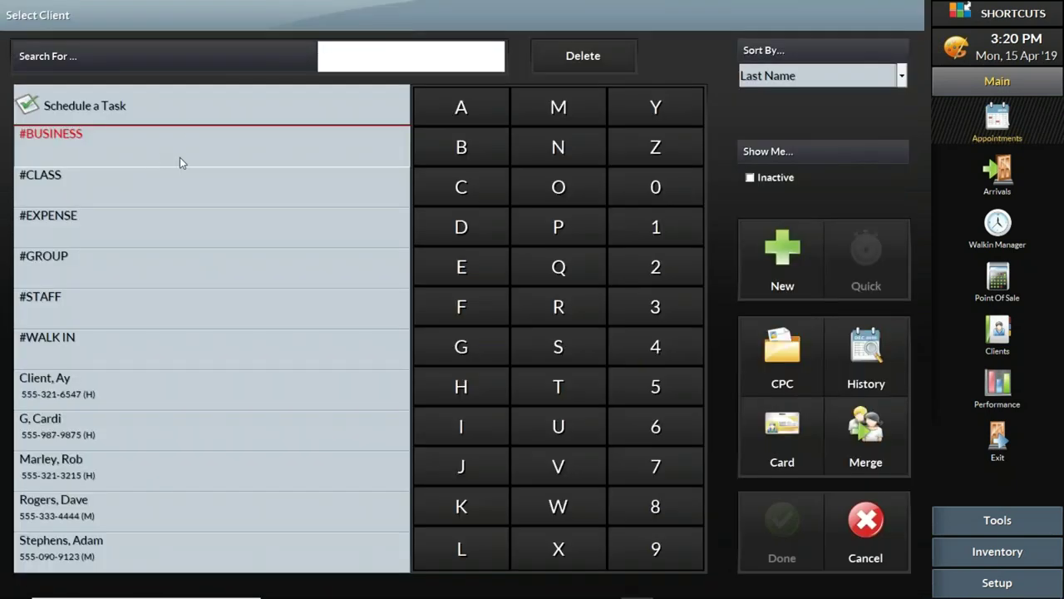
{"action": "left_click", "coordinate": [187, 126]}
{"action": "left_click", "coordinate": [780, 552]}
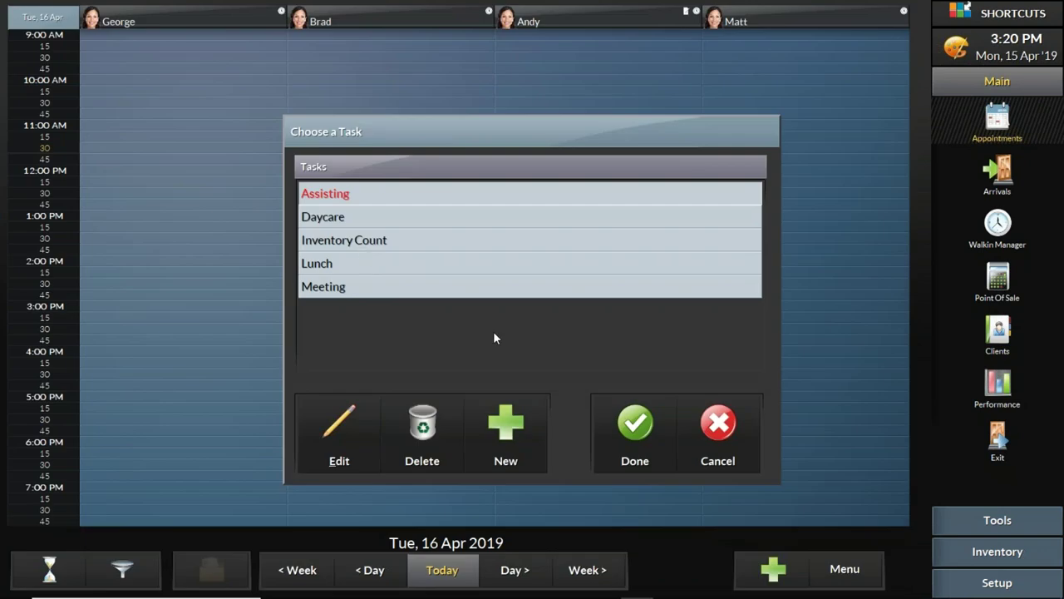
{"action": "left_click", "coordinate": [347, 263]}
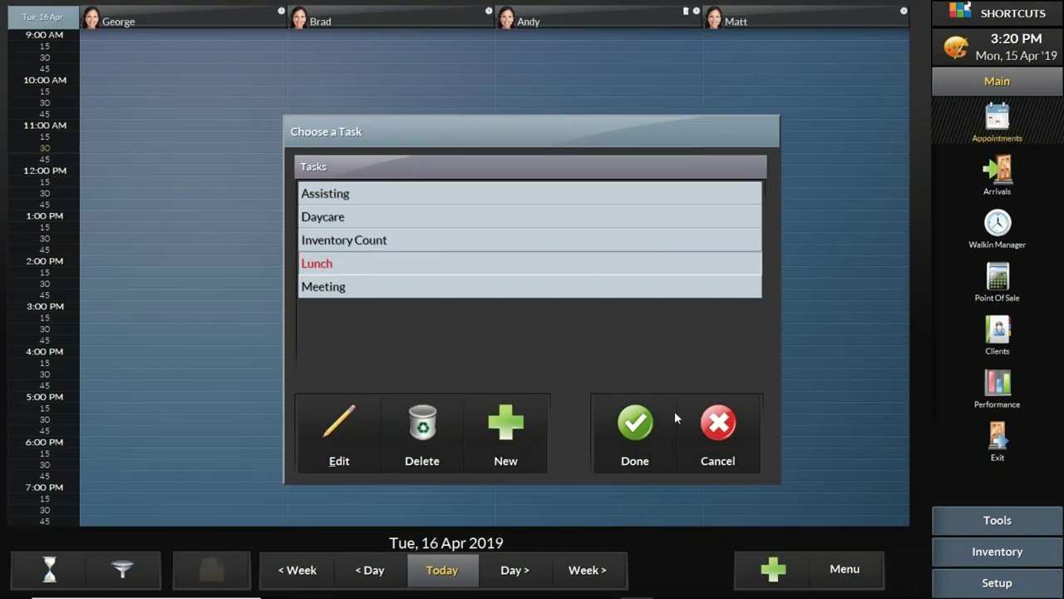
{"action": "left_click", "coordinate": [634, 425]}
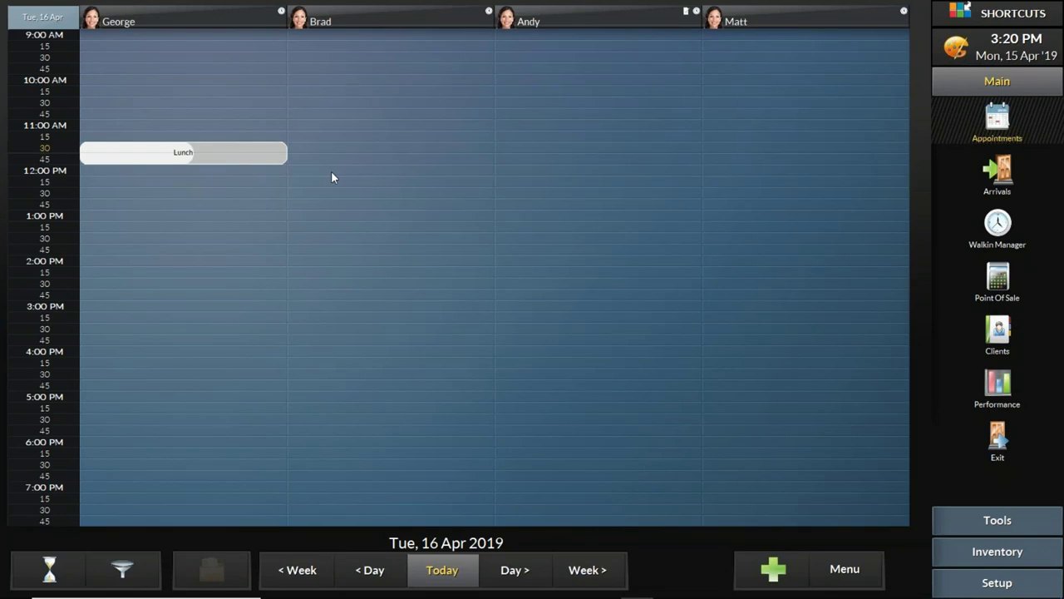
Step: Book Brad's Lunch at 12:00 PM after changing Lunch's default duration from 60 to 30 minutes
{"action": "left_click", "coordinate": [331, 173]}
{"action": "left_click", "coordinate": [252, 113]}
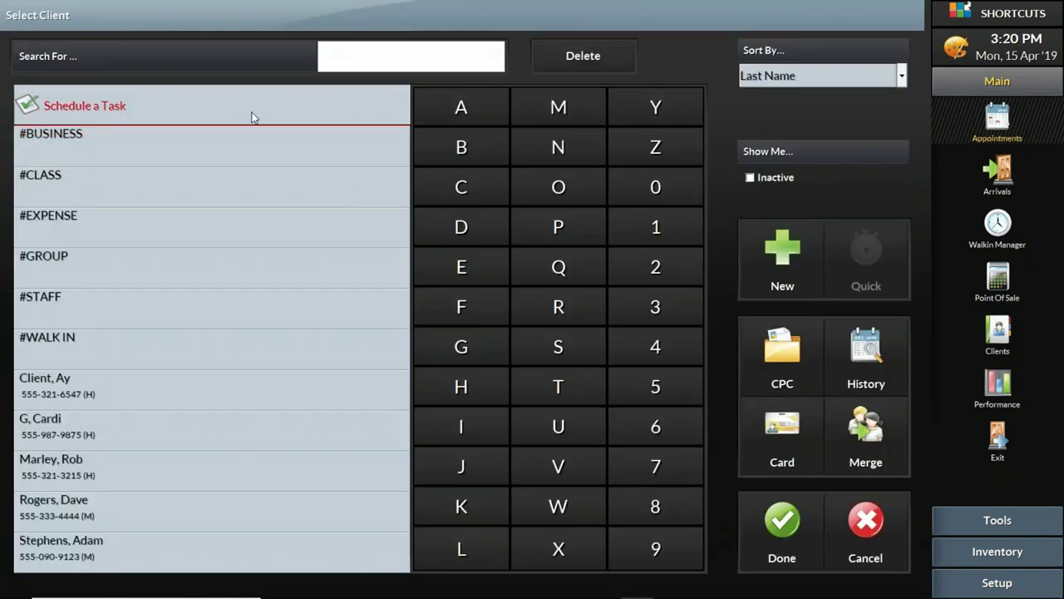
{"action": "left_click", "coordinate": [787, 519]}
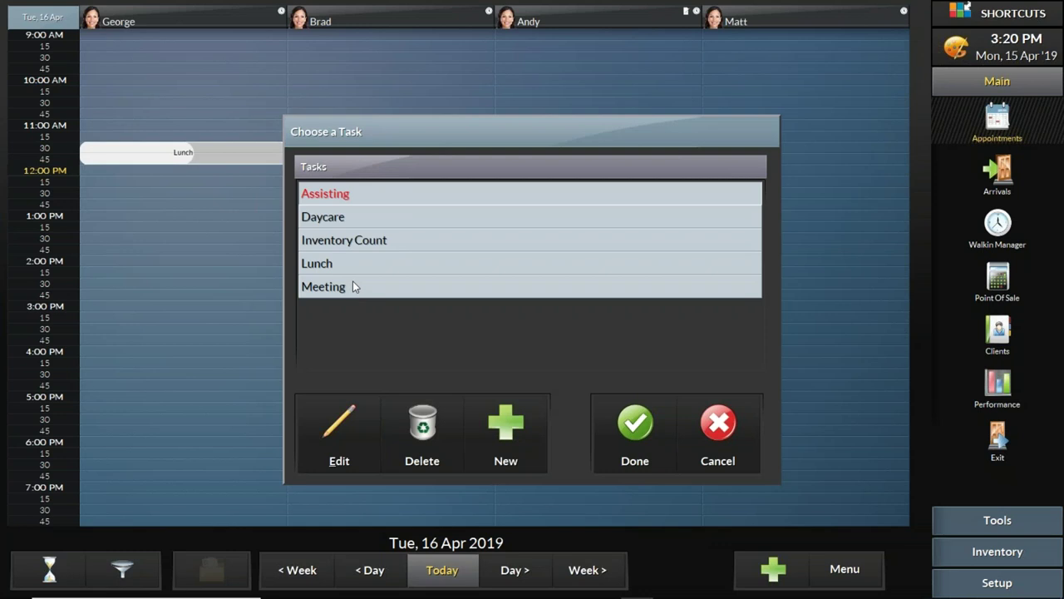
{"action": "left_click", "coordinate": [345, 265]}
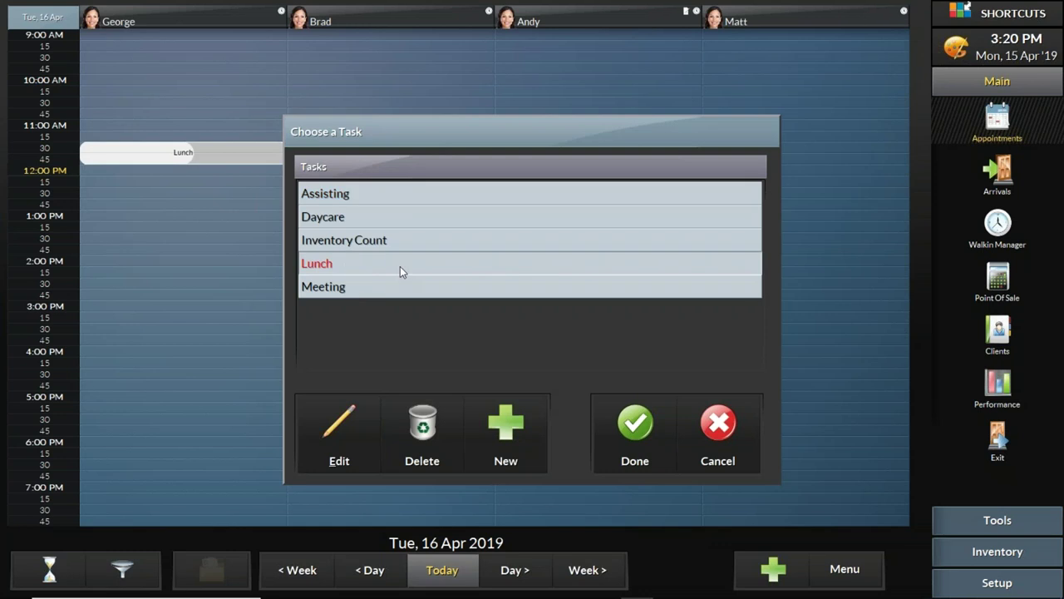
{"action": "left_click", "coordinate": [339, 422]}
{"action": "left_click", "coordinate": [350, 355]}
{"action": "double_click", "coordinate": [336, 347]}
{"action": "type", "text": "30"}
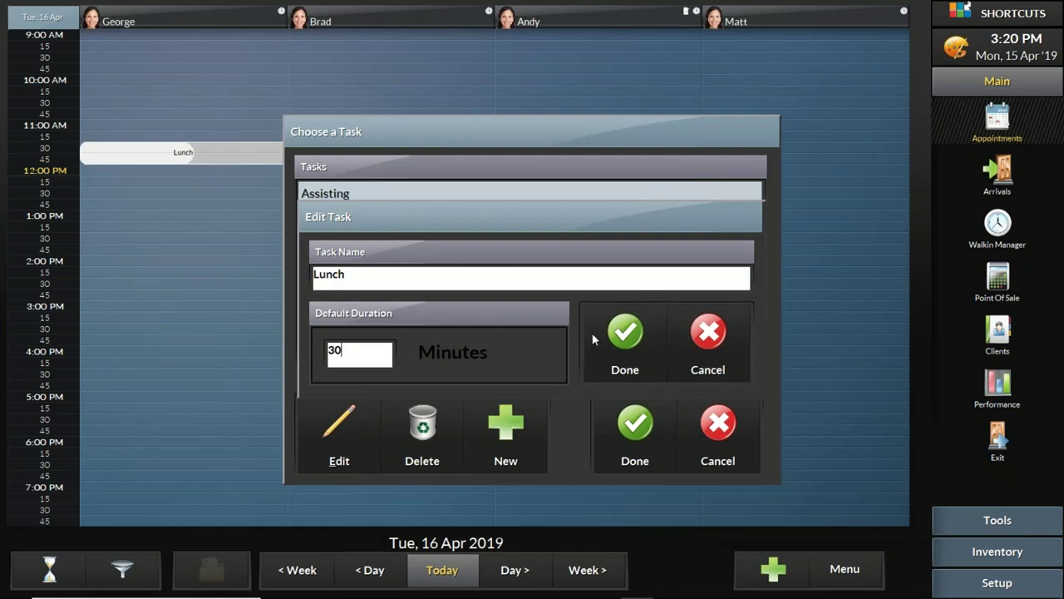
{"action": "left_click", "coordinate": [622, 339]}
{"action": "left_click", "coordinate": [636, 435]}
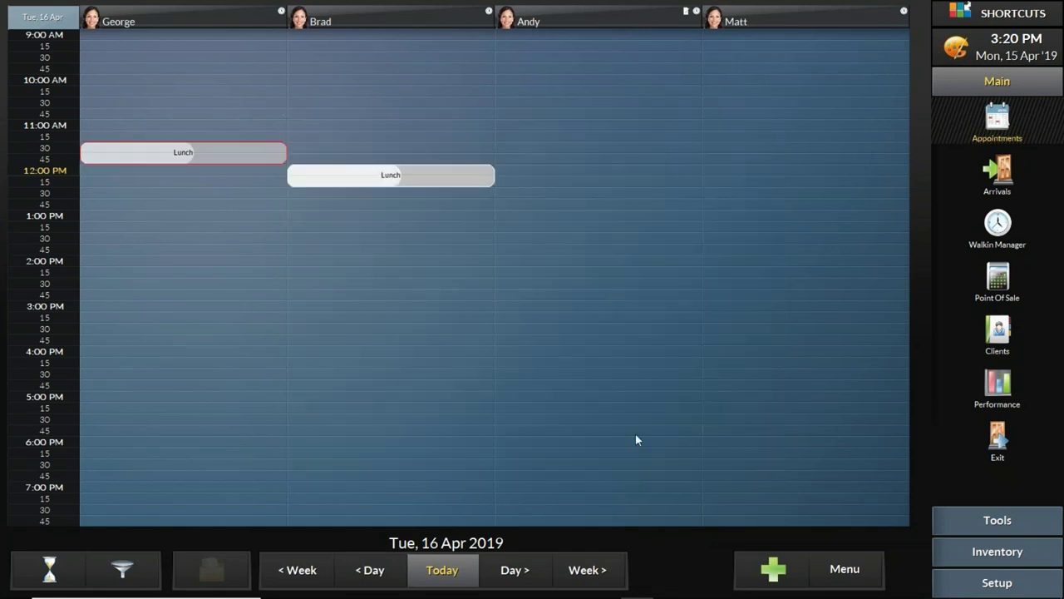
Step: Book Lunch tasks for Andy at 12:30 PM and Matt at 1:00 PM on Tuesday
{"action": "left_click", "coordinate": [544, 200]}
{"action": "left_click", "coordinate": [279, 106]}
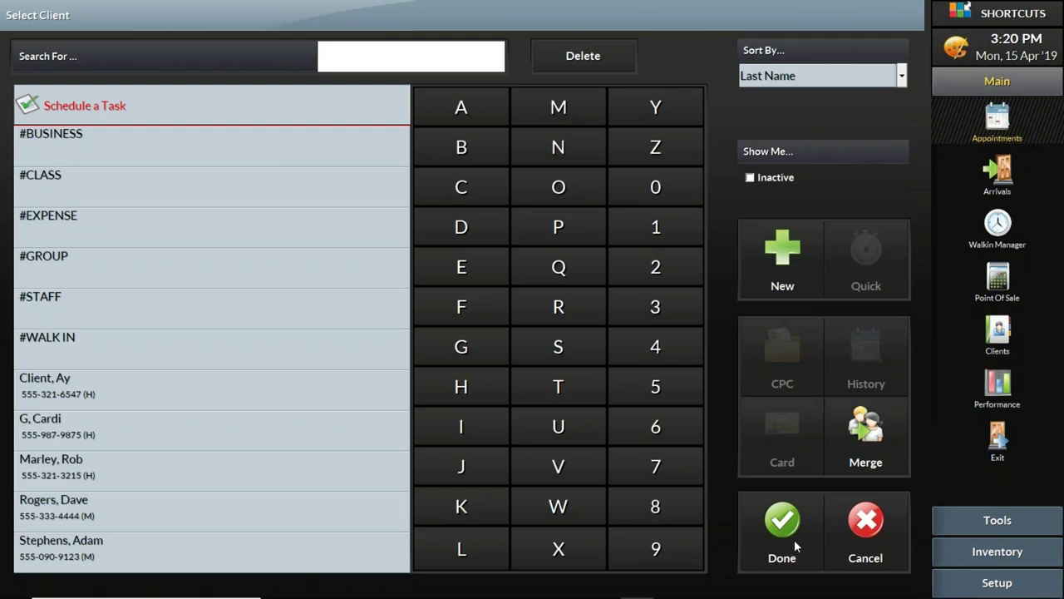
{"action": "left_click", "coordinate": [794, 539]}
{"action": "left_click", "coordinate": [322, 265]}
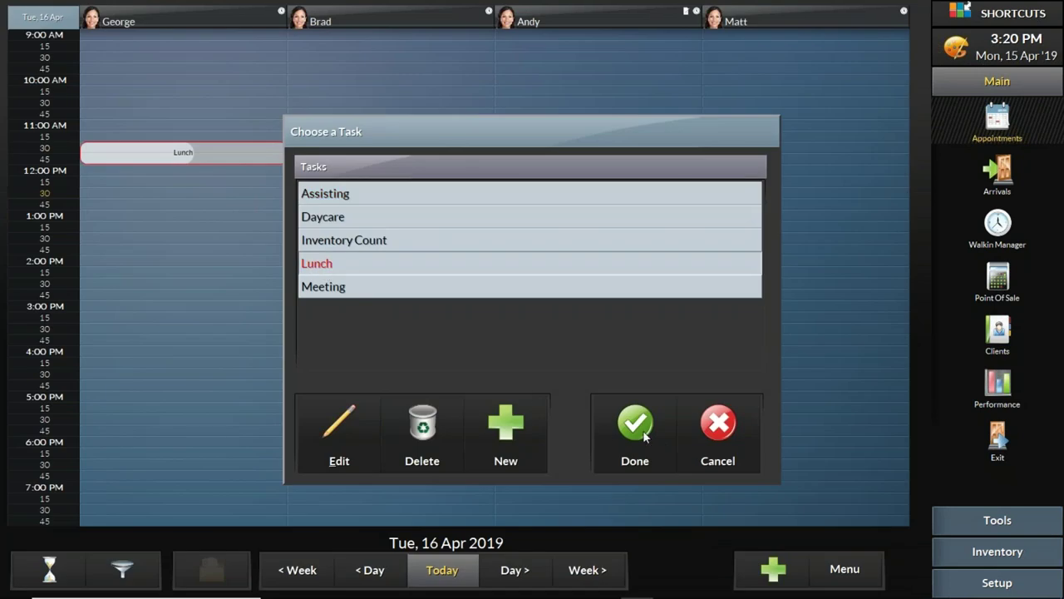
{"action": "left_click", "coordinate": [639, 426]}
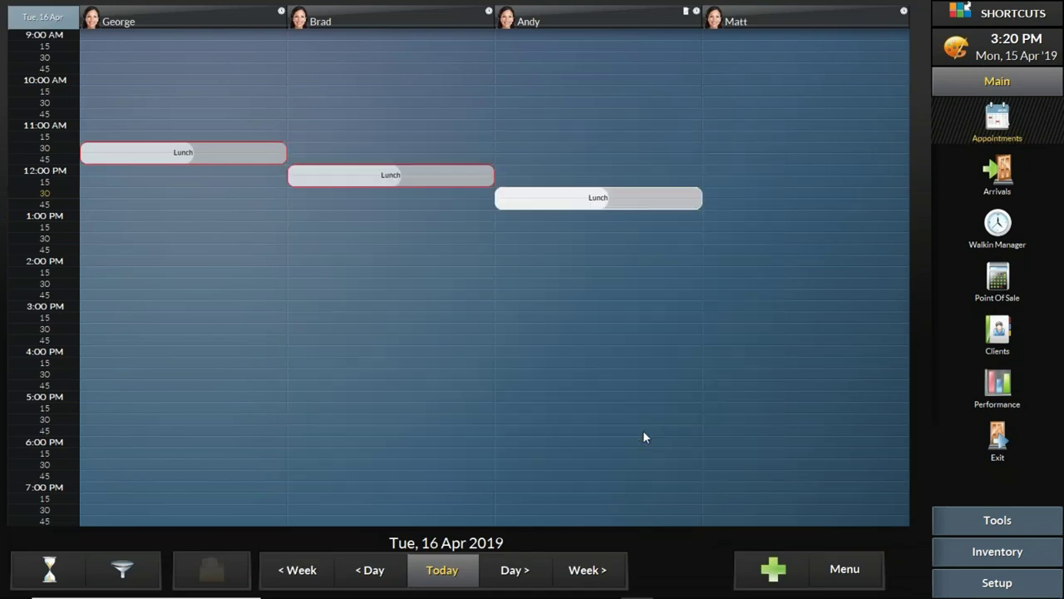
{"action": "left_click", "coordinate": [731, 222]}
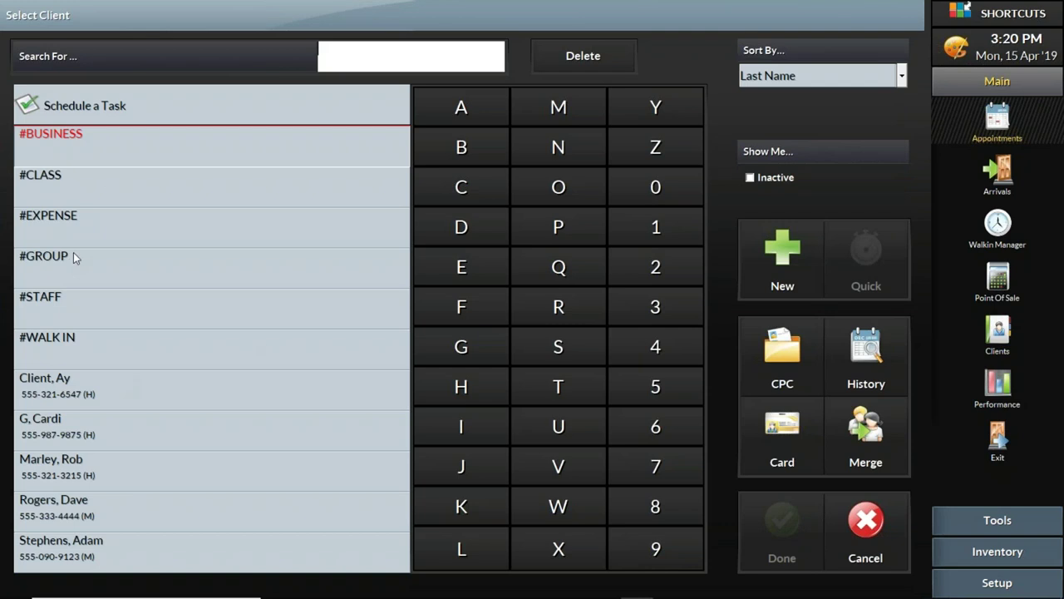
{"action": "left_click", "coordinate": [144, 115]}
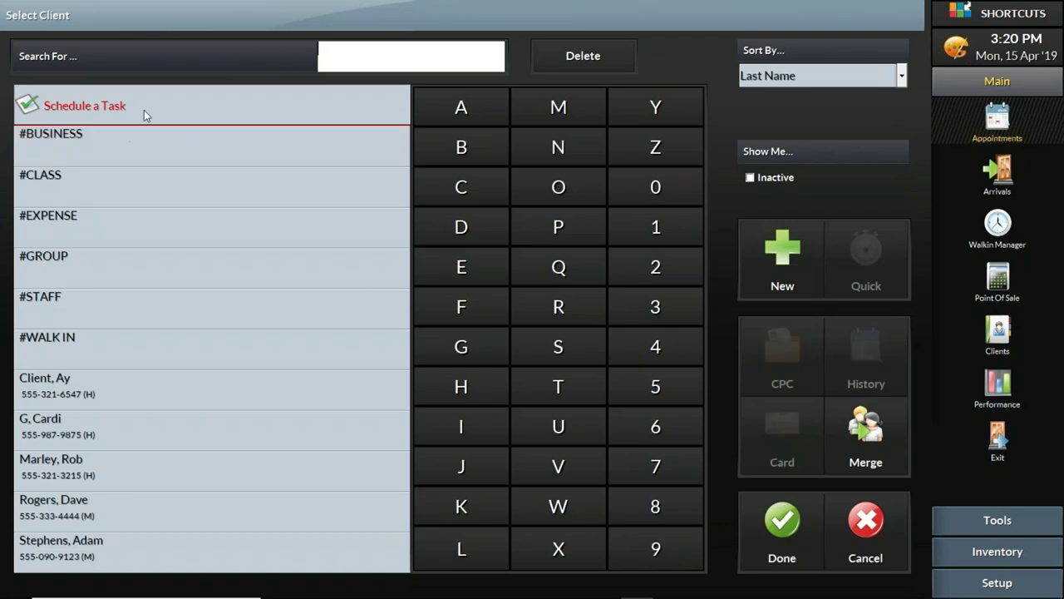
{"action": "left_click", "coordinate": [783, 520]}
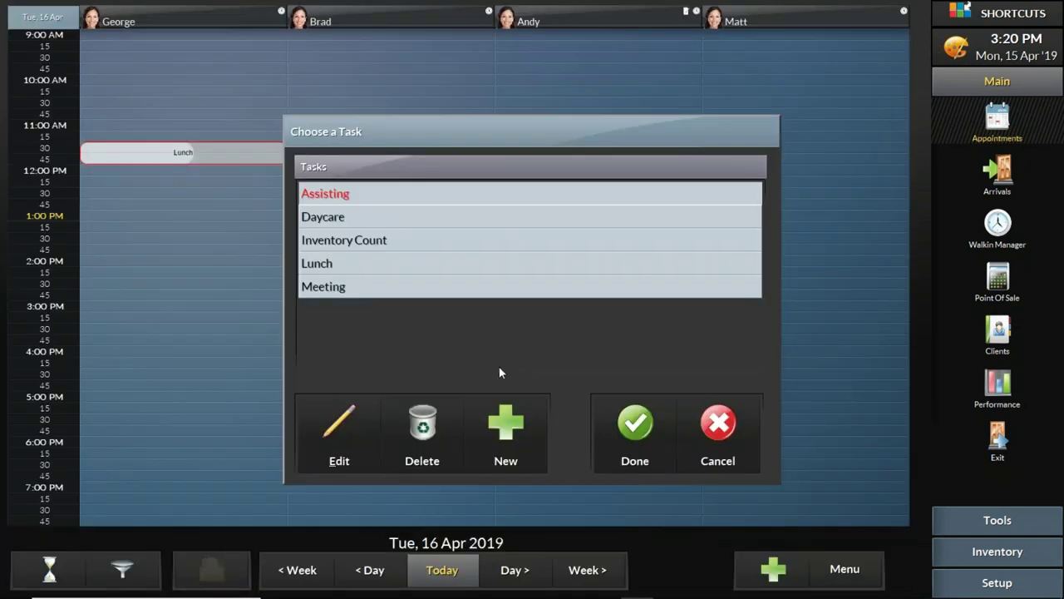
{"action": "left_click", "coordinate": [429, 264]}
{"action": "left_click", "coordinate": [640, 419]}
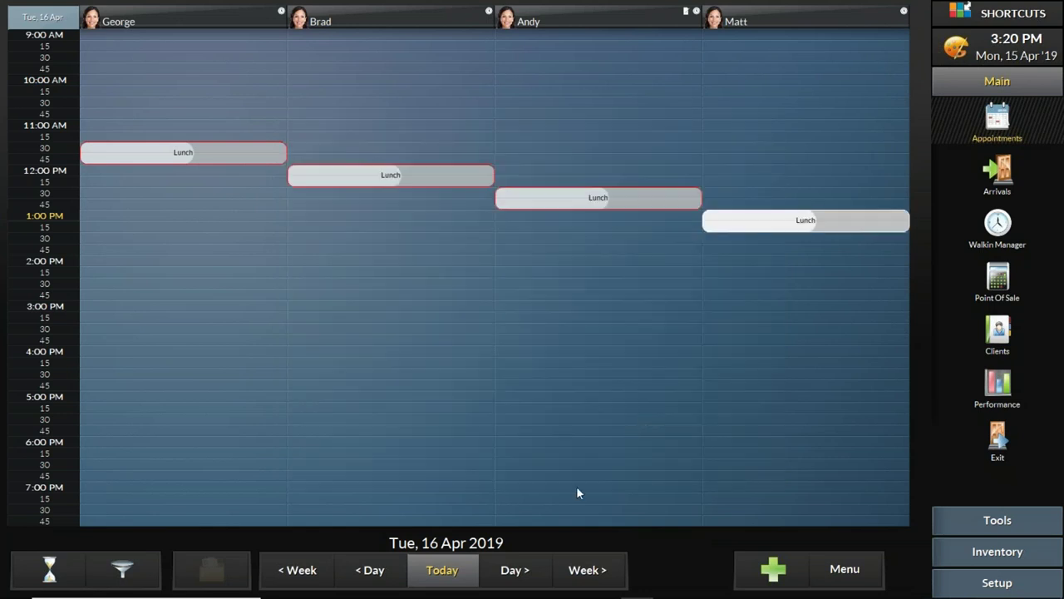
Step: Return the book to Mon 15 Apr 2019 and bring the PowerPoint presentation to the front
{"action": "left_click", "coordinate": [440, 579]}
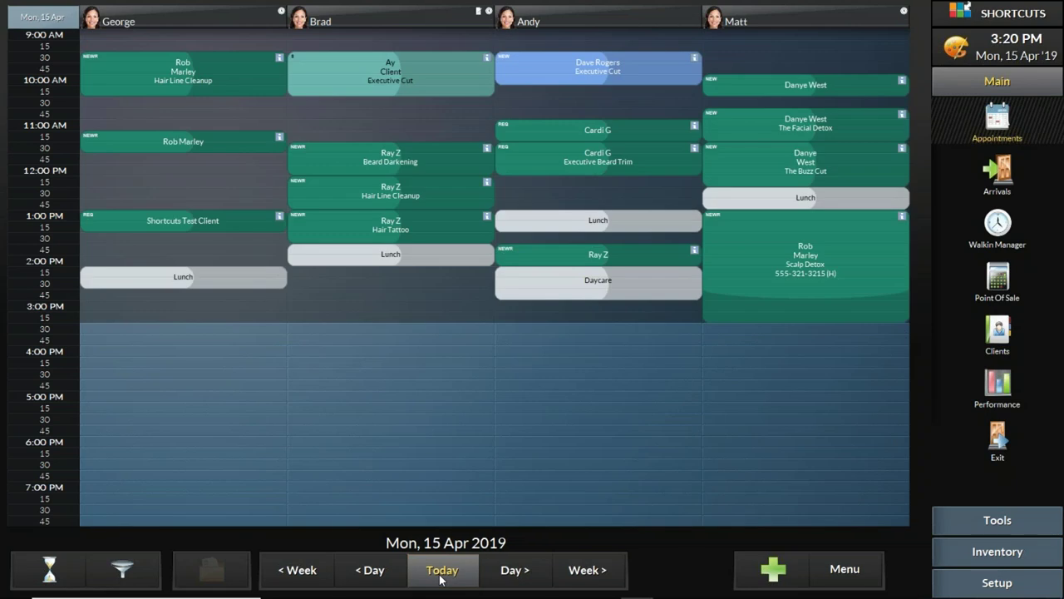
{"action": "mouse_move", "coordinate": [609, 594]}
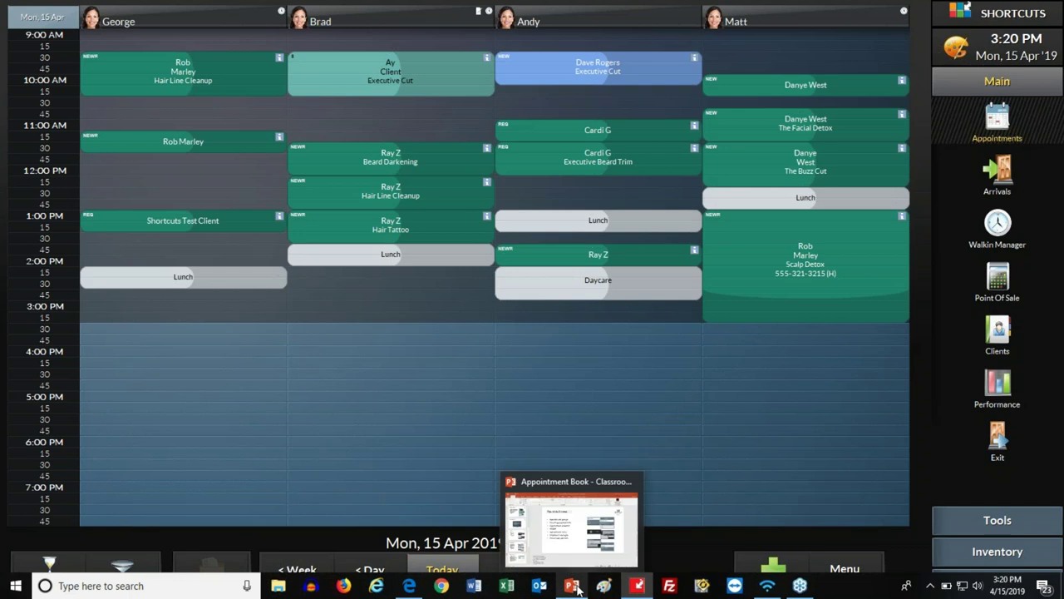
{"action": "left_click", "coordinate": [574, 586]}
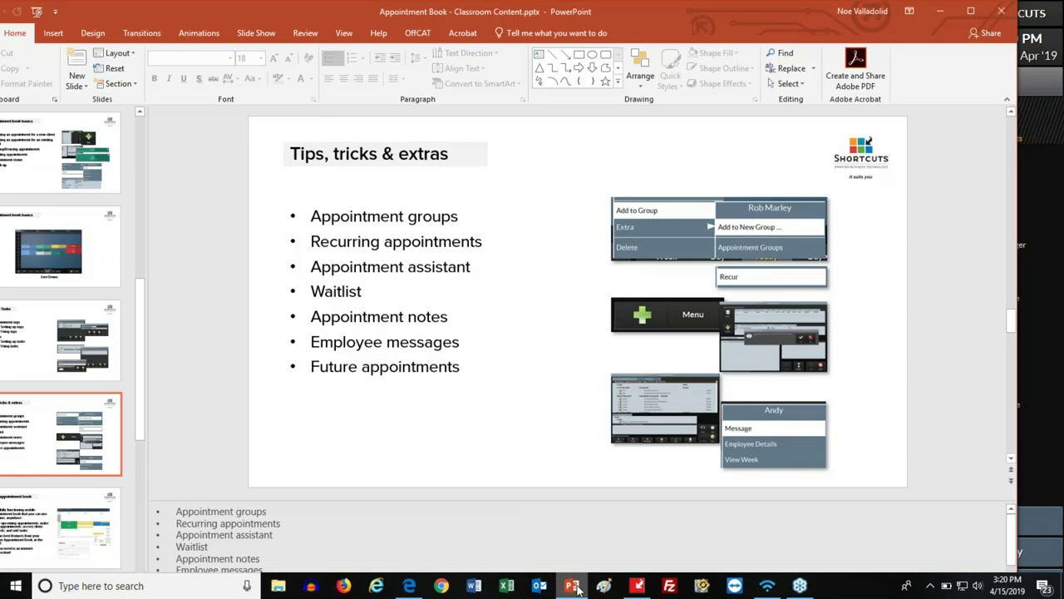
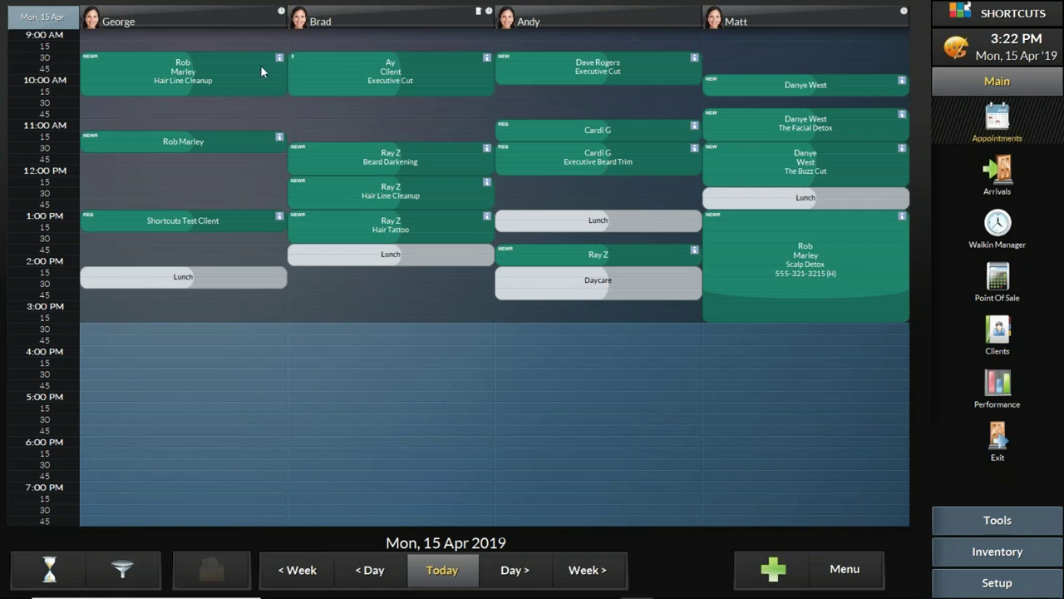
{"action": "left_click", "coordinate": [182, 70]}
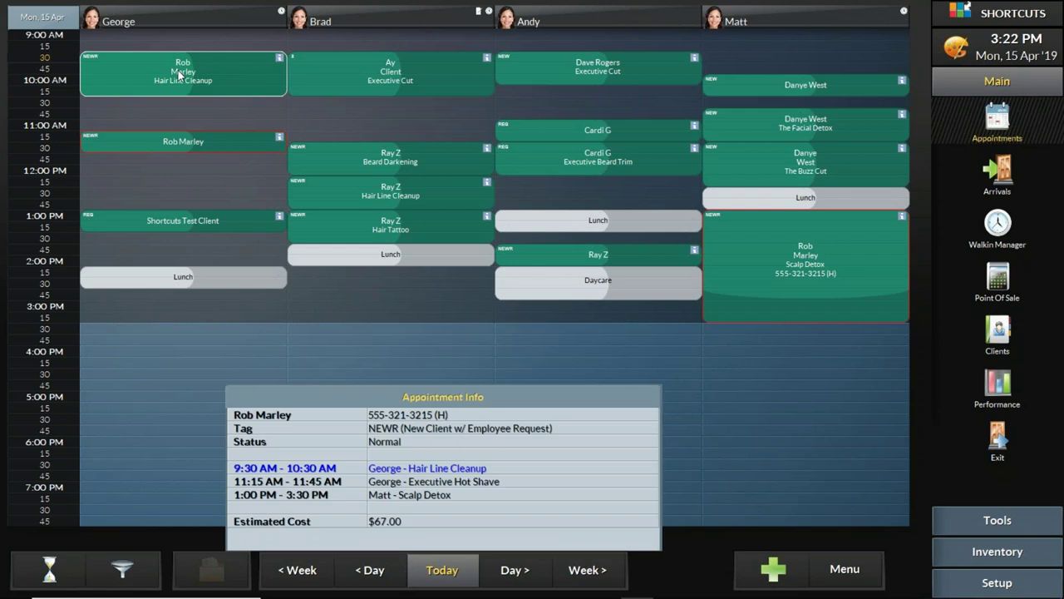
{"action": "left_click", "coordinate": [330, 66]}
{"action": "left_click", "coordinate": [223, 67]}
{"action": "right_click", "coordinate": [223, 69]}
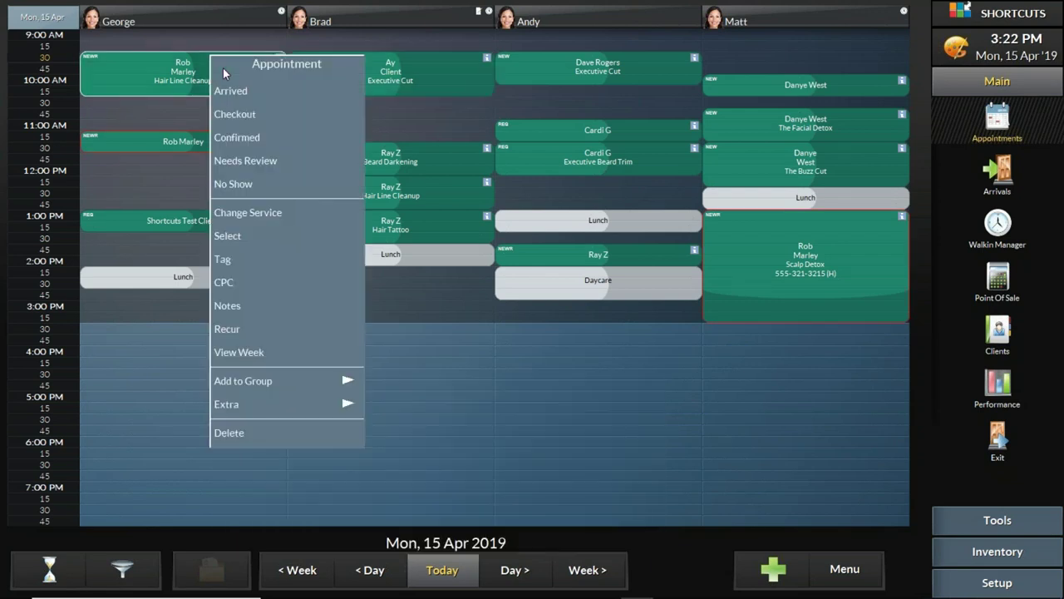
{"action": "mouse_move", "coordinate": [309, 380]}
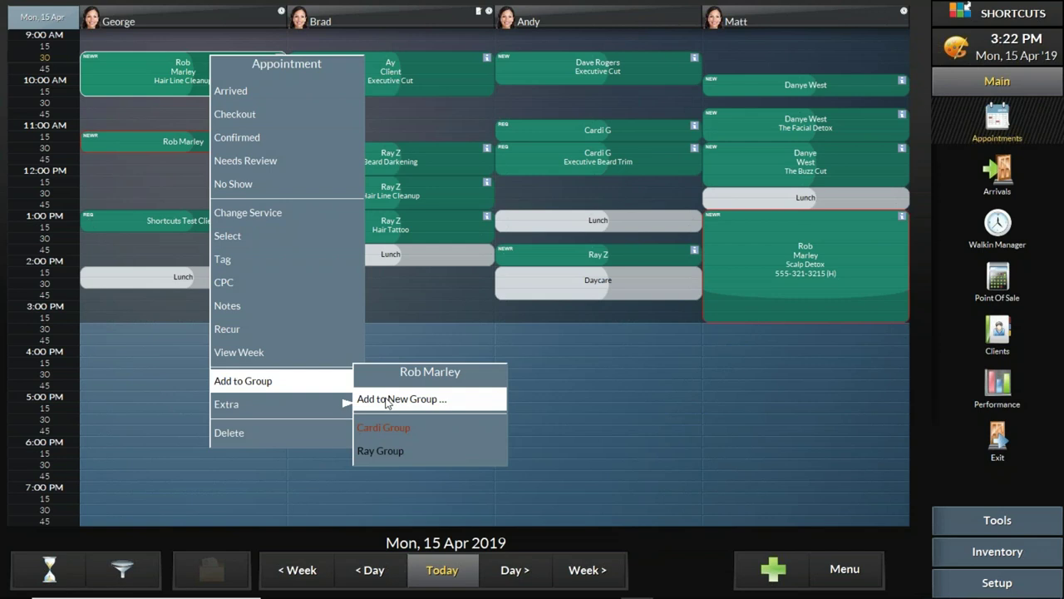
{"action": "left_click", "coordinate": [386, 399]}
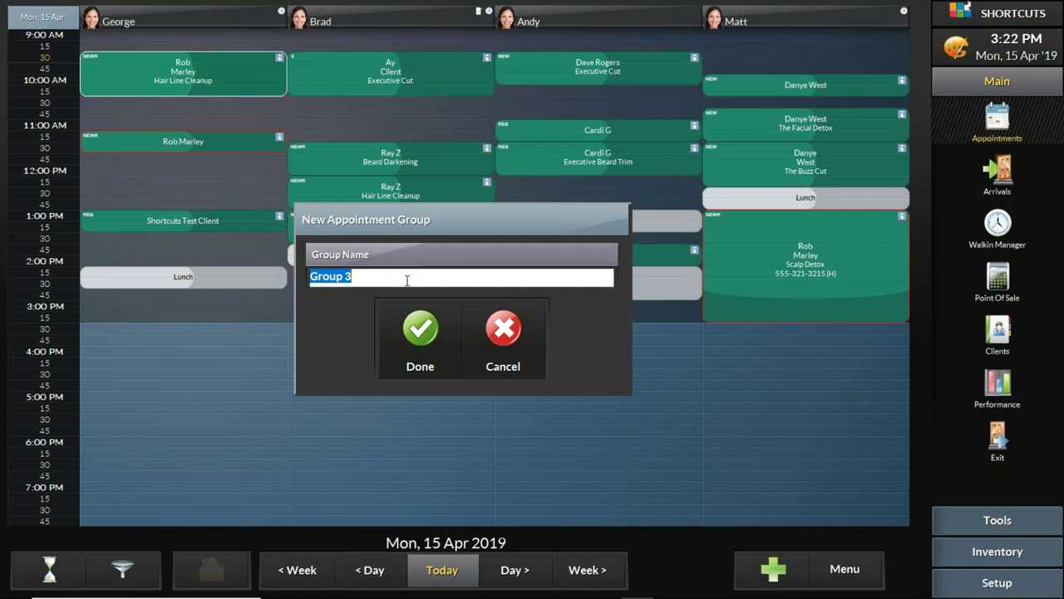
{"action": "left_click", "coordinate": [510, 332]}
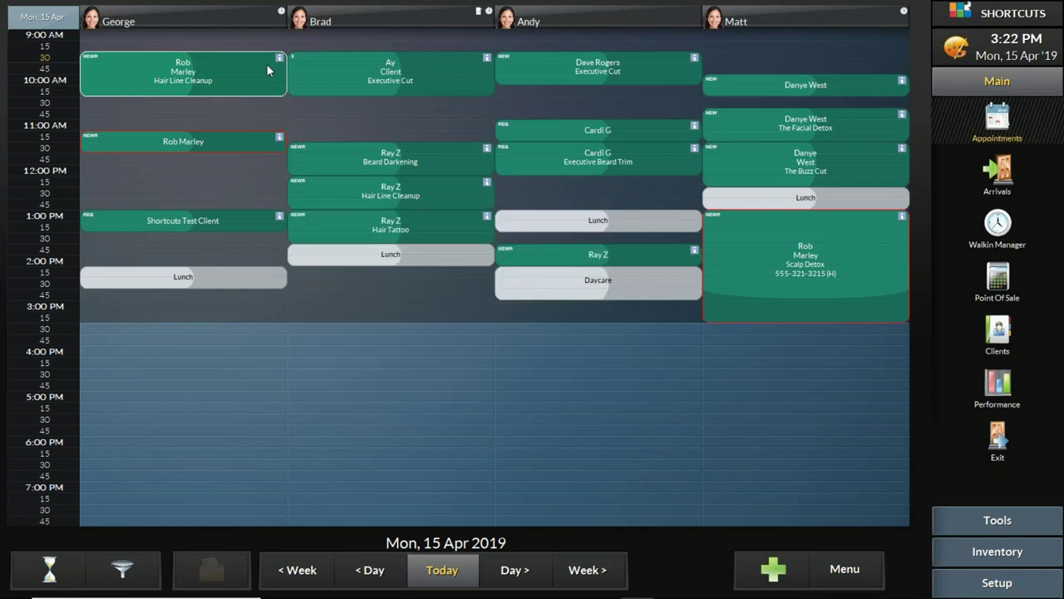
{"action": "right_click", "coordinate": [255, 76]}
{"action": "mouse_move", "coordinate": [359, 403]}
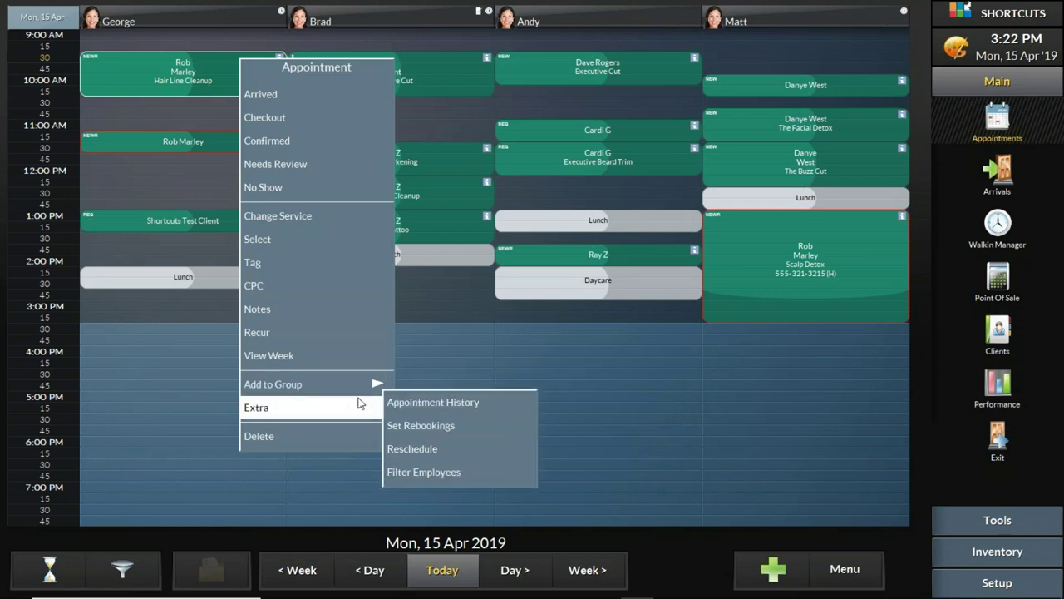
{"action": "mouse_move", "coordinate": [364, 383]}
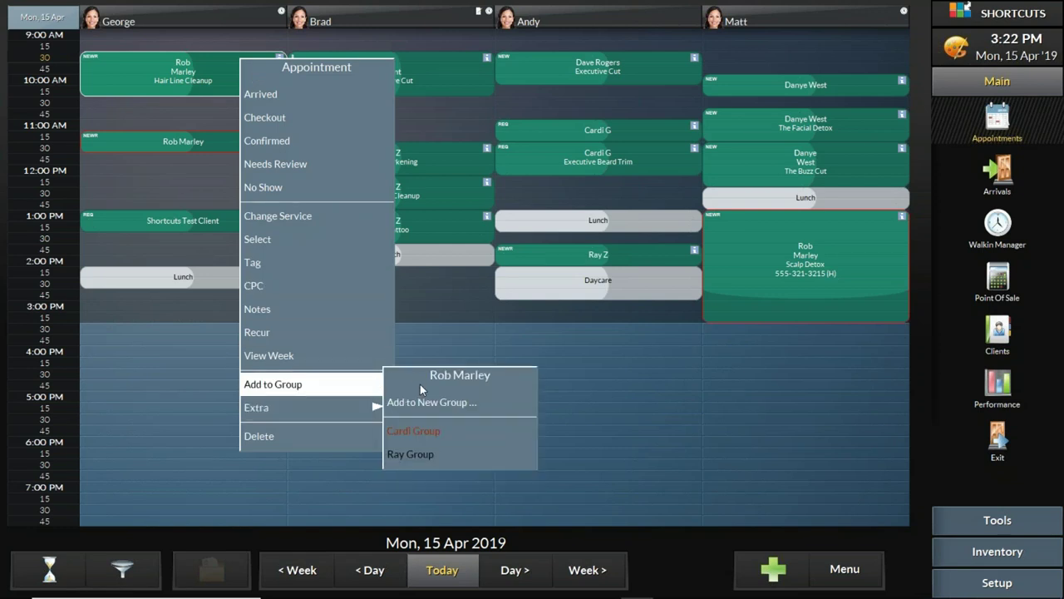
{"action": "left_click", "coordinate": [411, 433]}
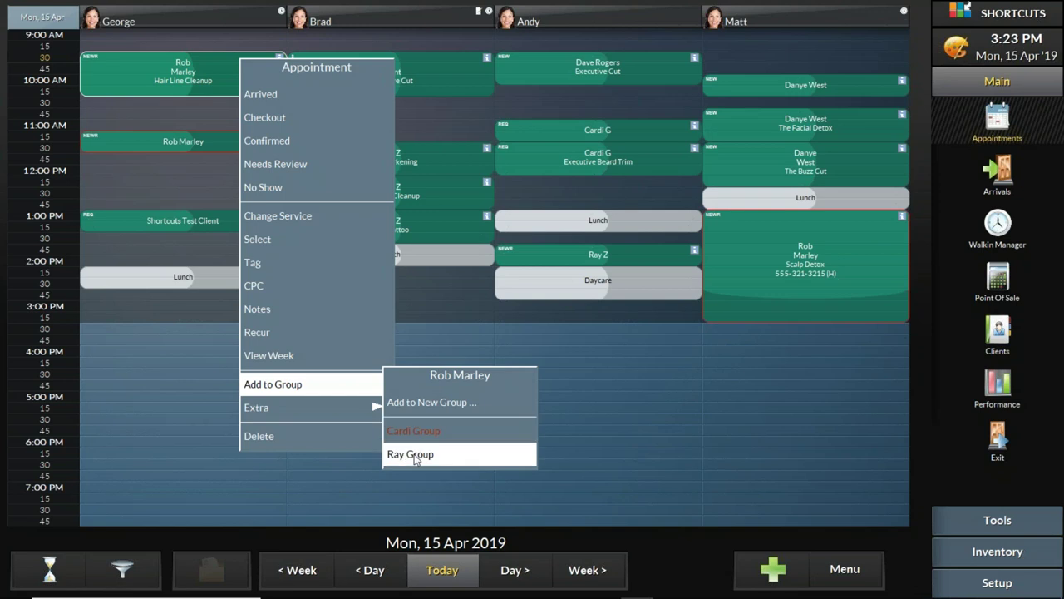
{"action": "left_click", "coordinate": [411, 454]}
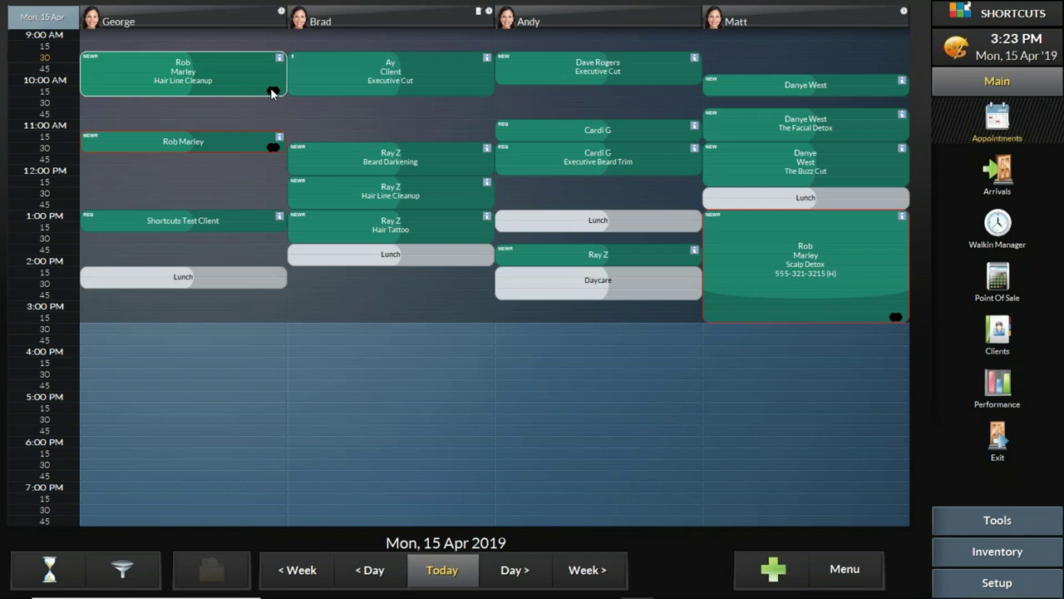
{"action": "left_click_drag", "start_coordinate": [109, 145], "coordinate": [315, 114]}
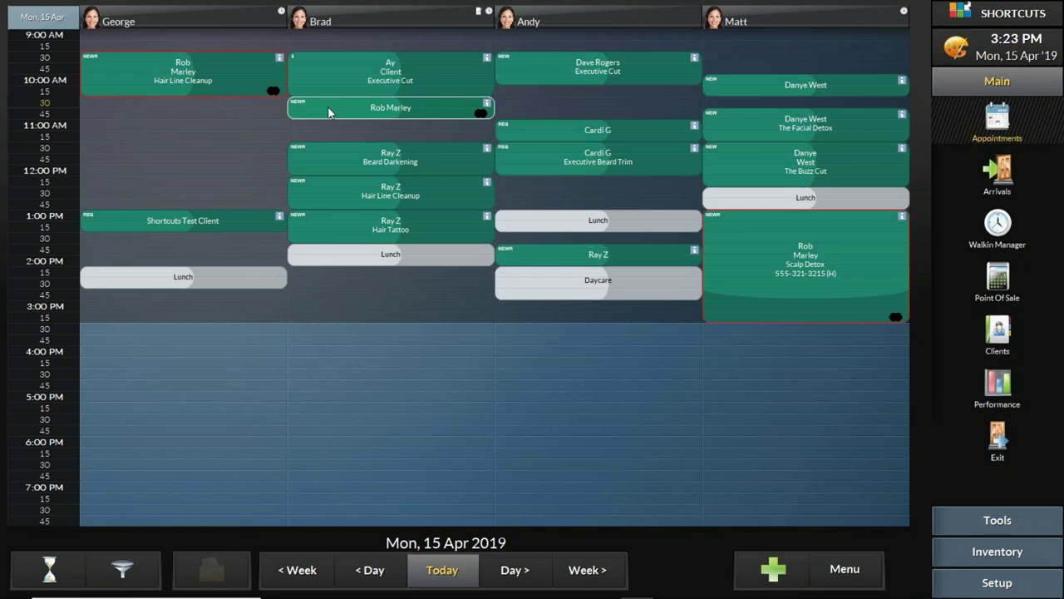
{"action": "right_click", "coordinate": [310, 158]}
{"action": "mouse_move", "coordinate": [386, 471]}
{"action": "left_click", "coordinate": [479, 512]}
{"action": "right_click", "coordinate": [610, 135]}
{"action": "mouse_move", "coordinate": [671, 441]}
{"action": "left_click", "coordinate": [782, 518]}
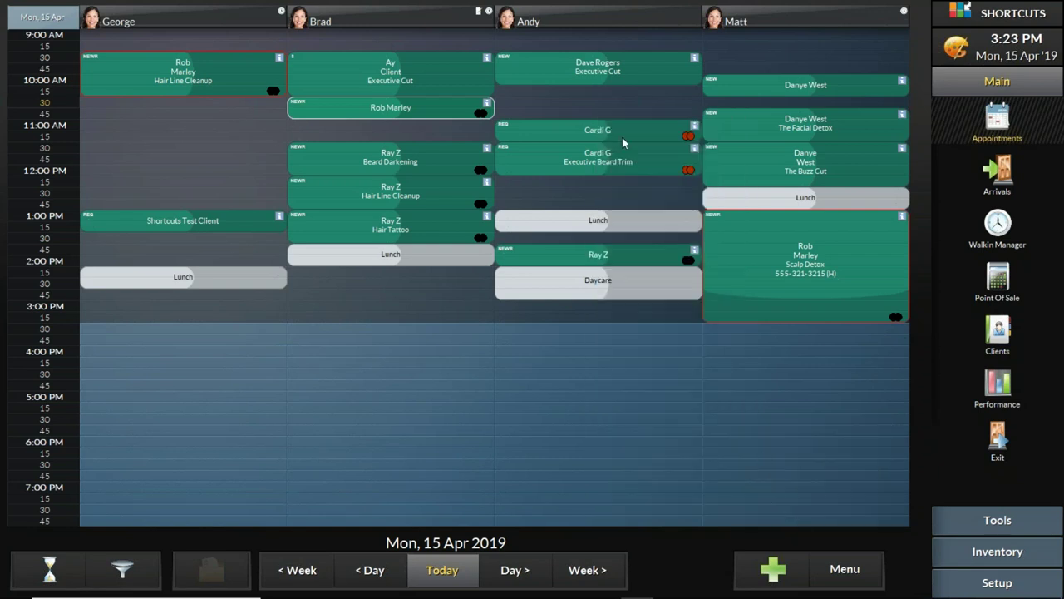
{"action": "right_click", "coordinate": [765, 93]}
{"action": "mouse_move", "coordinate": [797, 401]}
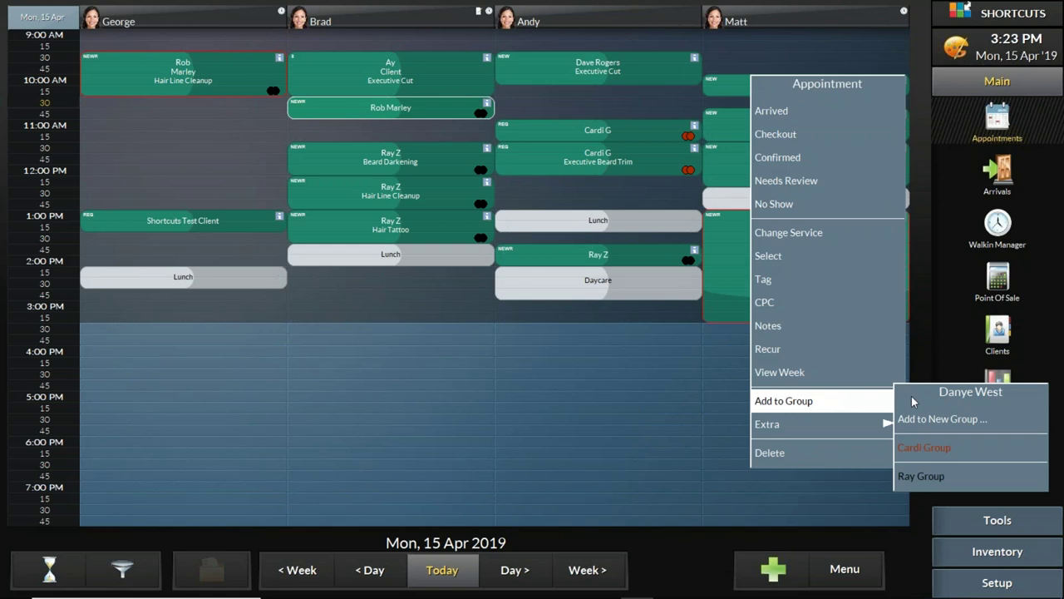
{"action": "left_click", "coordinate": [950, 446]}
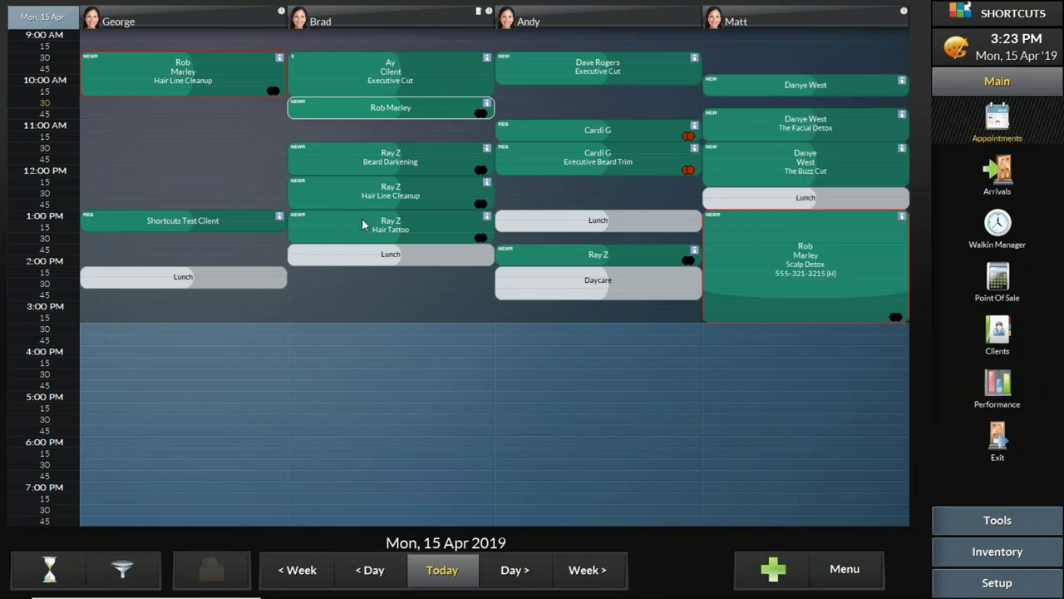
{"action": "left_click", "coordinate": [577, 64]}
{"action": "mouse_move", "coordinate": [656, 374]}
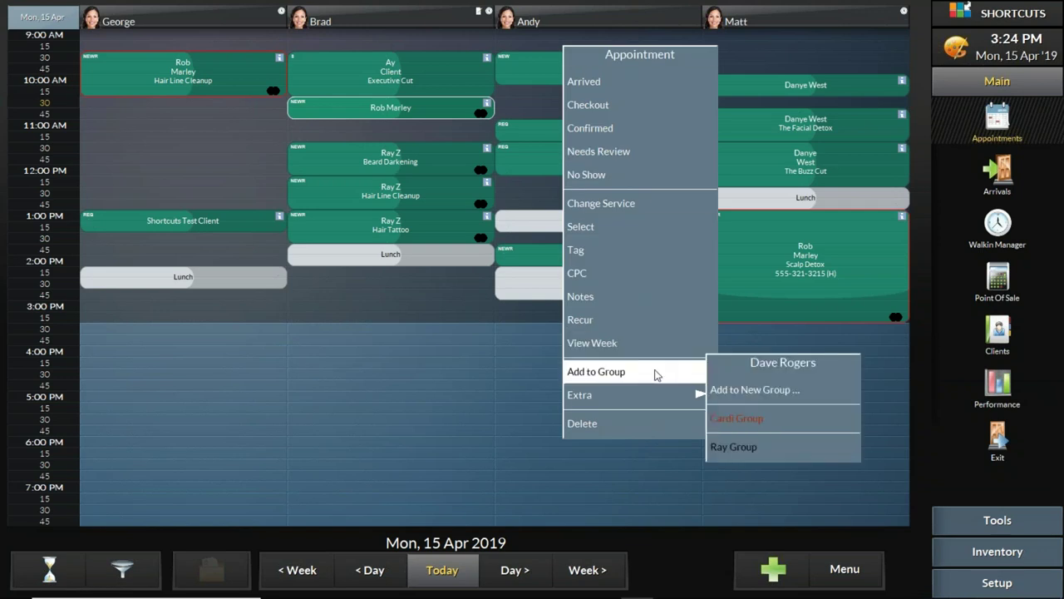
{"action": "left_click", "coordinate": [760, 420]}
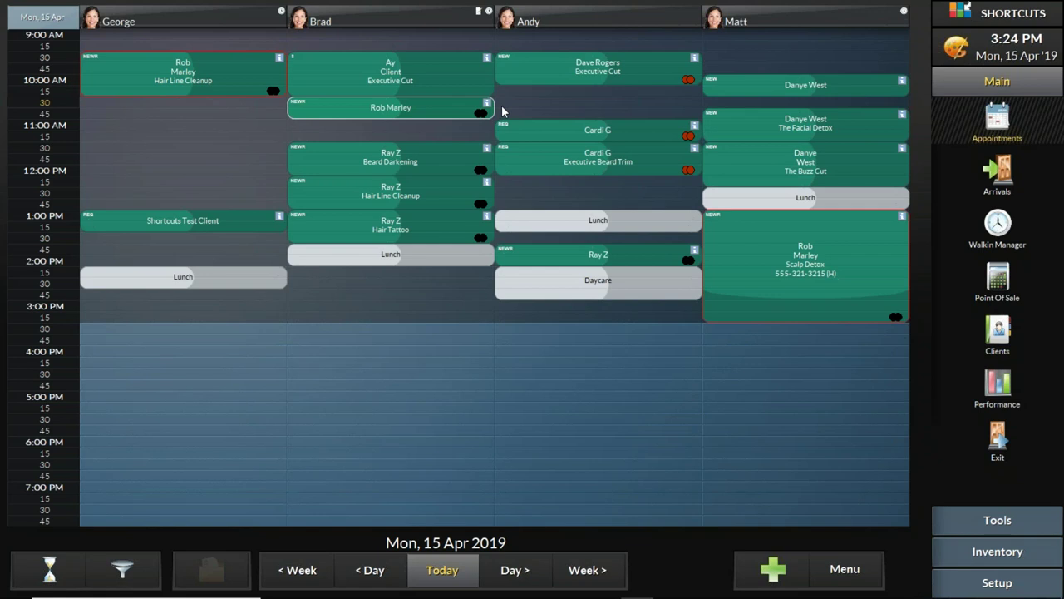
{"action": "right_click", "coordinate": [614, 70]}
{"action": "right_click", "coordinate": [573, 77]}
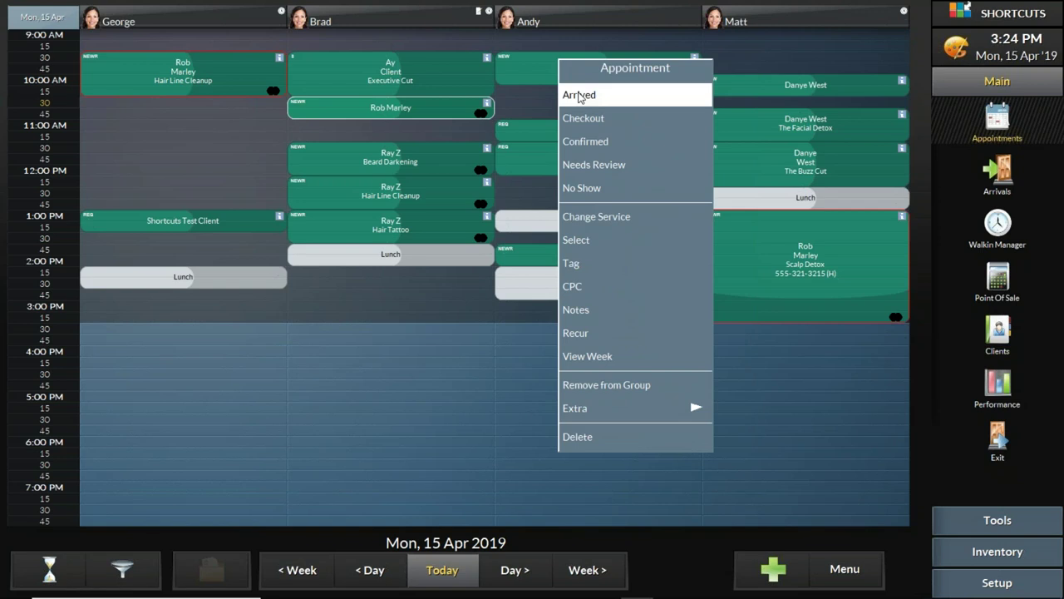
{"action": "left_click", "coordinate": [580, 97]}
{"action": "right_click", "coordinate": [573, 135]}
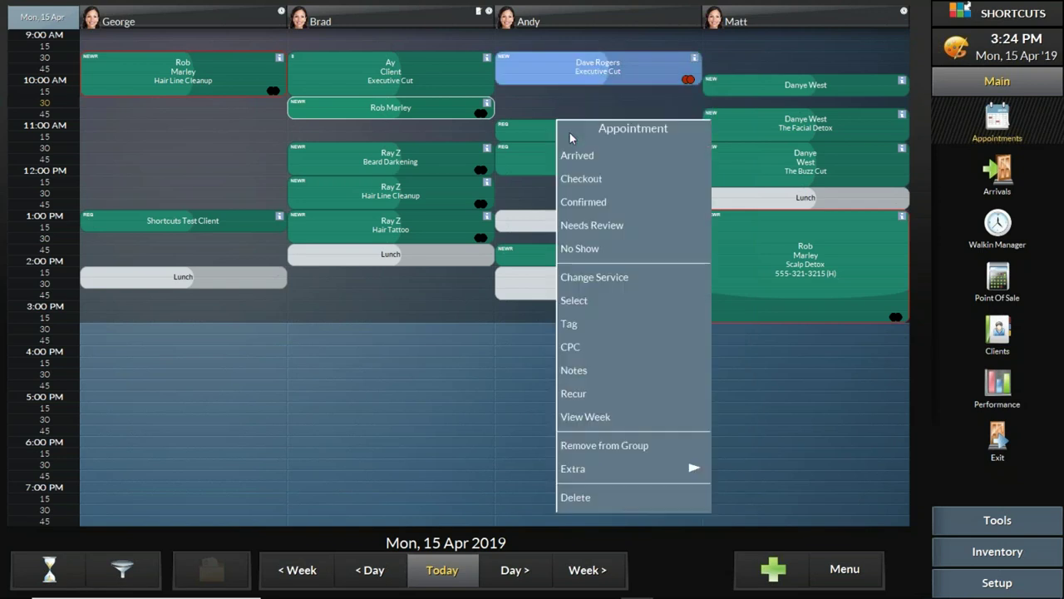
{"action": "left_click", "coordinate": [579, 163]}
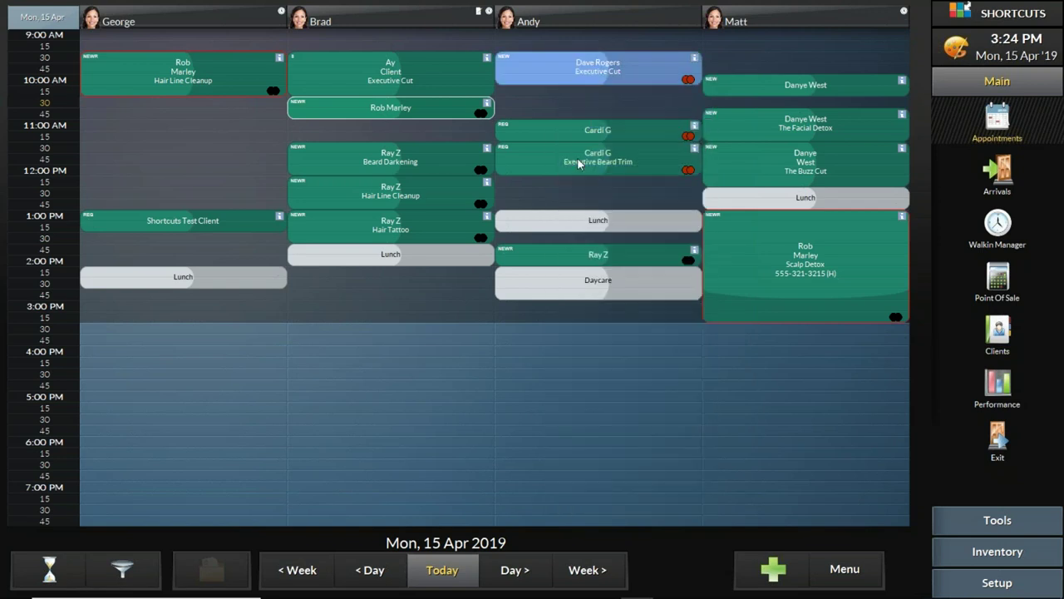
Step: Mark Ray Z's and Rob Marley's appointments as Arrived, keeping Cardi G arrived
{"action": "right_click", "coordinate": [408, 166]}
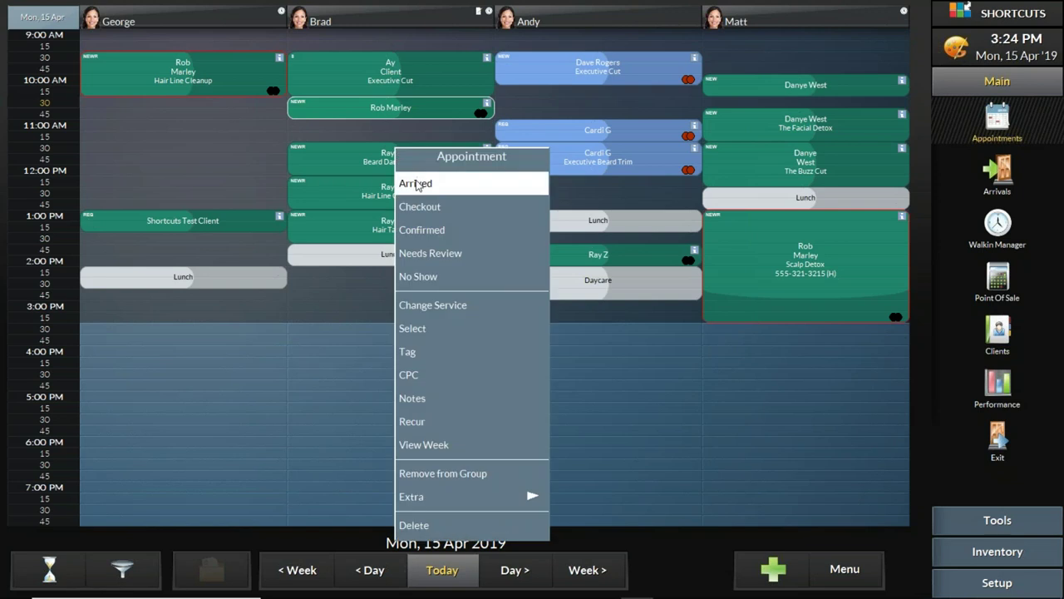
{"action": "left_click", "coordinate": [416, 184]}
{"action": "right_click", "coordinate": [206, 76]}
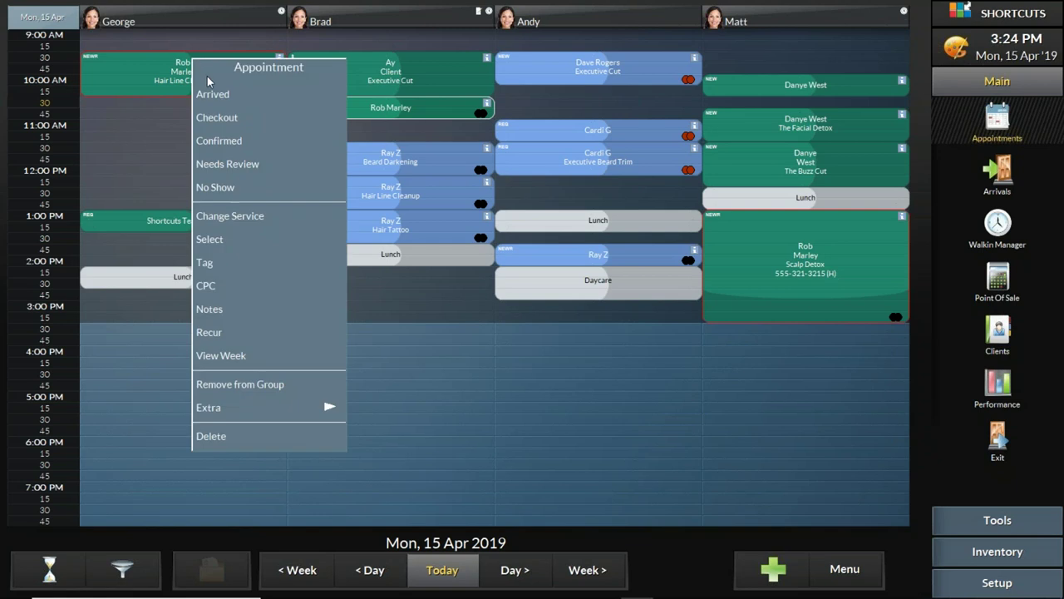
{"action": "left_click", "coordinate": [234, 102]}
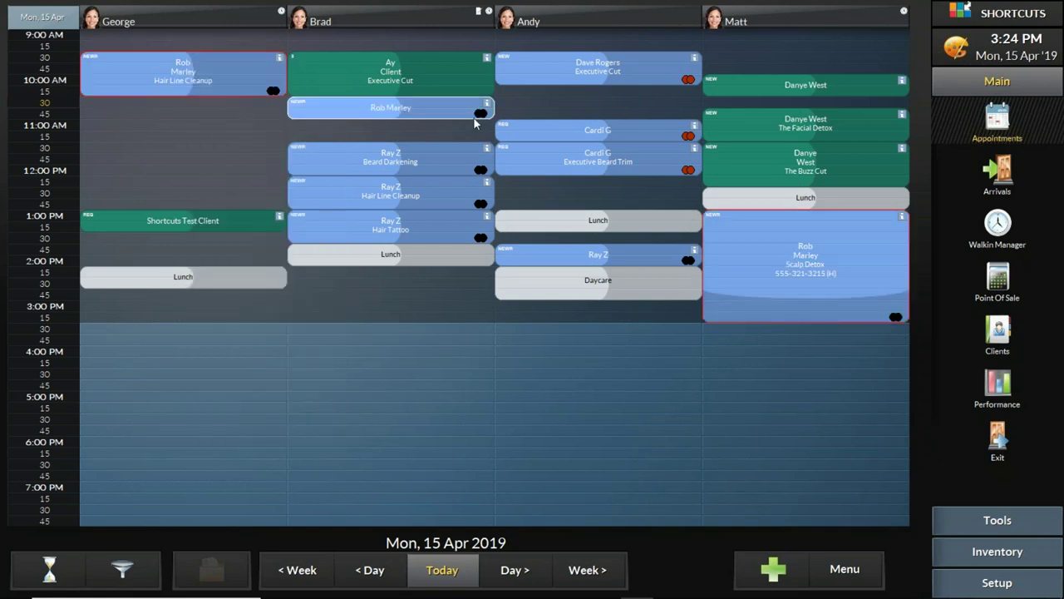
{"action": "right_click", "coordinate": [605, 134]}
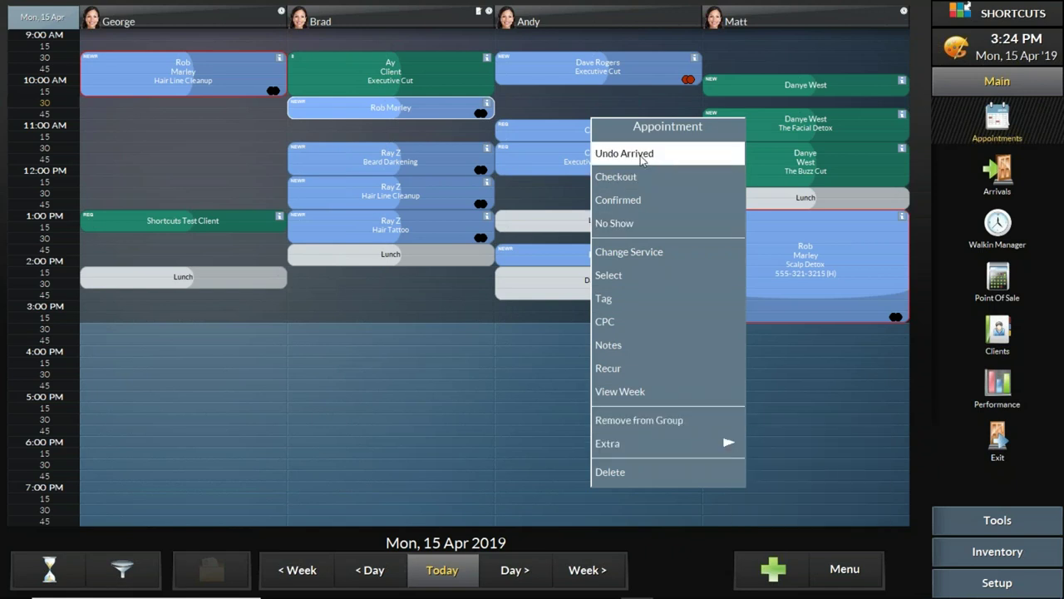
{"action": "left_click", "coordinate": [555, 159]}
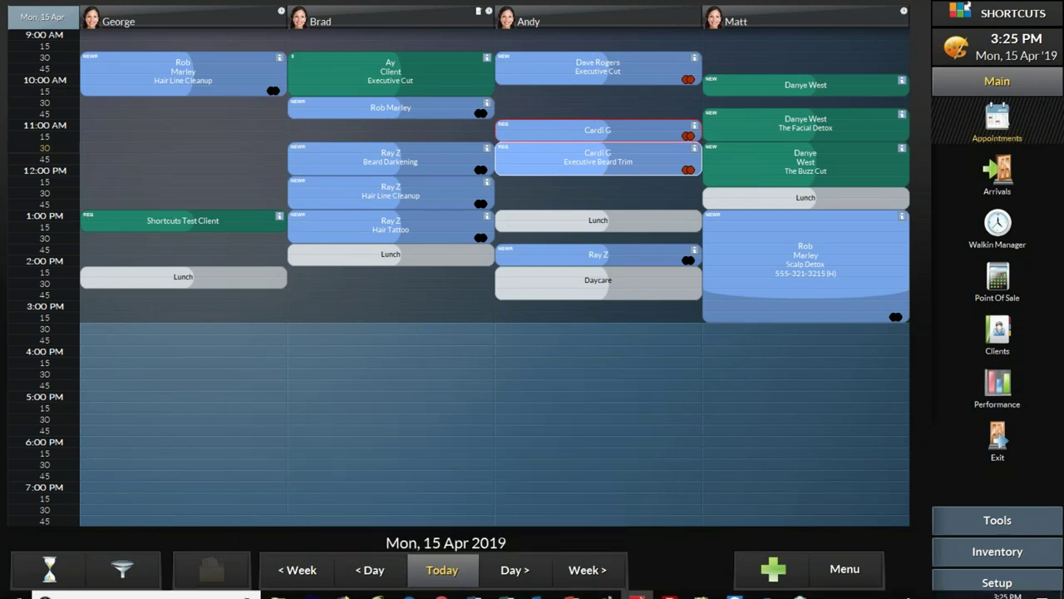
{"action": "mouse_move", "coordinate": [711, 596]}
{"action": "mouse_move", "coordinate": [576, 595]}
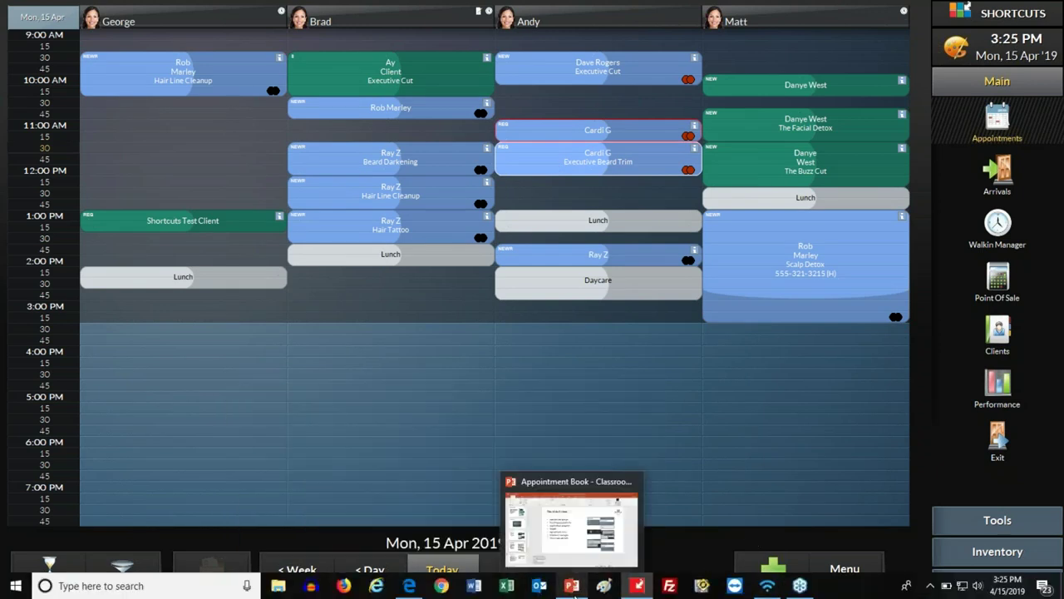
{"action": "left_click", "coordinate": [573, 587]}
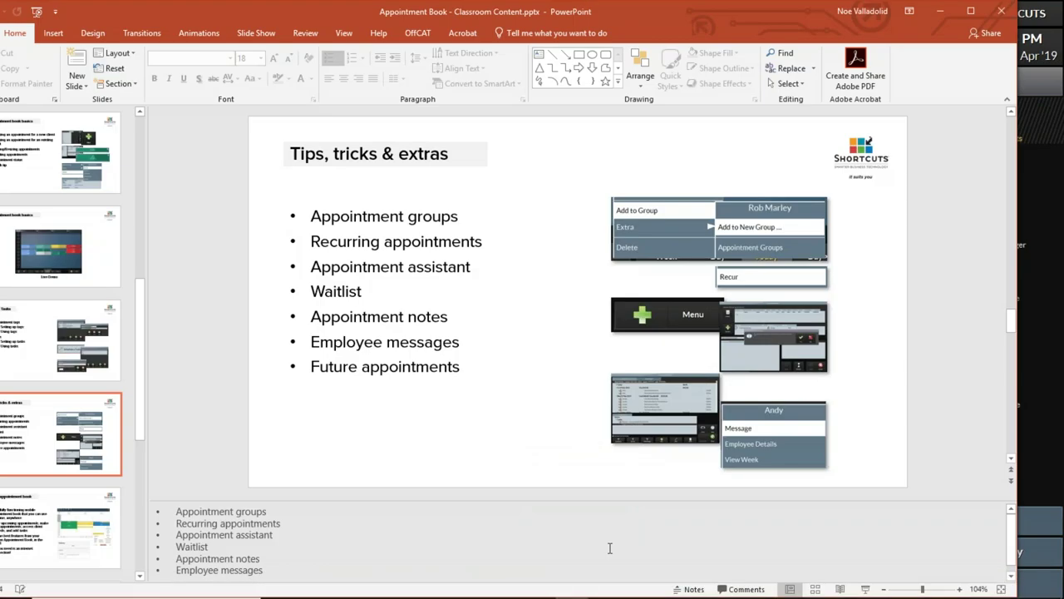
{"action": "mouse_move", "coordinate": [619, 596]}
{"action": "left_click", "coordinate": [638, 586]}
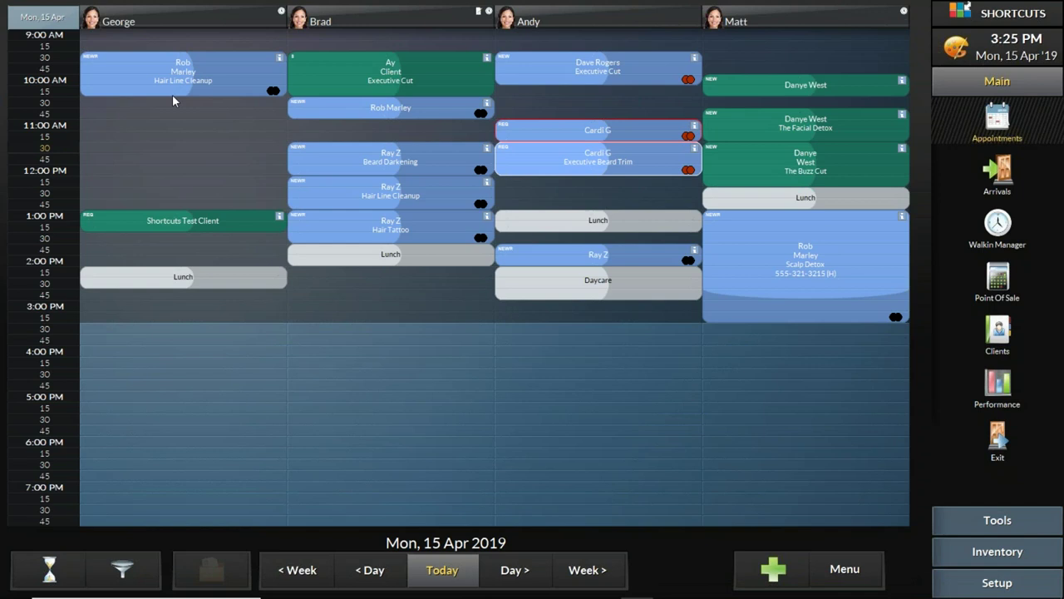
Step: Drag Shortcuts Test Client to 11:00 AM with George and choose Recur for it
{"action": "left_click_drag", "start_coordinate": [138, 213], "coordinate": [137, 134]}
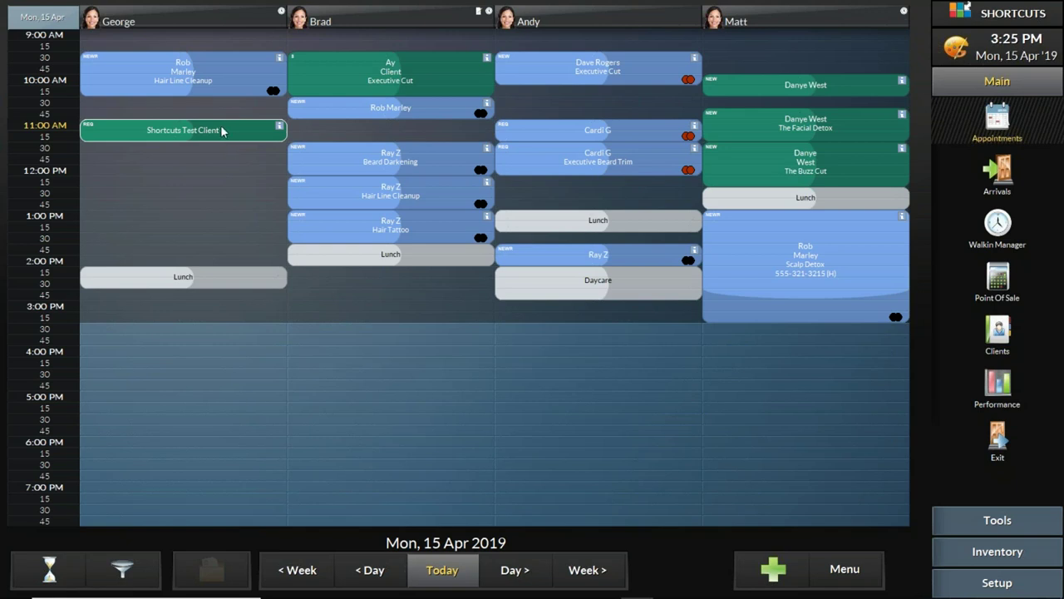
{"action": "right_click", "coordinate": [220, 131]}
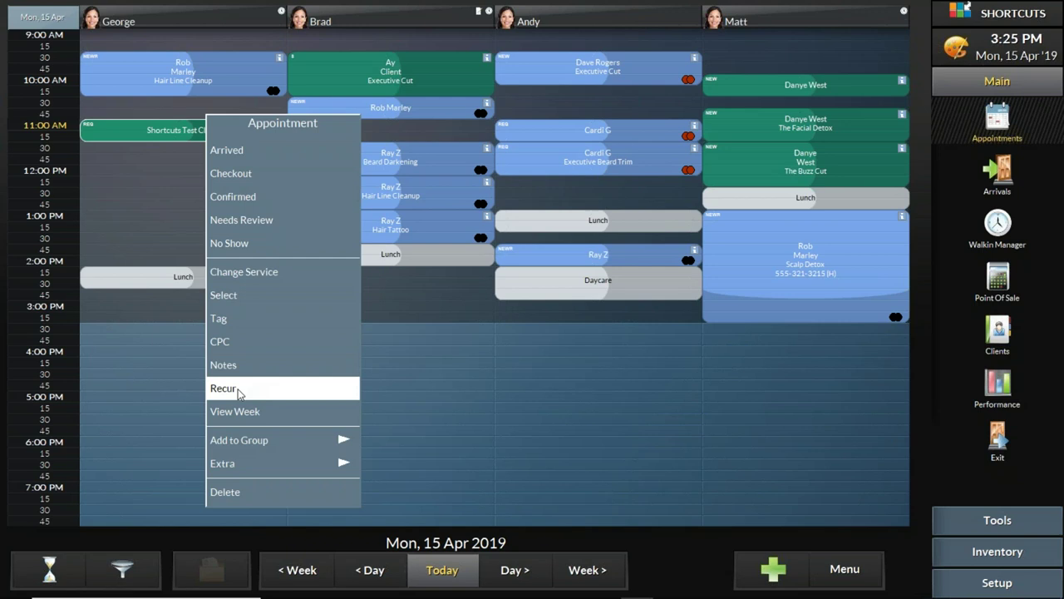
{"action": "left_click", "coordinate": [239, 393]}
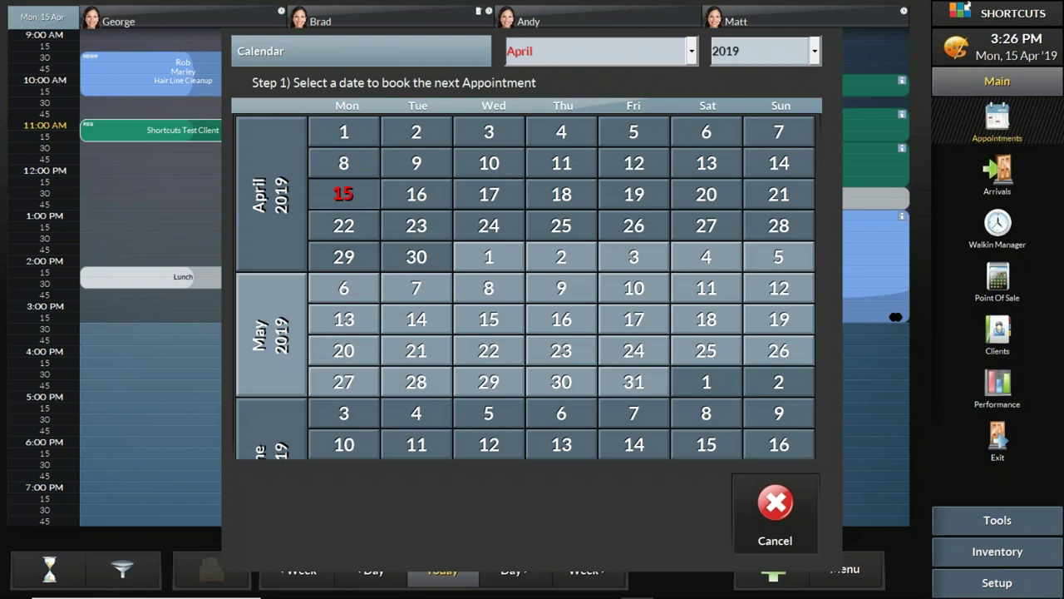
Step: Set 22 April as the next date and end the weekly repeats on 30 December 2019
{"action": "left_click", "coordinate": [355, 229]}
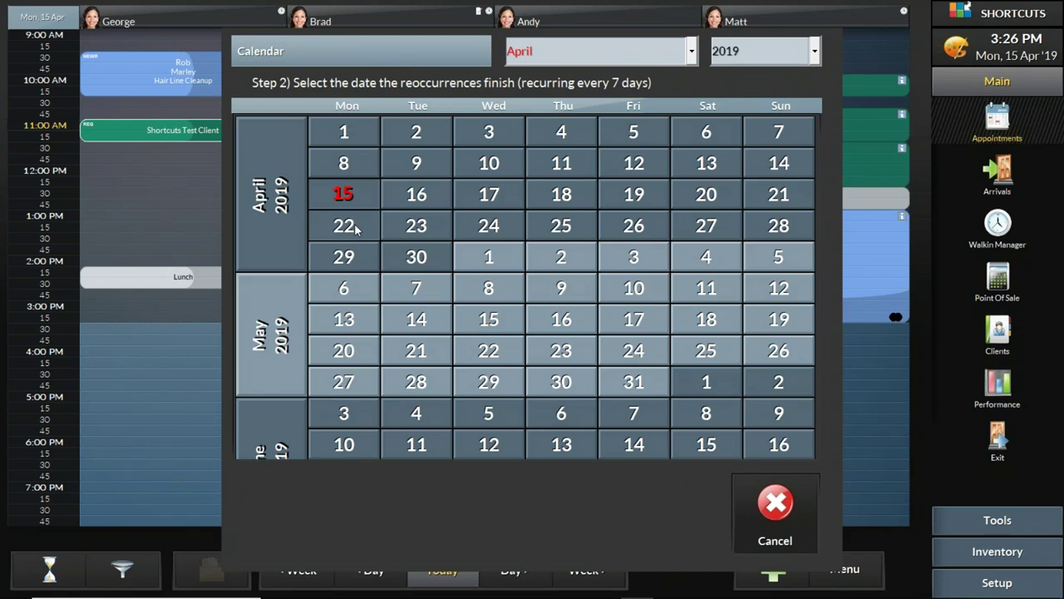
{"action": "left_click", "coordinate": [691, 55]}
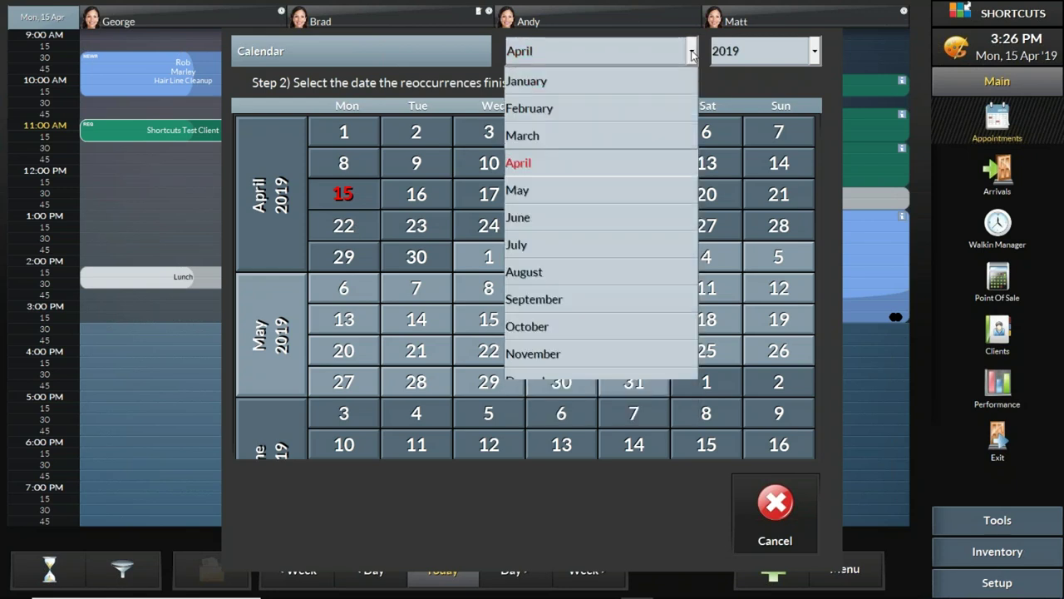
{"action": "left_click", "coordinate": [680, 54]}
{"action": "left_click", "coordinate": [687, 55]}
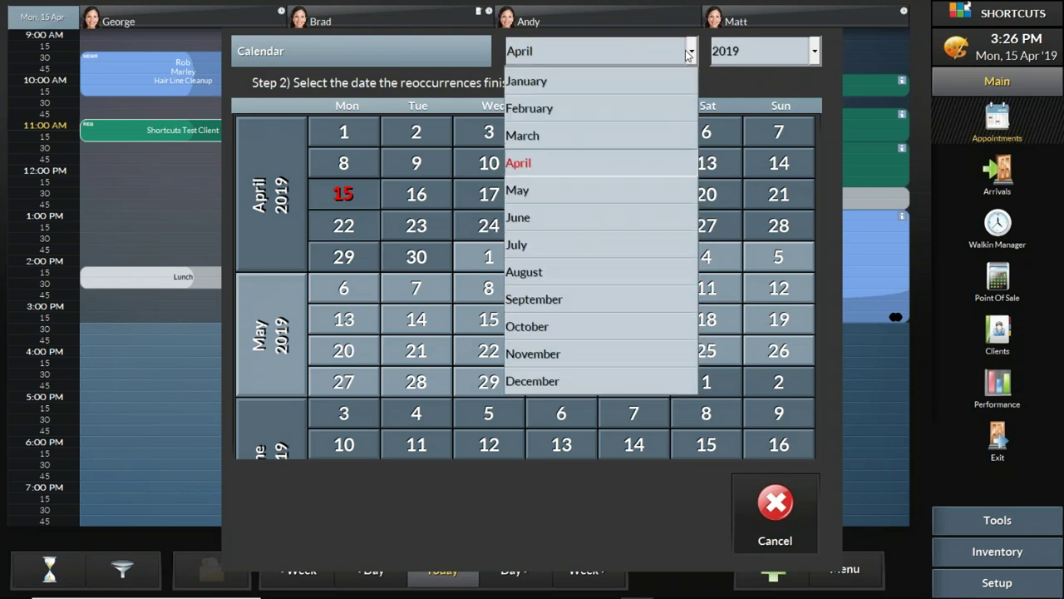
{"action": "left_click", "coordinate": [559, 382]}
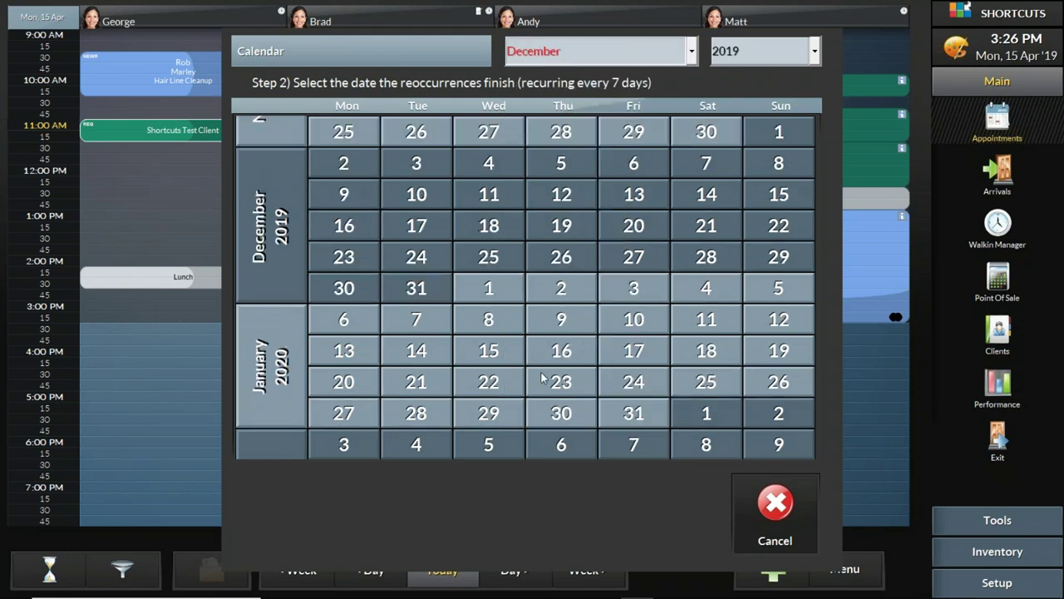
{"action": "left_click", "coordinate": [339, 291]}
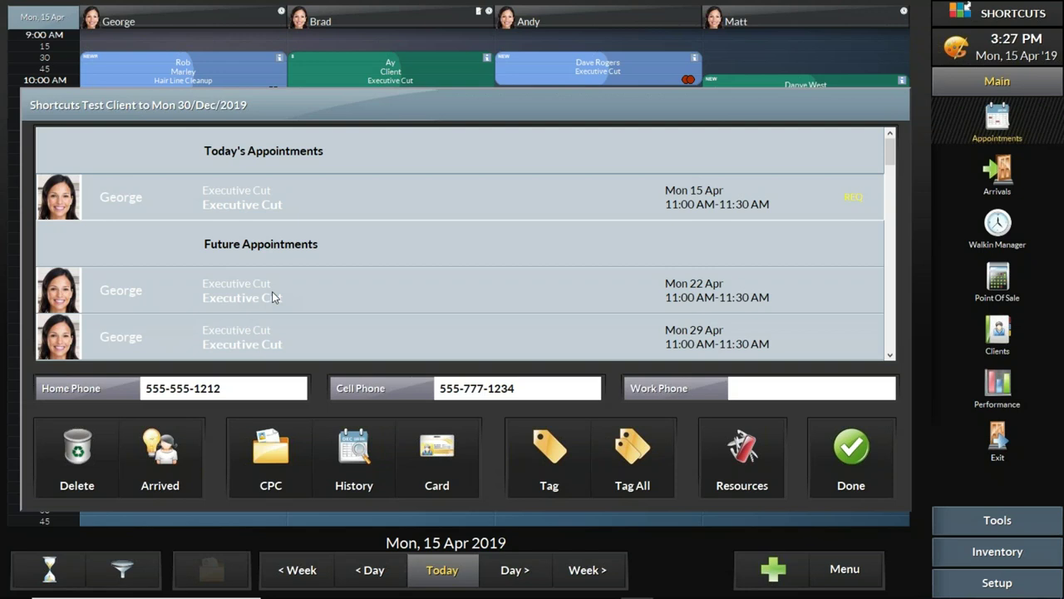
Step: Close the recurring appointments list, then select the test client's appointment and George's Lunch block
{"action": "left_click", "coordinate": [851, 456]}
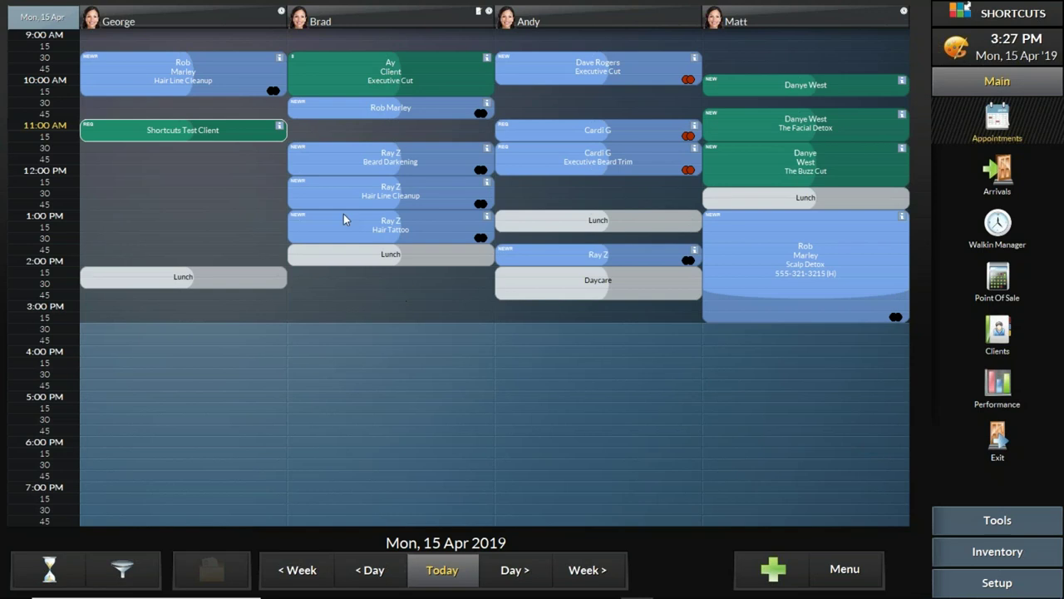
{"action": "left_click", "coordinate": [248, 137]}
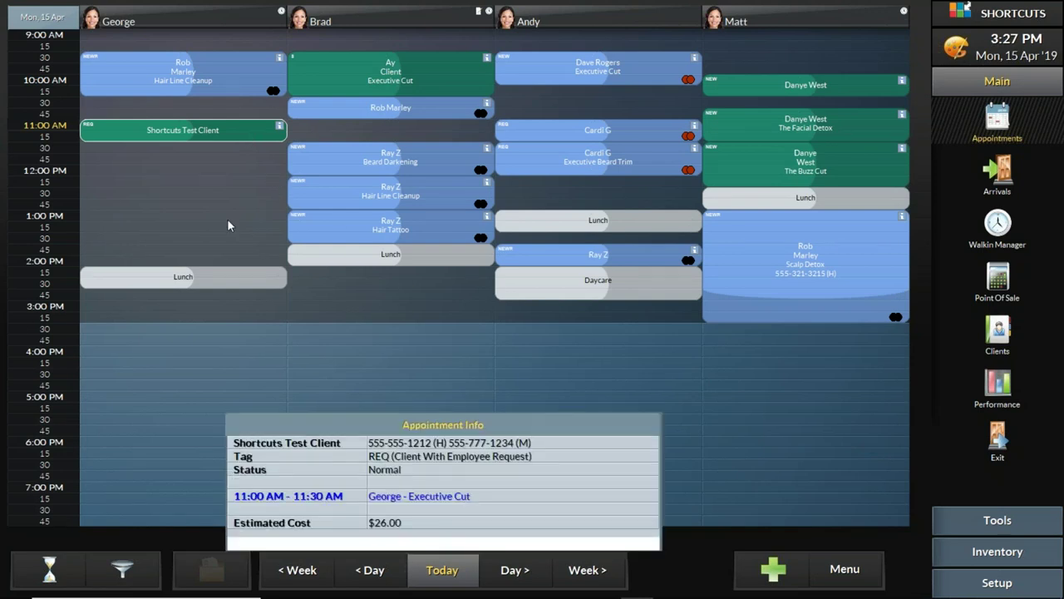
{"action": "left_click", "coordinate": [223, 281]}
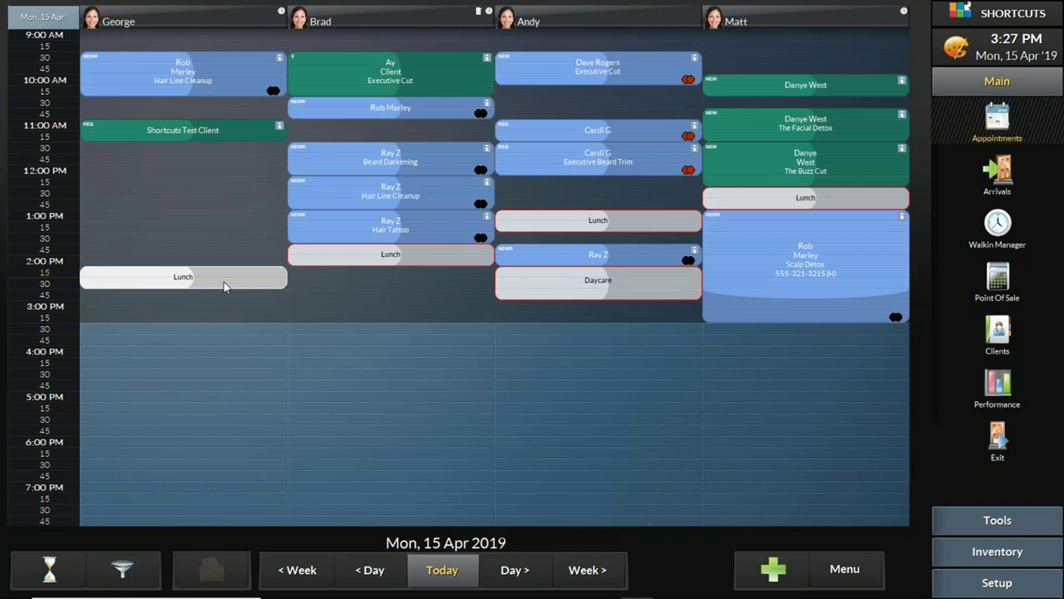
Step: Drag George's Lunch block to 3:00 PM and choose Recur from its Task menu
{"action": "left_click", "coordinate": [126, 296]}
{"action": "left_click_drag", "start_coordinate": [126, 312], "coordinate": [128, 321]}
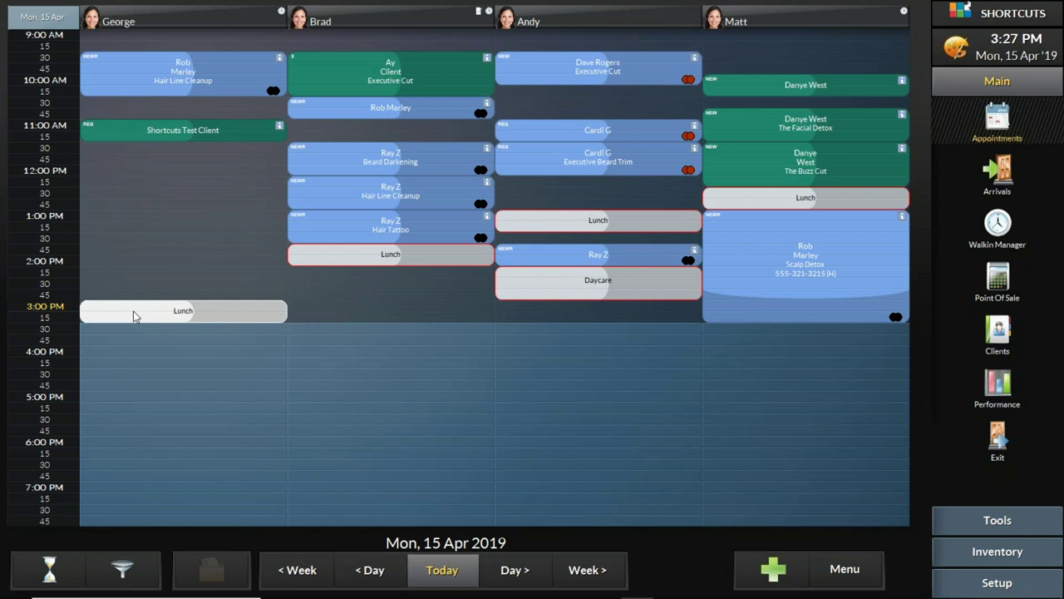
{"action": "left_click", "coordinate": [133, 311]}
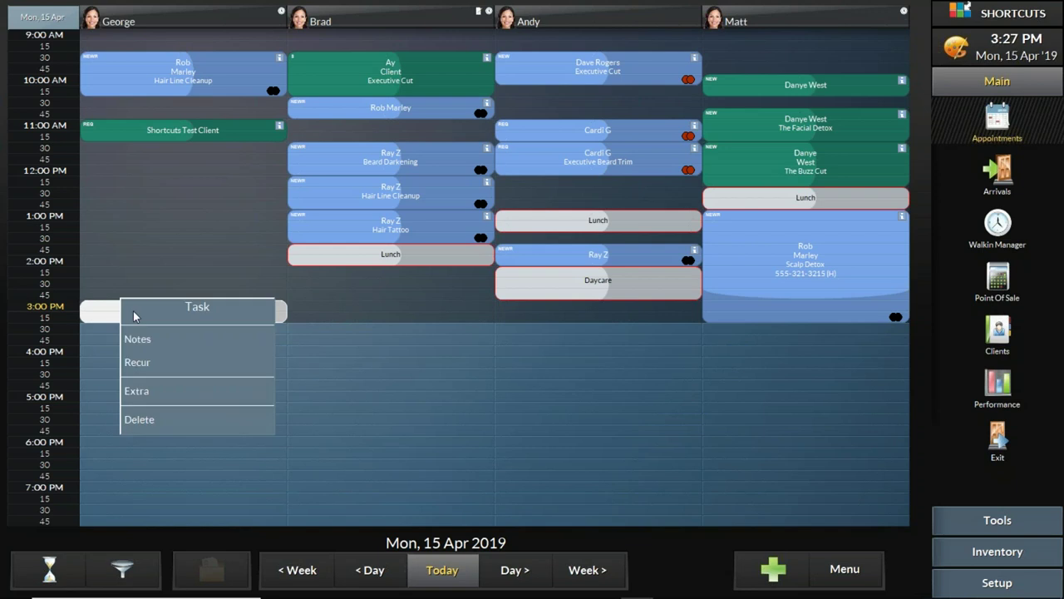
{"action": "left_click", "coordinate": [155, 364]}
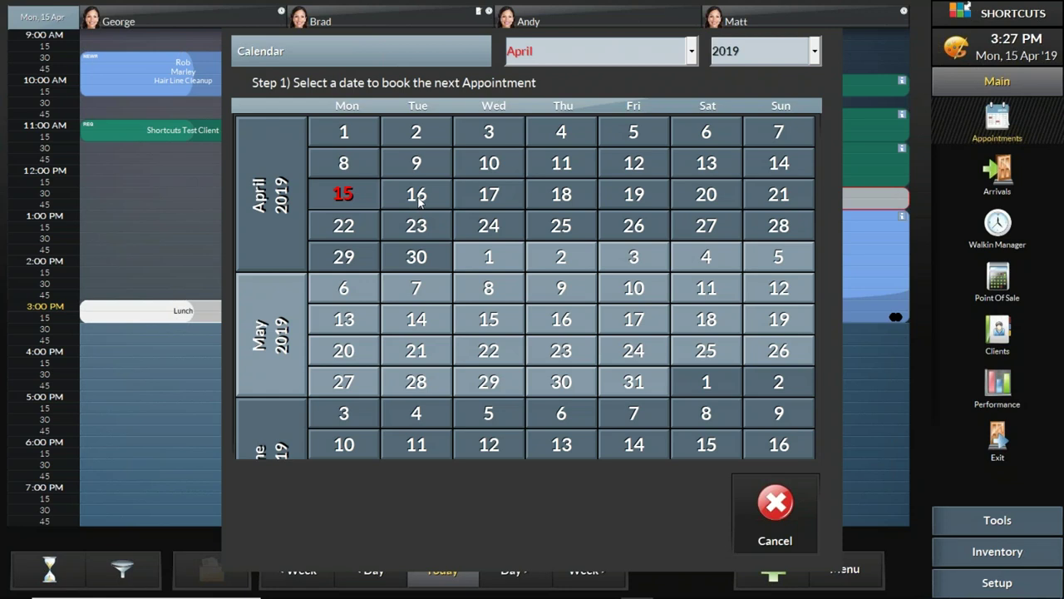
Step: Set the lunch's next date to 16 April and end date to 31 July, then dismiss the clashes
{"action": "left_click", "coordinate": [421, 200]}
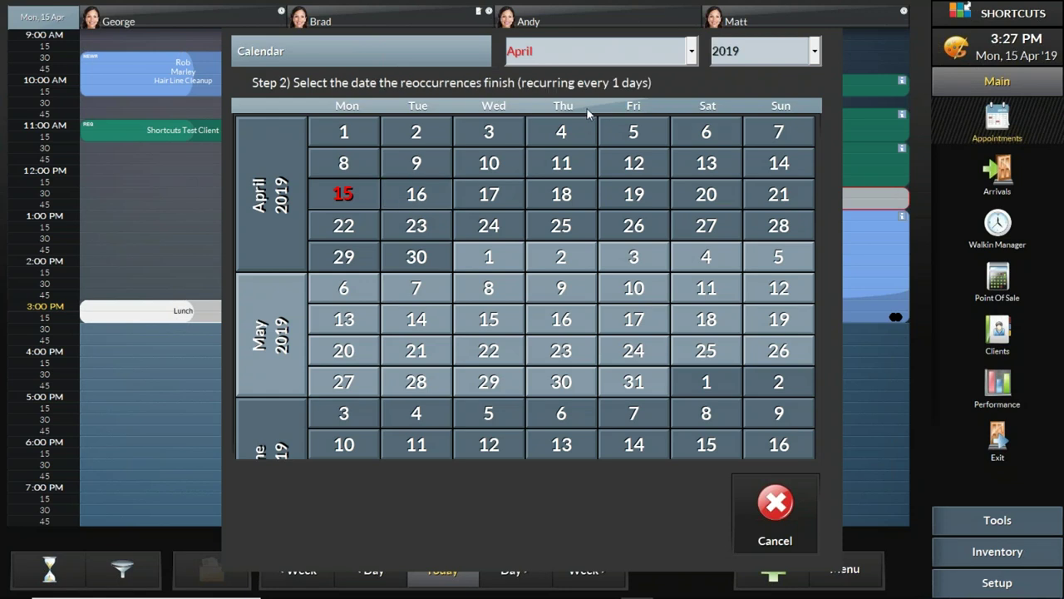
{"action": "left_click", "coordinate": [690, 53]}
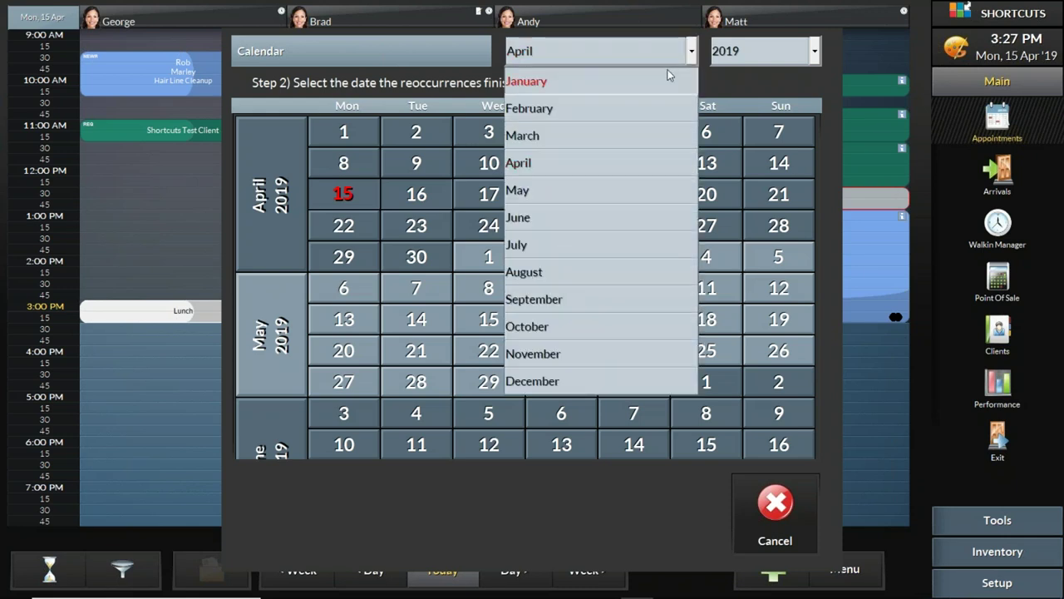
{"action": "left_click", "coordinate": [580, 246]}
{"action": "left_click", "coordinate": [501, 261]}
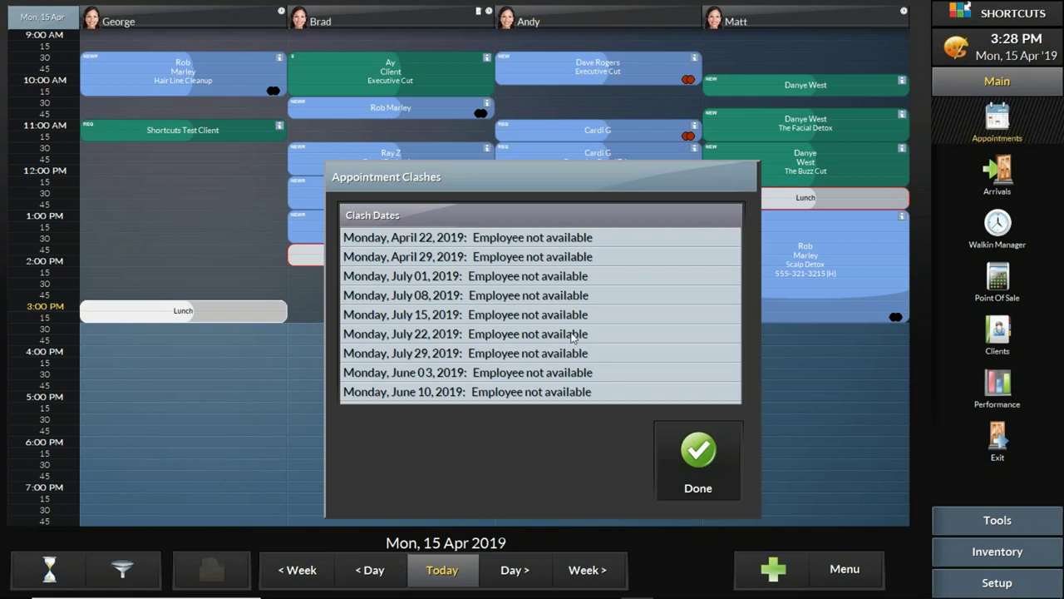
{"action": "left_click", "coordinate": [698, 452]}
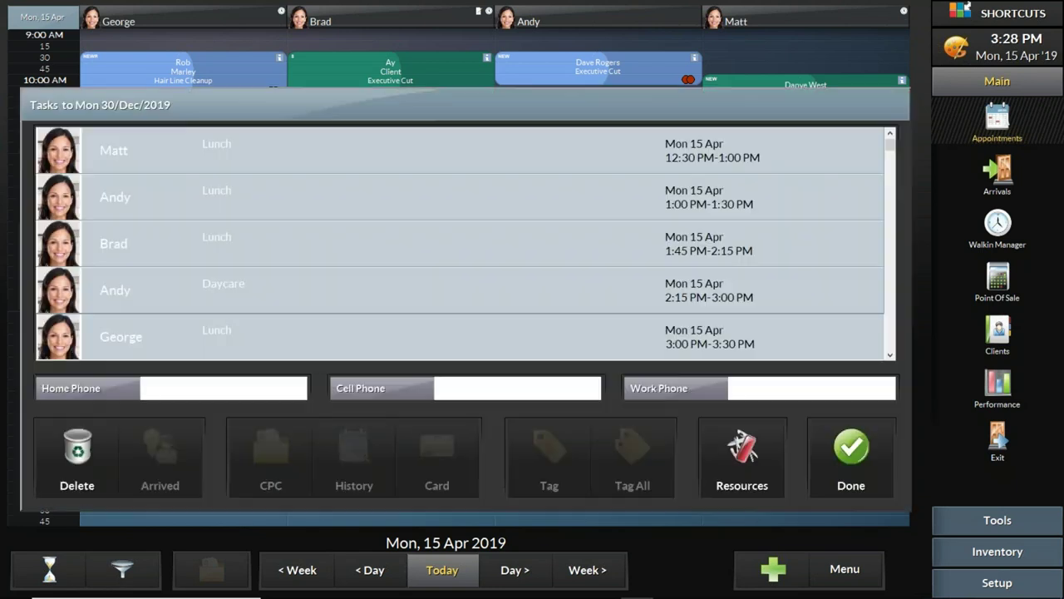
Step: Close the recurring tasks list, view the test client's appointment, and switch to PowerPoint
{"action": "left_click", "coordinate": [841, 453]}
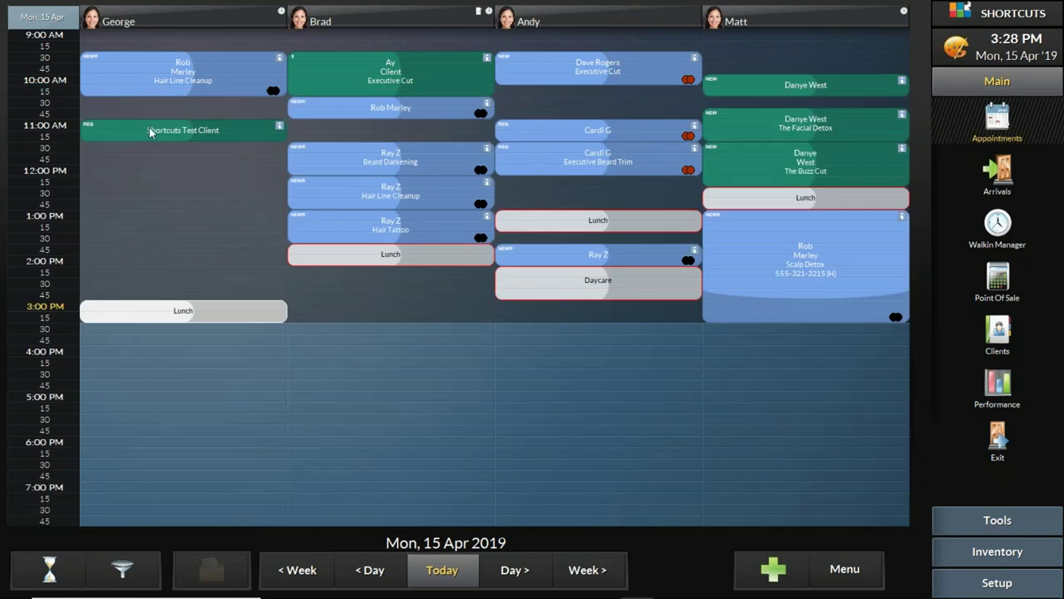
{"action": "left_click", "coordinate": [148, 135]}
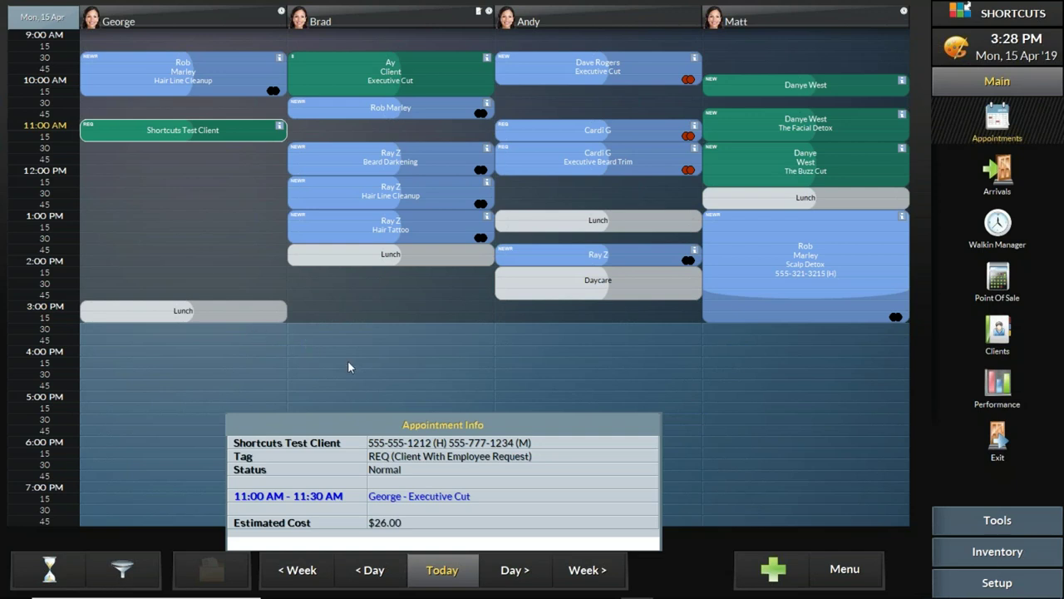
{"action": "left_click", "coordinate": [573, 585]}
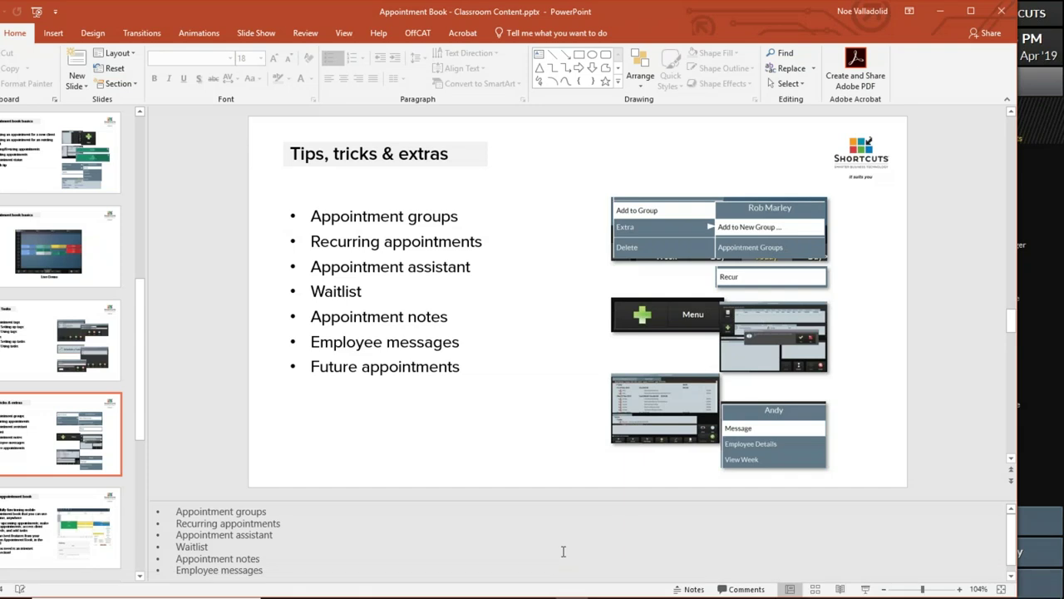
Step: Minimise PowerPoint from the taskbar to bring back the 15 Apr 2019 appointment book
{"action": "mouse_move", "coordinate": [624, 596]}
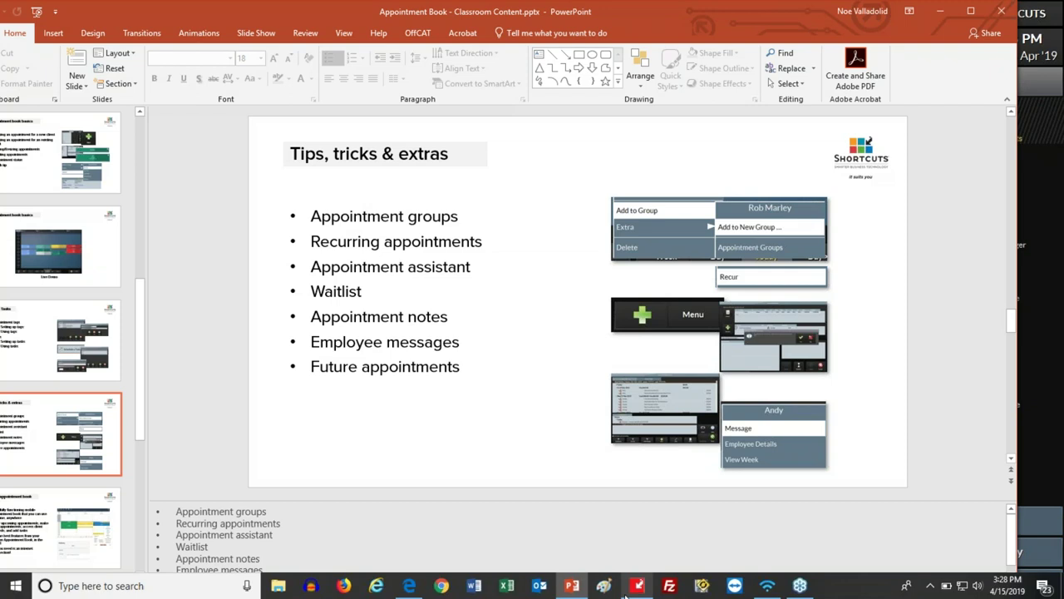
{"action": "left_click", "coordinate": [574, 585]}
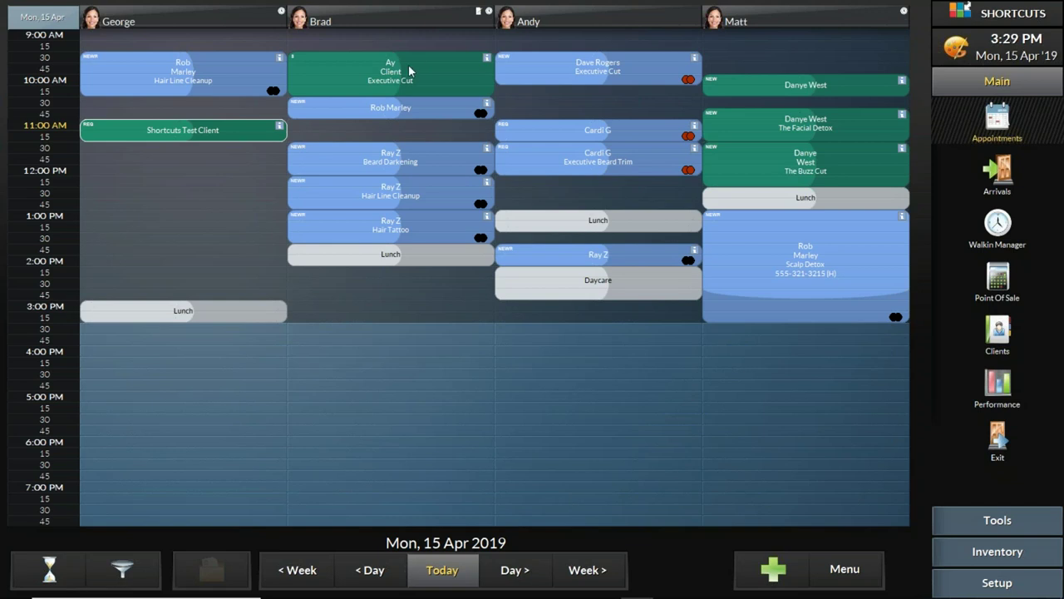
Step: Open Ay Client's appointment in Brad's column to list today's Executive Cut and the 19 and 22 Apr cuts
{"action": "mouse_move", "coordinate": [164, 79]}
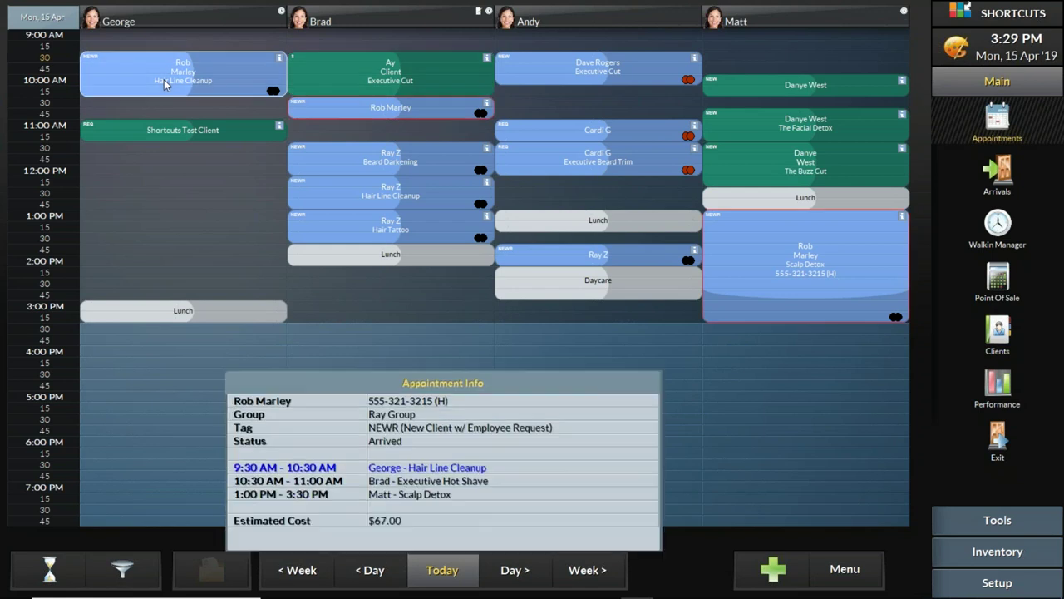
{"action": "mouse_move", "coordinate": [616, 74]}
{"action": "left_click", "coordinate": [342, 70]}
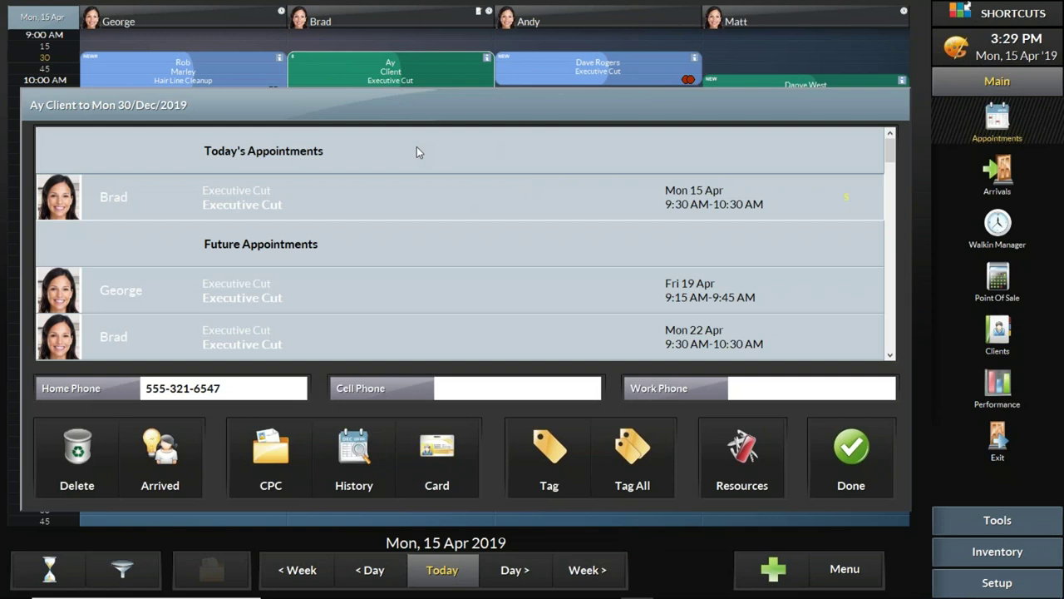
Step: Bring up Ay Client's visit history, showing past services and payments back to 25 Mar 2019
{"action": "left_click", "coordinate": [353, 454]}
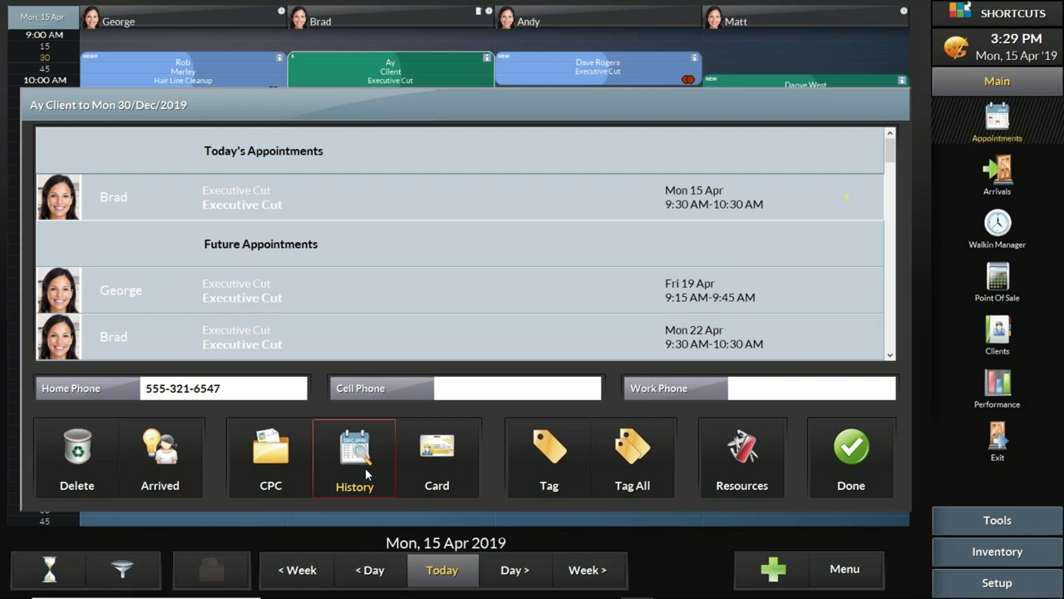
{"action": "left_click", "coordinate": [373, 464]}
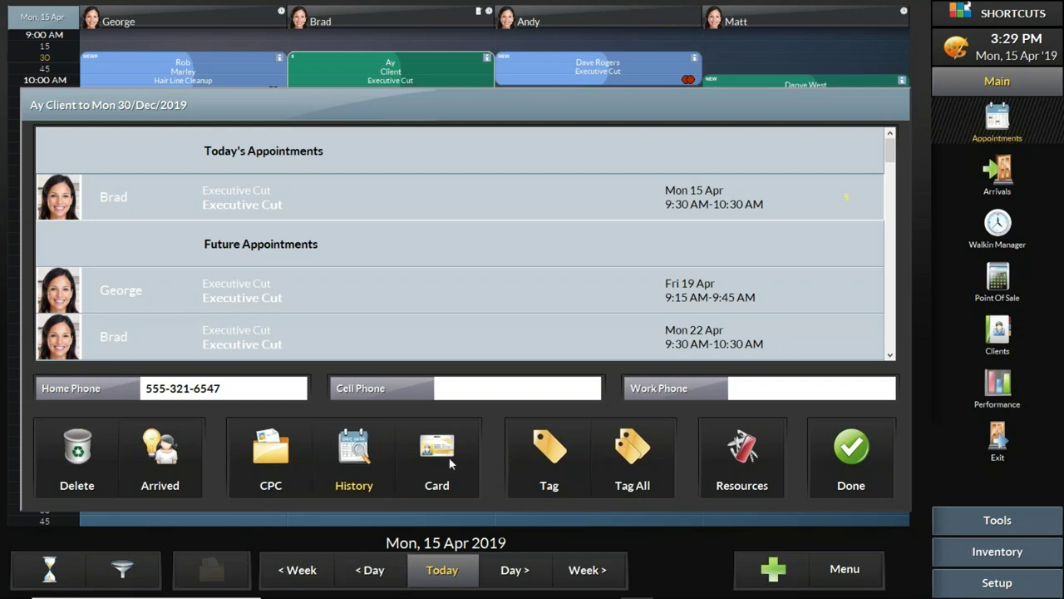
{"action": "left_click", "coordinate": [478, 456]}
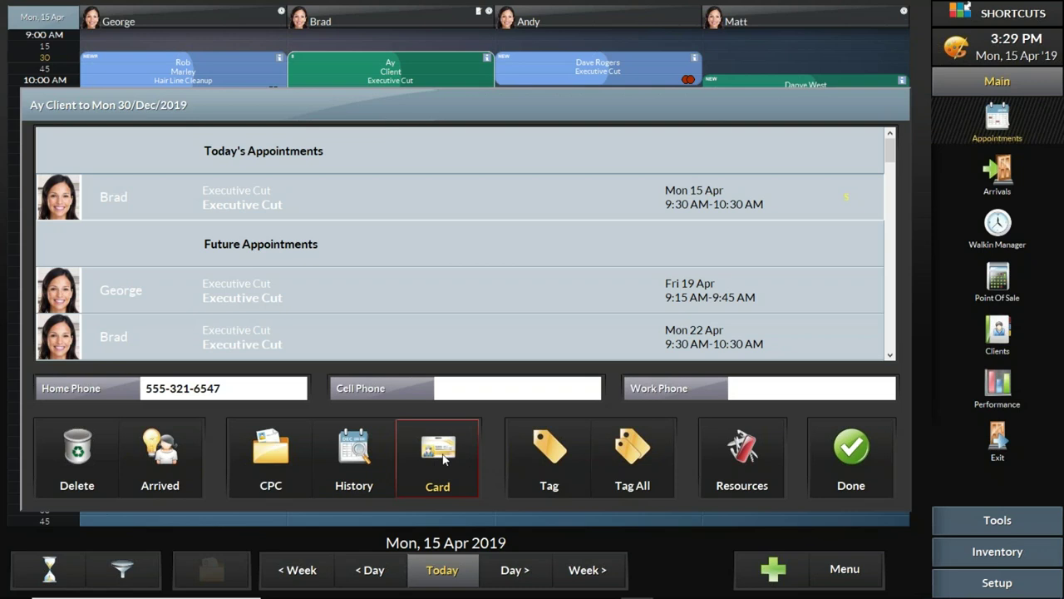
{"action": "left_click", "coordinate": [352, 454]}
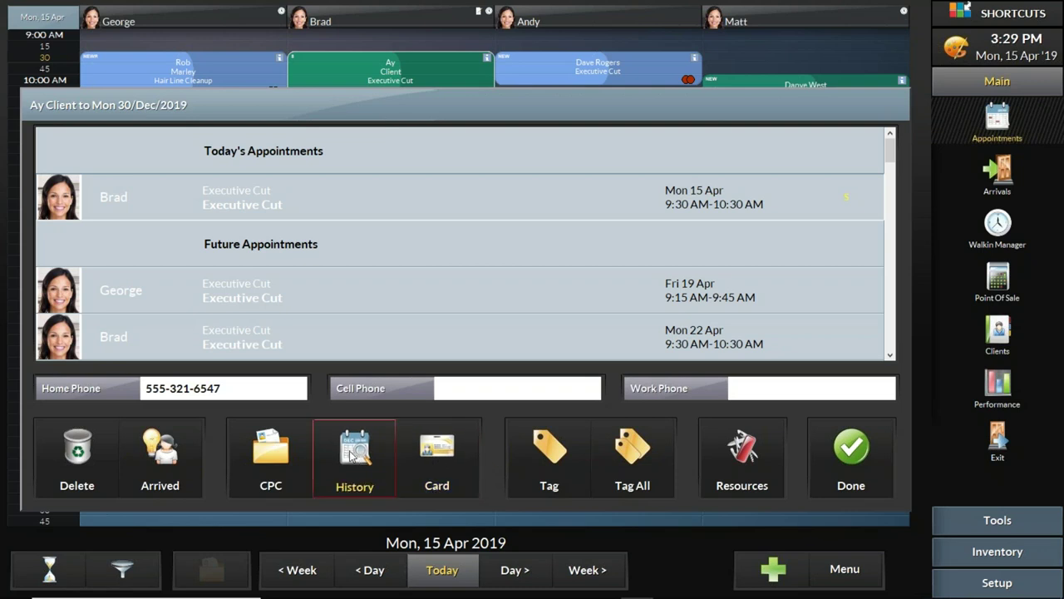
{"action": "left_click", "coordinate": [353, 453]}
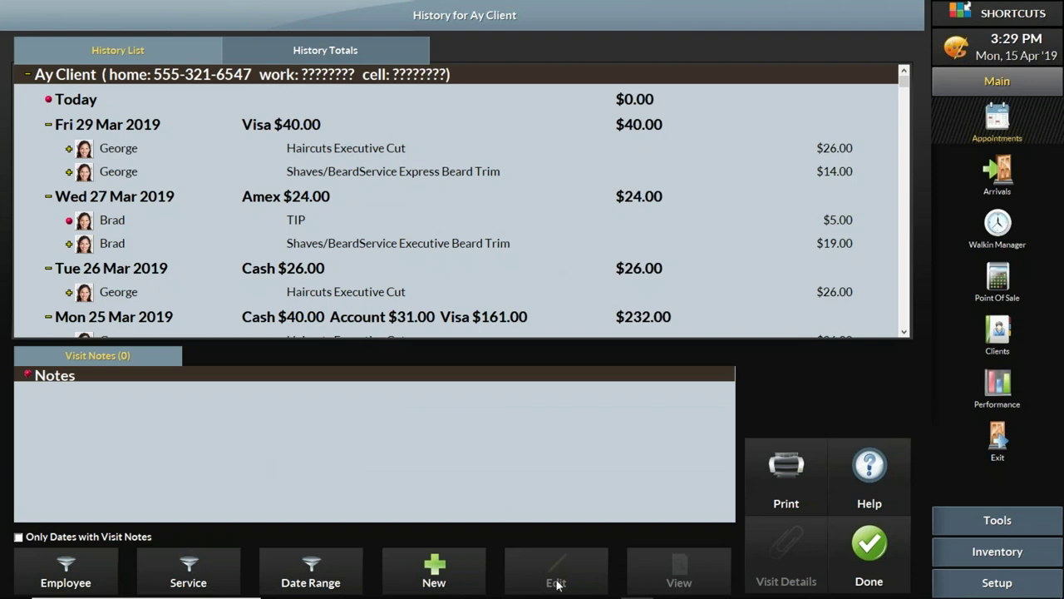
Step: Save a new visit note 'Clipper cut, 3 on the top 2 on the sides' / '2nn 3c 2vol' and return to the book
{"action": "left_click", "coordinate": [456, 569]}
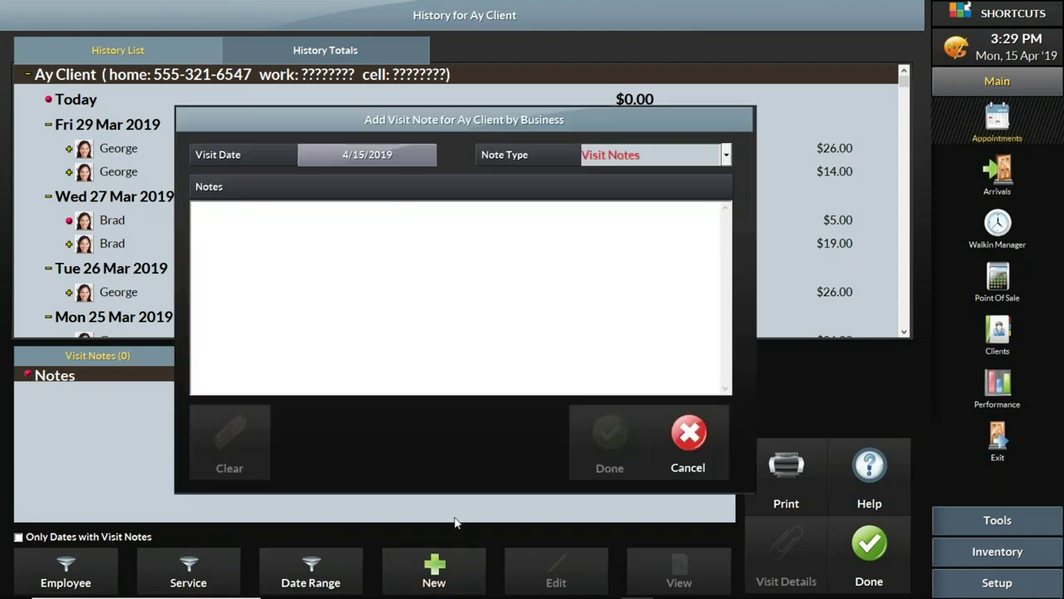
{"action": "left_click", "coordinate": [383, 316]}
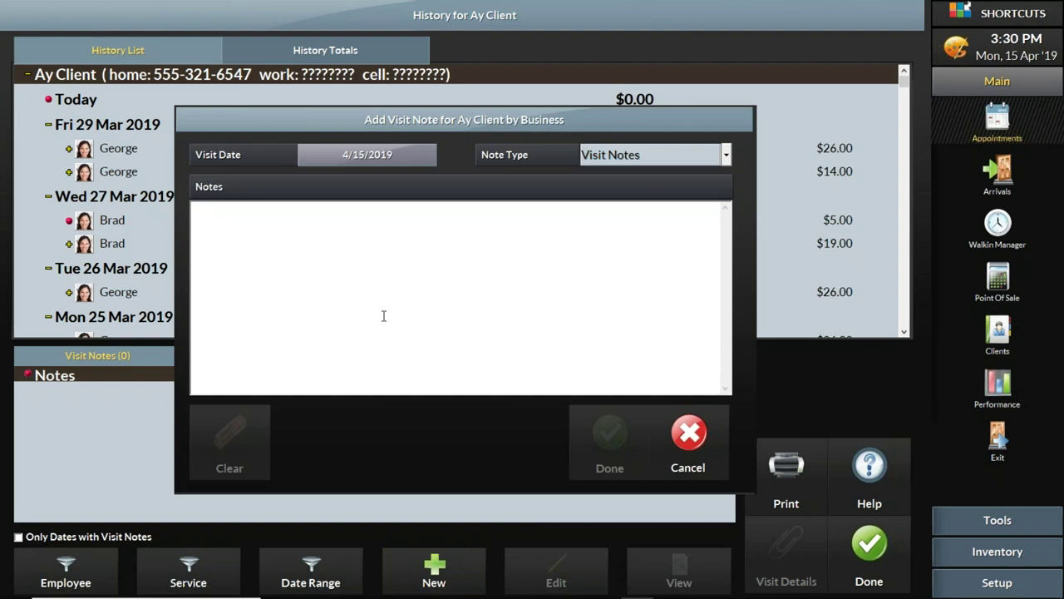
{"action": "type", "text": "Clip"}
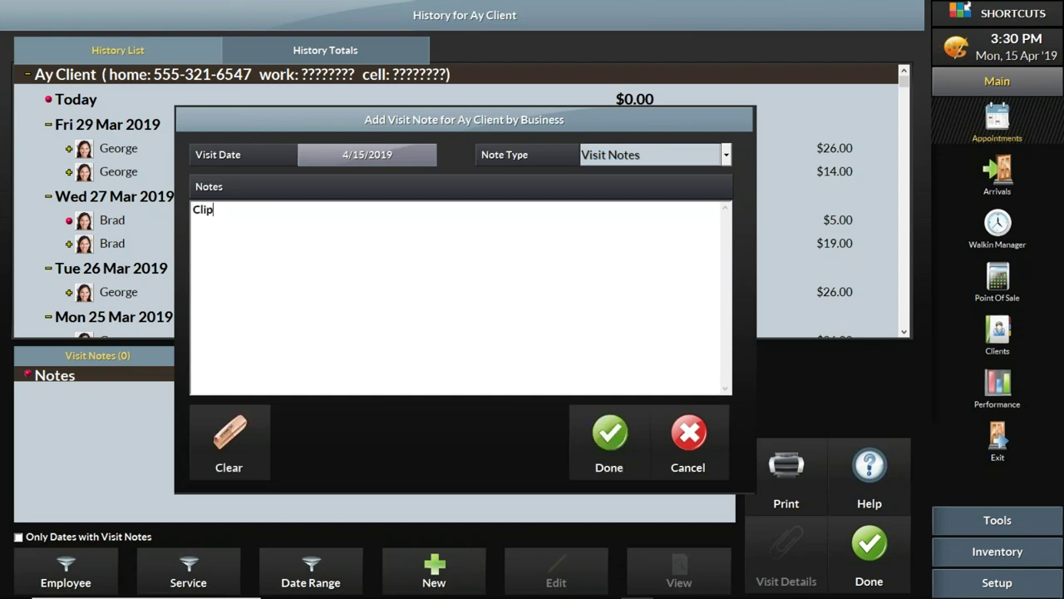
{"action": "type", "text": "per cut, 3 on the "}
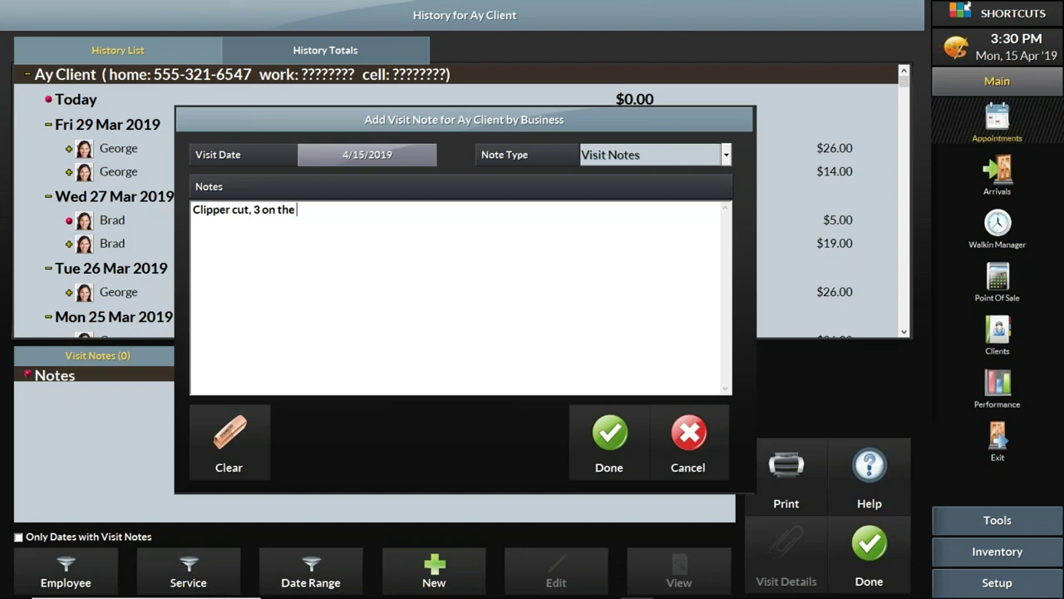
{"action": "type", "text": "top 2 on the sides"}
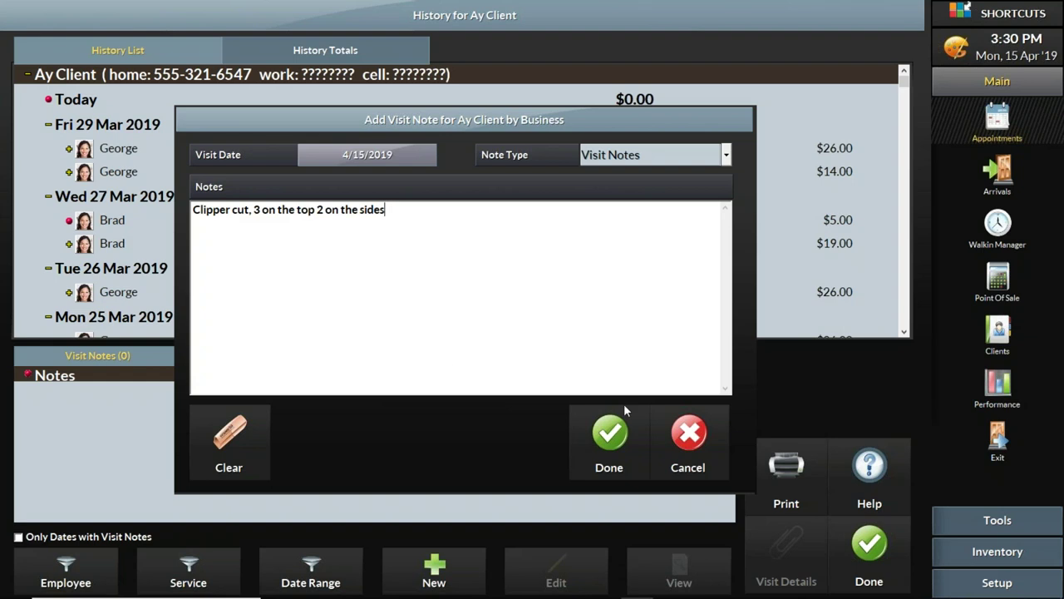
{"action": "key", "text": "Return"}
{"action": "type", "text": "2nn 3c 2vol"}
{"action": "left_click", "coordinate": [612, 439]}
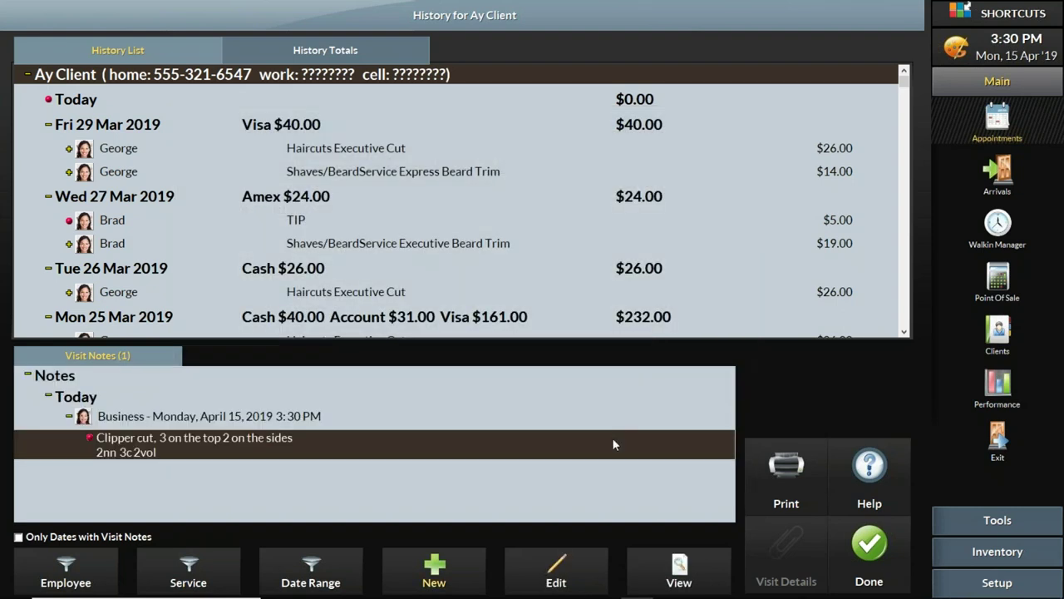
{"action": "left_click", "coordinate": [868, 547]}
{"action": "left_click", "coordinate": [850, 463]}
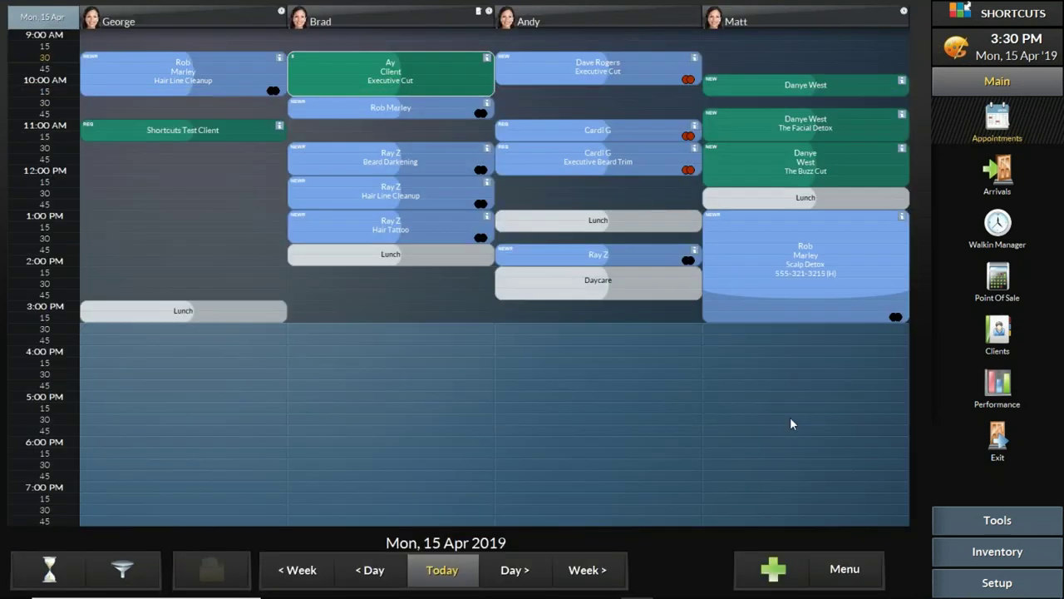
Step: Move Ay Client's 9:30 appointment from Brad to Matt, then print the clipper-cut note from the history
{"action": "left_click_drag", "start_coordinate": [445, 87], "coordinate": [448, 69]}
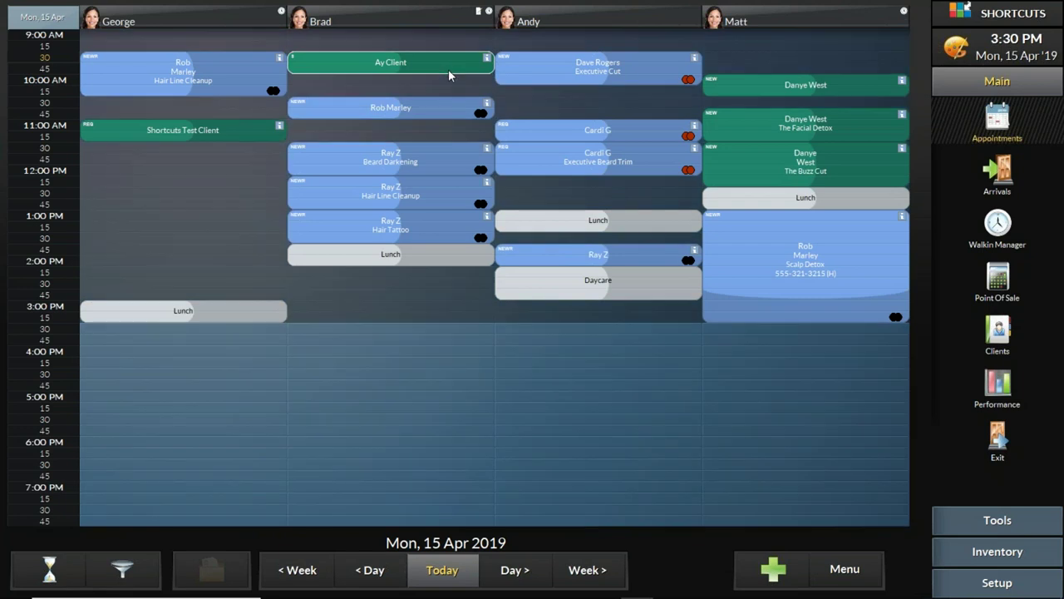
{"action": "left_click_drag", "start_coordinate": [339, 67], "coordinate": [753, 65]}
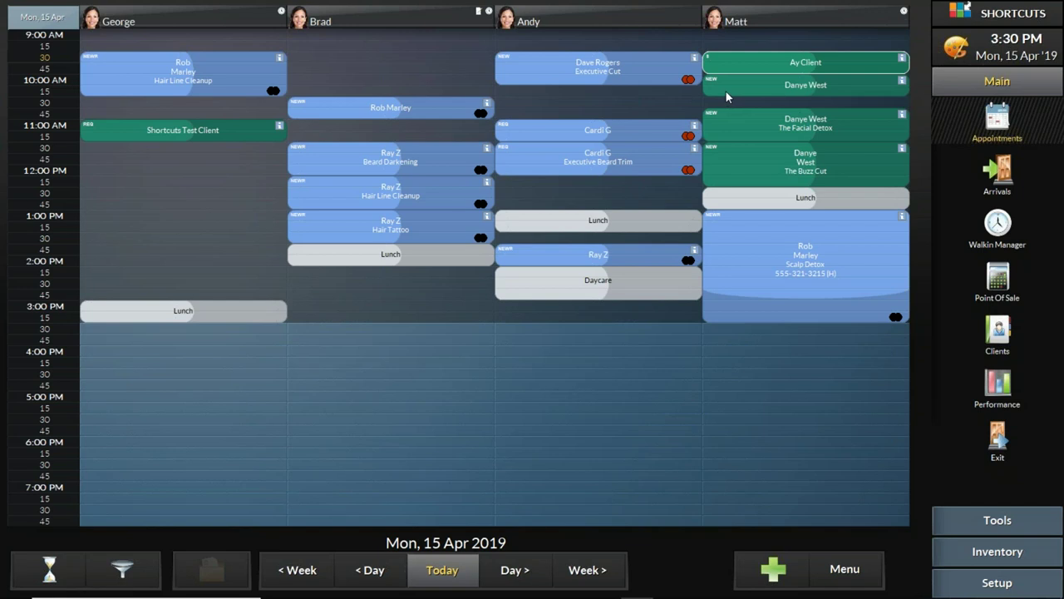
{"action": "left_click", "coordinate": [757, 60]}
{"action": "left_click", "coordinate": [383, 456]}
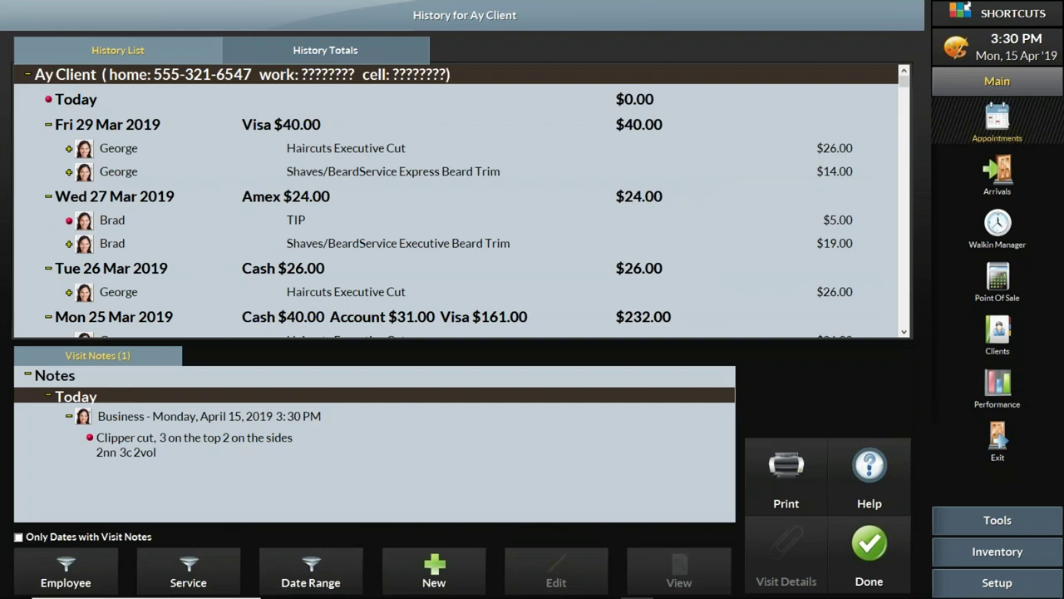
{"action": "left_click", "coordinate": [297, 443]}
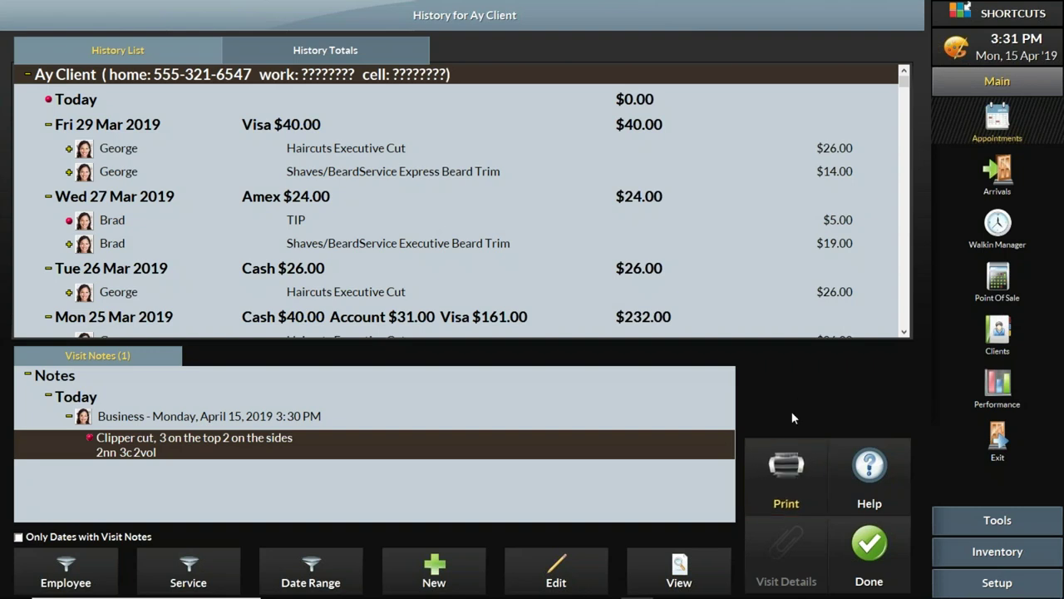
{"action": "left_click", "coordinate": [788, 468]}
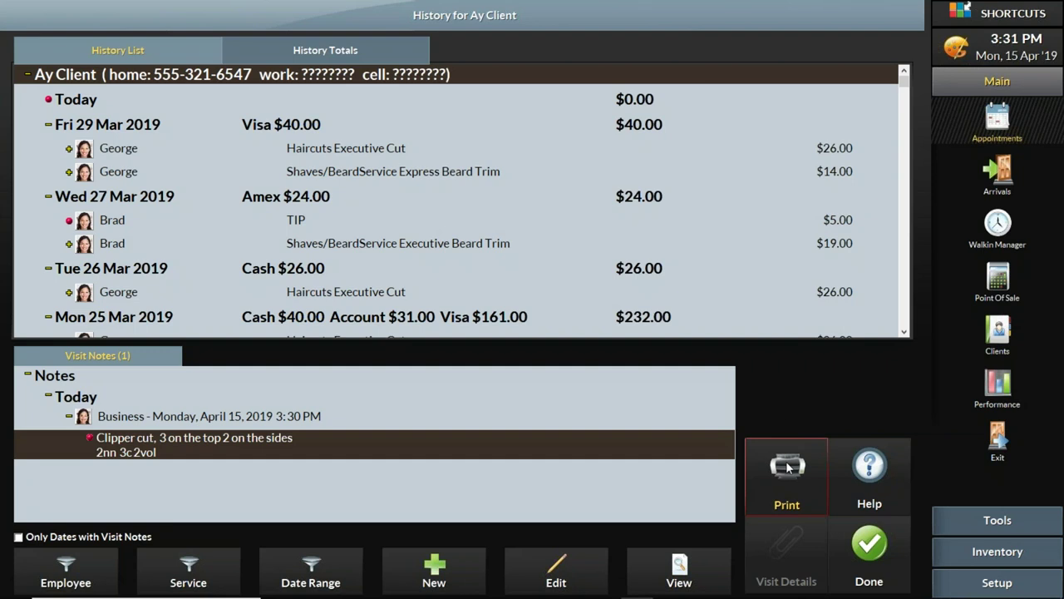
{"action": "left_click", "coordinate": [865, 531]}
{"action": "left_click", "coordinate": [835, 457]}
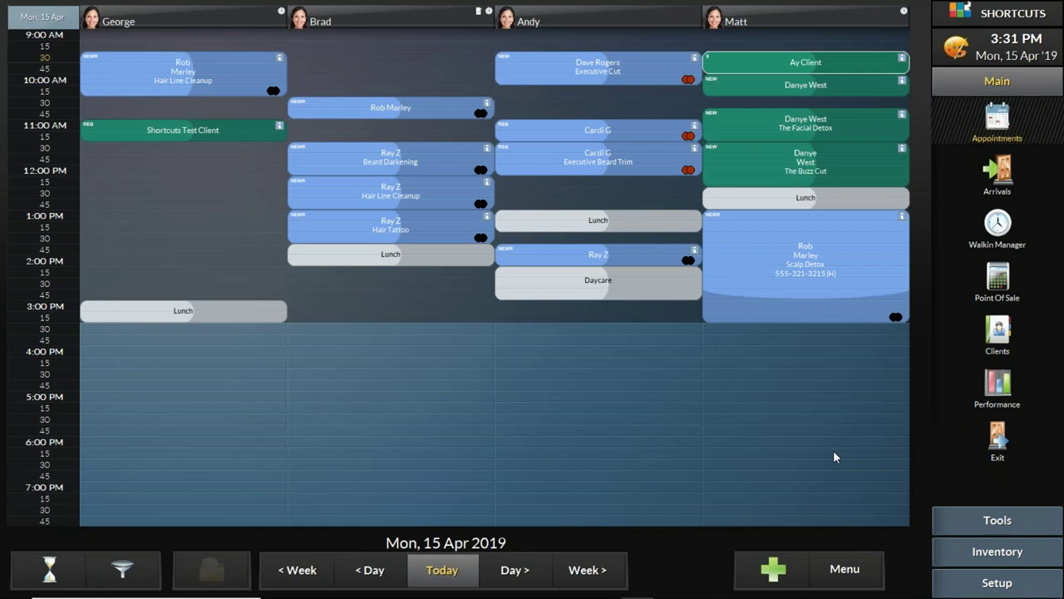
Step: Drag Ay Client's appointment back to Brad's 9:30 slot and recheck the client's history
{"action": "left_click_drag", "start_coordinate": [736, 63], "coordinate": [324, 71]}
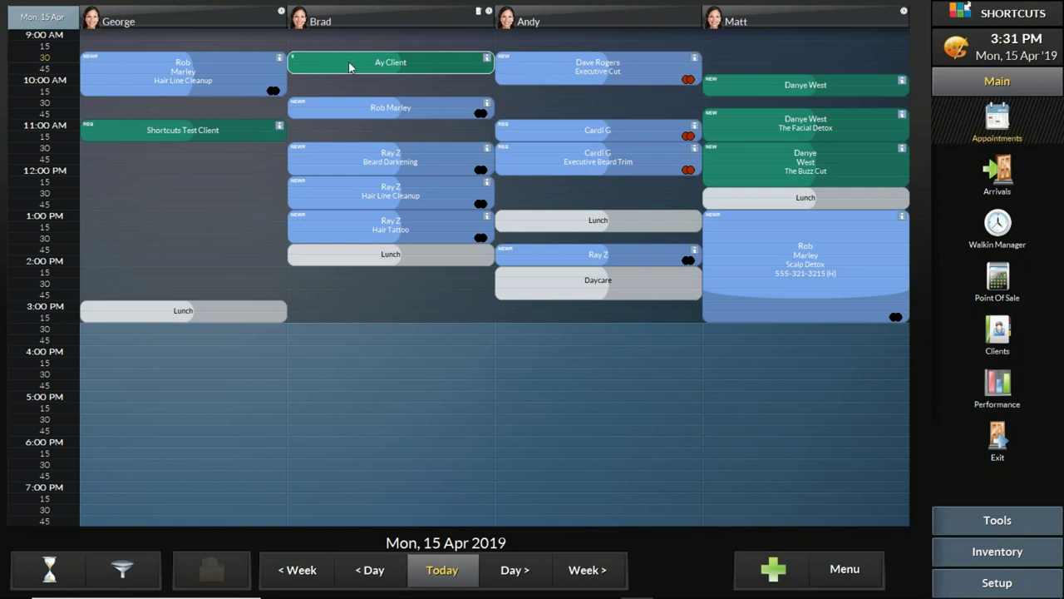
{"action": "left_click", "coordinate": [349, 67]}
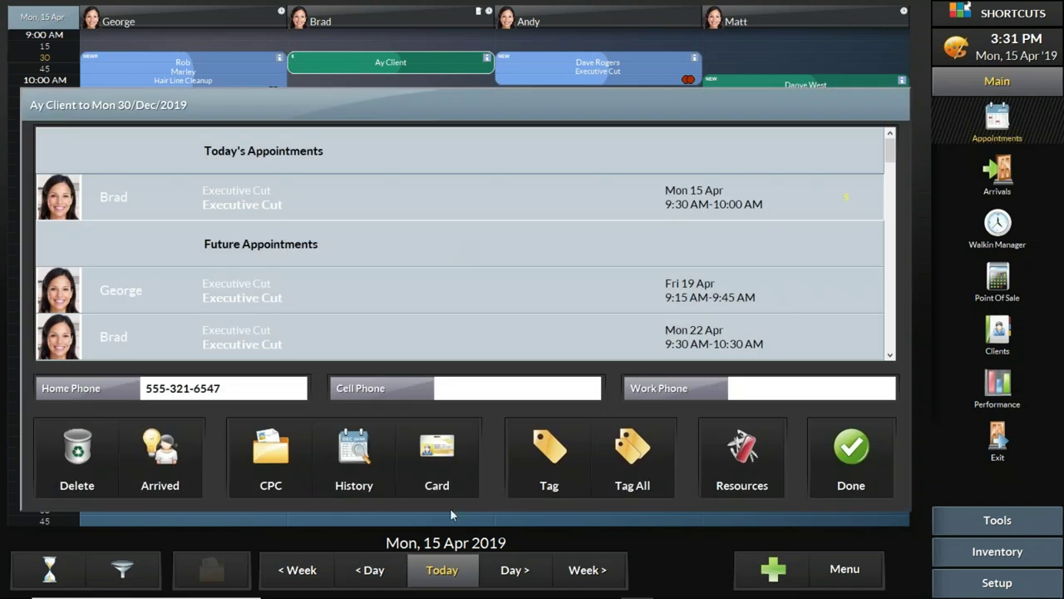
{"action": "left_click", "coordinate": [354, 482]}
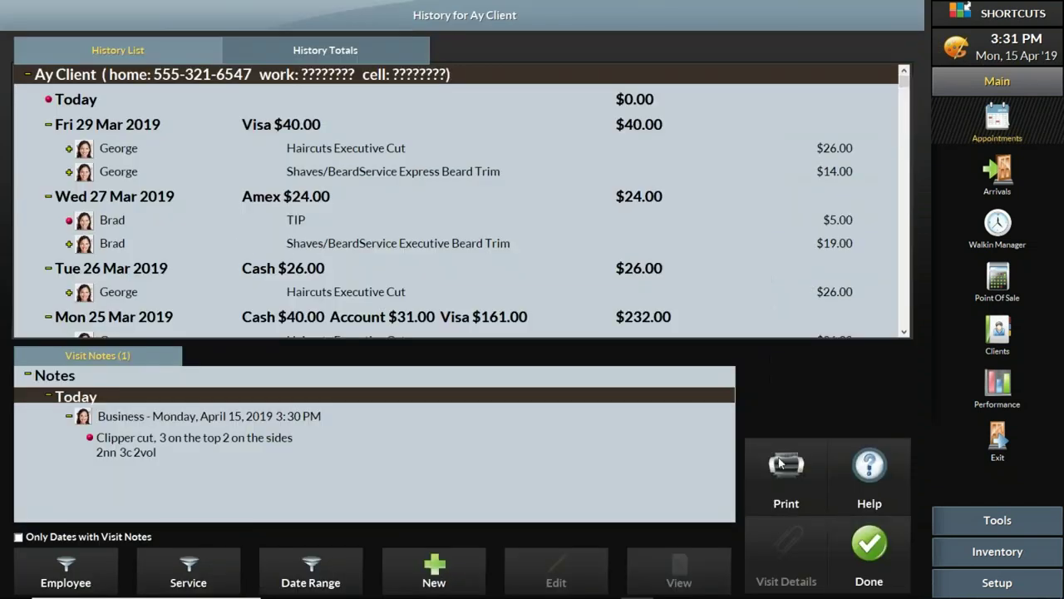
{"action": "left_click", "coordinate": [856, 544]}
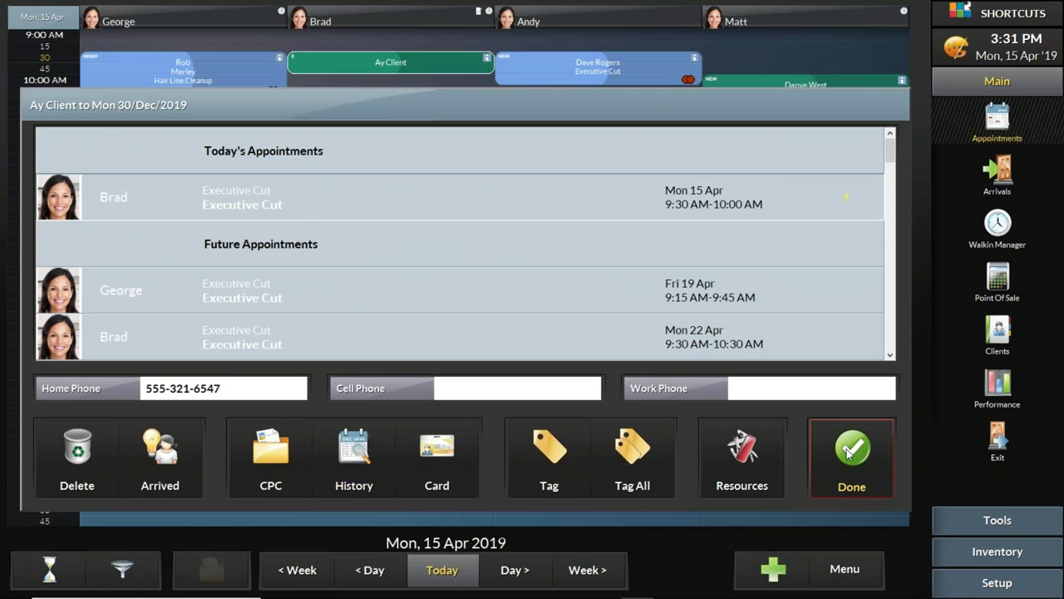
{"action": "left_click", "coordinate": [850, 447]}
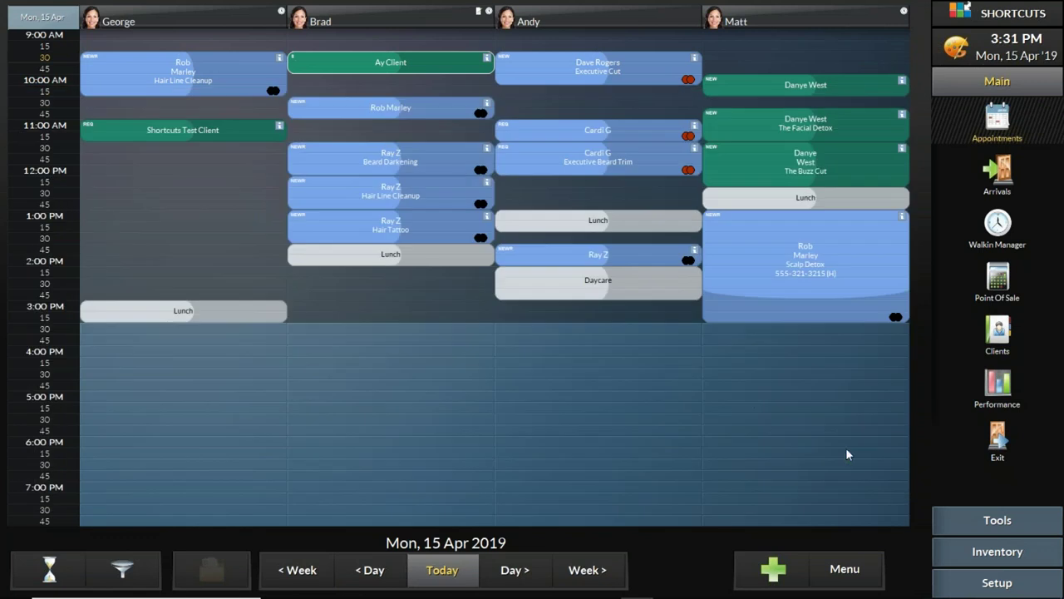
{"action": "right_click", "coordinate": [344, 63]}
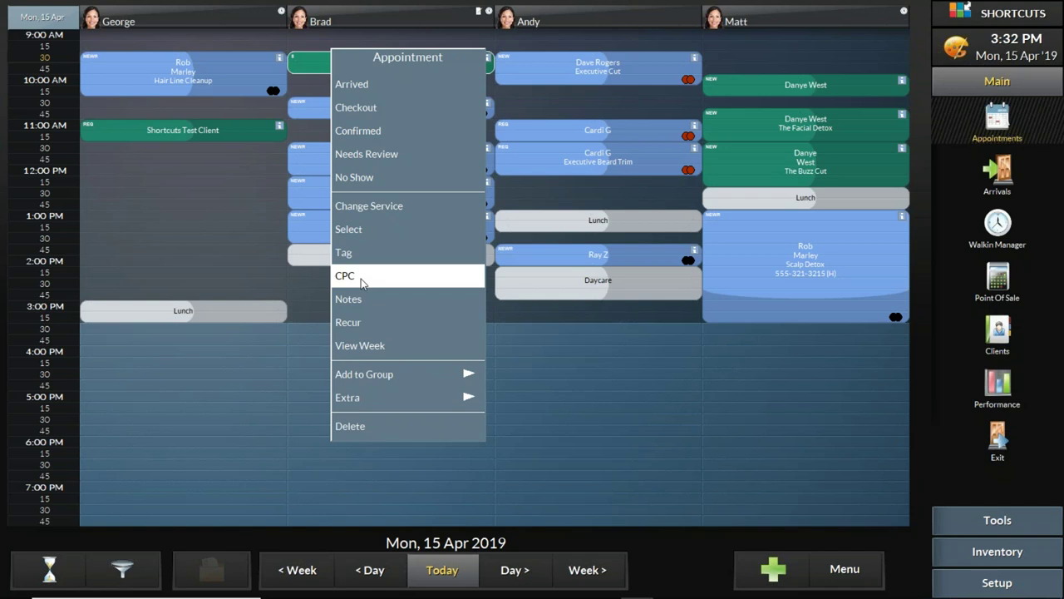
{"action": "left_click", "coordinate": [401, 21]}
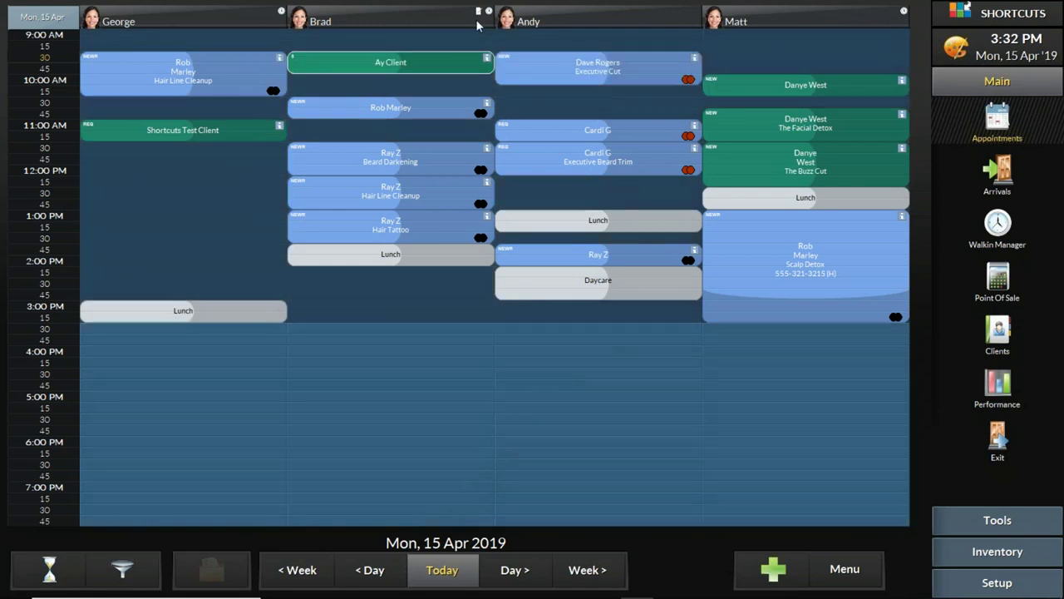
{"action": "mouse_move", "coordinate": [327, 20]}
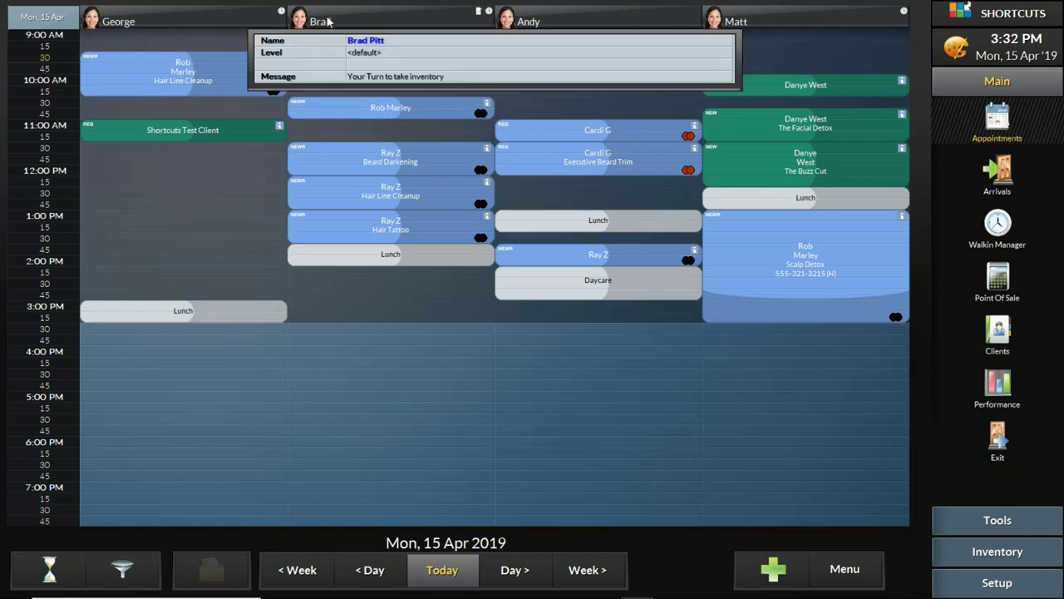
{"action": "left_click", "coordinate": [333, 18]}
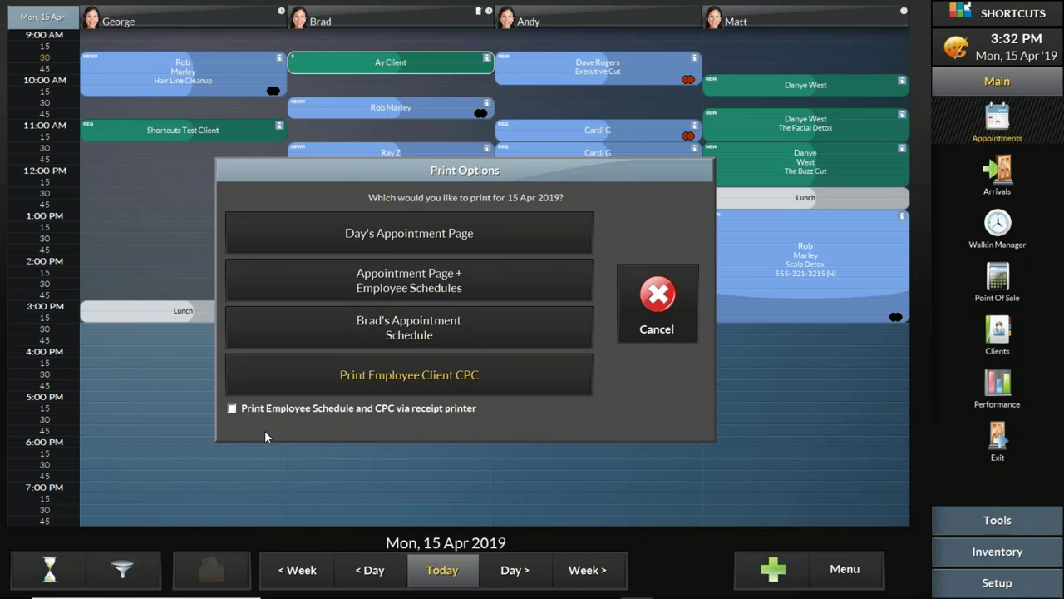
{"action": "left_click", "coordinate": [232, 409]}
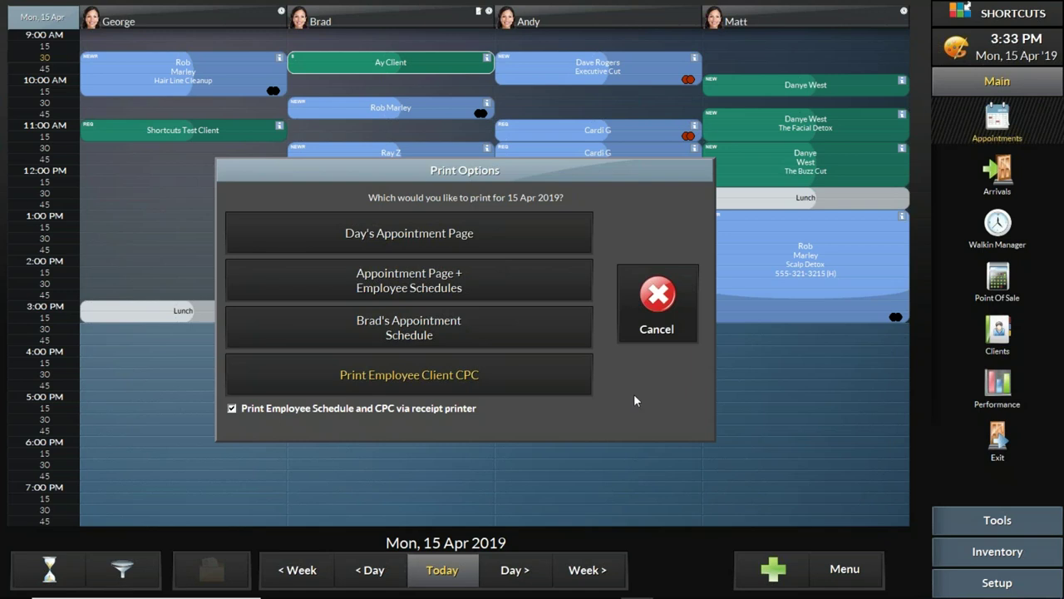
{"action": "left_click", "coordinate": [663, 324]}
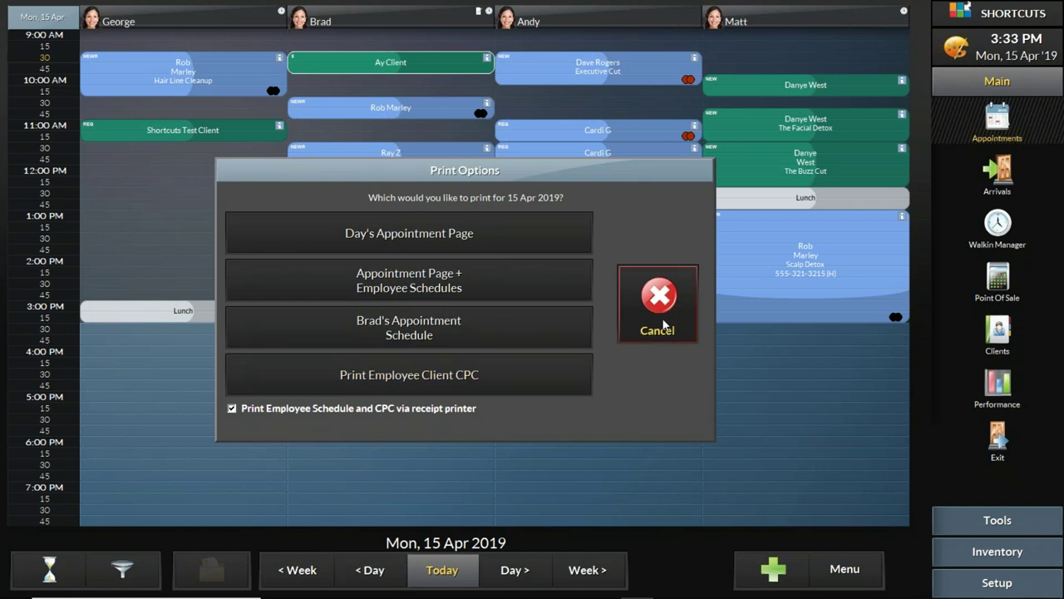
{"action": "left_click", "coordinate": [663, 325]}
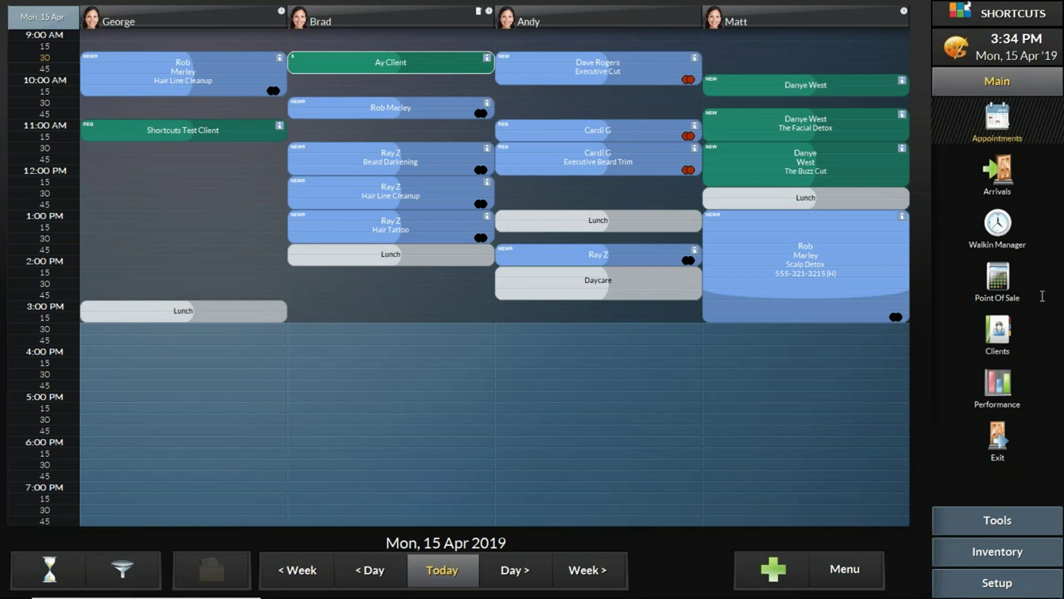
Step: Glance at the PowerPoint slides, then stretch George's 11:00 Shortcuts Test Client appointment toward 1:15 PM
{"action": "mouse_move", "coordinate": [702, 595]}
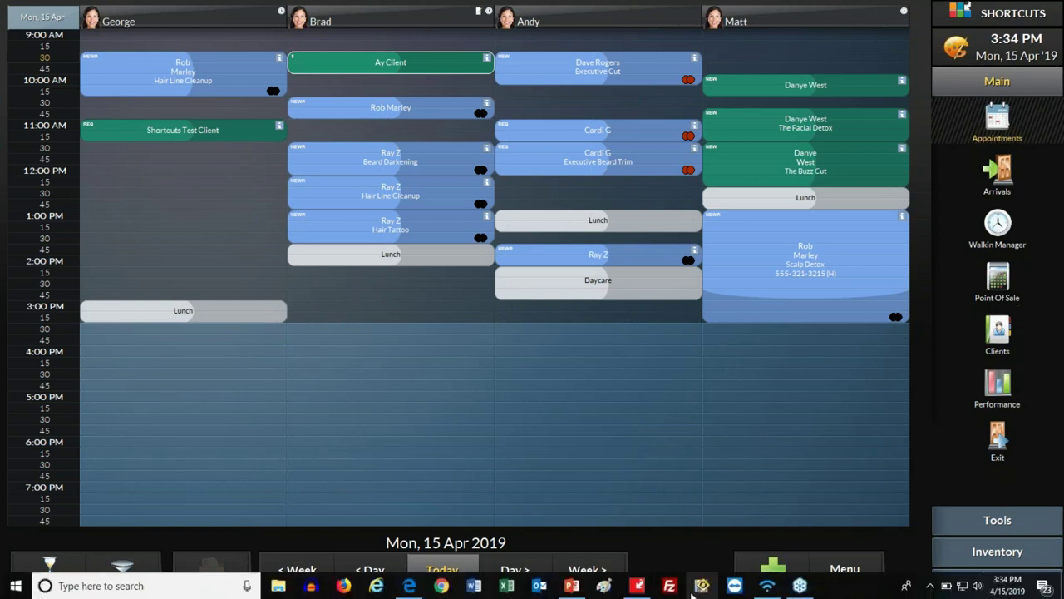
{"action": "left_click", "coordinate": [576, 591]}
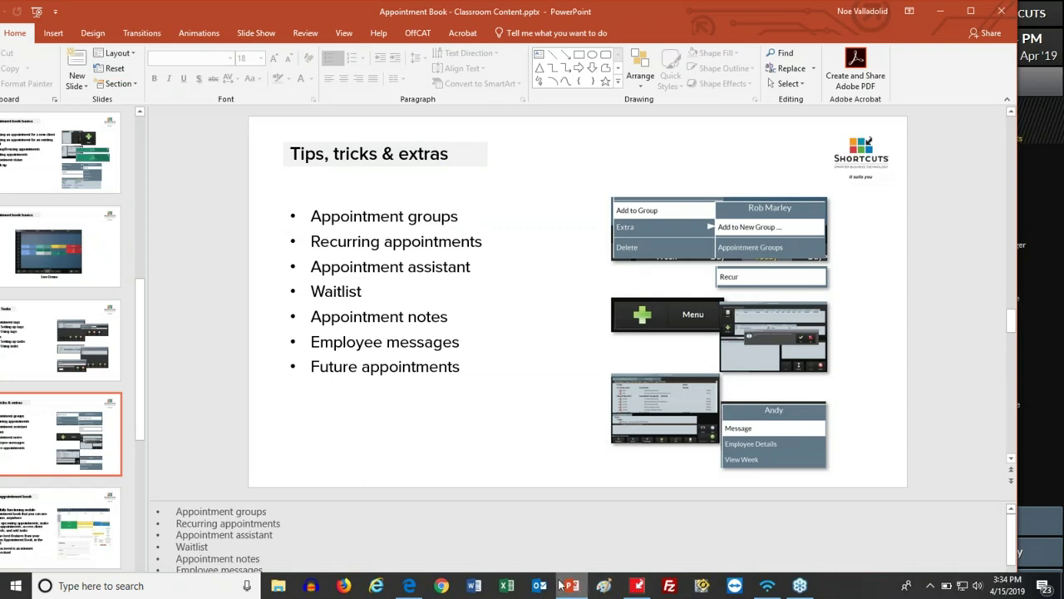
{"action": "left_click", "coordinate": [567, 585]}
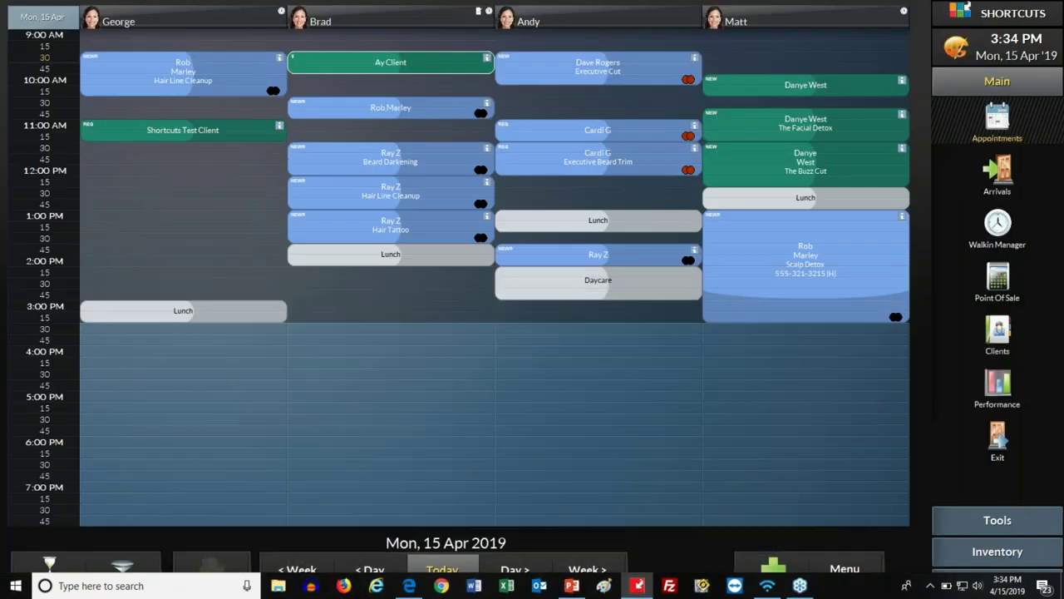
{"action": "left_click", "coordinate": [227, 290]}
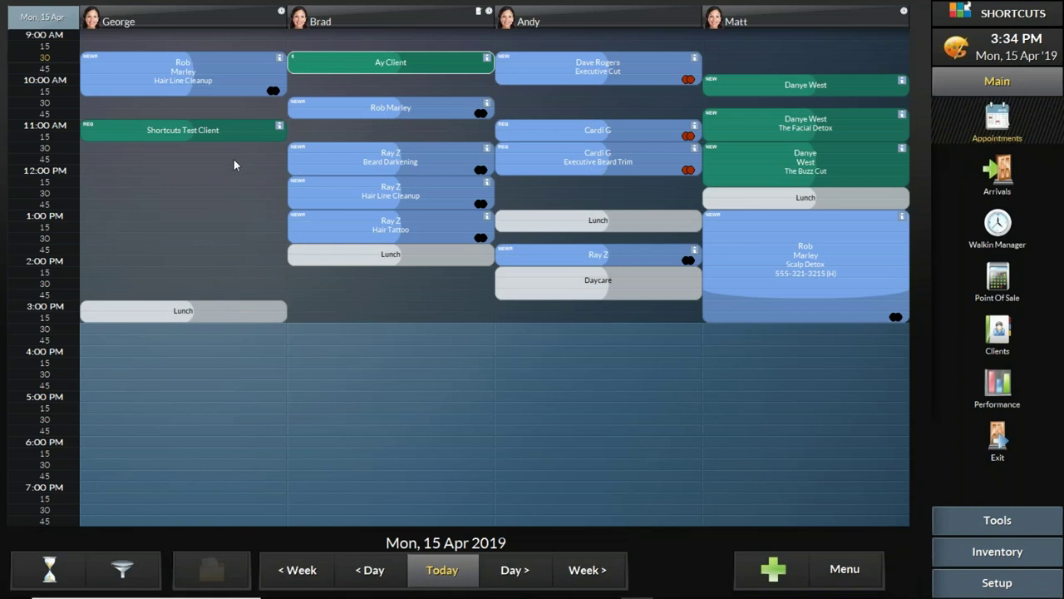
{"action": "left_click_drag", "start_coordinate": [237, 137], "coordinate": [236, 214]}
{"action": "left_click_drag", "start_coordinate": [232, 142], "coordinate": [232, 141]}
{"action": "left_click_drag", "start_coordinate": [248, 208], "coordinate": [251, 173]}
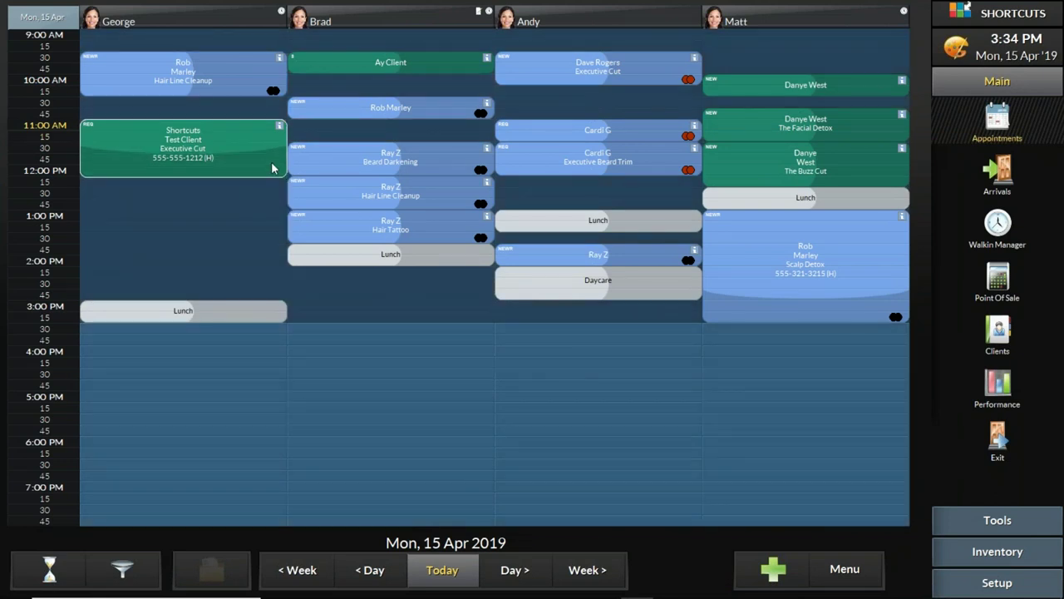
{"action": "left_click_drag", "start_coordinate": [359, 158], "coordinate": [153, 189]}
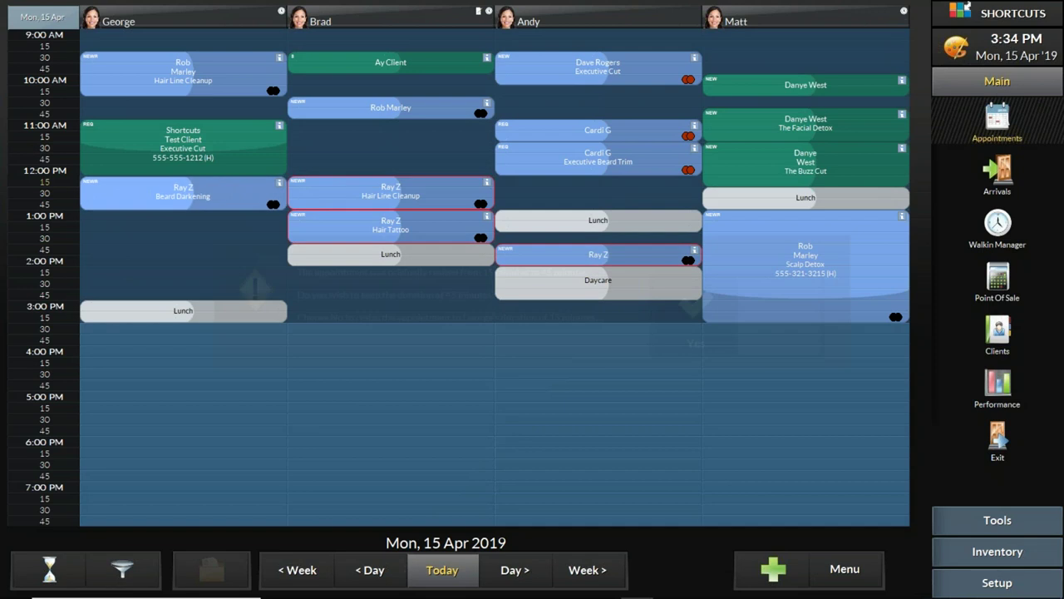
{"action": "left_click", "coordinate": [704, 290]}
{"action": "left_click_drag", "start_coordinate": [369, 189], "coordinate": [165, 227]}
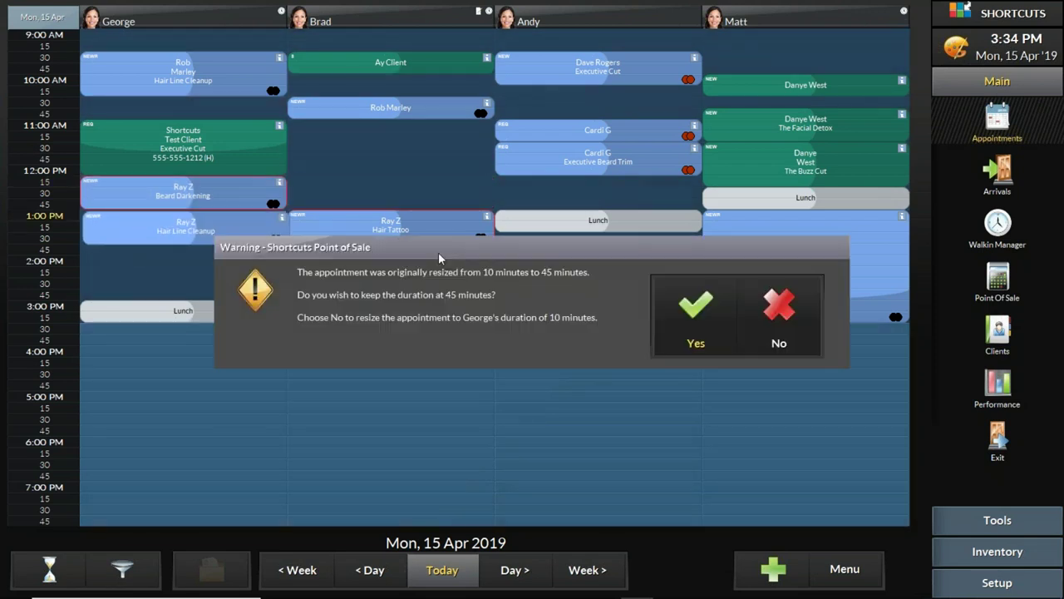
{"action": "left_click", "coordinate": [703, 299]}
{"action": "left_click_drag", "start_coordinate": [336, 241], "coordinate": [121, 258]}
{"action": "left_click", "coordinate": [665, 313]}
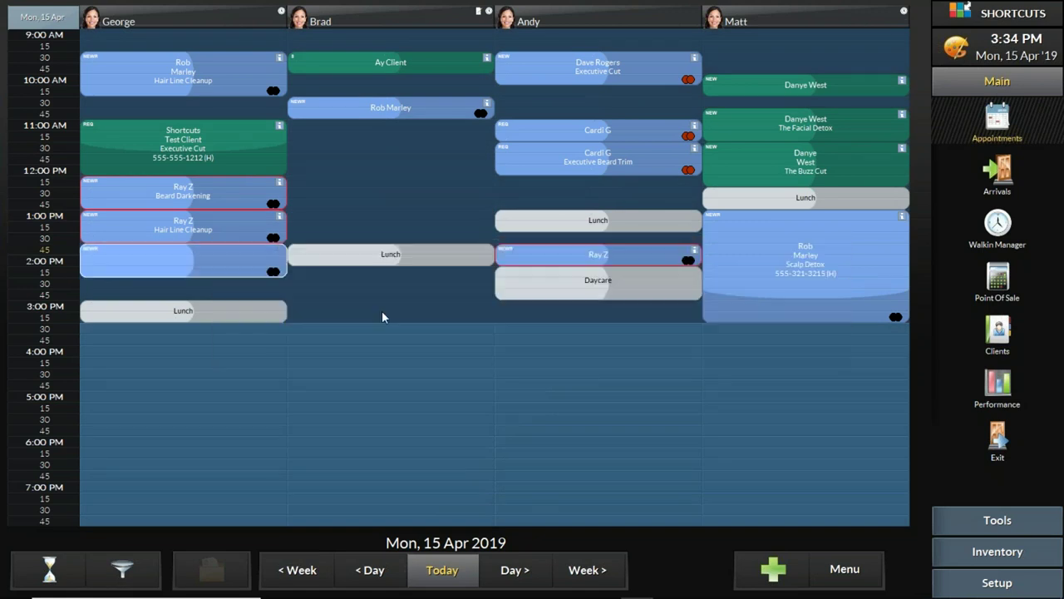
{"action": "left_click_drag", "start_coordinate": [250, 271], "coordinate": [249, 293]}
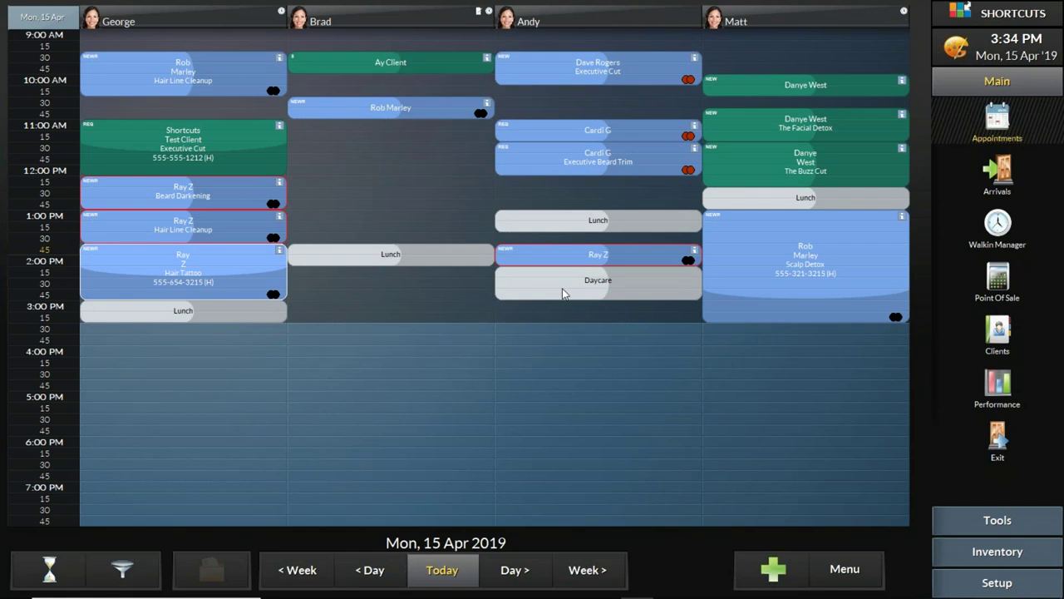
{"action": "left_click_drag", "start_coordinate": [260, 310], "coordinate": [260, 365]}
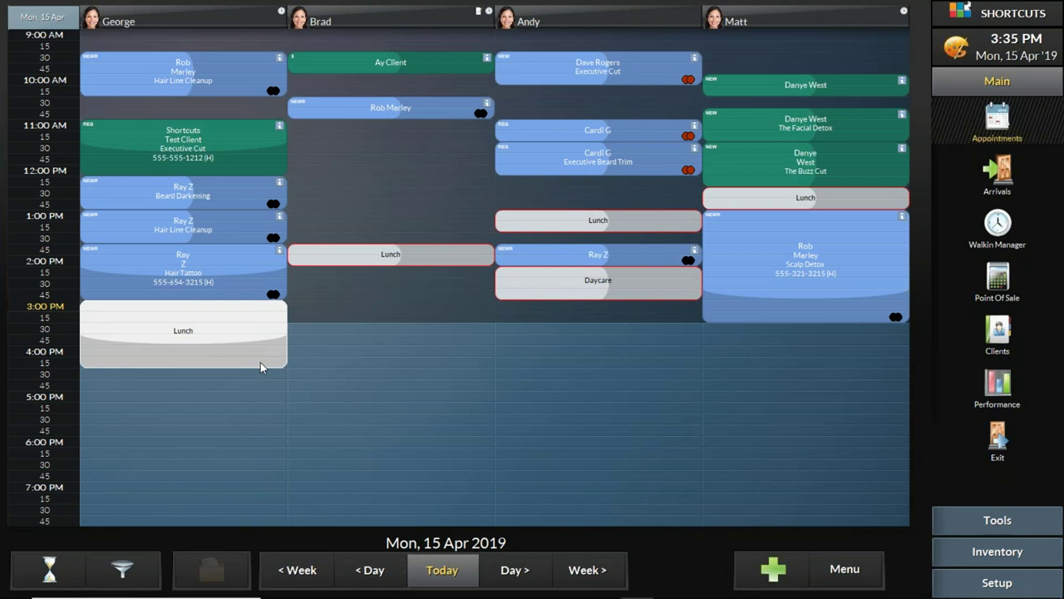
{"action": "left_click", "coordinate": [768, 572]}
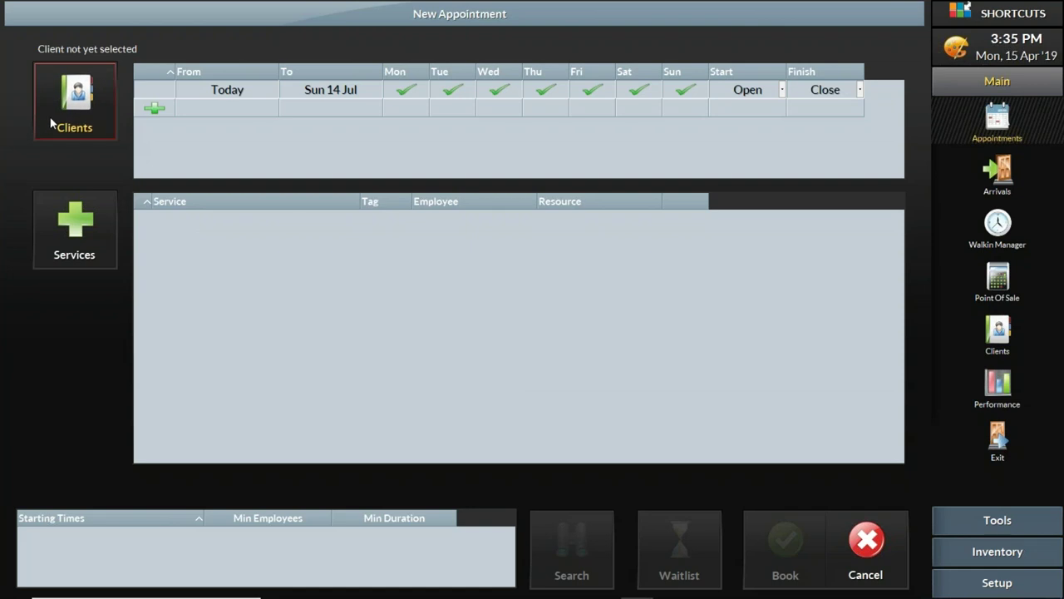
Step: Pick the client for the new appointment from the client list and confirm
{"action": "left_click", "coordinate": [52, 123]}
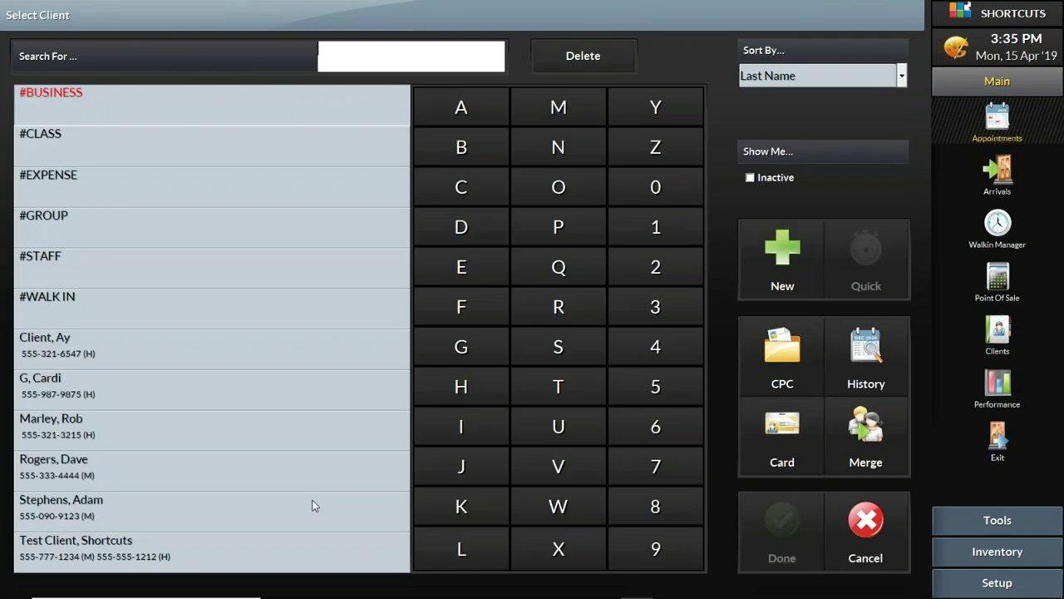
{"action": "left_click_drag", "start_coordinate": [149, 474], "coordinate": [143, 375]}
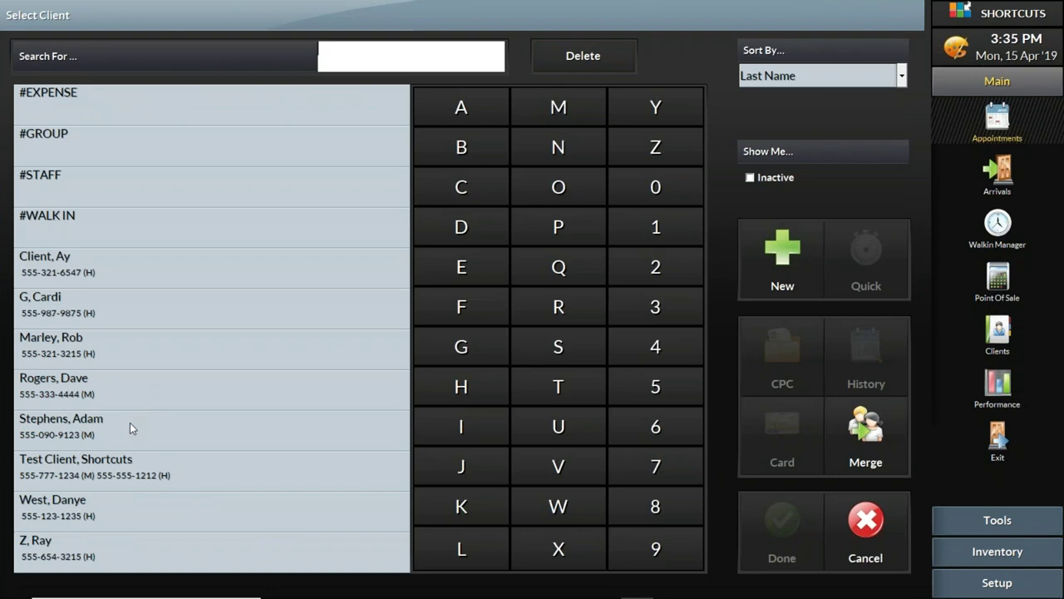
{"action": "left_click", "coordinate": [146, 427]}
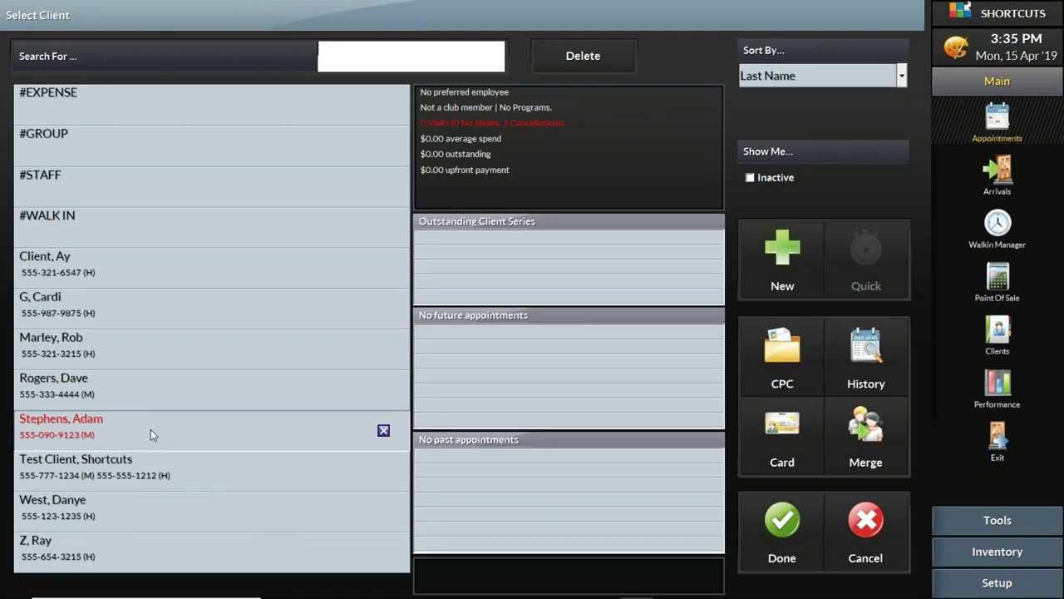
{"action": "left_click", "coordinate": [783, 528]}
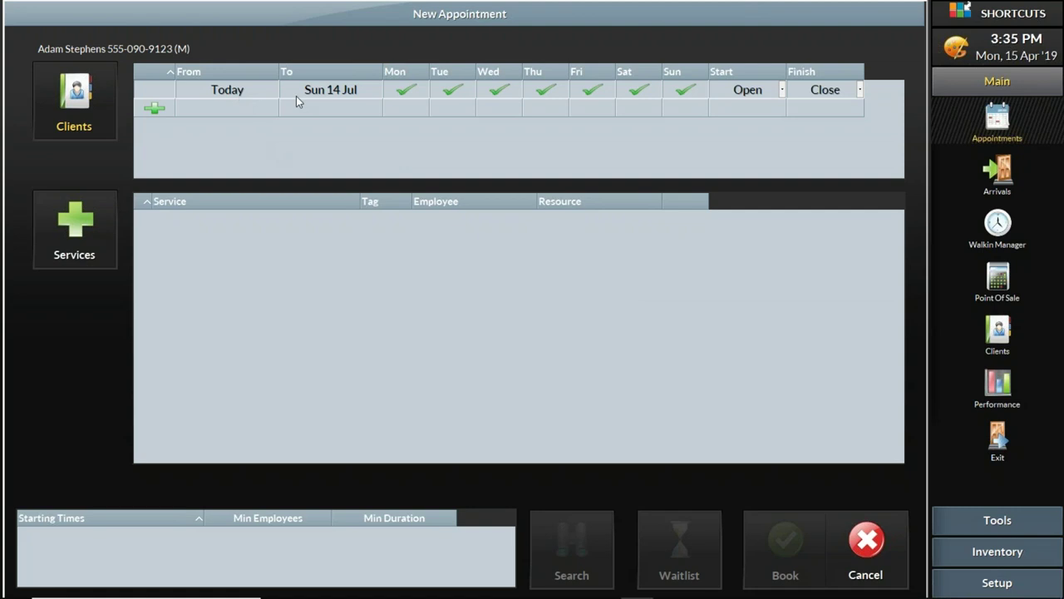
Step: Set the To date to the 15th and the time window to 1:00–2:00 PM
{"action": "left_click", "coordinate": [324, 93]}
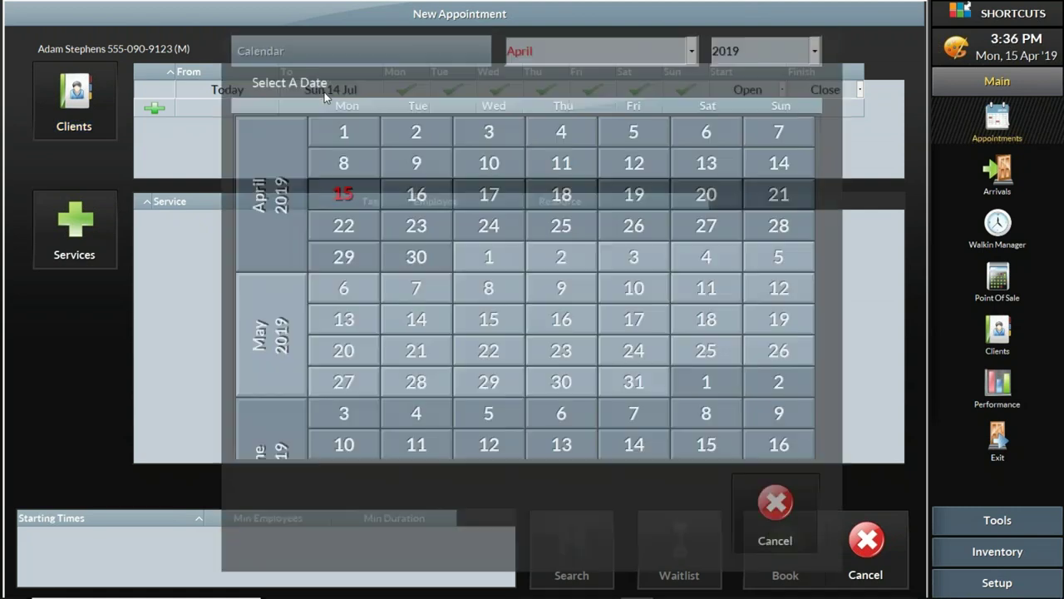
{"action": "left_click", "coordinate": [349, 193]}
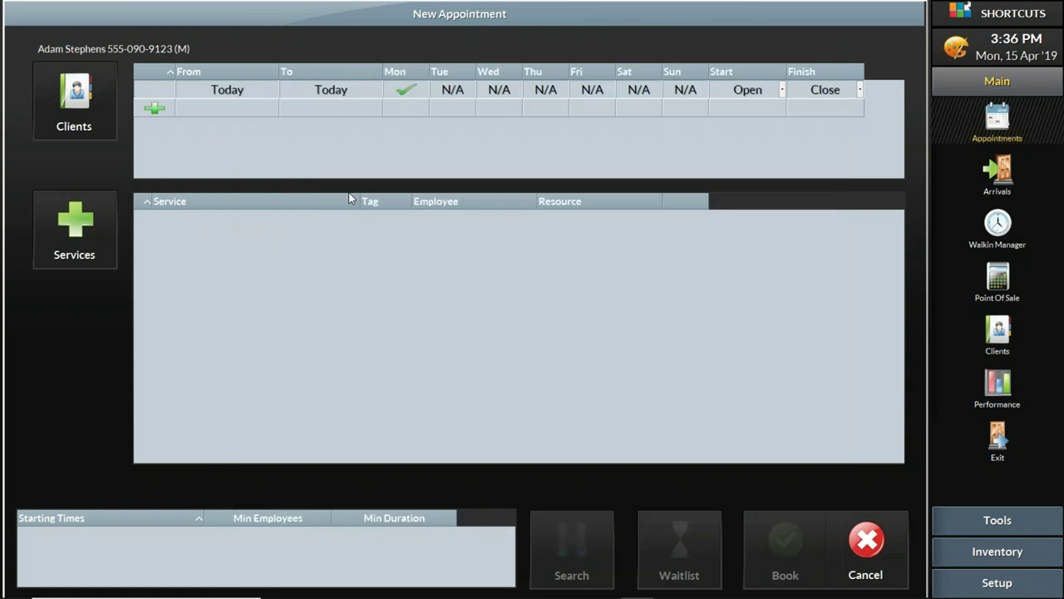
{"action": "left_click", "coordinate": [783, 89]}
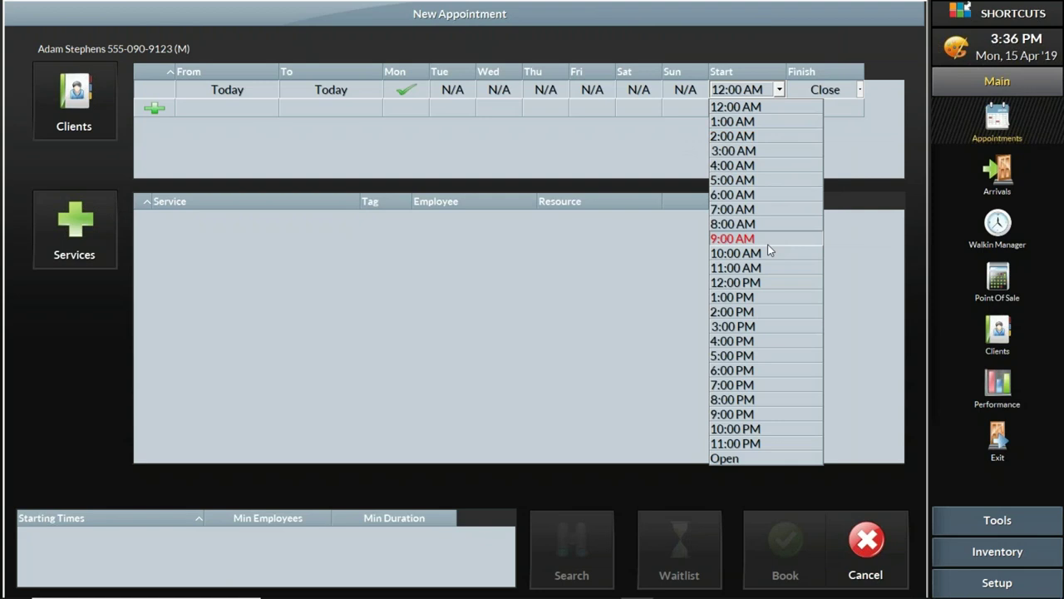
{"action": "left_click", "coordinate": [750, 299]}
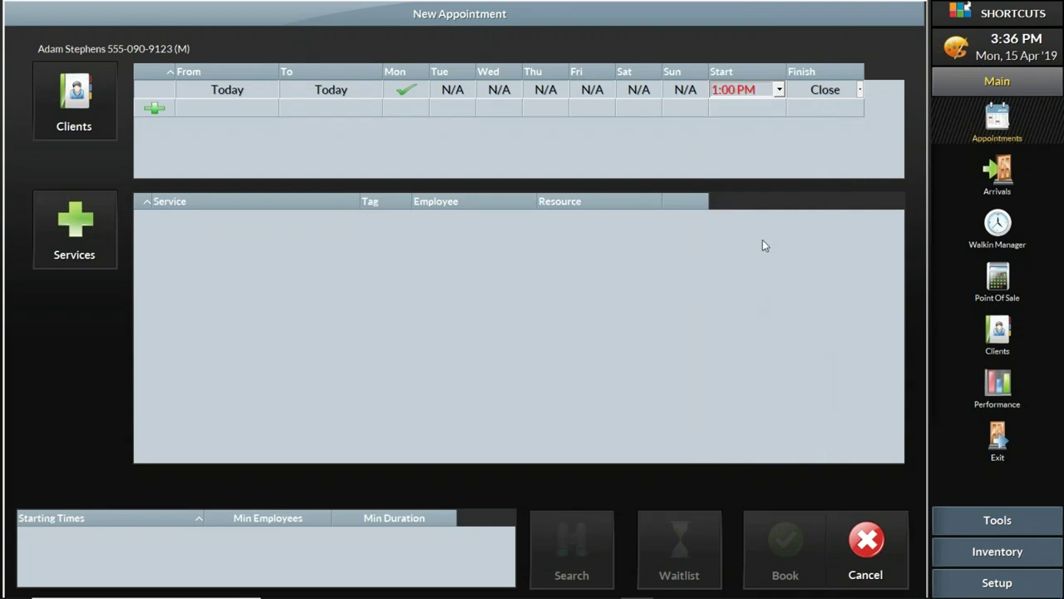
{"action": "left_click", "coordinate": [844, 95]}
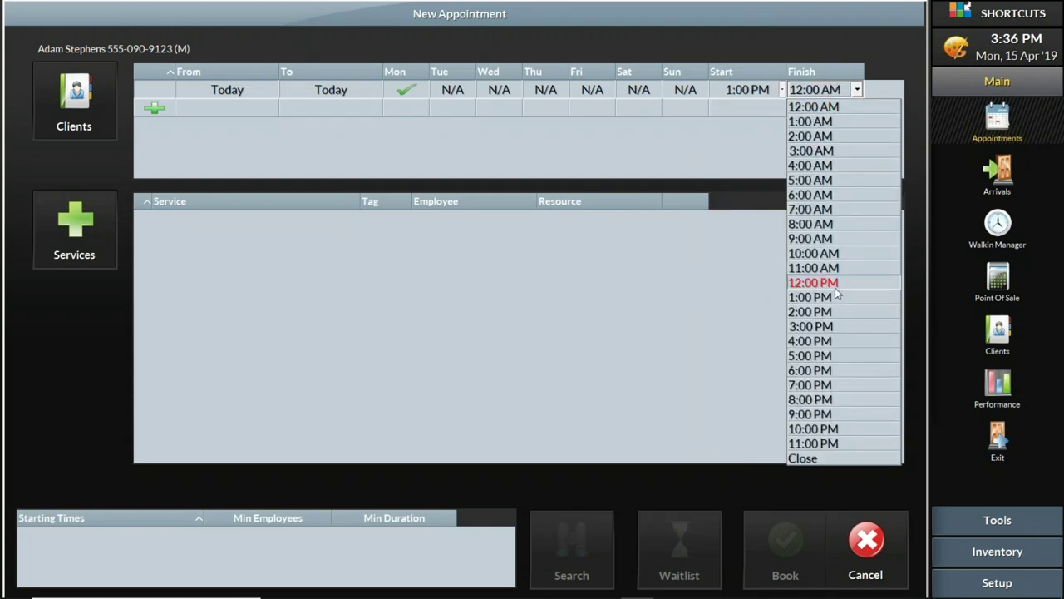
{"action": "left_click", "coordinate": [828, 313]}
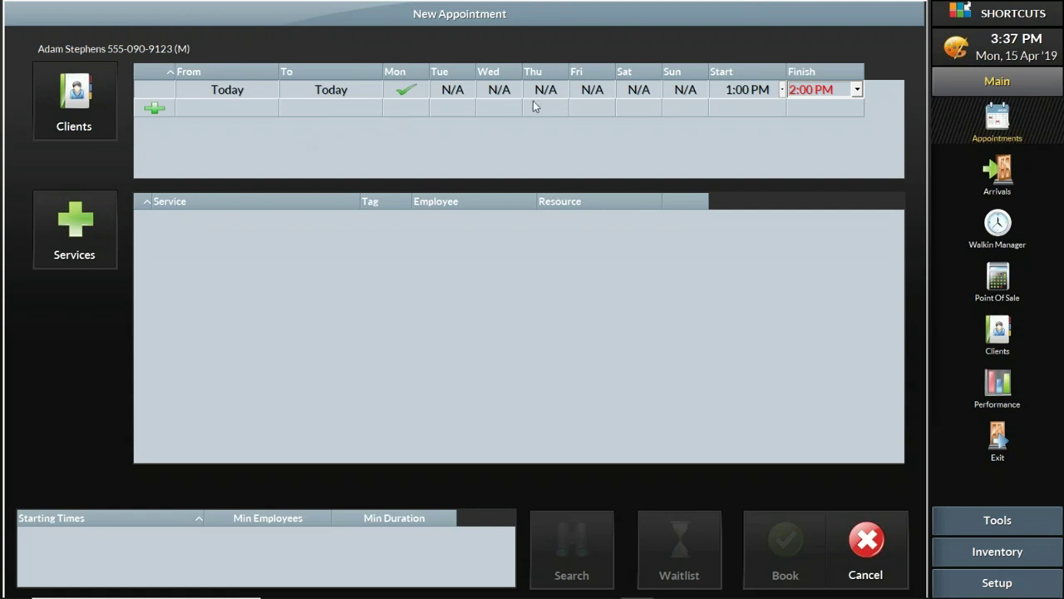
Step: Add a Haircuts Executive Cut ($26.00, 30 mins) performed by George to the request
{"action": "left_click", "coordinate": [86, 221]}
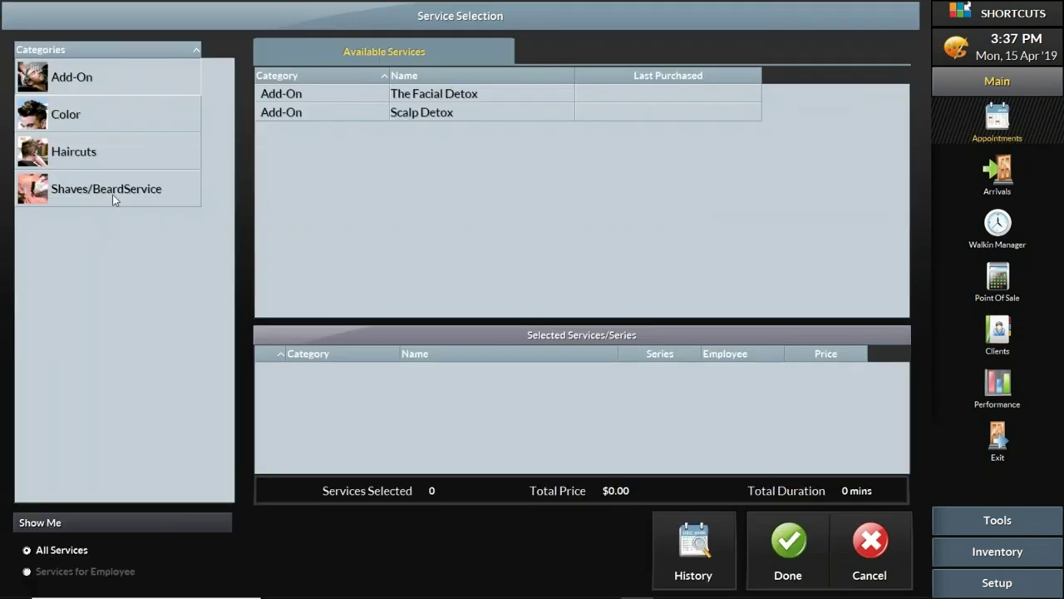
{"action": "left_click", "coordinate": [122, 154]}
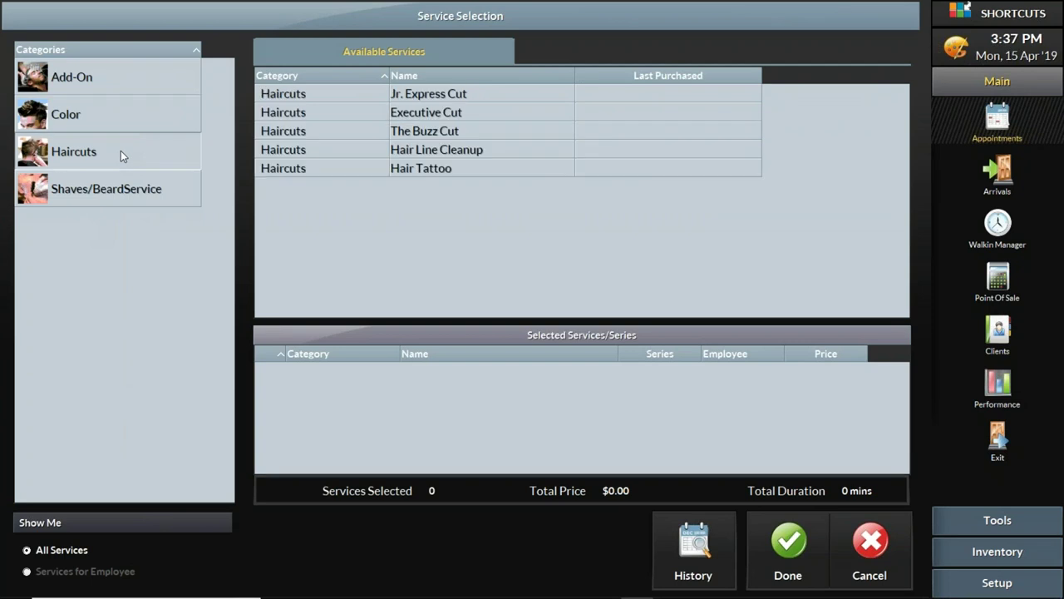
{"action": "left_click", "coordinate": [438, 117]}
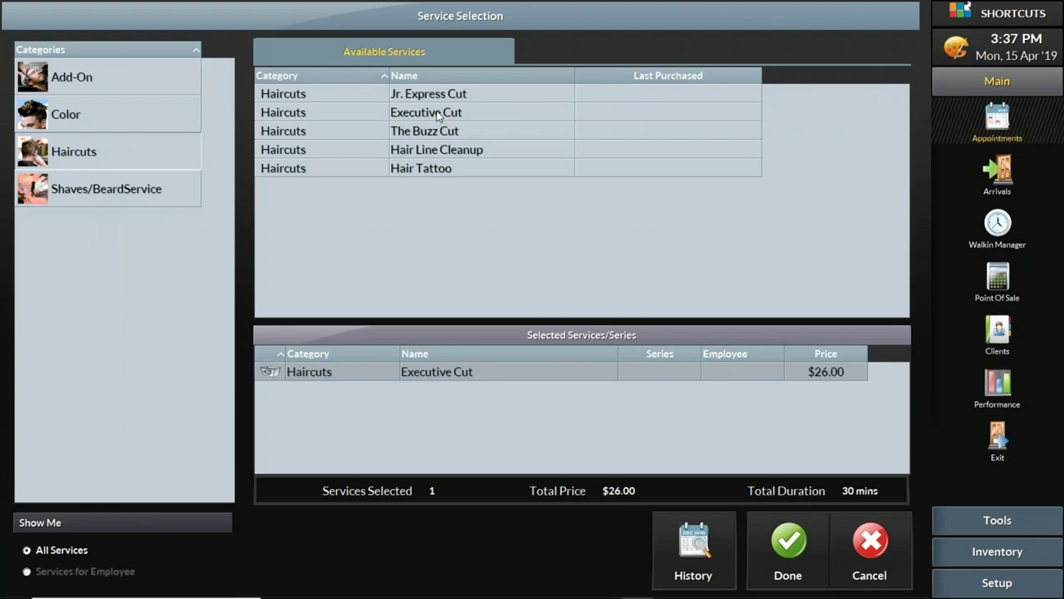
{"action": "left_click", "coordinate": [741, 374]}
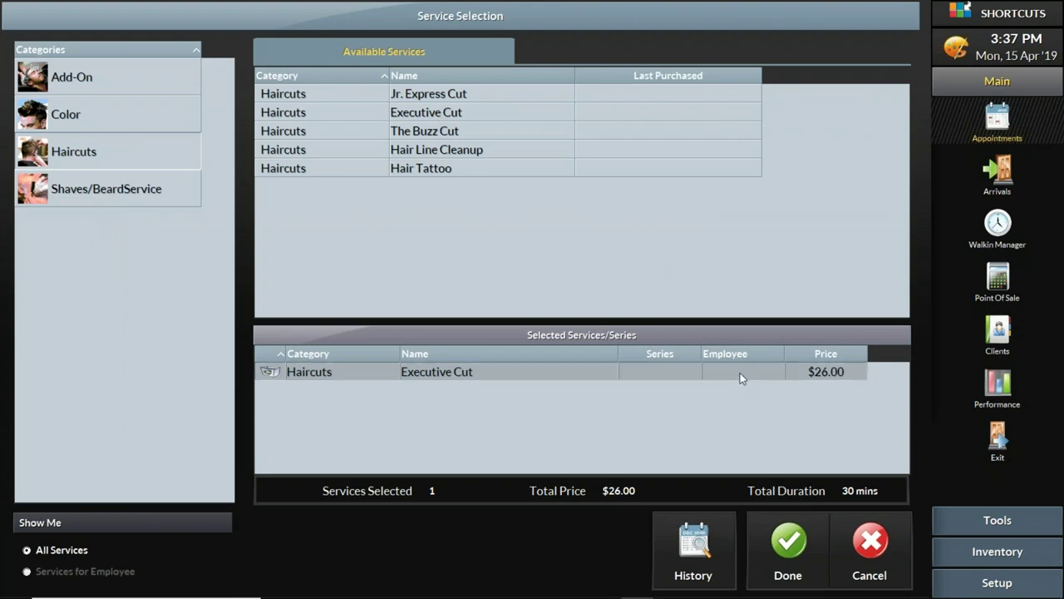
{"action": "left_click", "coordinate": [740, 373]}
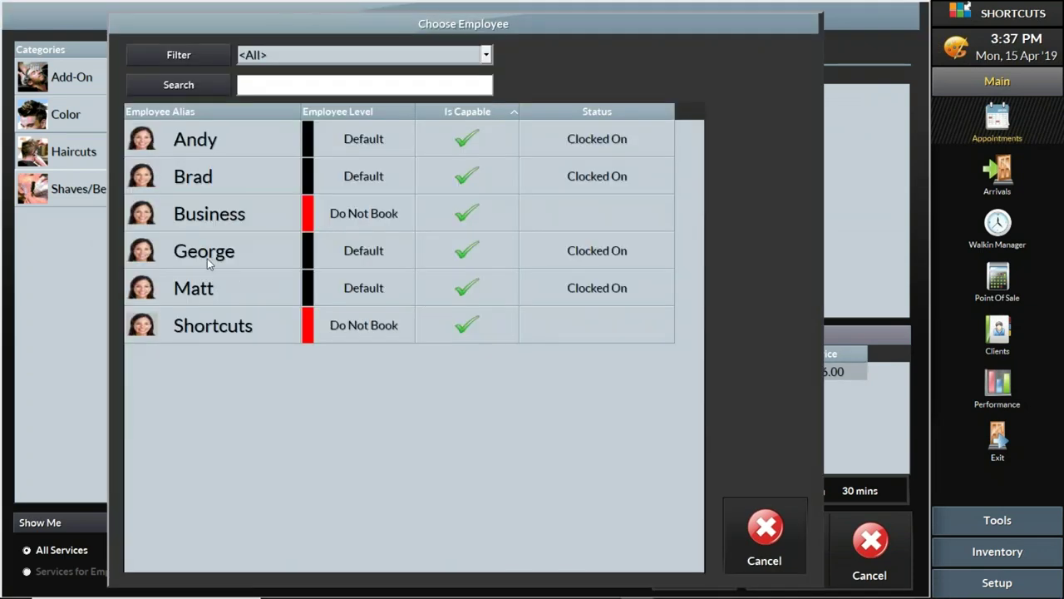
{"action": "left_click", "coordinate": [205, 258]}
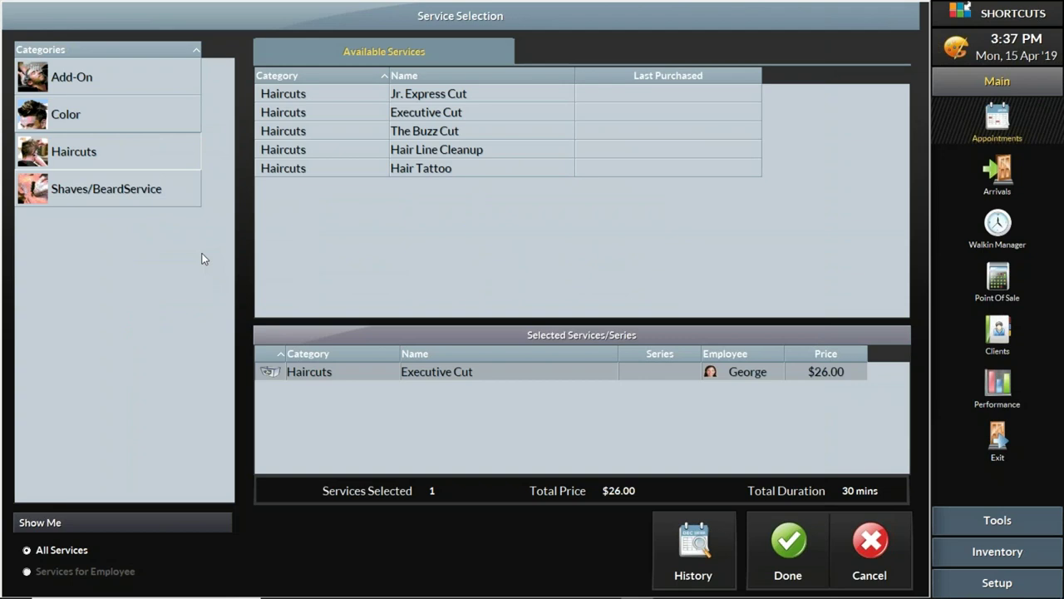
{"action": "left_click", "coordinate": [790, 557]}
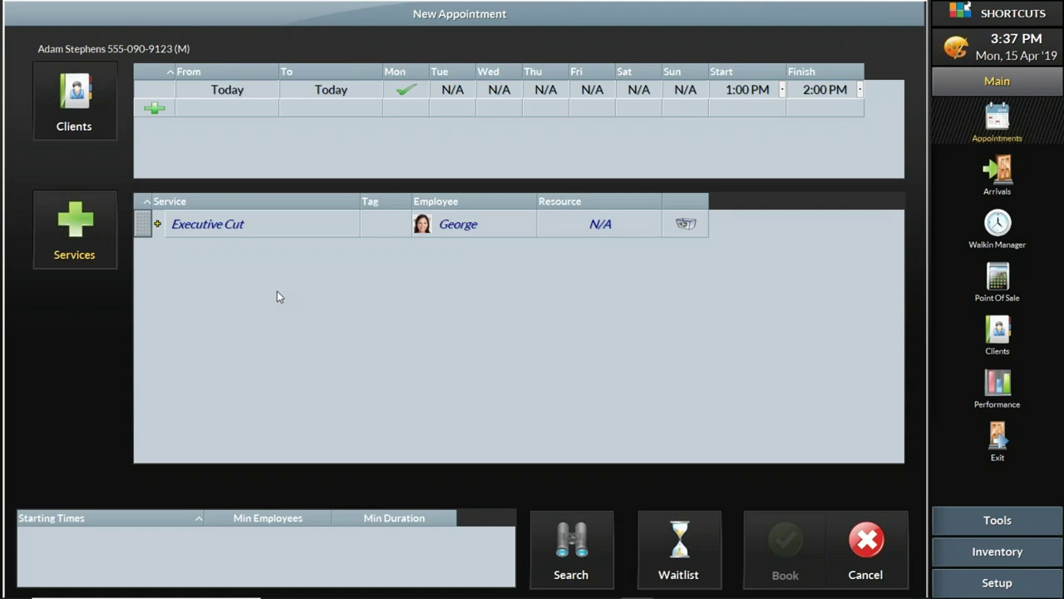
Step: Search for Executive Cut openings, then add the client to the wait list and decline another search
{"action": "left_click", "coordinate": [580, 525]}
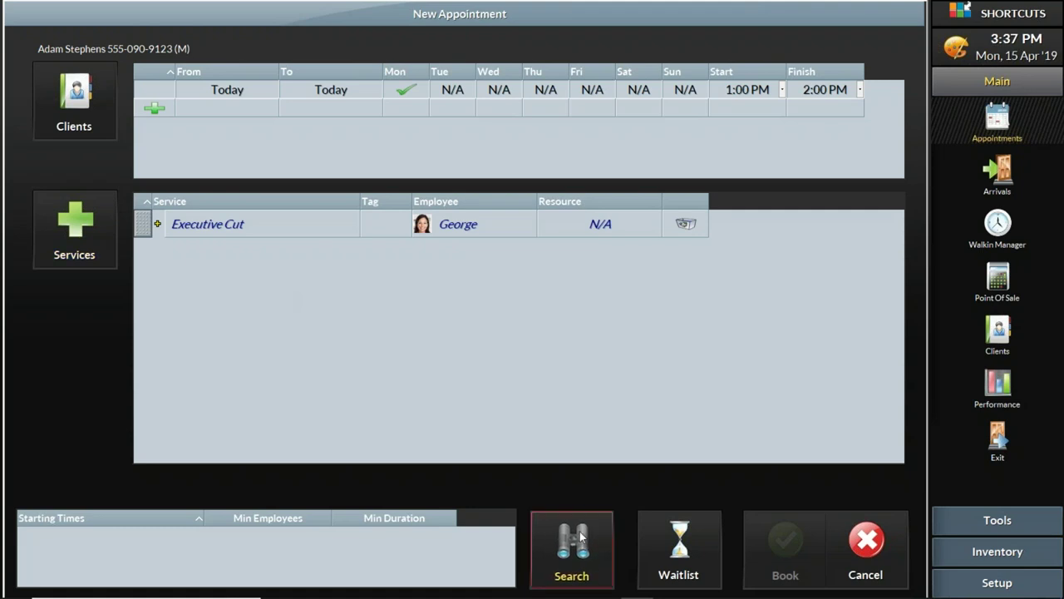
{"action": "left_click", "coordinate": [587, 540]}
{"action": "left_click", "coordinate": [586, 542]}
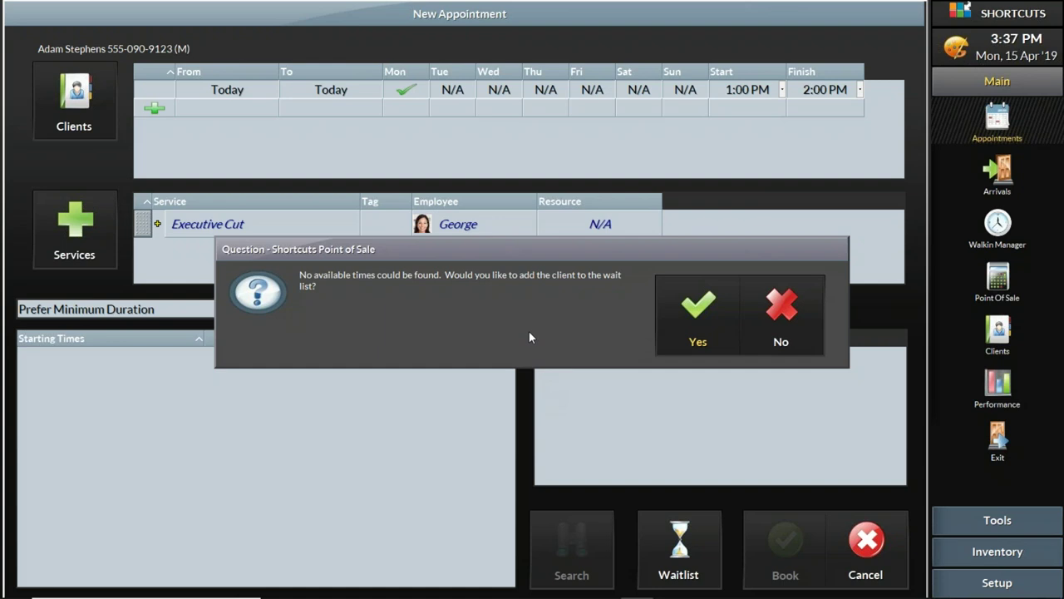
{"action": "left_click", "coordinate": [691, 340]}
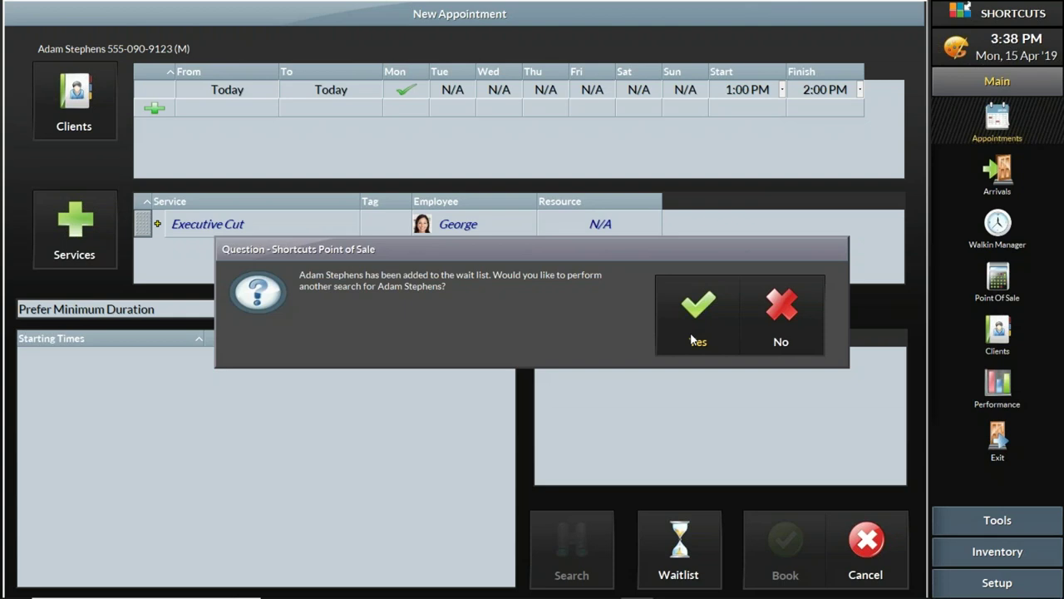
{"action": "left_click", "coordinate": [785, 328]}
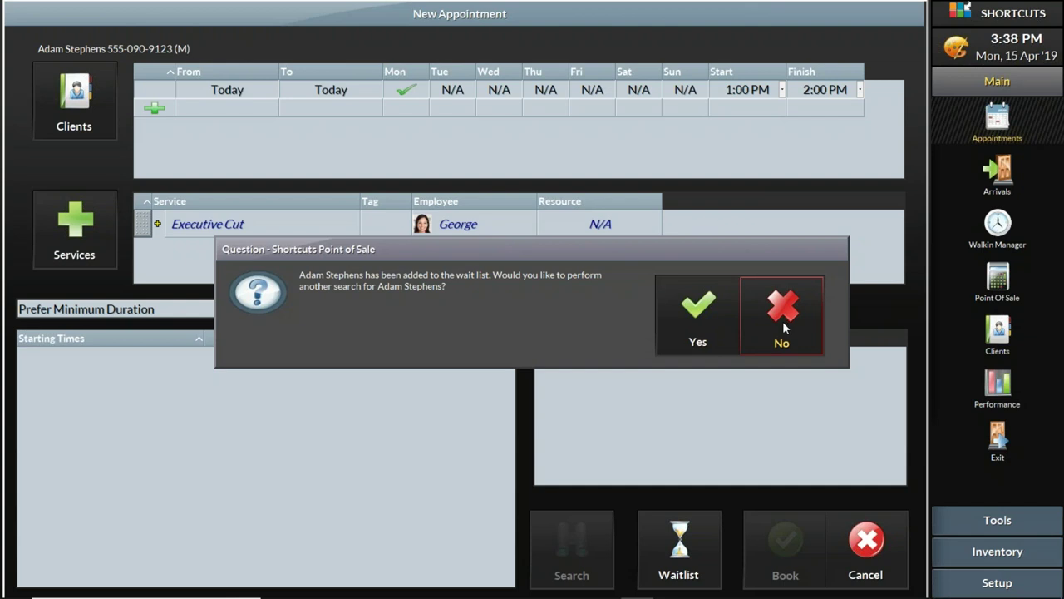
{"action": "left_click", "coordinate": [782, 321]}
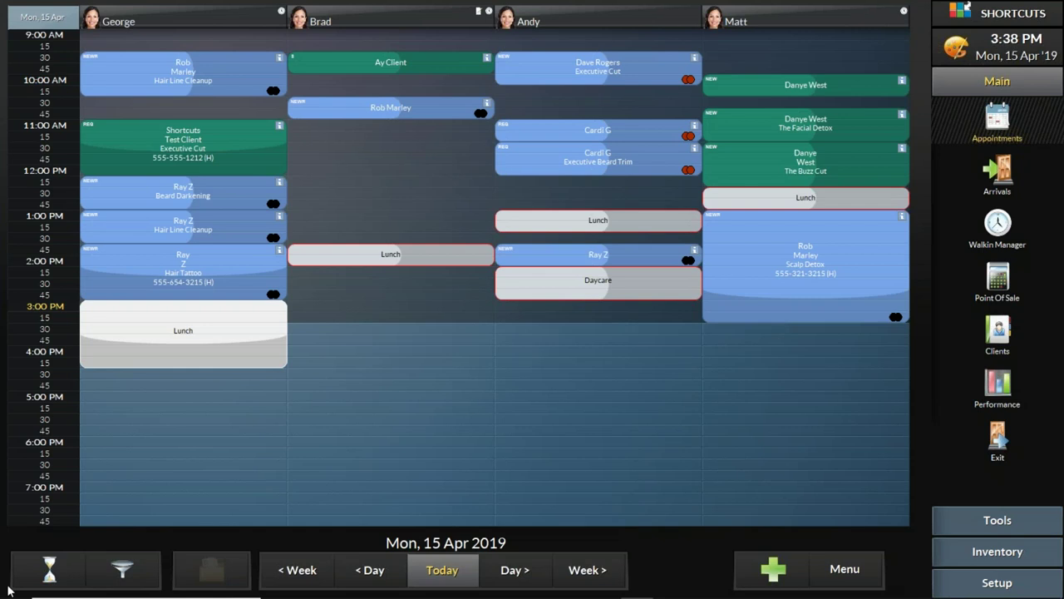
{"action": "left_click", "coordinate": [53, 575]}
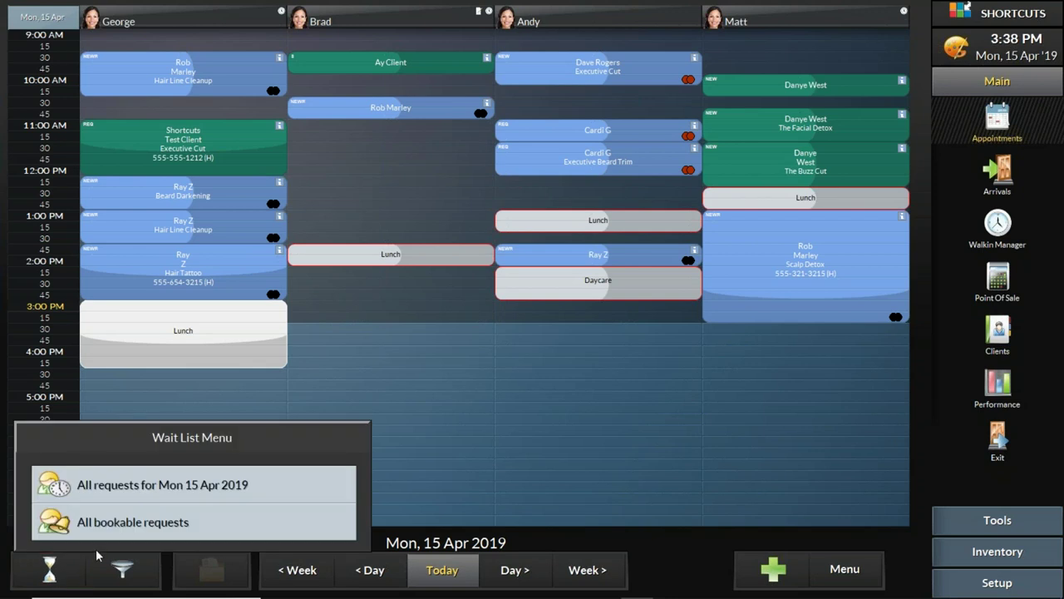
{"action": "left_click", "coordinate": [123, 487]}
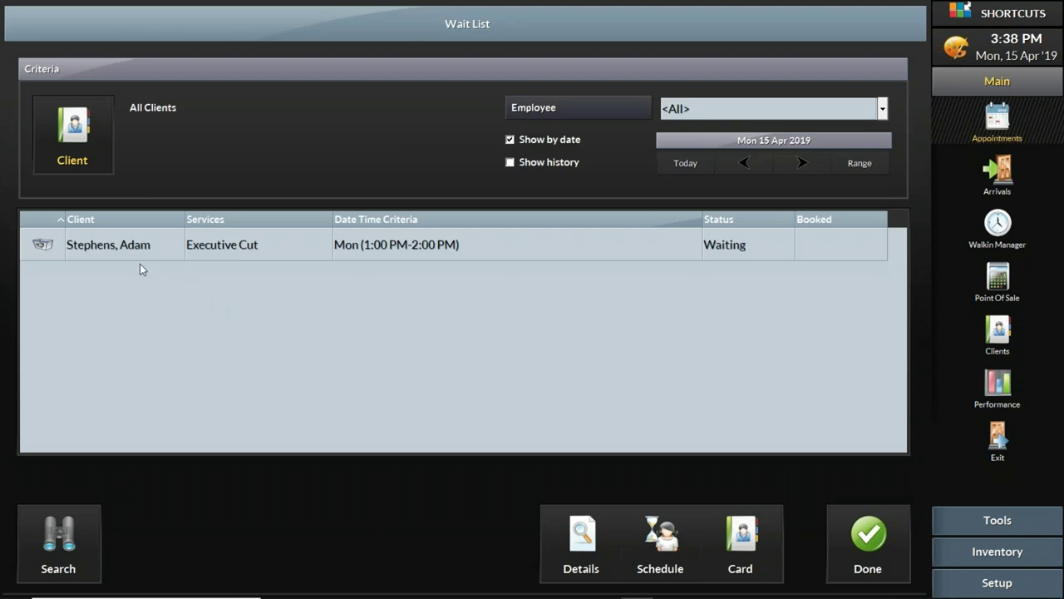
{"action": "left_click", "coordinate": [130, 252]}
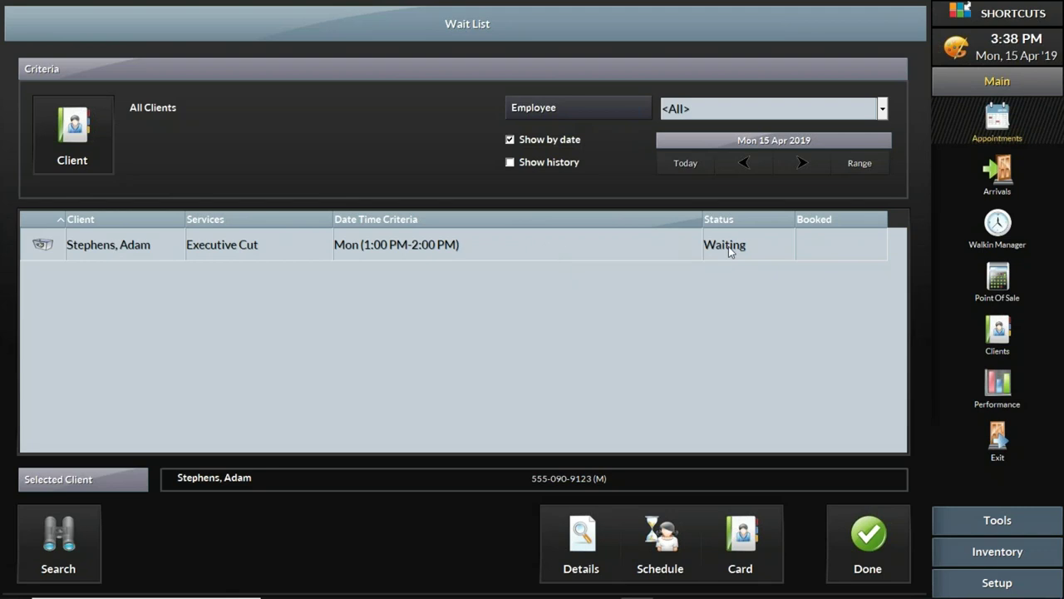
{"action": "left_click", "coordinate": [862, 534]}
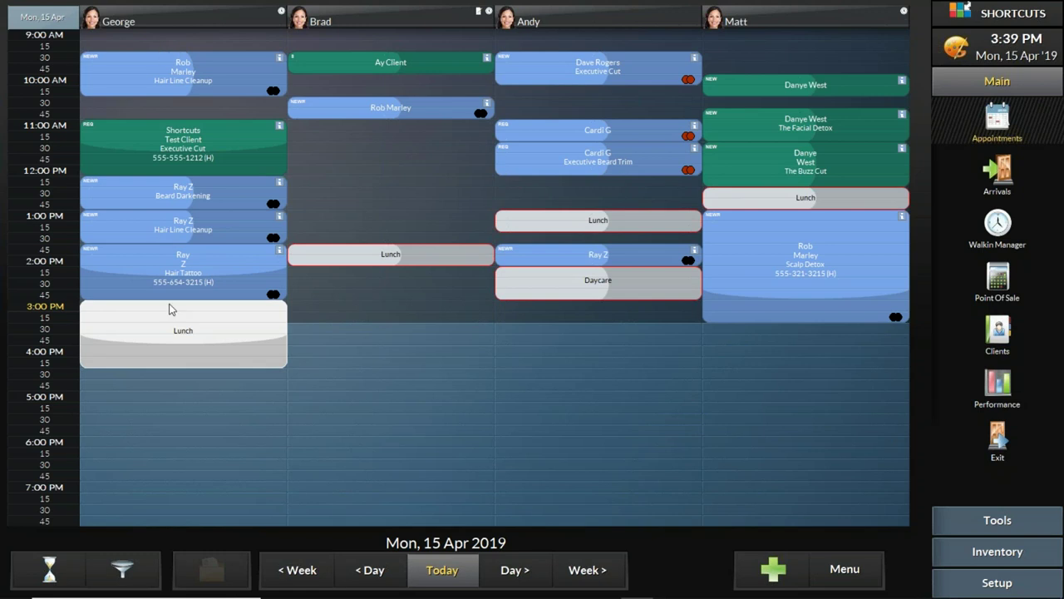
Step: Move the client's 45-minute Hair Line Cleanup and 75-minute Hair Tattoo into the second stylist's column
{"action": "left_click", "coordinate": [109, 230]}
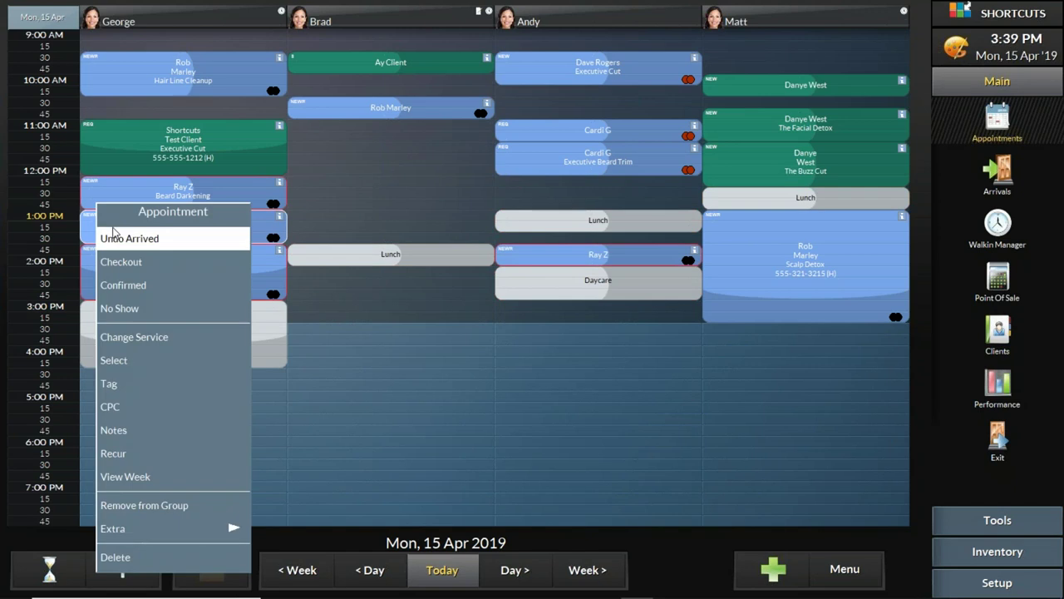
{"action": "left_click", "coordinate": [667, 559]}
{"action": "left_click_drag", "start_coordinate": [103, 227], "coordinate": [308, 222]}
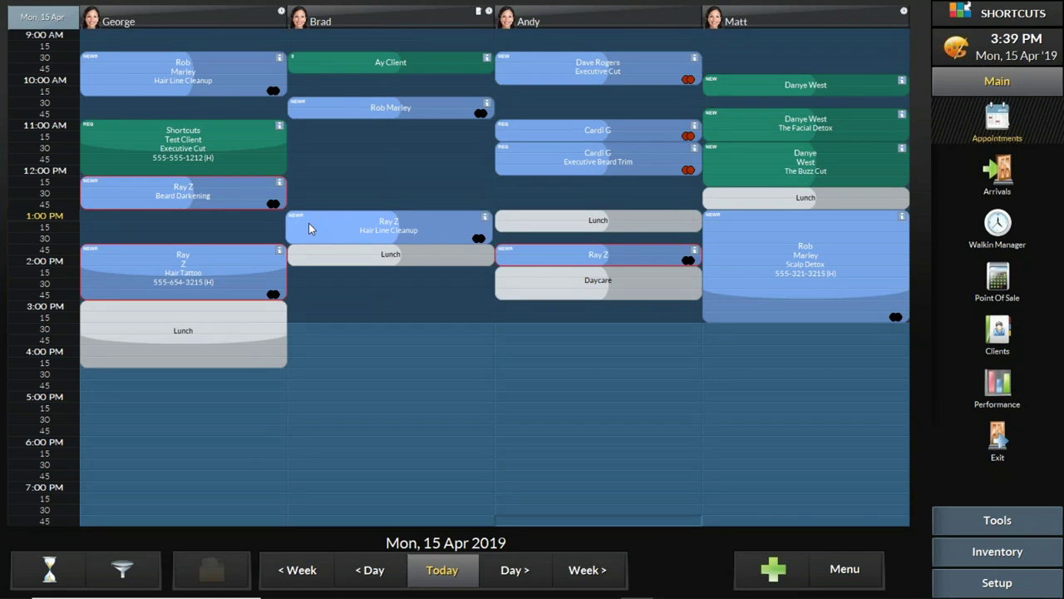
{"action": "left_click_drag", "start_coordinate": [308, 223], "coordinate": [308, 223]}
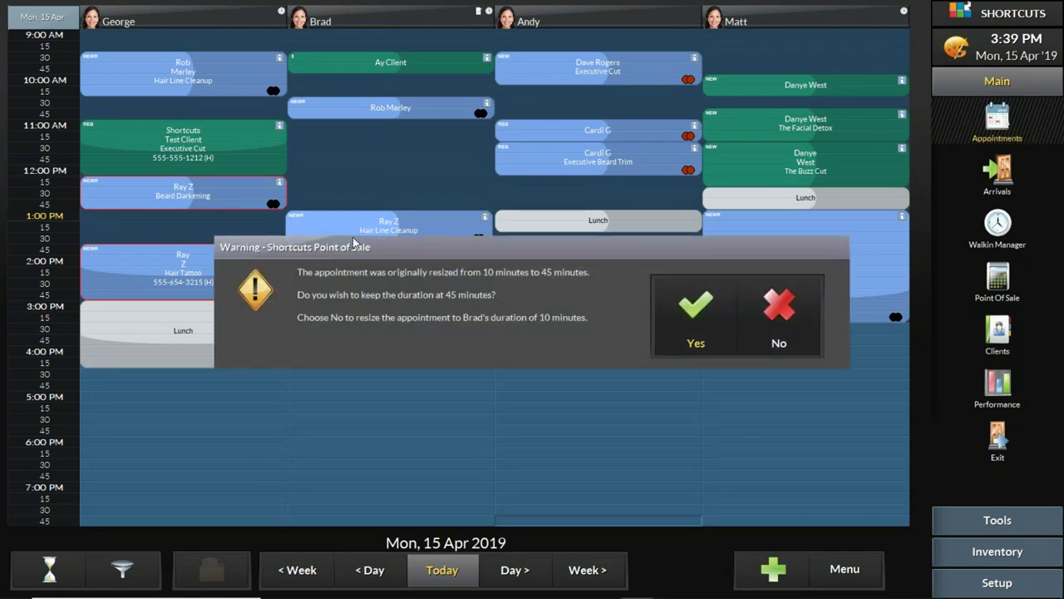
{"action": "left_click", "coordinate": [696, 320]}
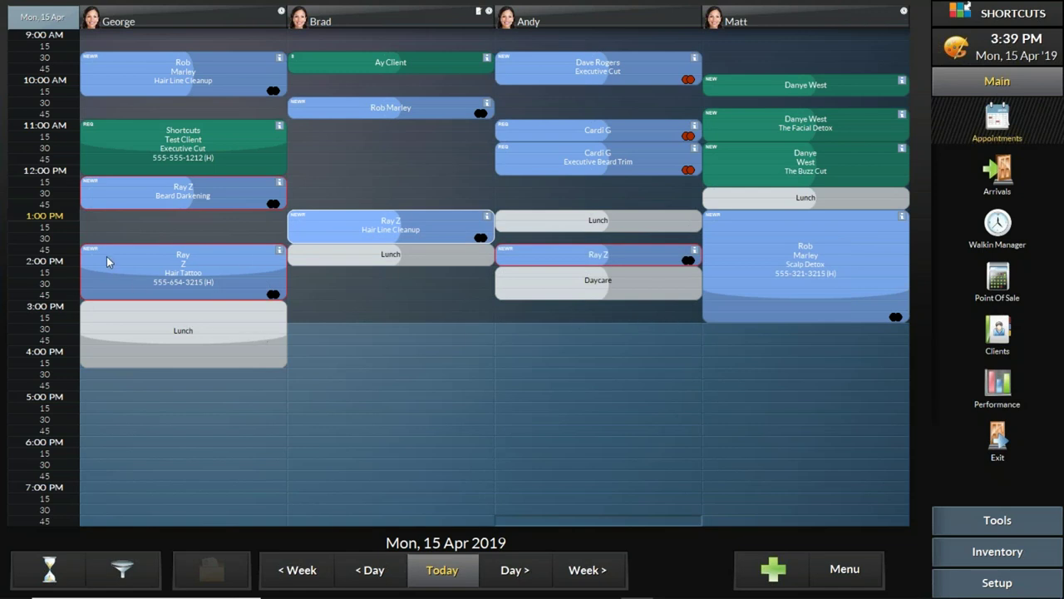
{"action": "left_click_drag", "start_coordinate": [103, 259], "coordinate": [314, 285]}
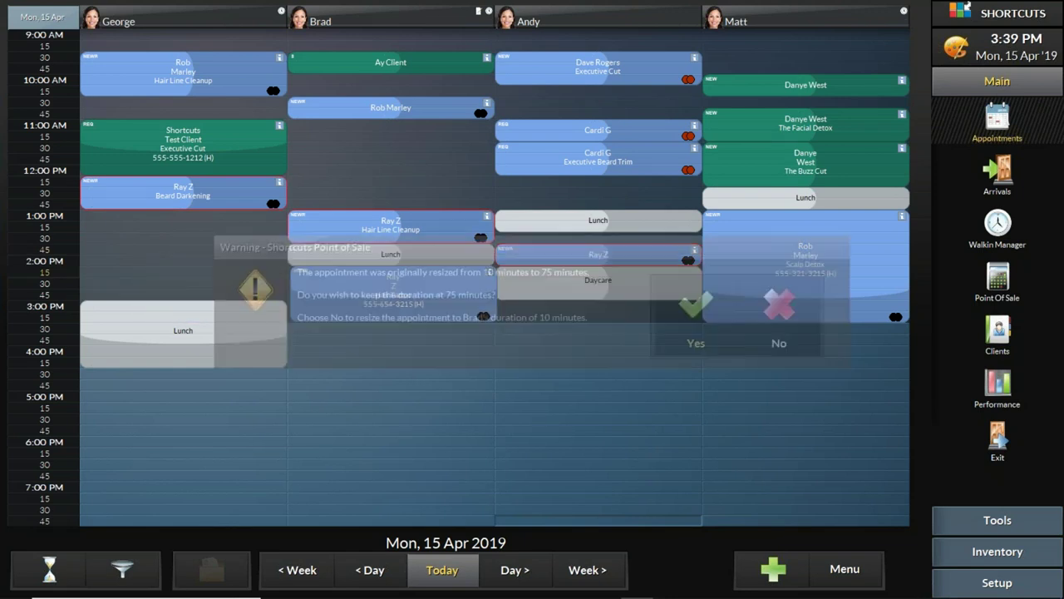
{"action": "left_click", "coordinate": [674, 309]}
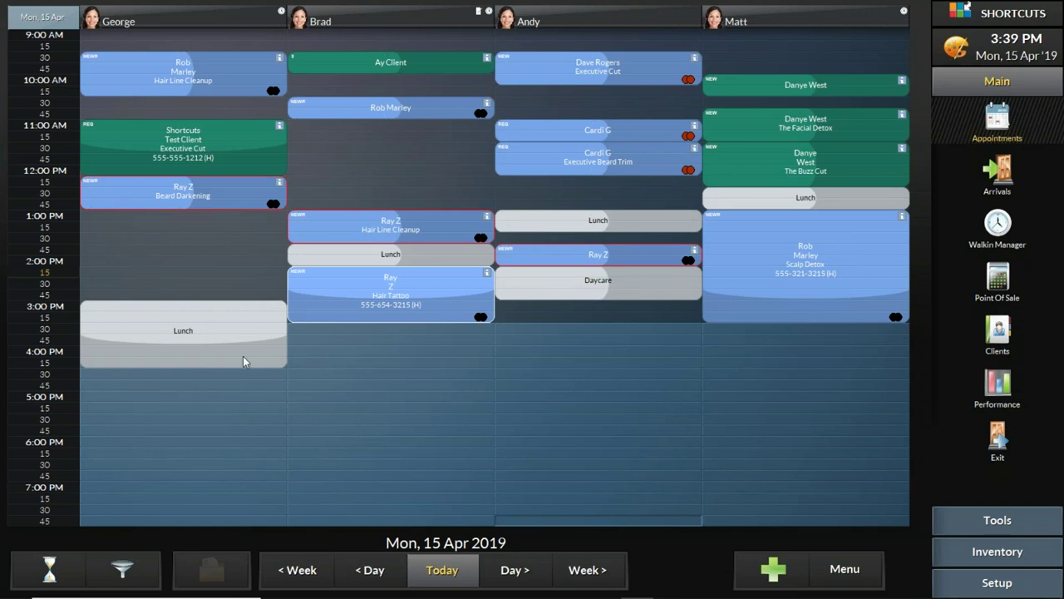
Step: Move the Beard Darkening to the second stylist at its longer length and set the first column's lunch to 2:45 PM
{"action": "left_click_drag", "start_coordinate": [239, 357], "coordinate": [239, 347]}
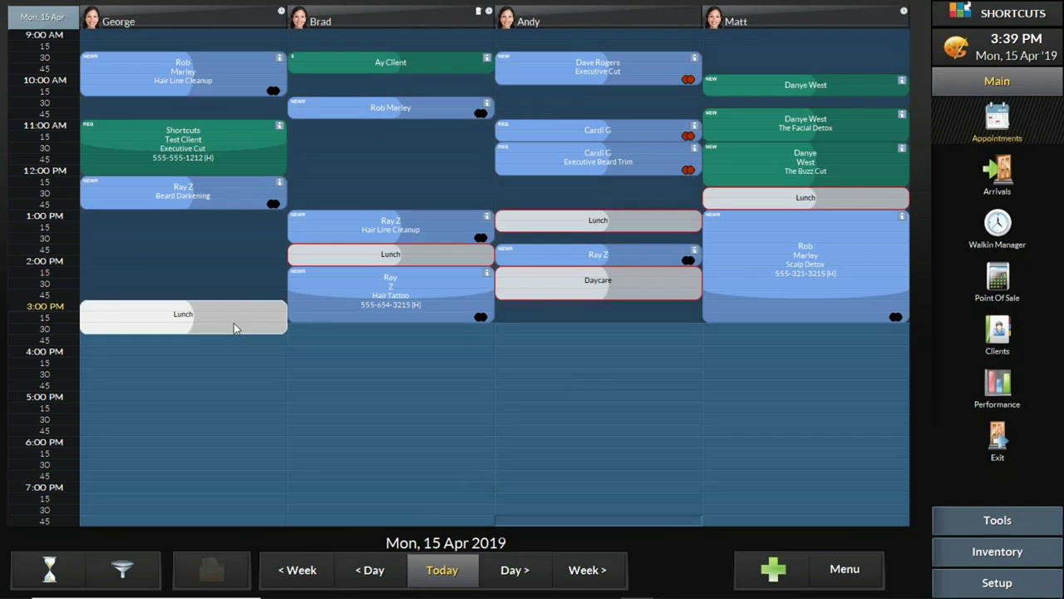
{"action": "left_click_drag", "start_coordinate": [142, 311], "coordinate": [144, 343]}
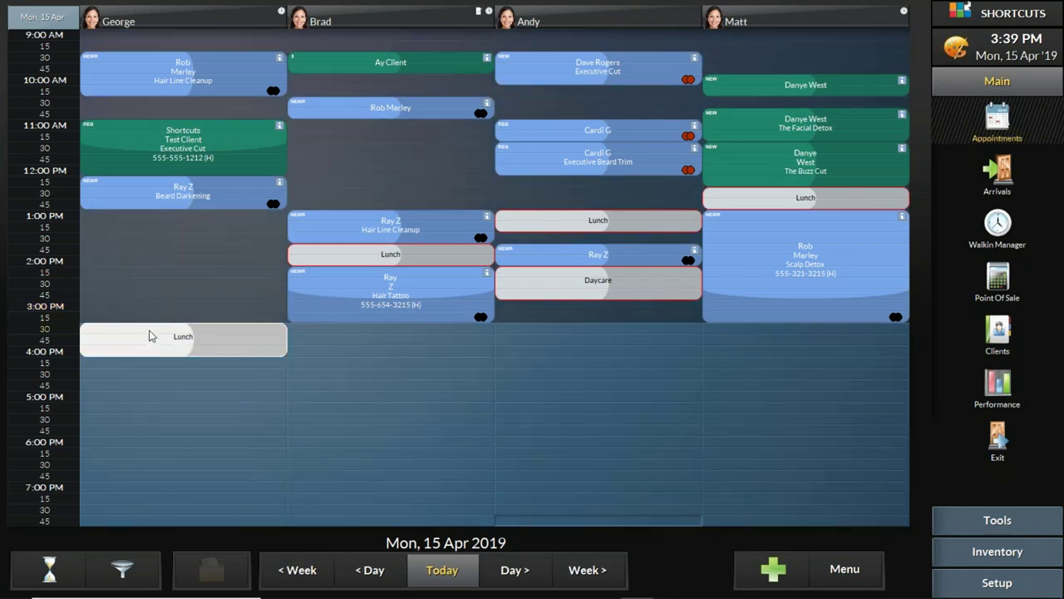
{"action": "left_click_drag", "start_coordinate": [118, 198], "coordinate": [314, 191]}
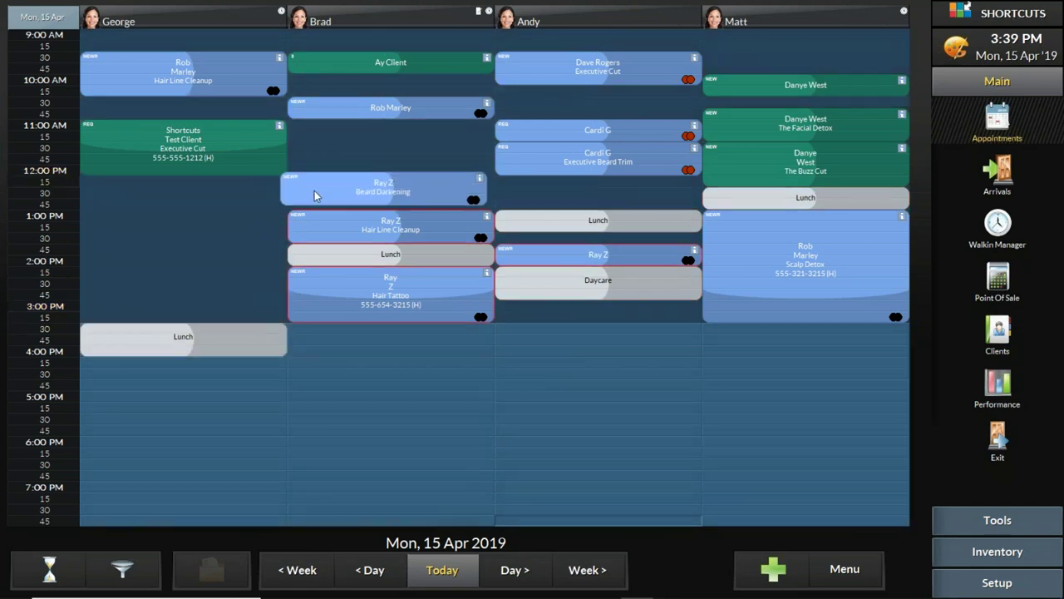
{"action": "left_click", "coordinate": [690, 320]}
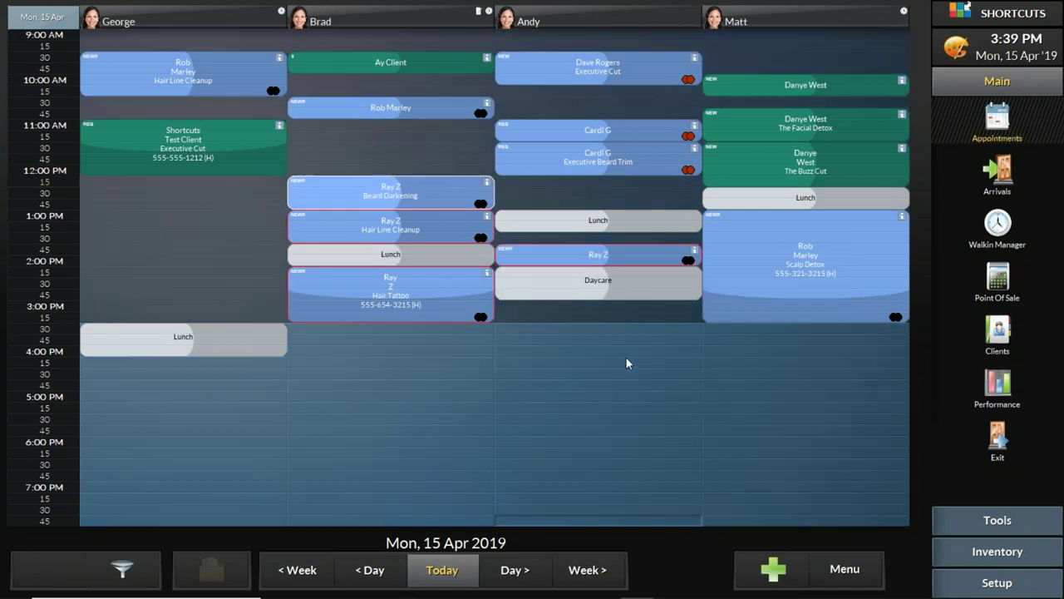
{"action": "left_click_drag", "start_coordinate": [121, 339], "coordinate": [117, 304]}
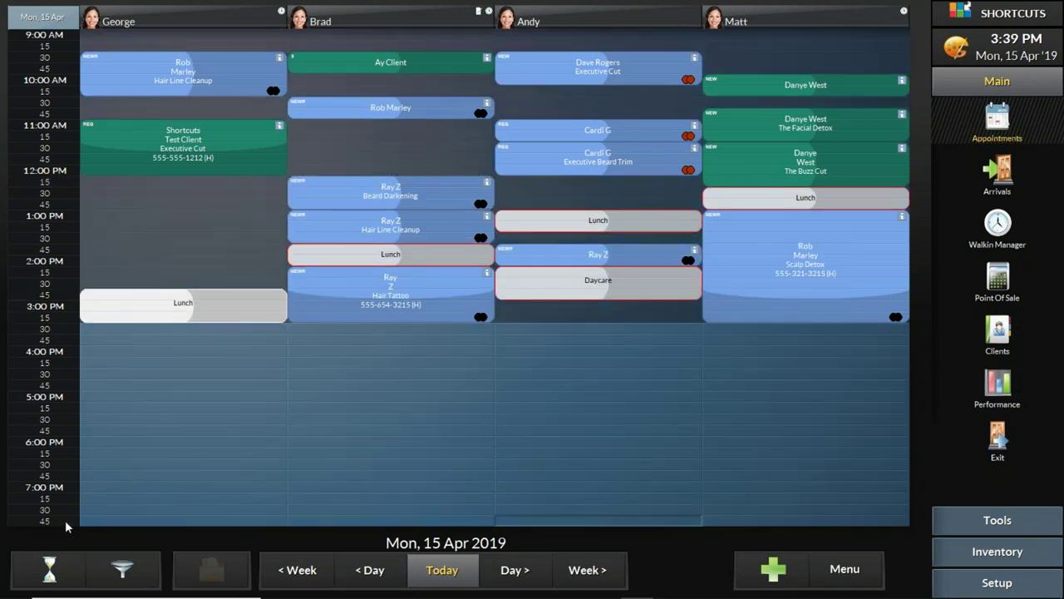
{"action": "left_click", "coordinate": [50, 570]}
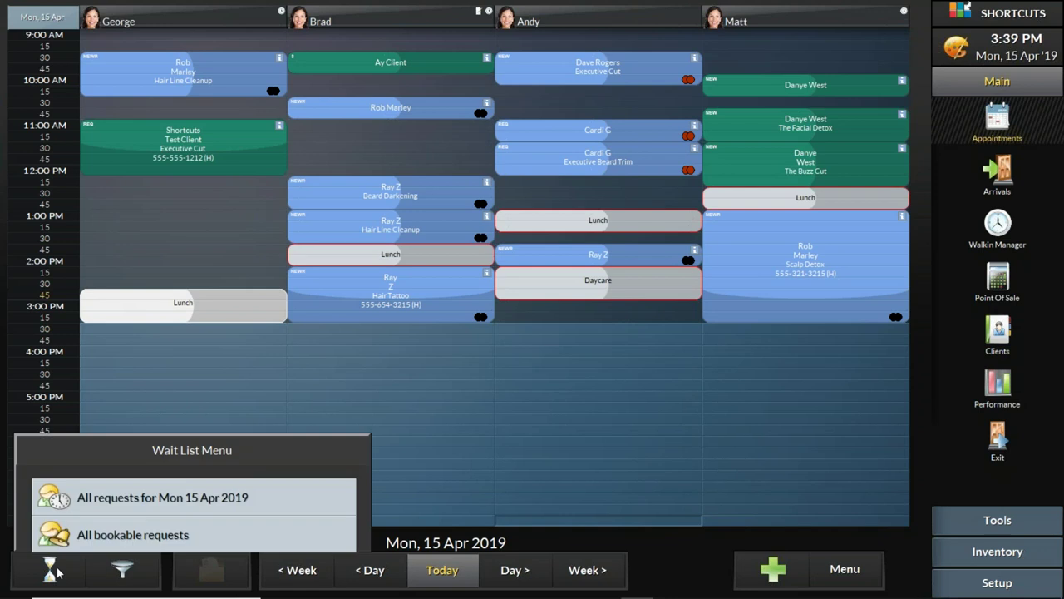
{"action": "left_click", "coordinate": [98, 480]}
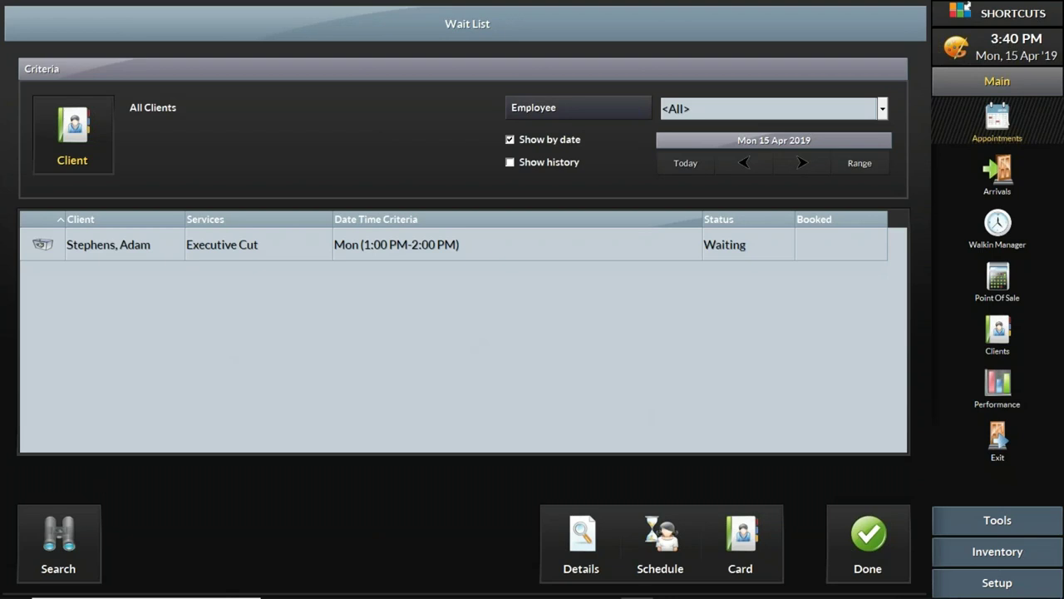
{"action": "left_click", "coordinate": [865, 544]}
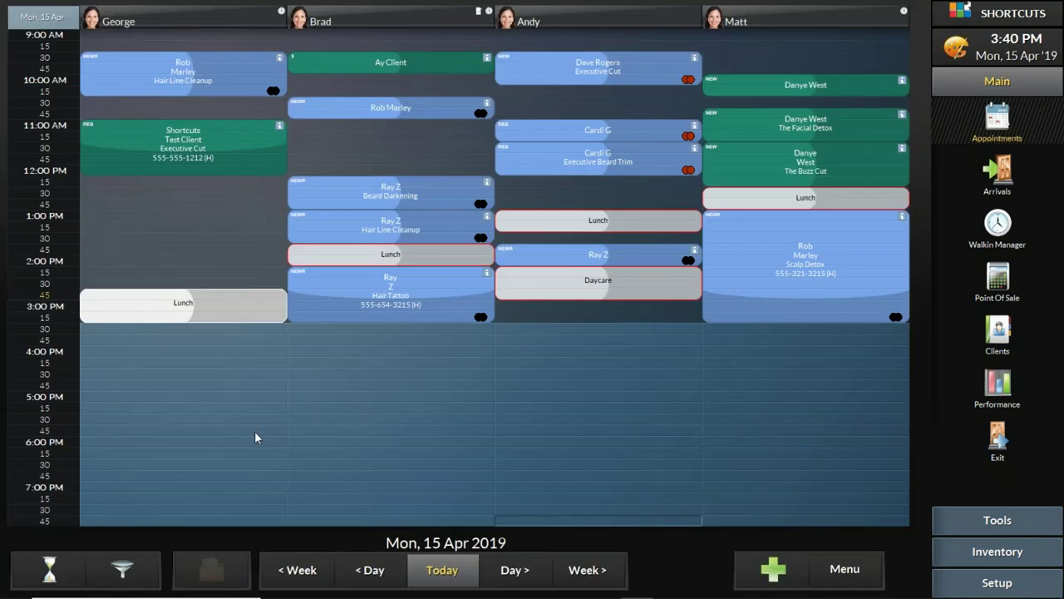
{"action": "left_click", "coordinate": [51, 570]}
{"action": "left_click", "coordinate": [194, 484]}
{"action": "left_click", "coordinate": [586, 254]}
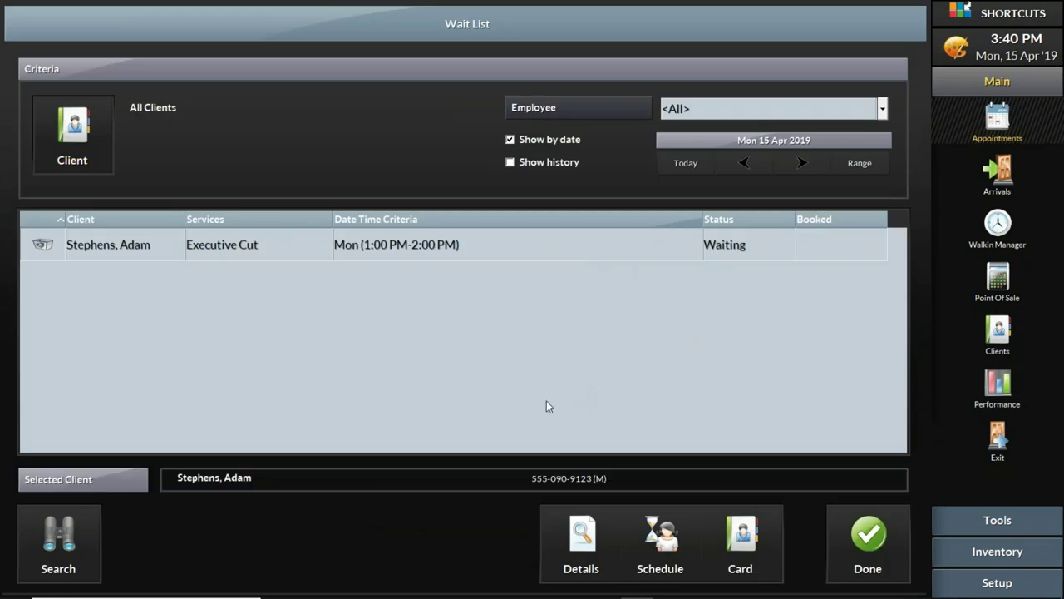
{"action": "left_click", "coordinate": [669, 538]}
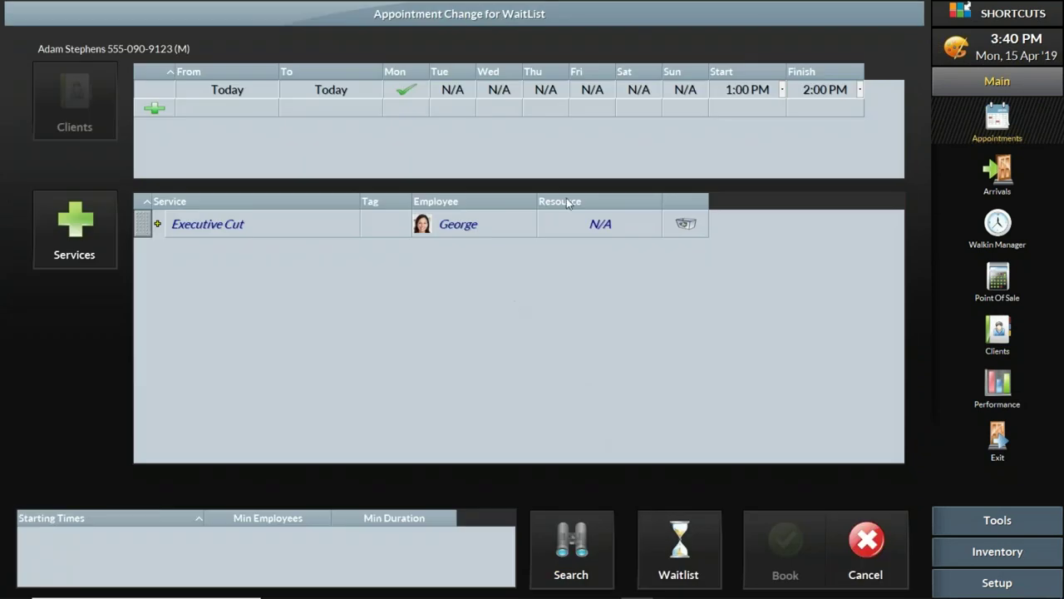
{"action": "left_click", "coordinate": [783, 90]}
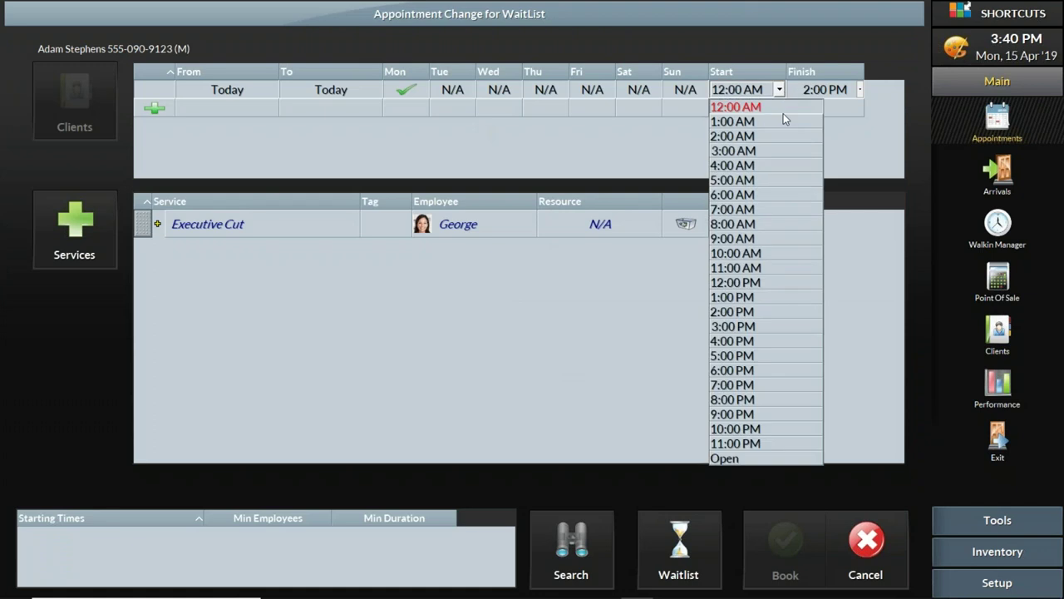
{"action": "left_click", "coordinate": [759, 341]}
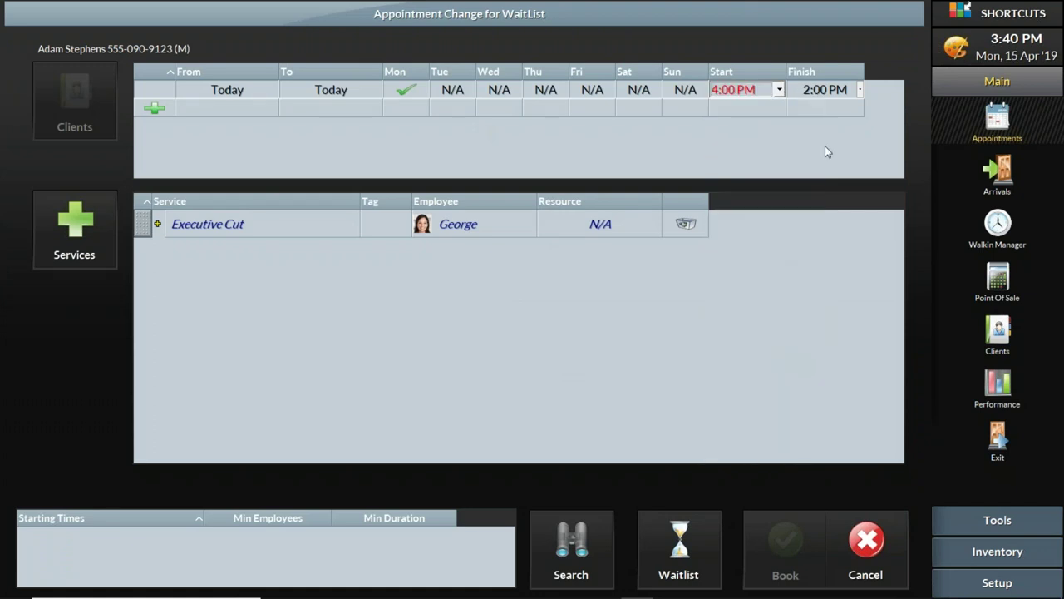
{"action": "left_click", "coordinate": [824, 92]}
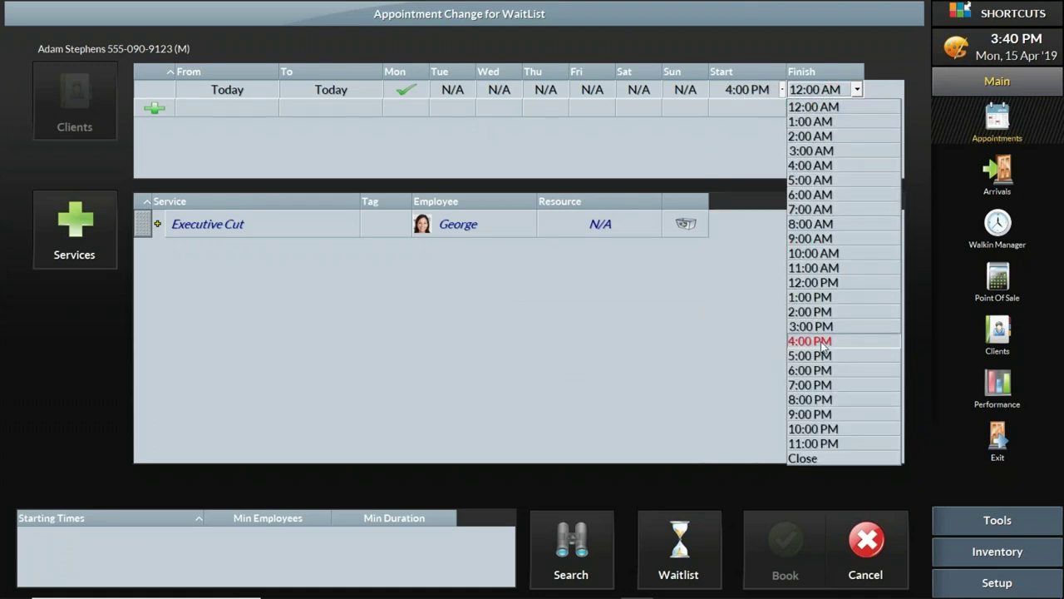
{"action": "left_click", "coordinate": [818, 370]}
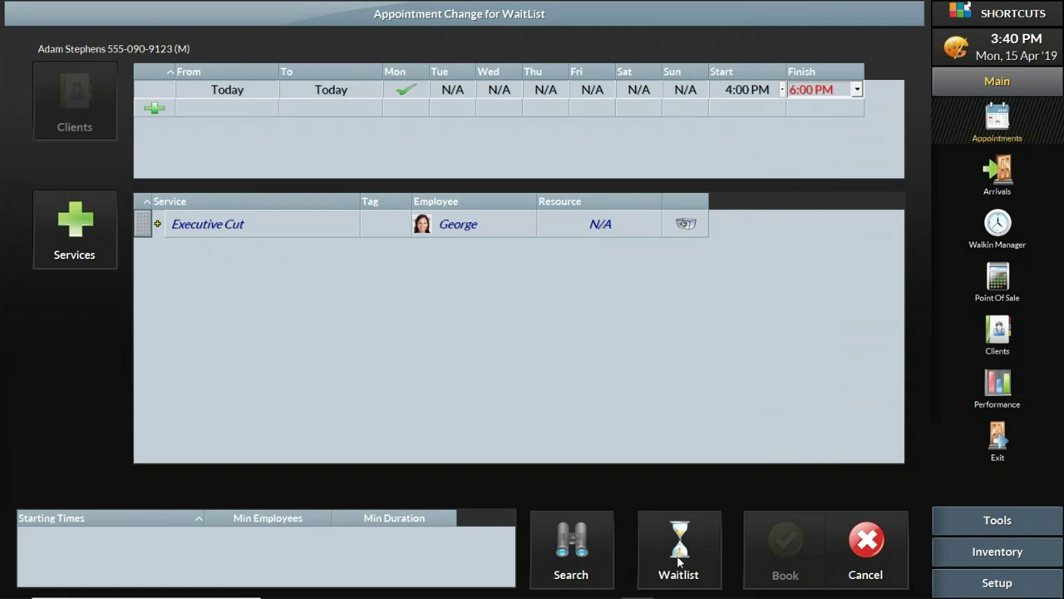
{"action": "left_click", "coordinate": [681, 556]}
{"action": "left_click", "coordinate": [867, 544]}
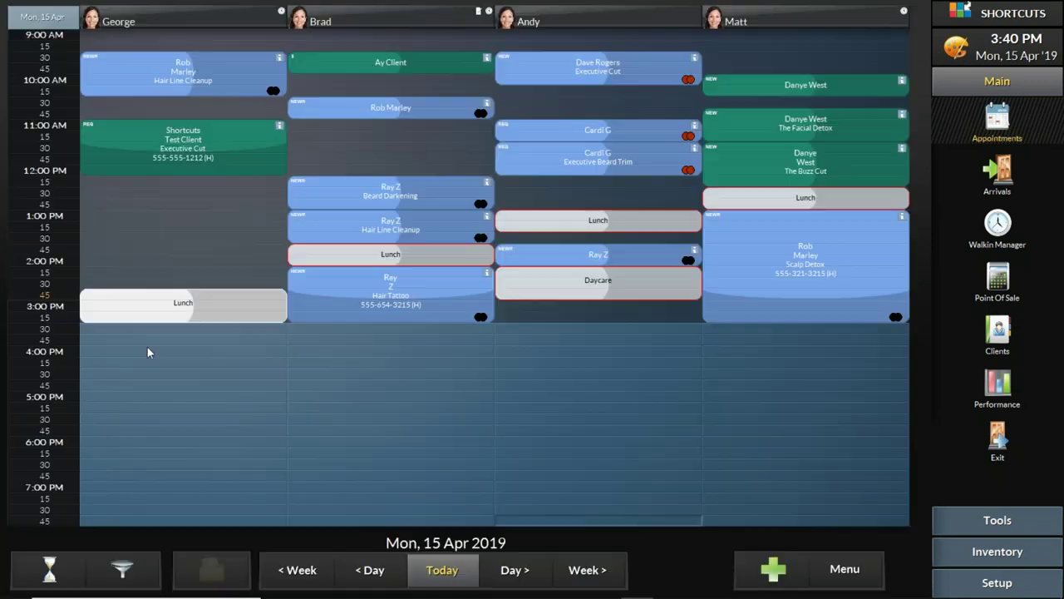
Step: Keep the 75-minute Hair Tattoo in the second column and set the first column's lunch to 3:00–3:30 PM
{"action": "left_click_drag", "start_coordinate": [118, 316], "coordinate": [216, 459]}
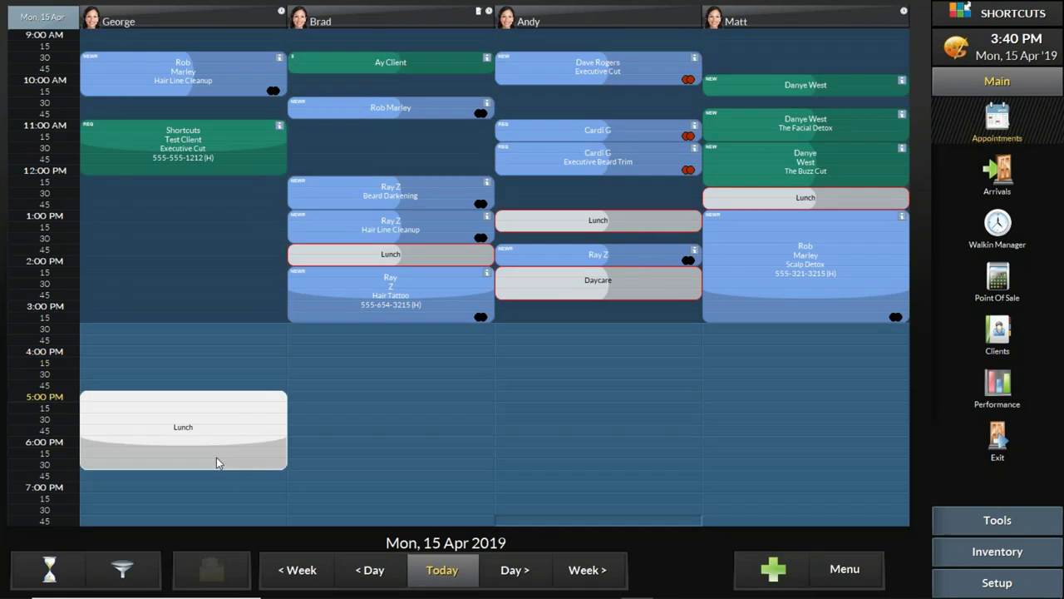
{"action": "left_click_drag", "start_coordinate": [304, 288], "coordinate": [96, 345]}
{"action": "left_click", "coordinate": [655, 316]}
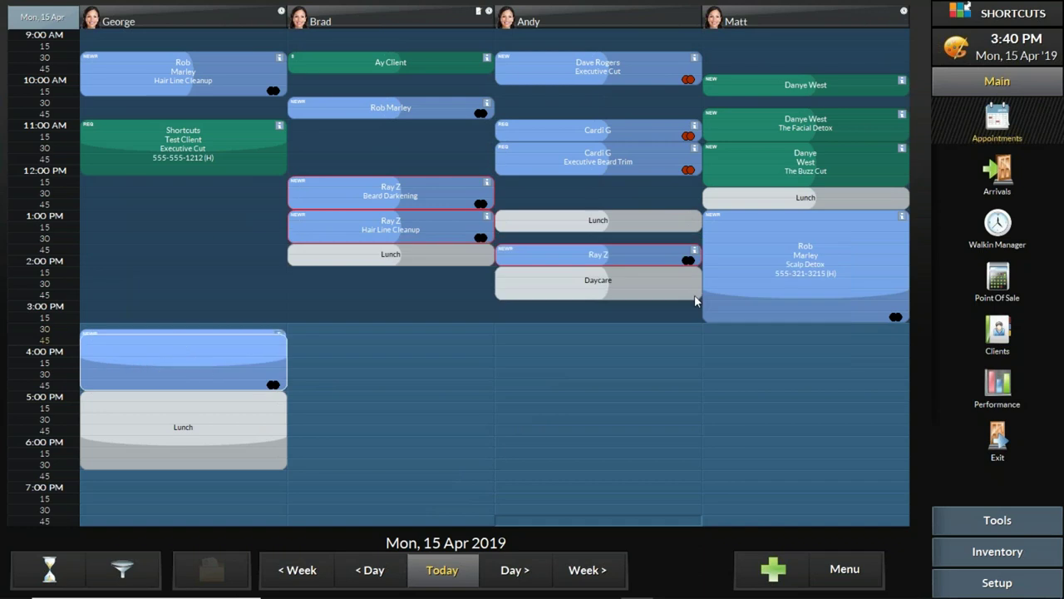
{"action": "left_click_drag", "start_coordinate": [135, 351], "coordinate": [341, 293]}
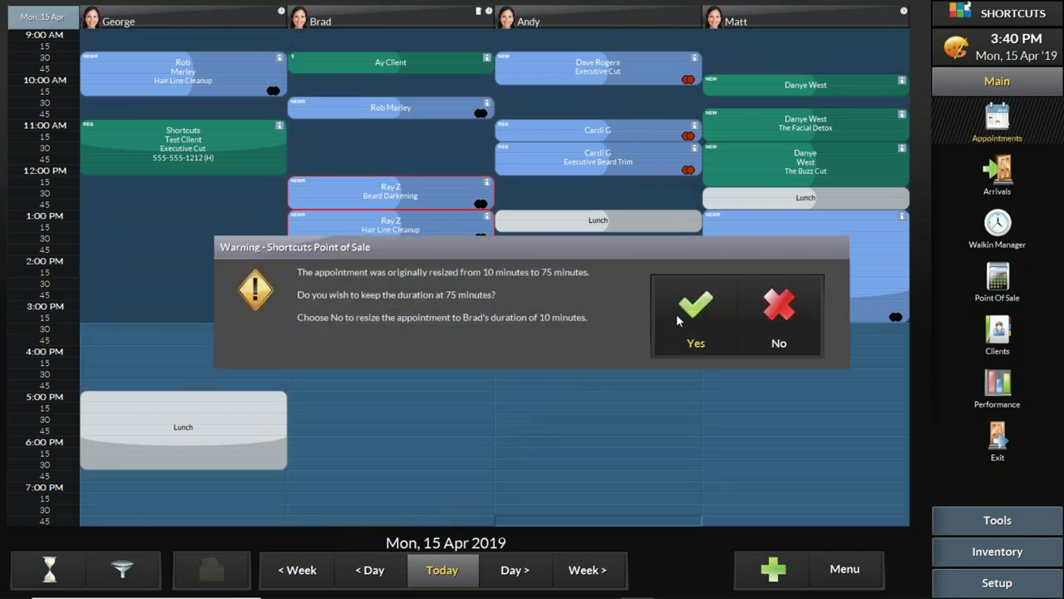
{"action": "left_click", "coordinate": [675, 313]}
{"action": "left_click_drag", "start_coordinate": [150, 403], "coordinate": [152, 322]}
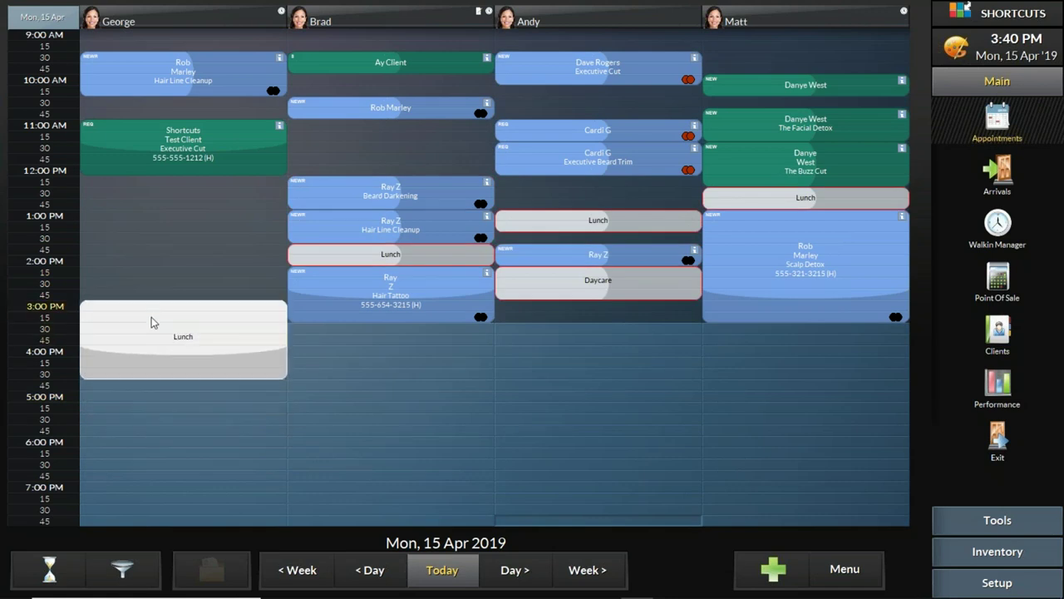
{"action": "left_click_drag", "start_coordinate": [269, 378], "coordinate": [281, 347]}
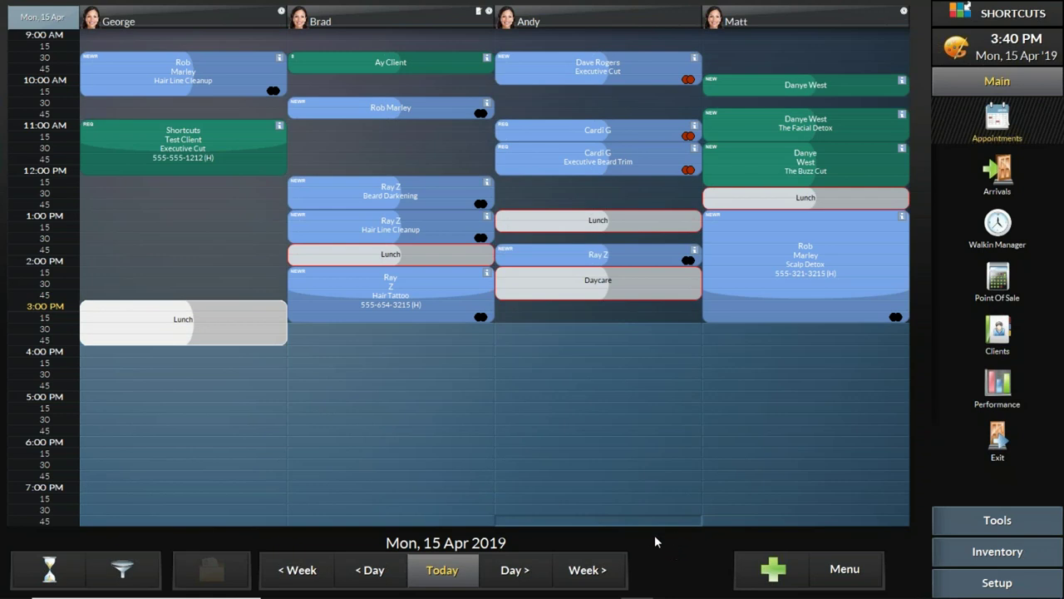
Step: Check the waiting Executive Cut request, then stretch the first column's lunch past 5:00 PM
{"action": "left_click", "coordinate": [48, 570]}
{"action": "left_click", "coordinate": [182, 487]}
{"action": "left_click", "coordinate": [541, 253]}
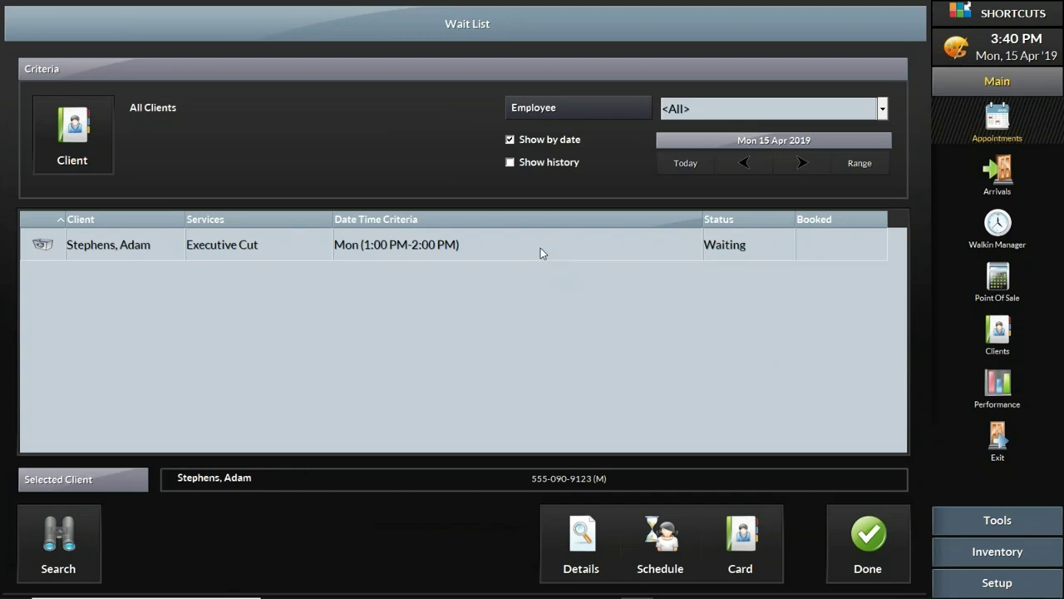
{"action": "left_click", "coordinate": [859, 543]}
{"action": "left_click_drag", "start_coordinate": [256, 343], "coordinate": [221, 444]}
Step: Begin scheduling the waiting Executive Cut request, then cancel and close the wait list
{"action": "left_click", "coordinate": [47, 580]}
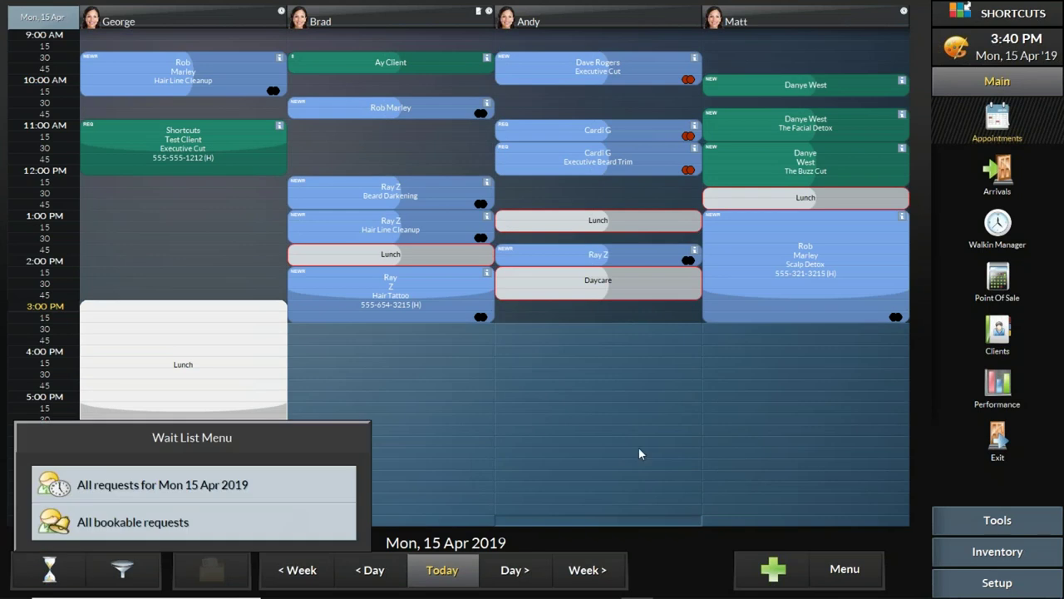
{"action": "left_click", "coordinate": [270, 513]}
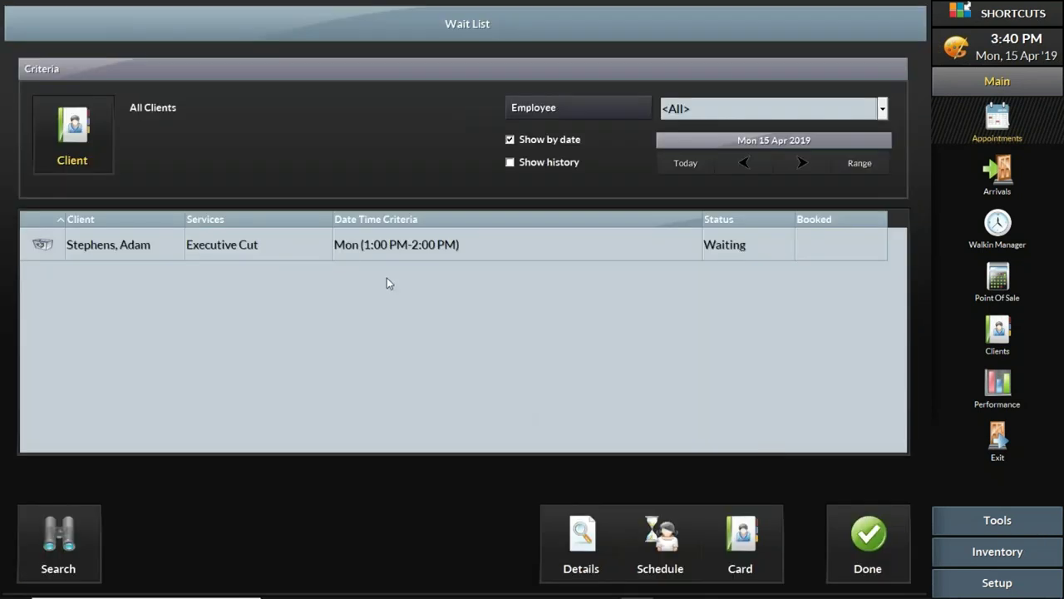
{"action": "left_click", "coordinate": [395, 249]}
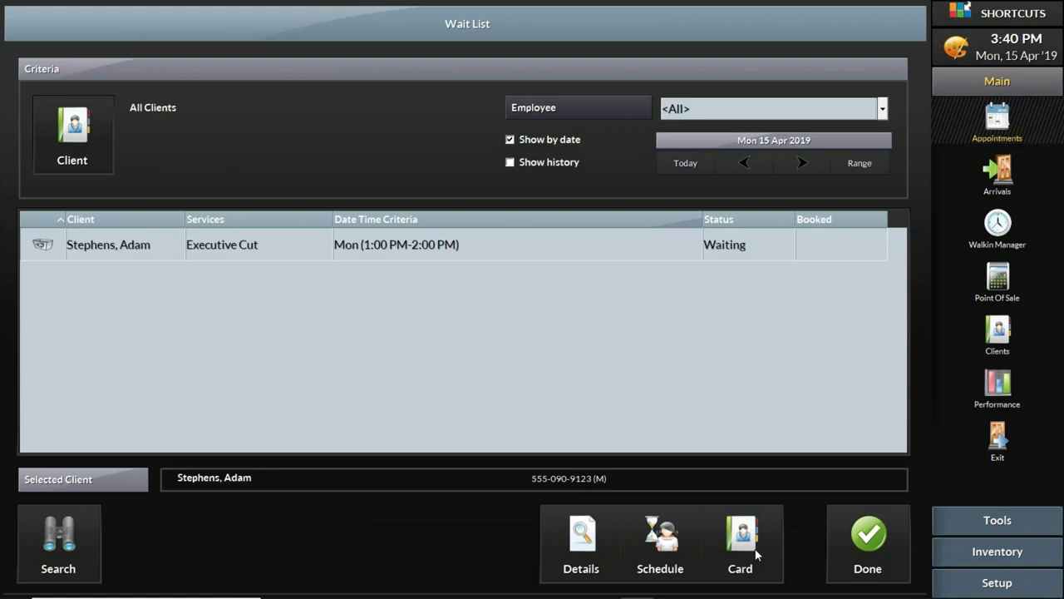
{"action": "left_click", "coordinate": [665, 545]}
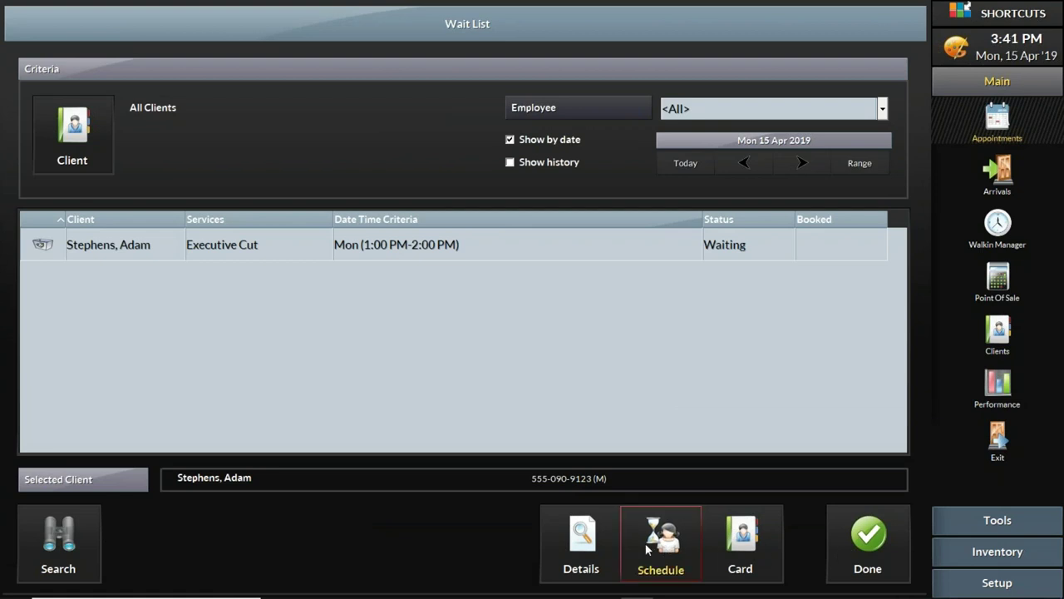
{"action": "left_click", "coordinate": [775, 92]}
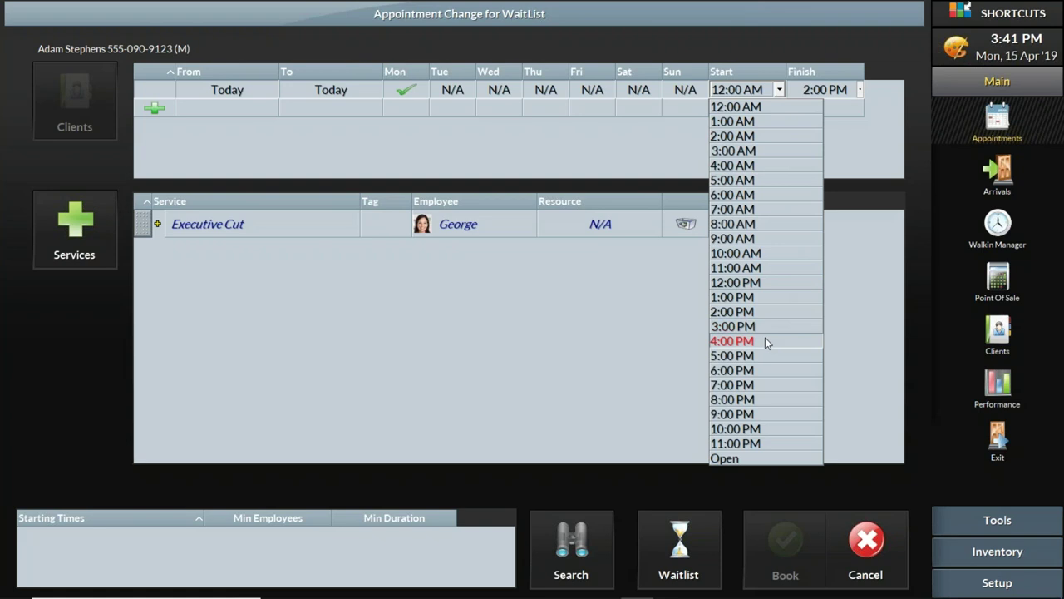
{"action": "left_click", "coordinate": [842, 542]}
{"action": "left_click", "coordinate": [870, 555]}
{"action": "left_click", "coordinate": [252, 484]}
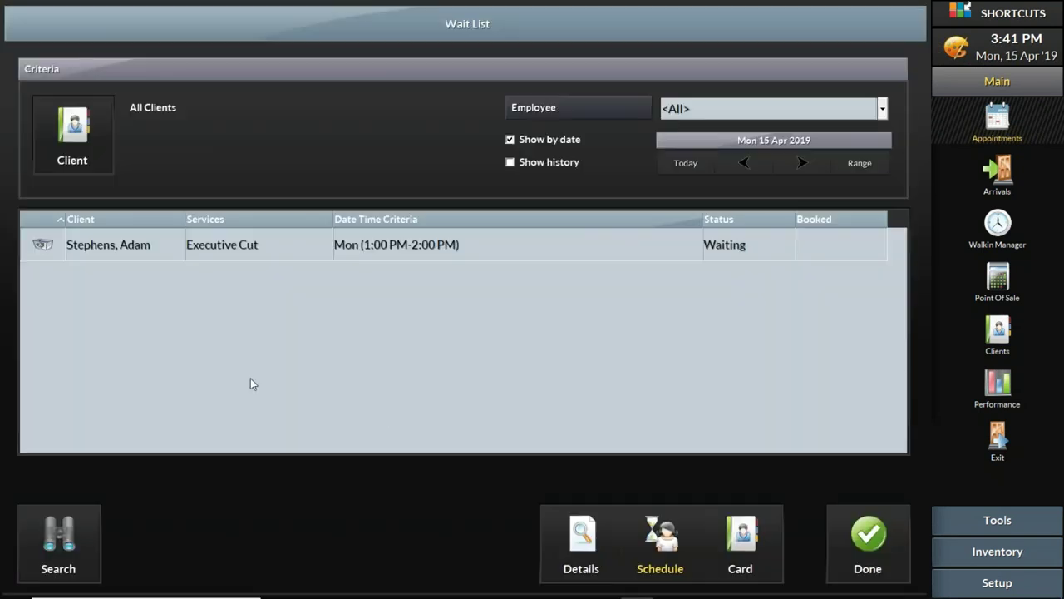
{"action": "left_click", "coordinate": [865, 548]}
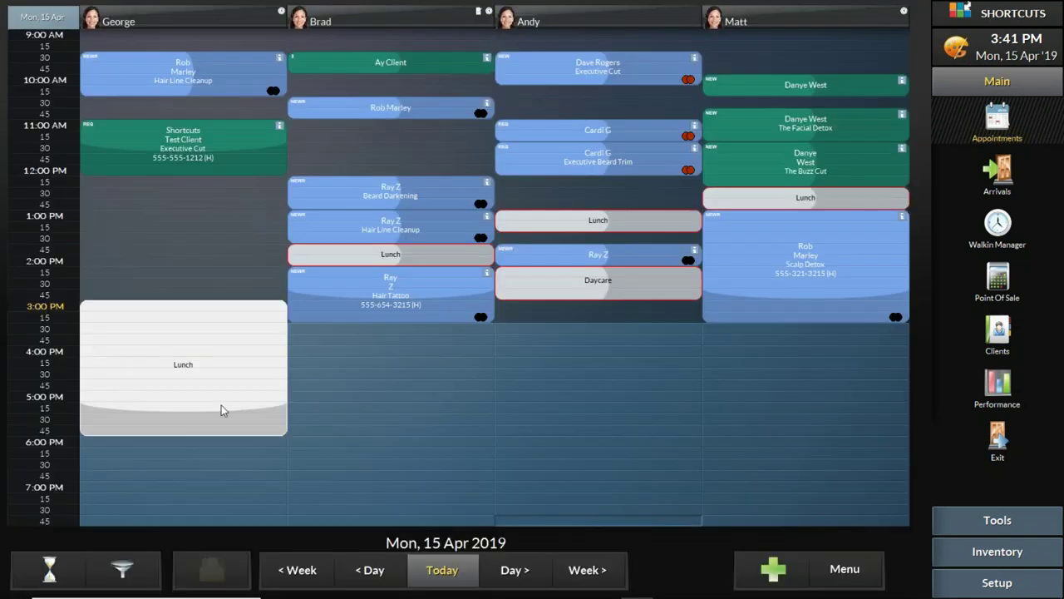
{"action": "mouse_move", "coordinate": [966, 596]}
Step: Set the waiting Executive Cut request to a 4:00–5:00 PM window
{"action": "left_click", "coordinate": [65, 575]}
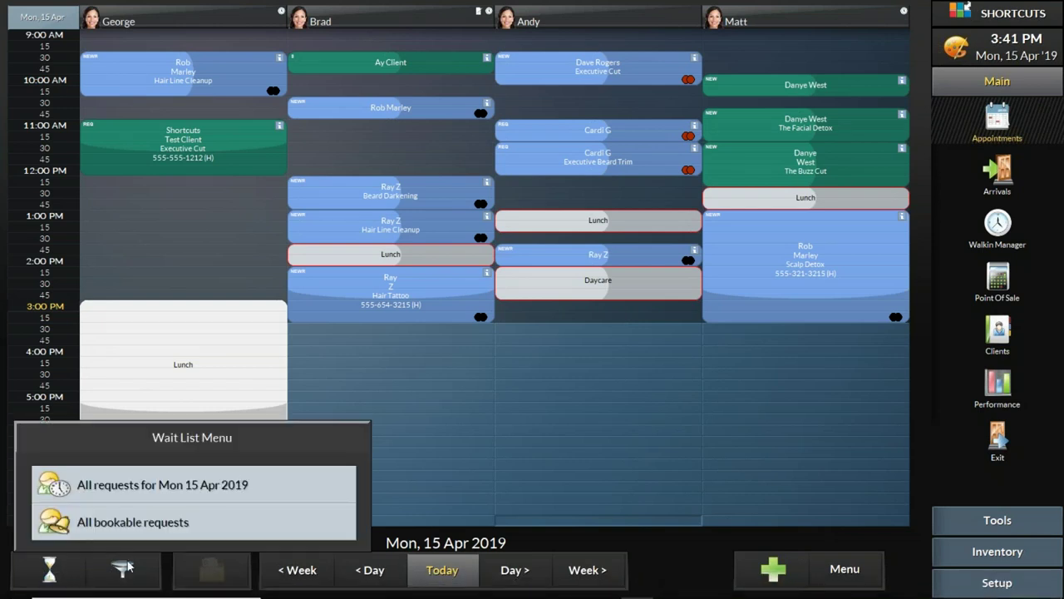
{"action": "left_click", "coordinate": [239, 481]}
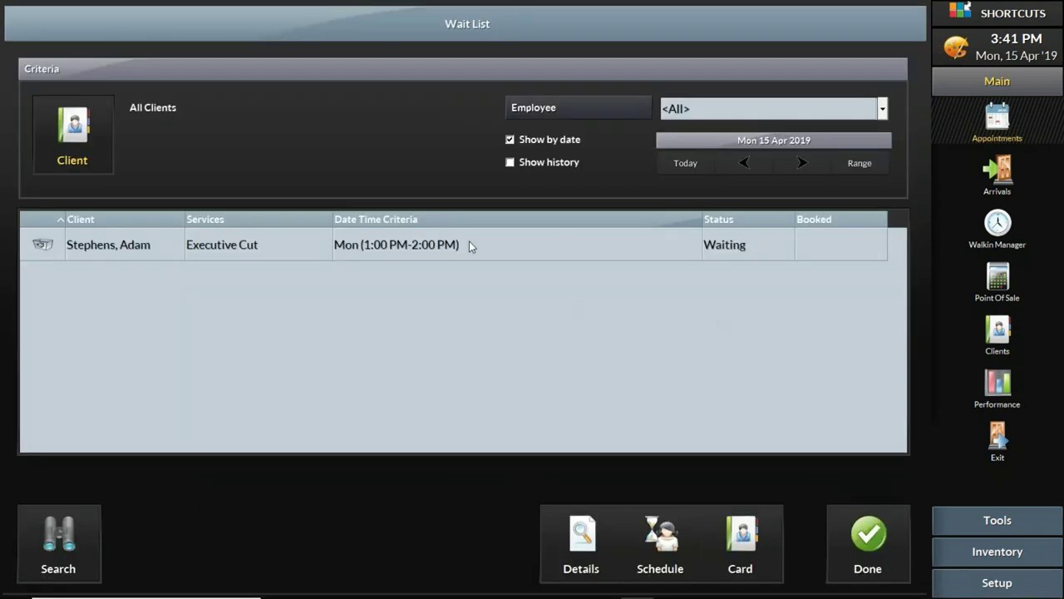
{"action": "left_click", "coordinate": [468, 246]}
{"action": "left_click", "coordinate": [663, 552]}
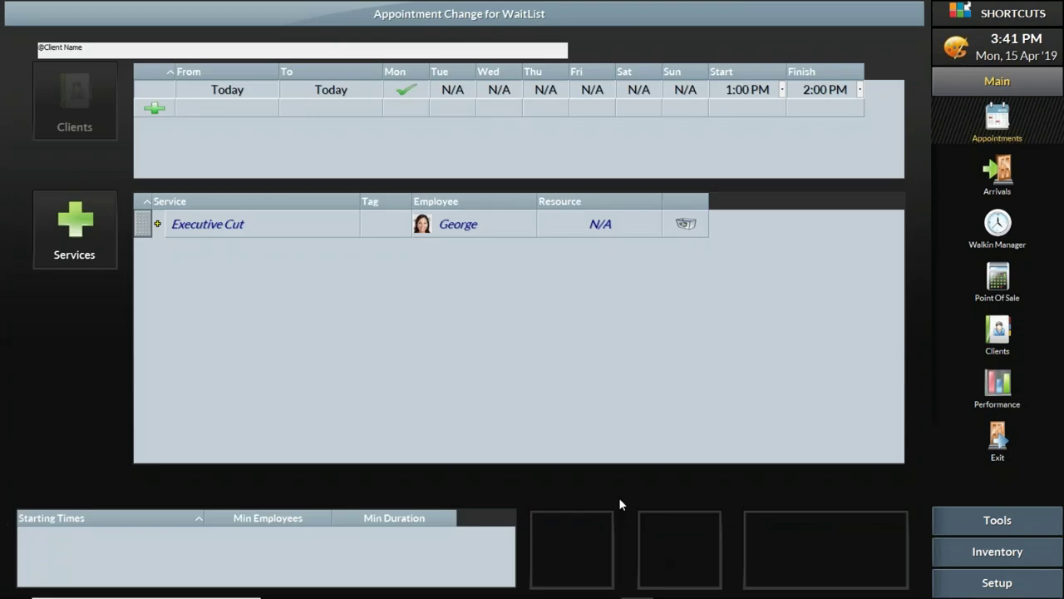
{"action": "left_click", "coordinate": [757, 90]}
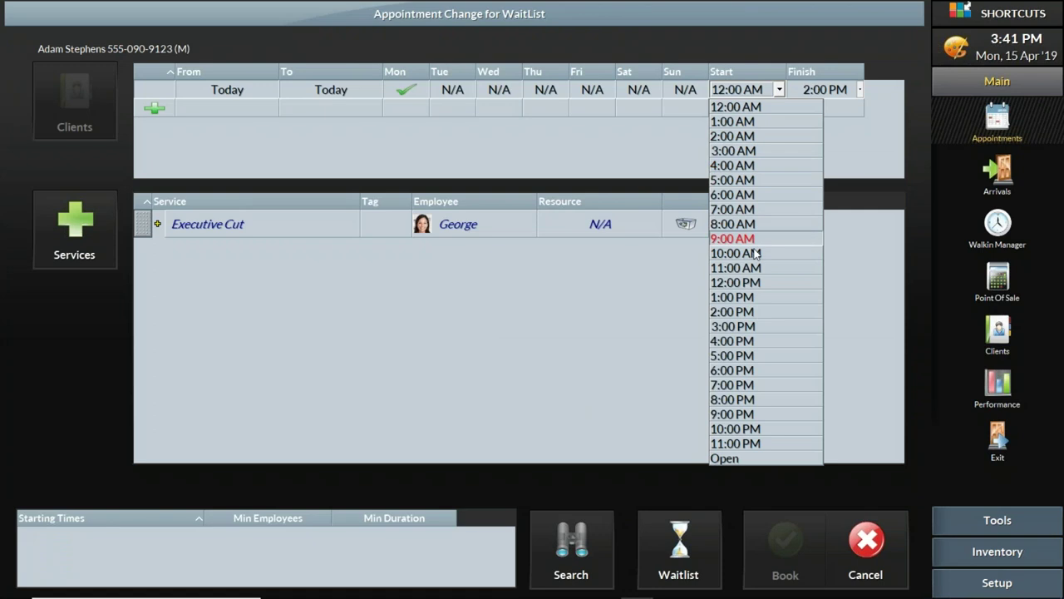
{"action": "left_click", "coordinate": [758, 341]}
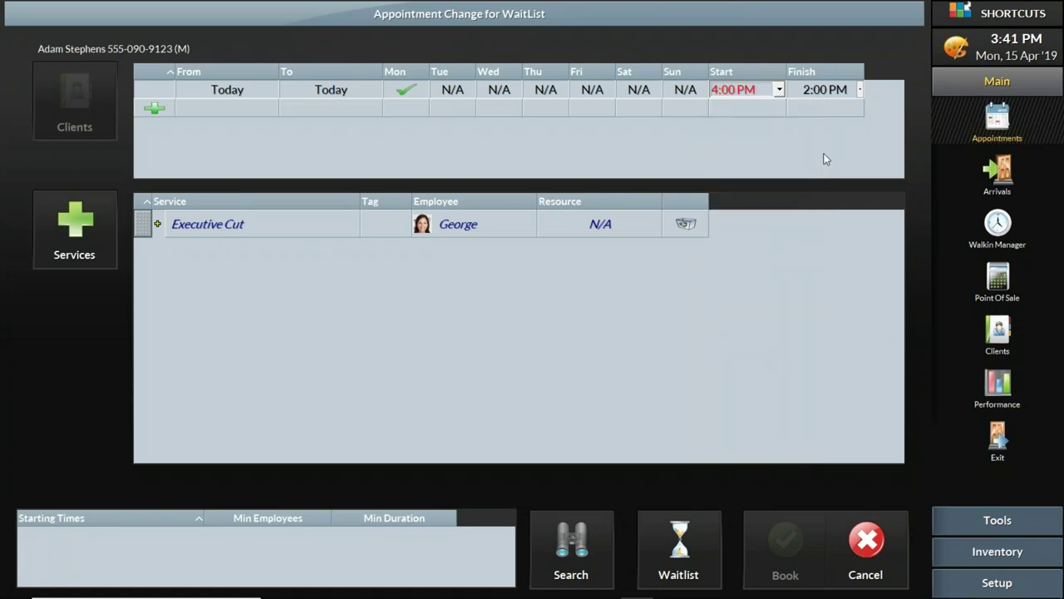
{"action": "left_click", "coordinate": [828, 95]}
{"action": "left_click", "coordinate": [828, 356]}
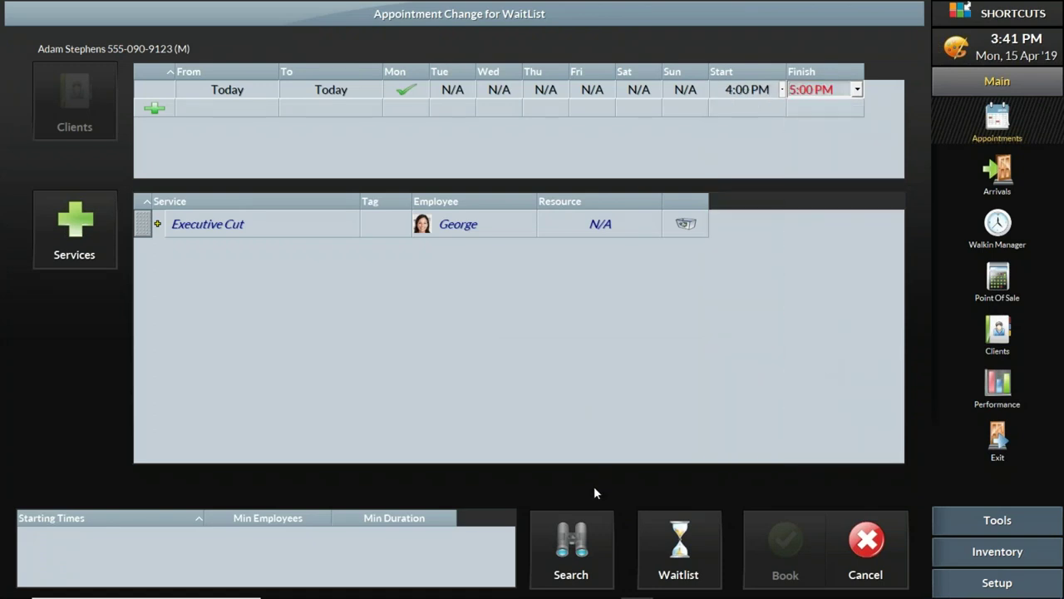
Step: Search for open times, dismiss the no-availability notice, and return the request to the wait list
{"action": "left_click", "coordinate": [581, 545]}
{"action": "left_click", "coordinate": [746, 317]}
{"action": "left_click", "coordinate": [688, 534]}
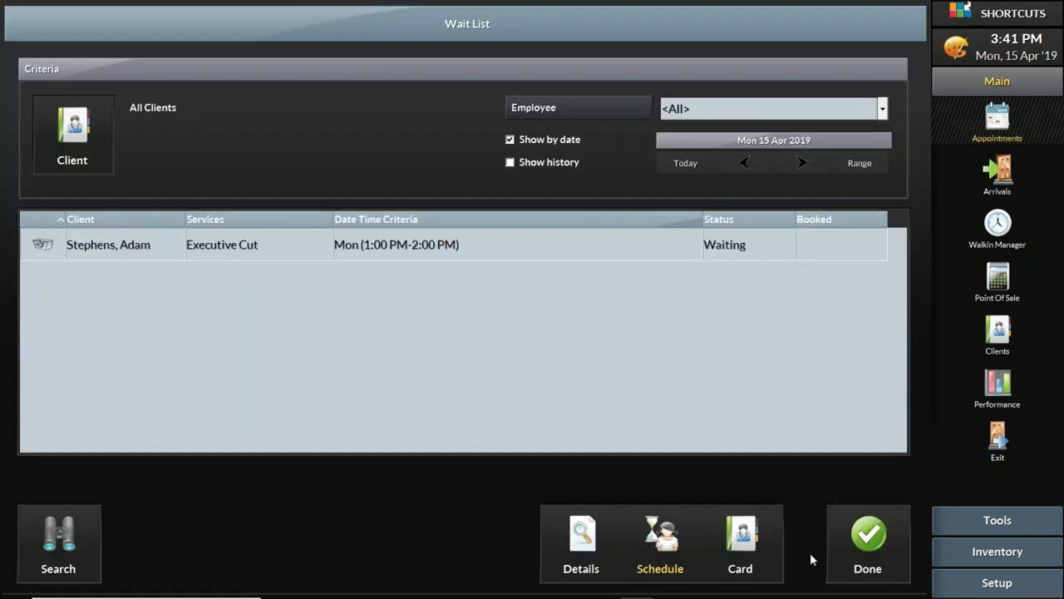
{"action": "left_click", "coordinate": [843, 542]}
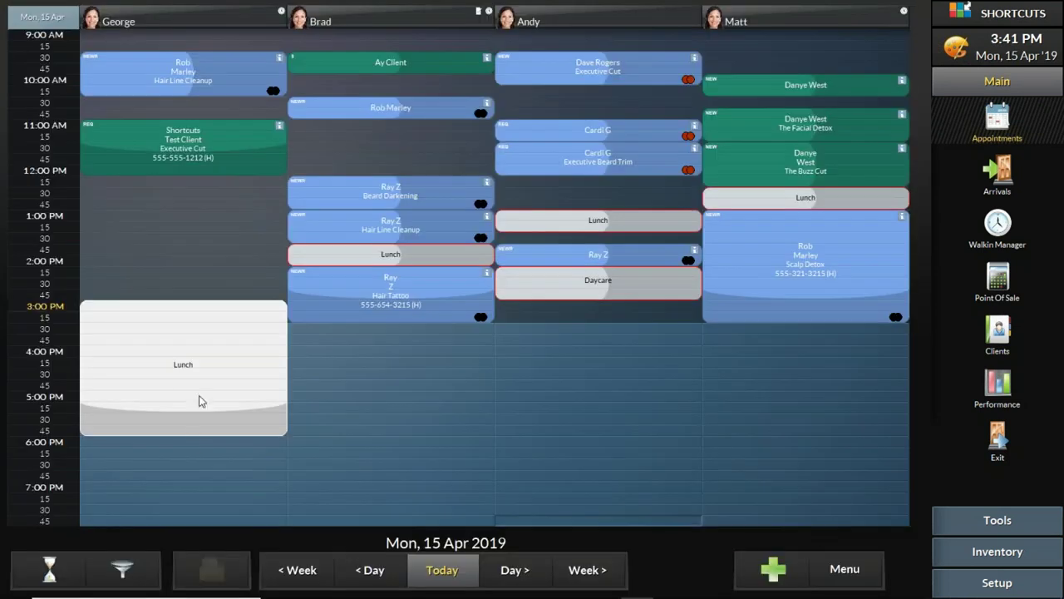
{"action": "left_click", "coordinate": [77, 572]}
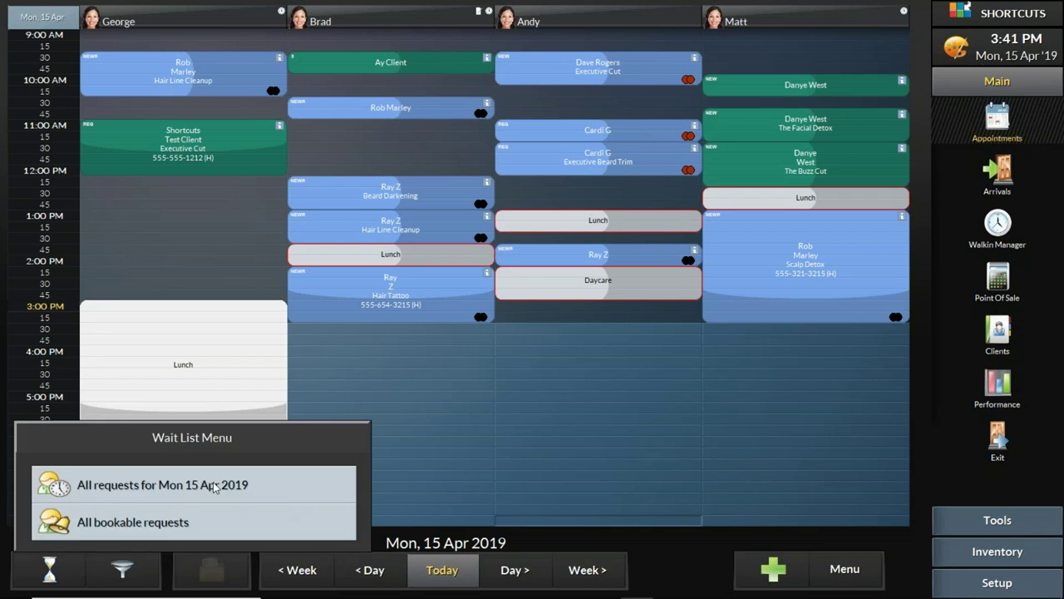
{"action": "left_click", "coordinate": [213, 484]}
{"action": "left_click", "coordinate": [639, 251]}
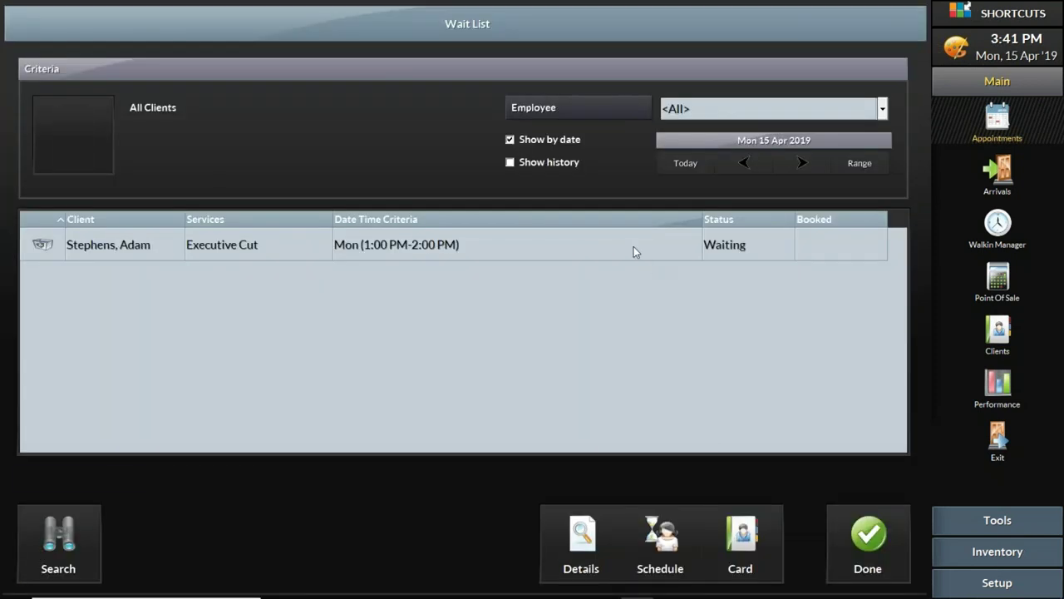
{"action": "left_click", "coordinate": [677, 550]}
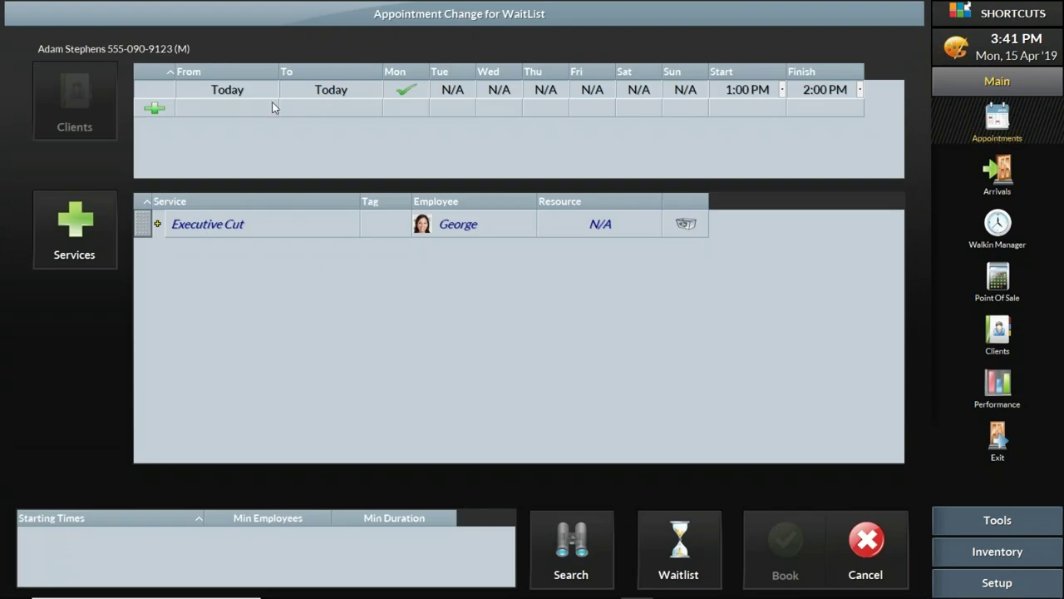
{"action": "left_click", "coordinate": [306, 93]}
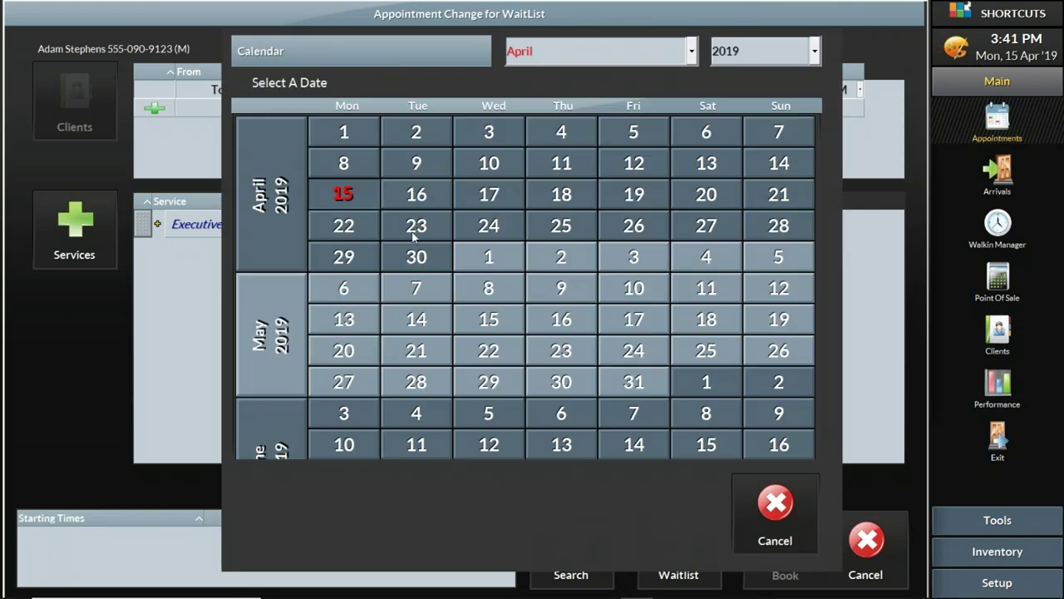
{"action": "left_click", "coordinate": [364, 199]}
{"action": "left_click", "coordinate": [763, 93]}
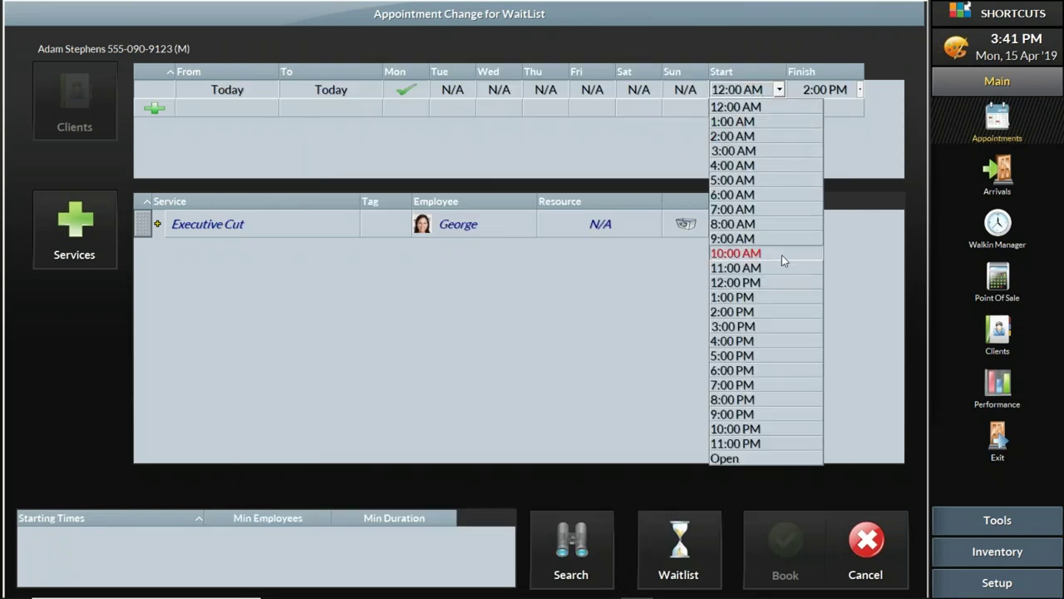
{"action": "left_click", "coordinate": [763, 339]}
{"action": "left_click", "coordinate": [819, 94]}
{"action": "left_click", "coordinate": [833, 354]}
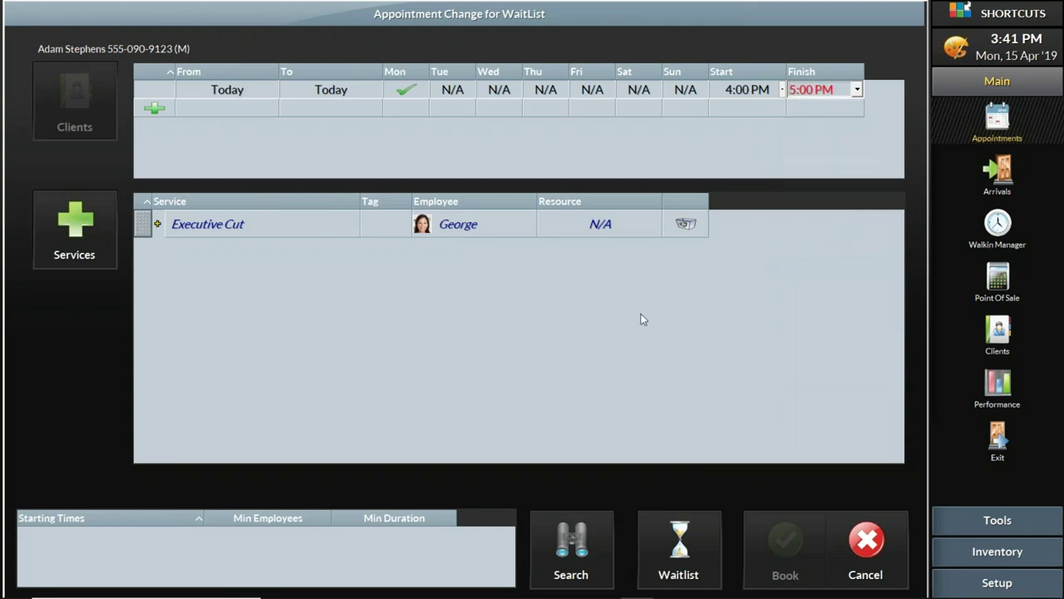
{"action": "left_click", "coordinate": [93, 227]}
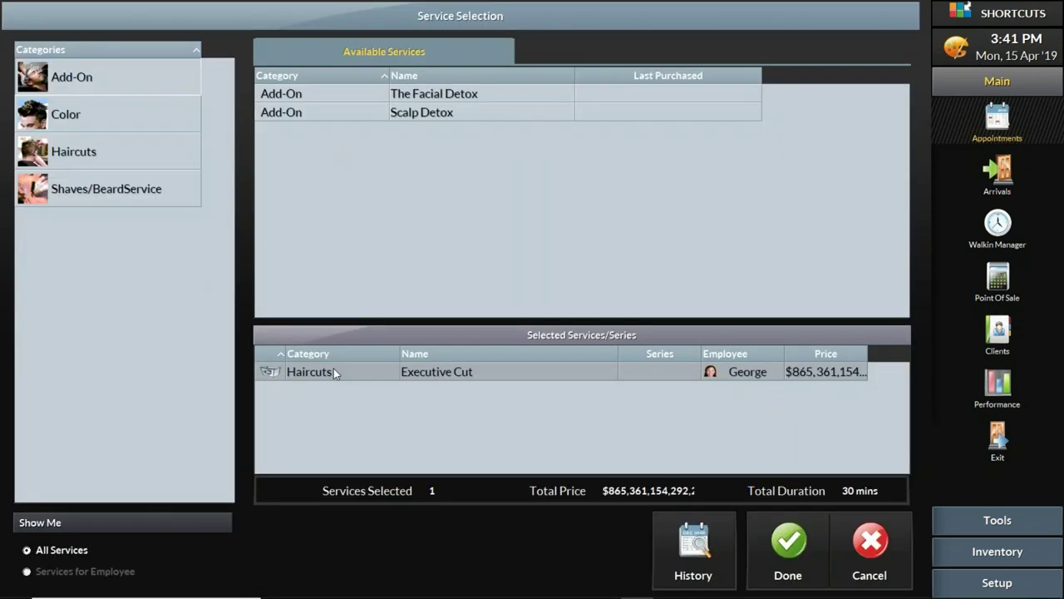
{"action": "left_click", "coordinate": [269, 371]}
{"action": "left_click", "coordinate": [116, 163]}
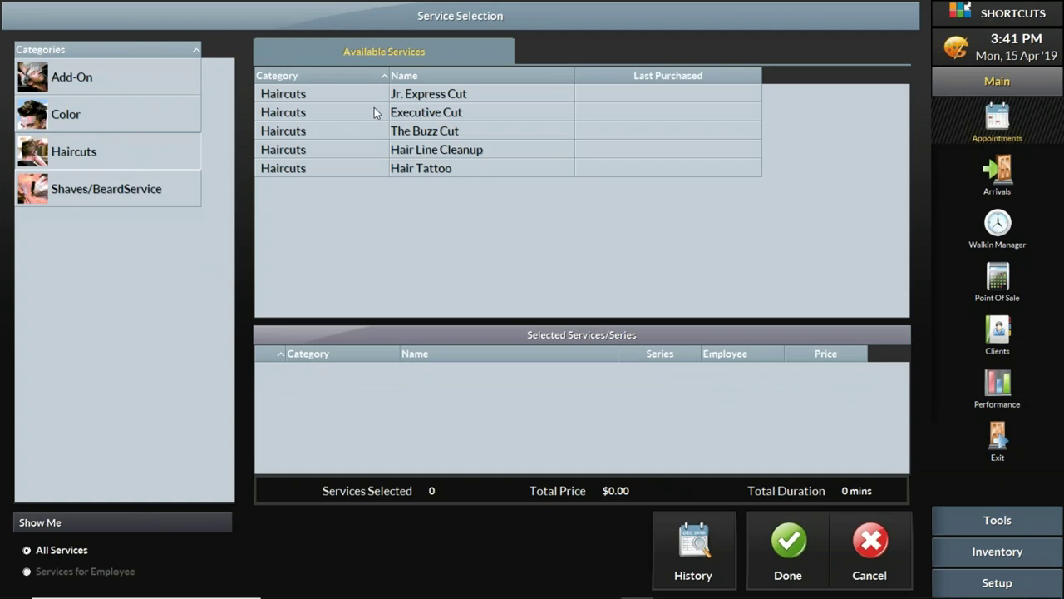
{"action": "left_click", "coordinate": [415, 111]}
{"action": "left_click", "coordinate": [798, 544]}
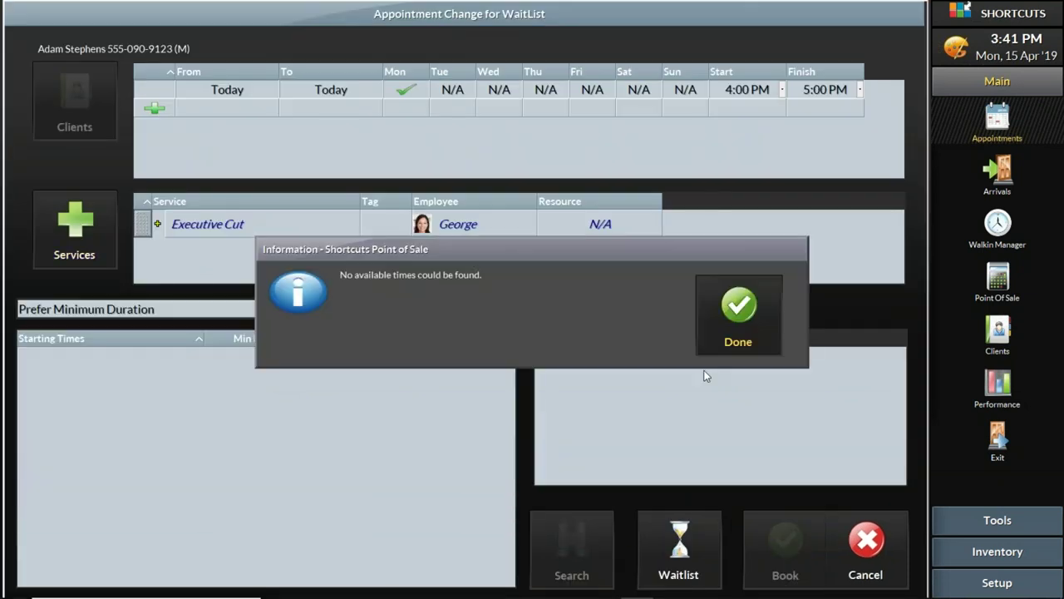
{"action": "left_click", "coordinate": [754, 327]}
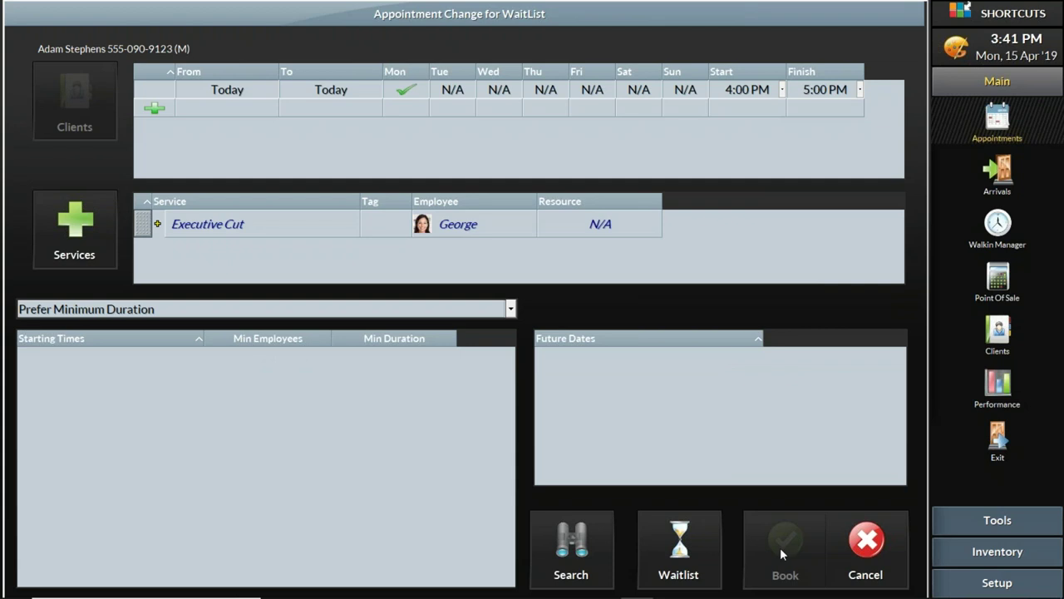
{"action": "left_click", "coordinate": [856, 555]}
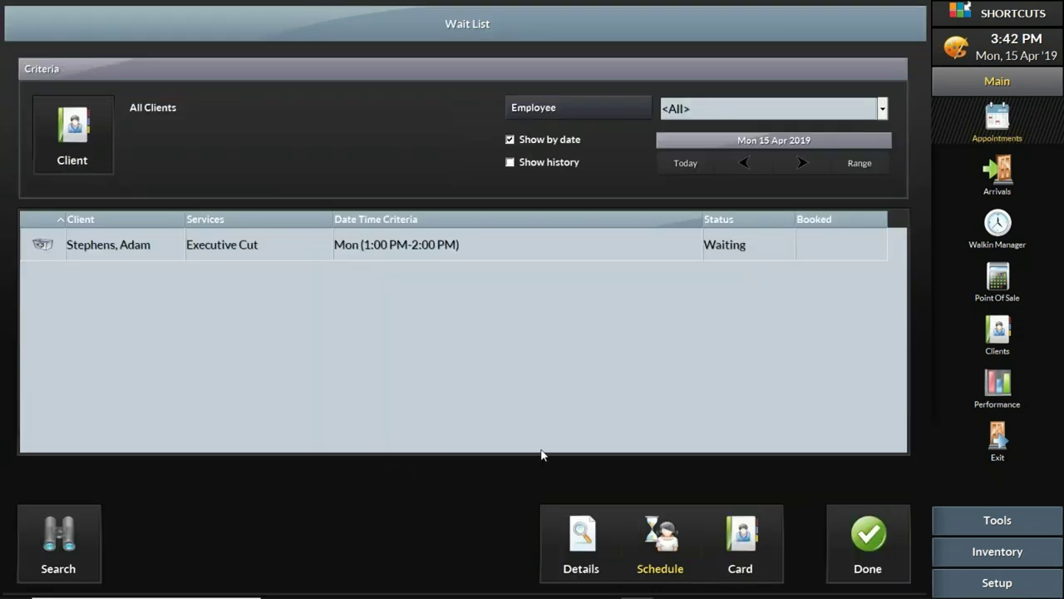
{"action": "left_click", "coordinate": [870, 539]}
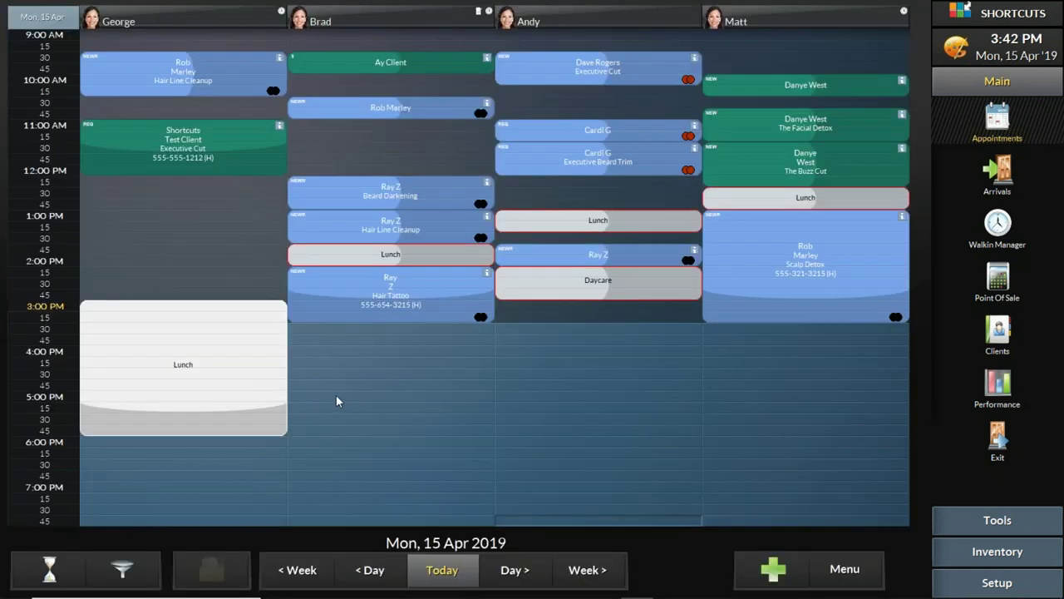
Step: Start a new request for the client on 15 April from 4:00 to 5:00 PM
{"action": "left_click", "coordinate": [777, 569]}
{"action": "left_click", "coordinate": [328, 96]}
{"action": "left_click", "coordinate": [353, 195]}
{"action": "left_click", "coordinate": [83, 108]}
{"action": "left_click", "coordinate": [615, 62]}
{"action": "left_click", "coordinate": [207, 354]}
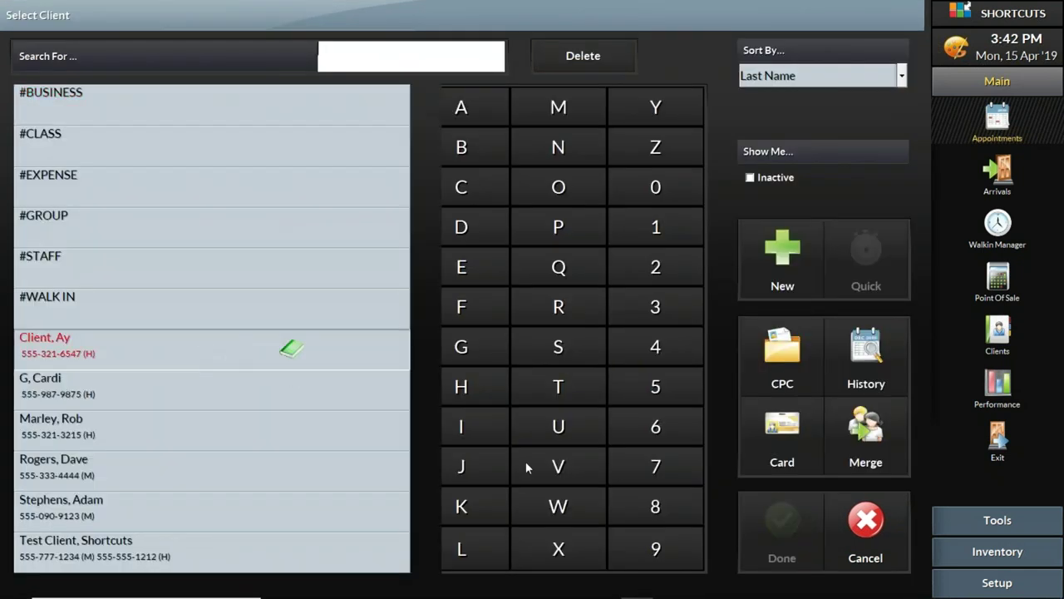
{"action": "left_click", "coordinate": [804, 522]}
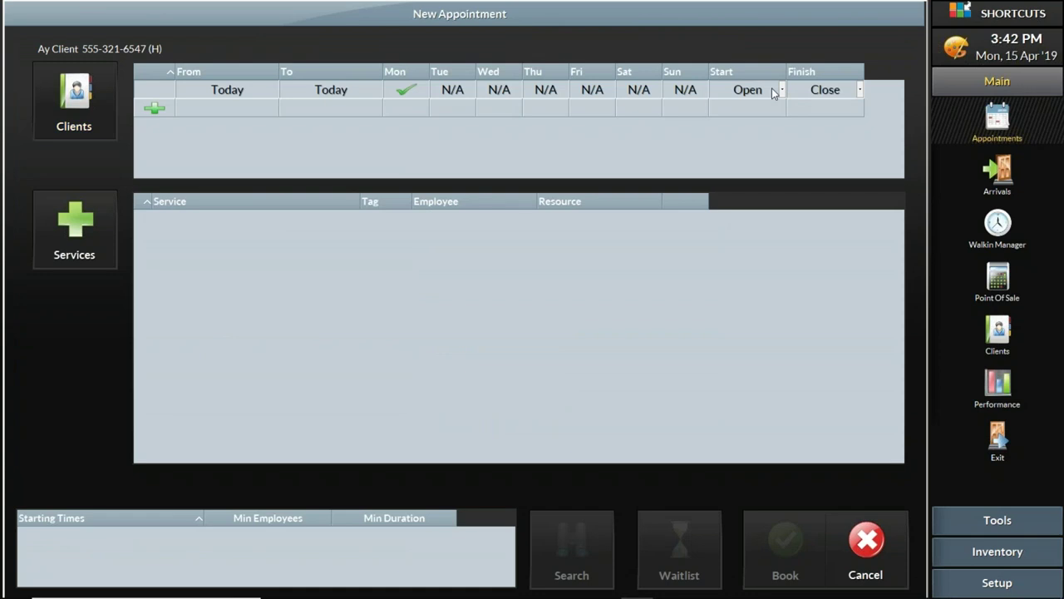
{"action": "left_click", "coordinate": [778, 90]}
{"action": "left_click", "coordinate": [769, 339]}
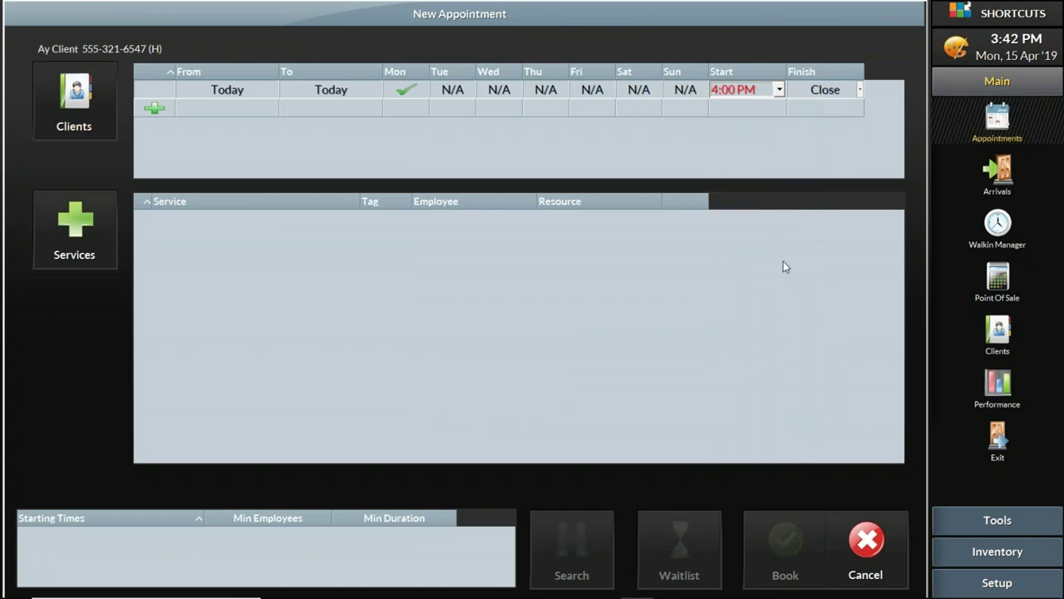
{"action": "left_click", "coordinate": [827, 98]}
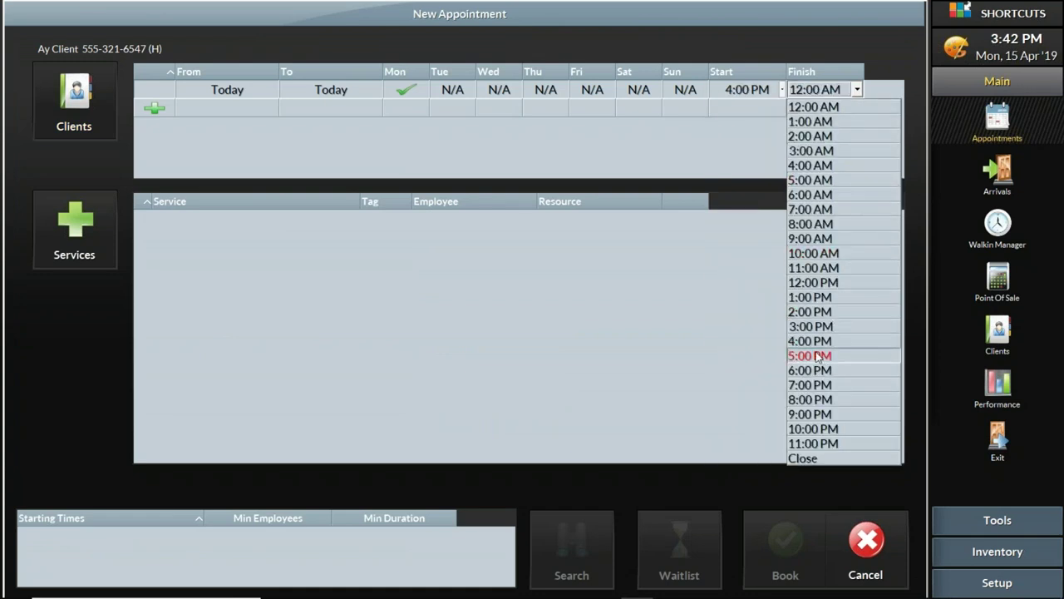
{"action": "left_click", "coordinate": [815, 355]}
Step: Add an Executive Cut with the first stylist and send the request to the wait list
{"action": "left_click", "coordinate": [87, 259]}
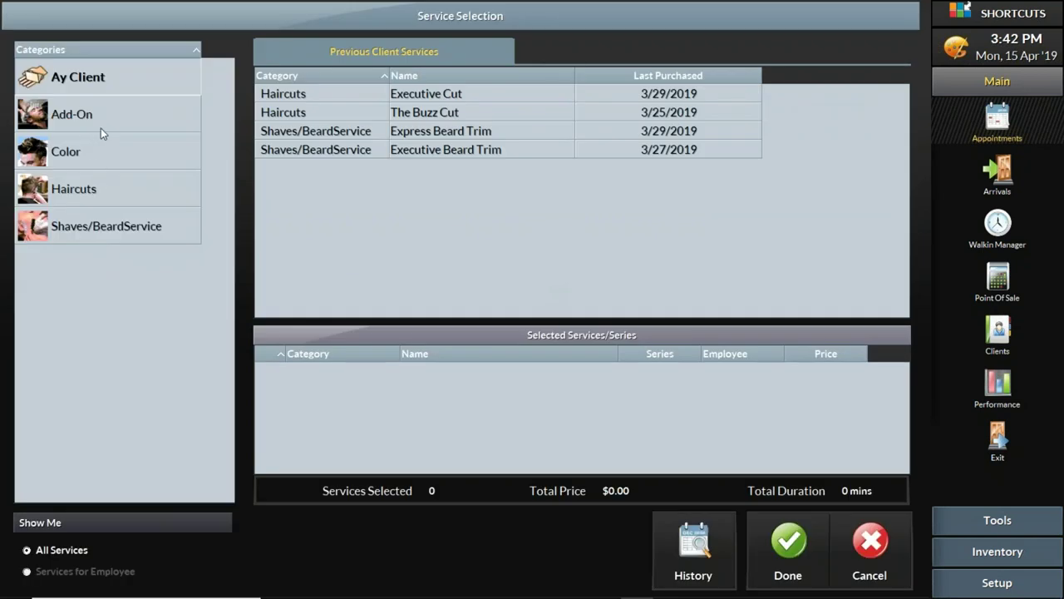
{"action": "double_click", "coordinate": [405, 93]}
{"action": "left_click", "coordinate": [788, 544]}
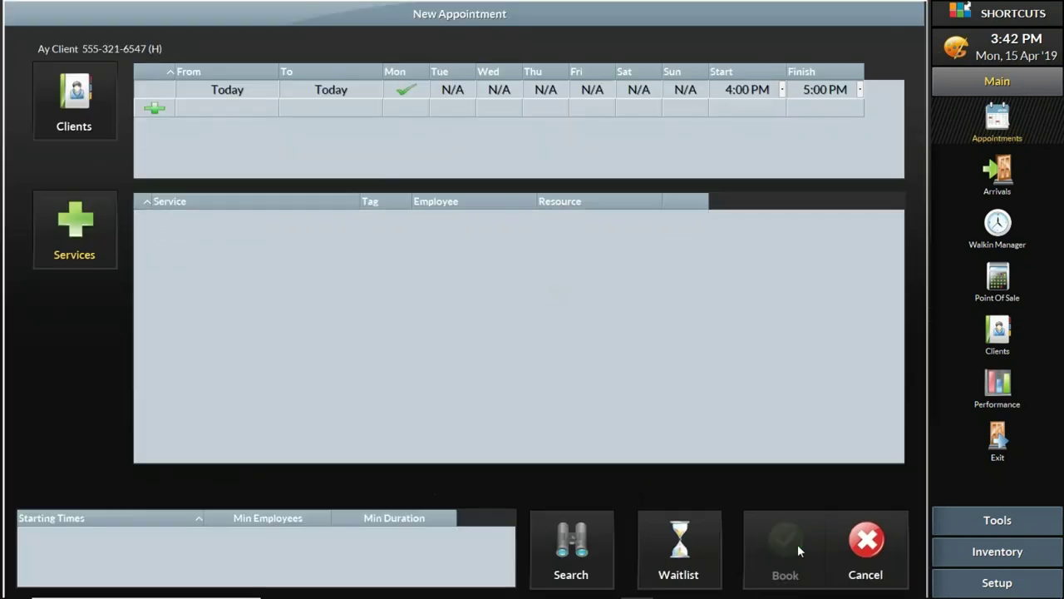
{"action": "left_click", "coordinate": [495, 232]}
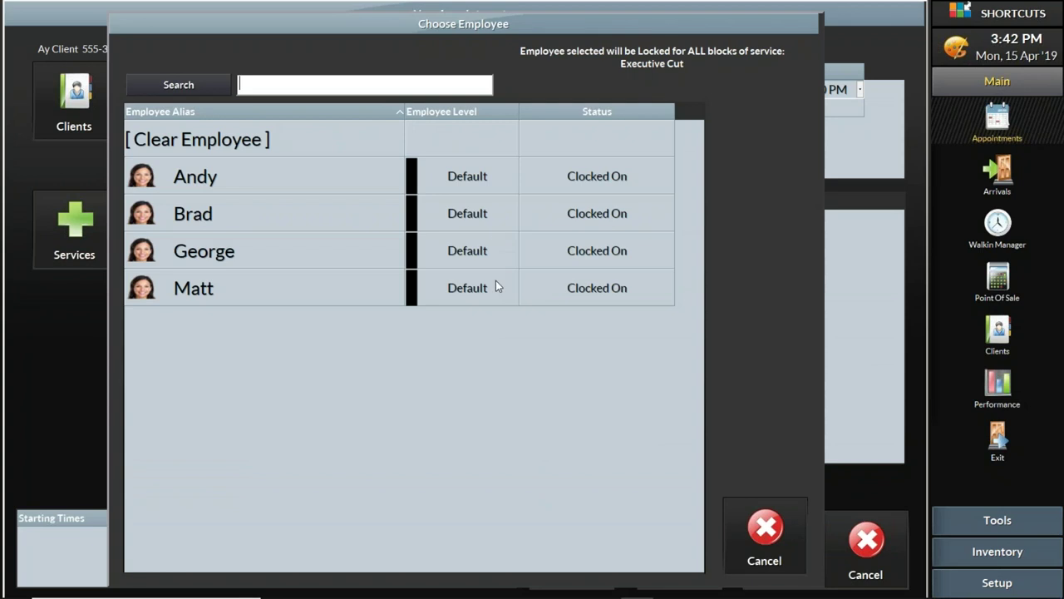
{"action": "left_click", "coordinate": [228, 249]}
{"action": "left_click", "coordinate": [572, 544]}
{"action": "left_click", "coordinate": [699, 312]}
{"action": "left_click", "coordinate": [785, 319]}
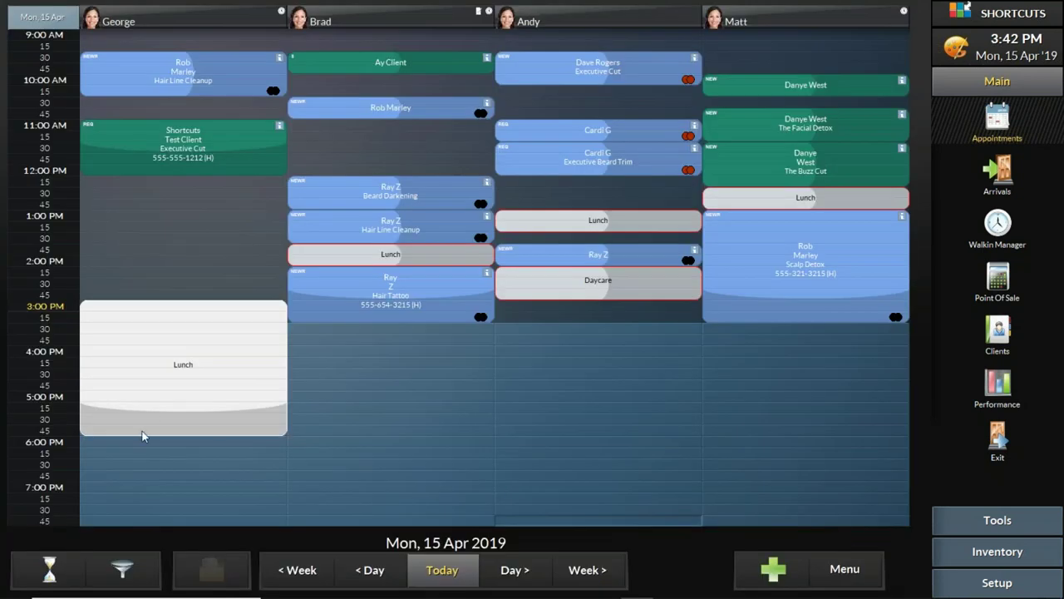
Step: Cut the first stylist's lunch back to 3:00–3:30 PM to free the late afternoon
{"action": "left_click_drag", "start_coordinate": [218, 433], "coordinate": [236, 318]}
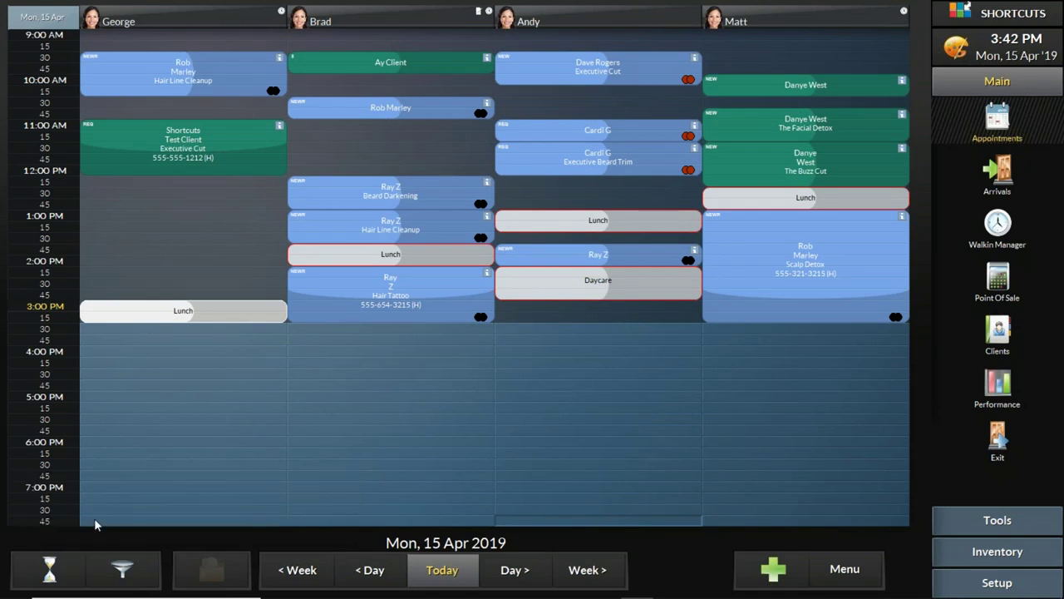
{"action": "left_click", "coordinate": [58, 567]}
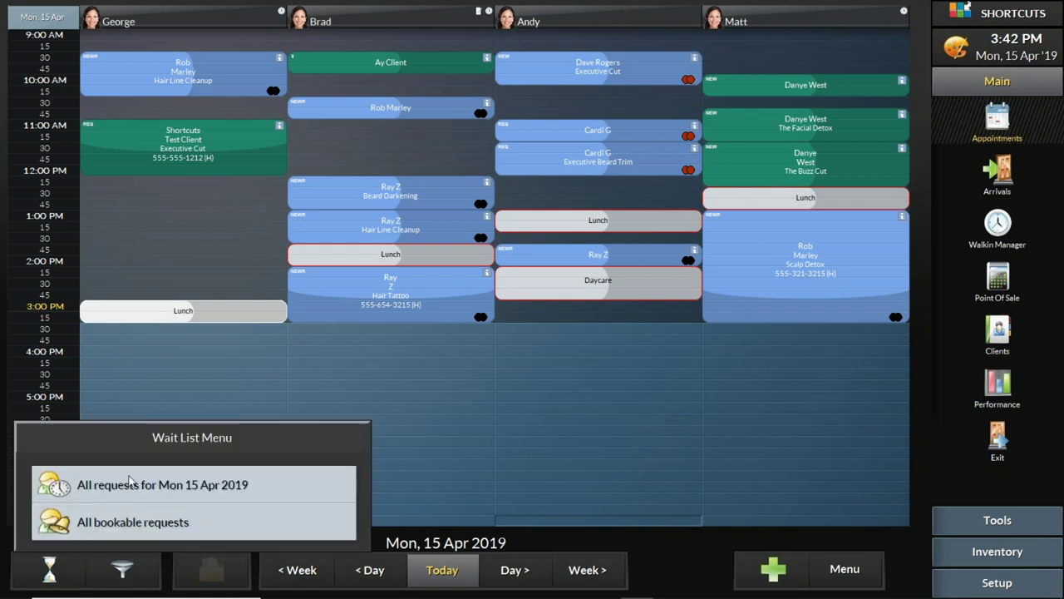
Step: Book the 4:00–5:00 PM wait-list request at 4:00 PM, tagged REQ Client With Employee Request
{"action": "left_click", "coordinate": [129, 480]}
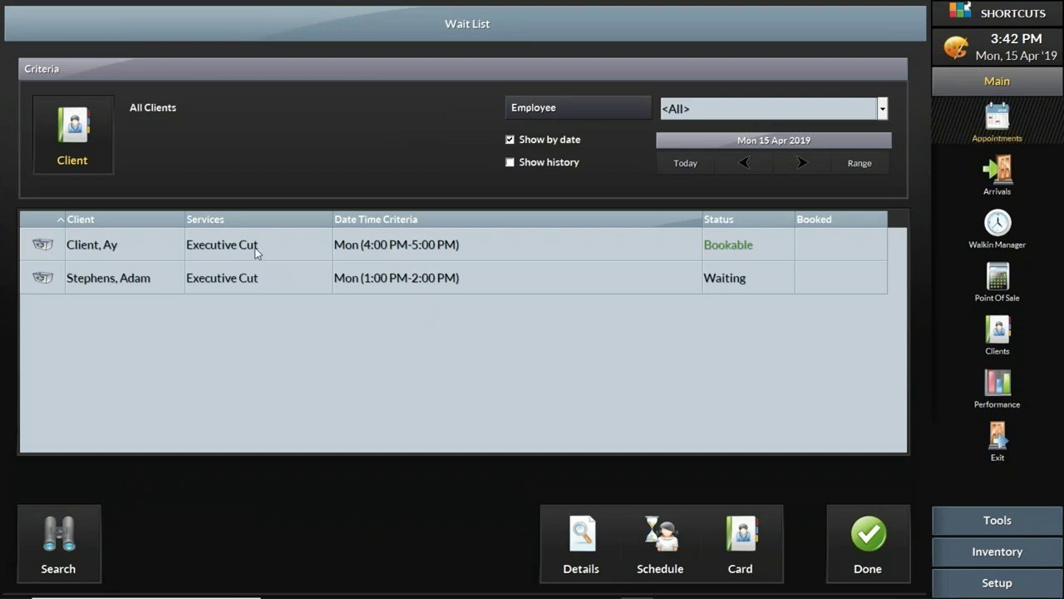
{"action": "left_click", "coordinate": [255, 251]}
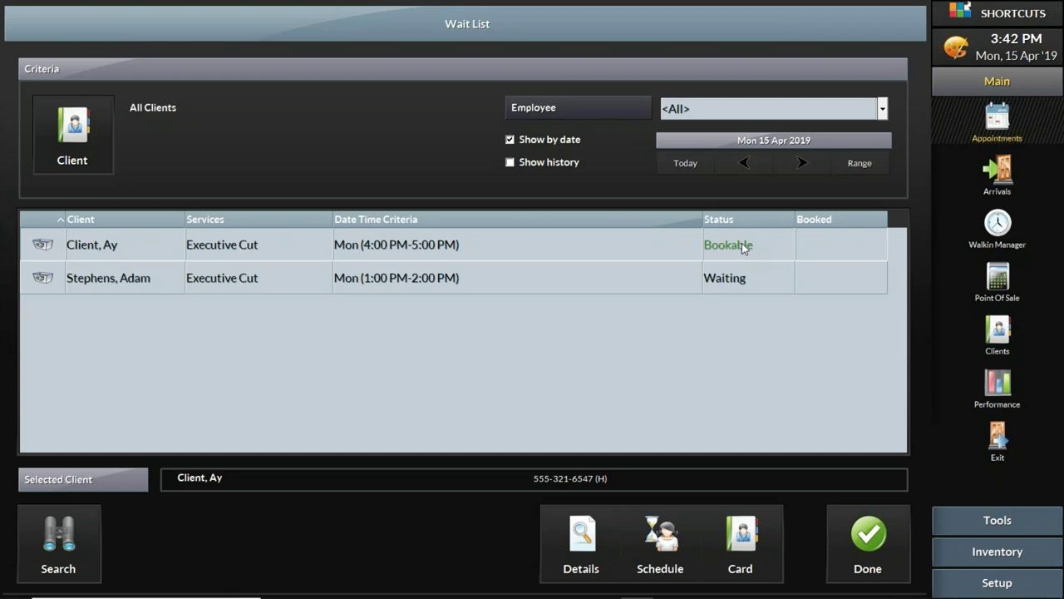
{"action": "left_click", "coordinate": [677, 536]}
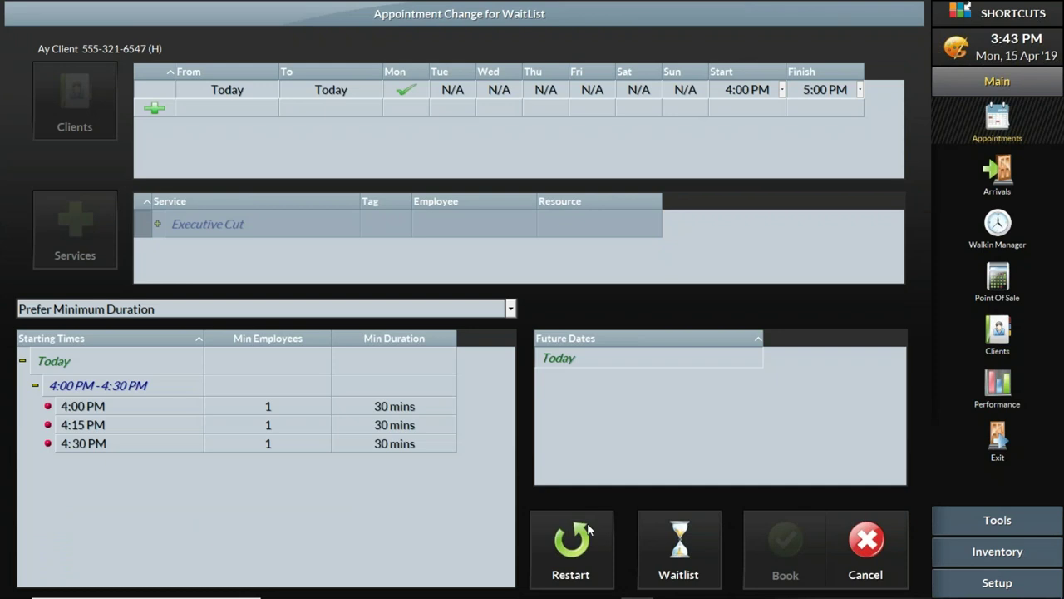
{"action": "left_click", "coordinate": [152, 407]}
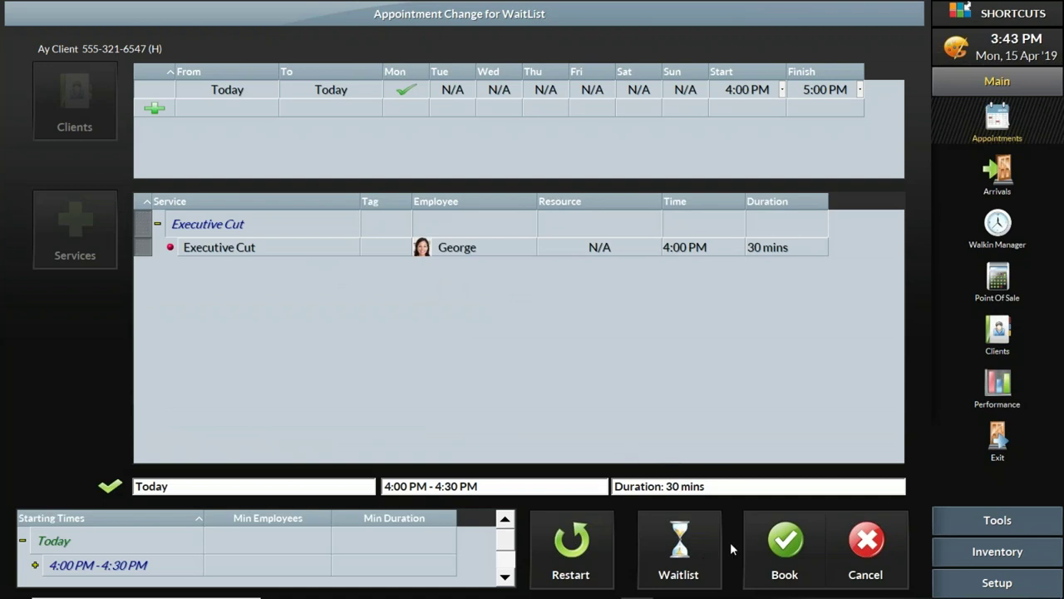
{"action": "left_click", "coordinate": [784, 547]}
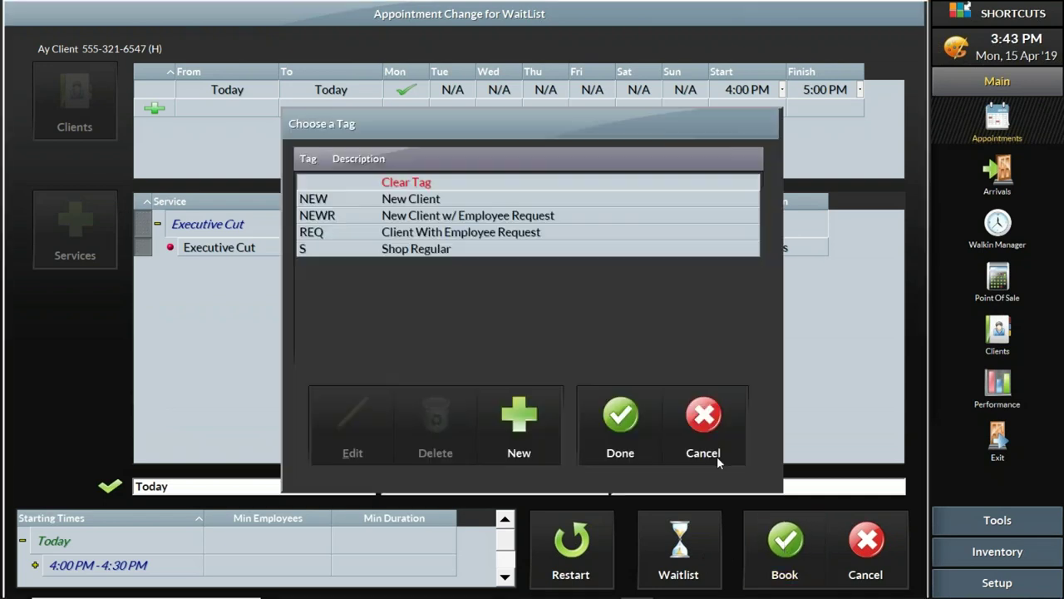
{"action": "left_click", "coordinate": [324, 236]}
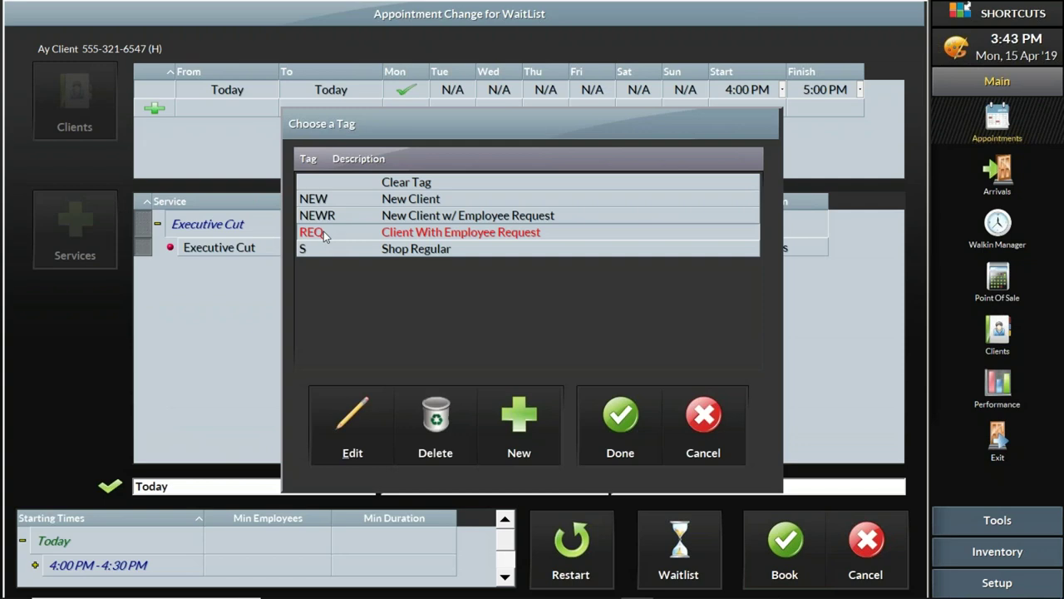
{"action": "left_click", "coordinate": [629, 428]}
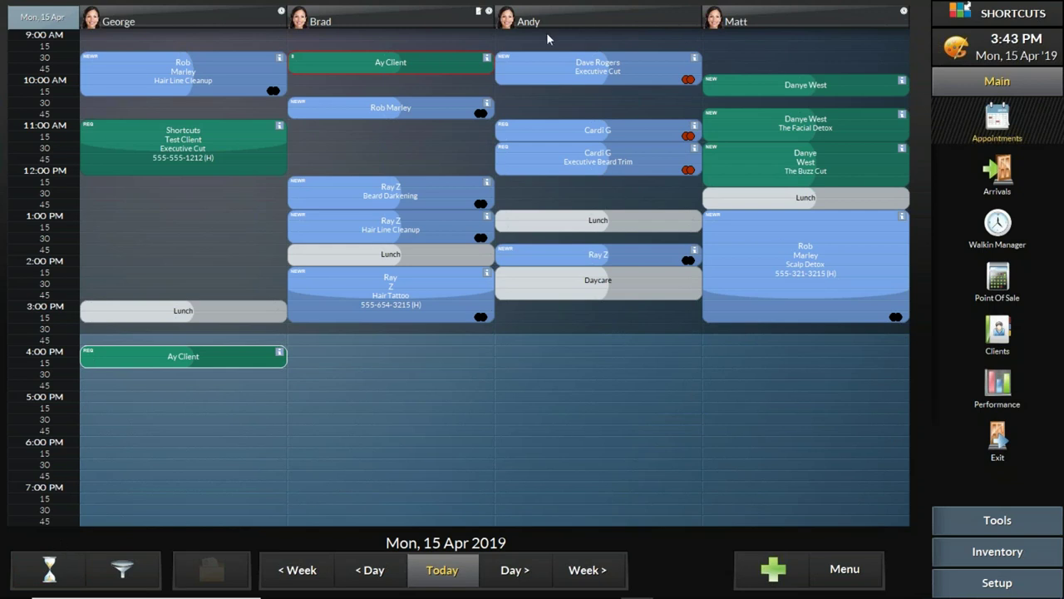
Step: Give the third stylist the message 'when you go to daycare, don't forget to pick up some razors'
{"action": "mouse_move", "coordinate": [743, 21]}
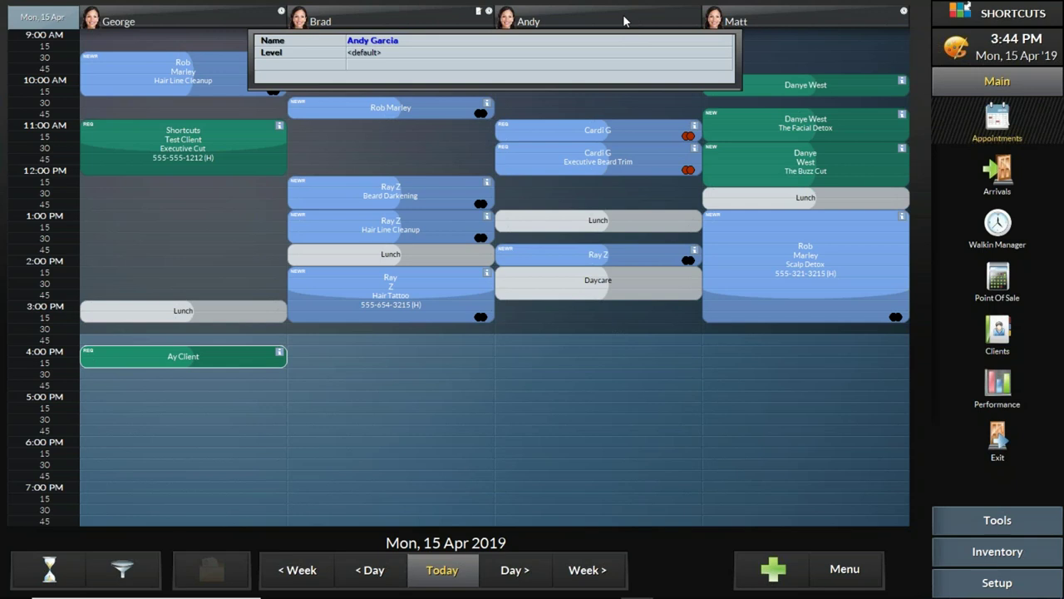
{"action": "left_click", "coordinate": [624, 21]}
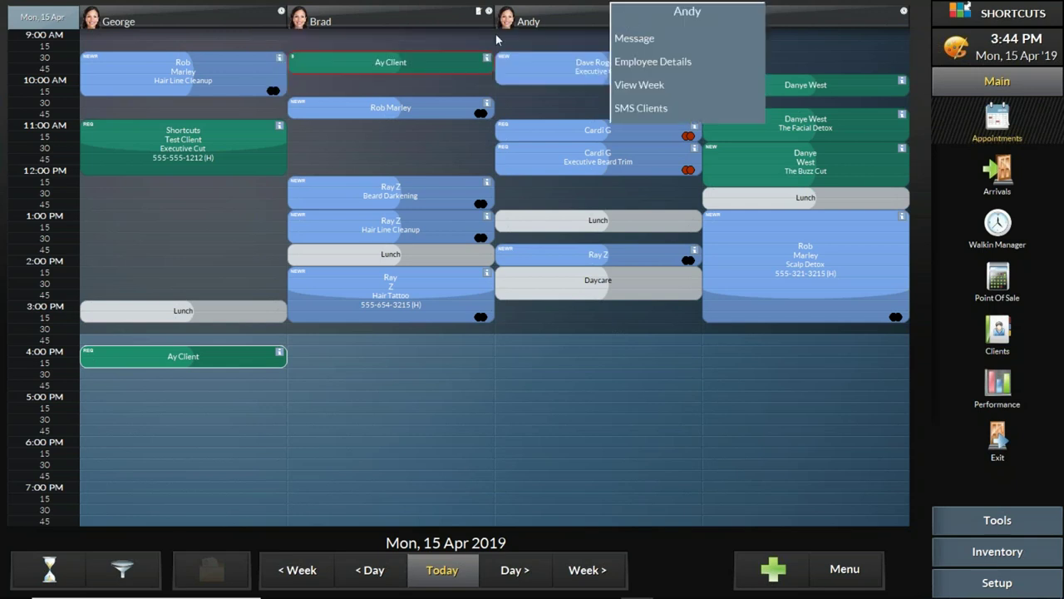
{"action": "left_click", "coordinate": [539, 19]}
{"action": "left_click", "coordinate": [541, 19]}
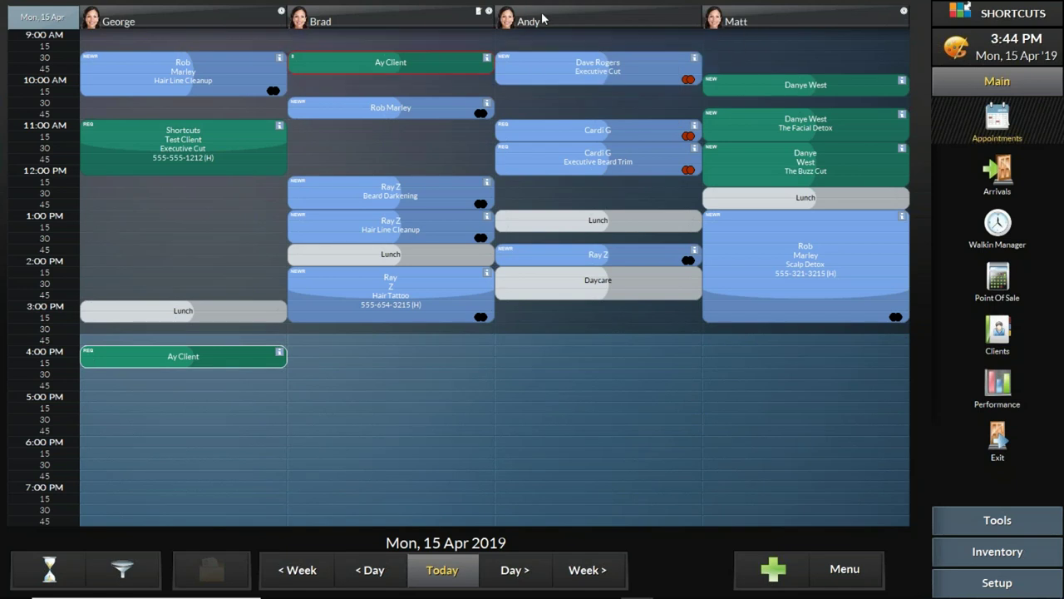
{"action": "left_click", "coordinate": [545, 23]}
{"action": "left_click", "coordinate": [558, 43]}
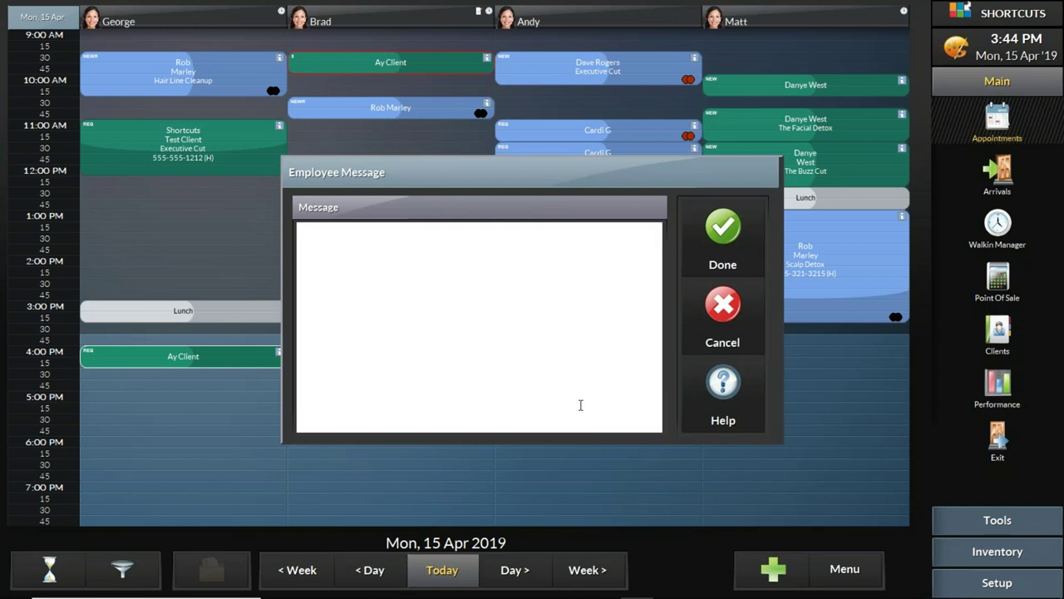
{"action": "type", "text": "when you go to daycare."}
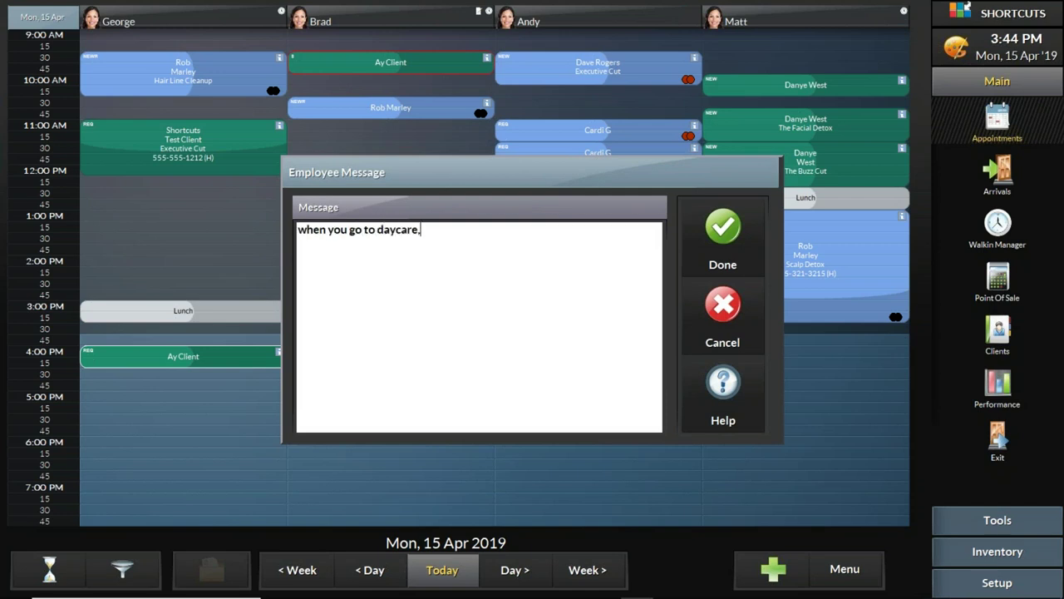
{"action": "key", "text": "BackSpace"}
{"action": "type", "text": ", don't forget to pick up"}
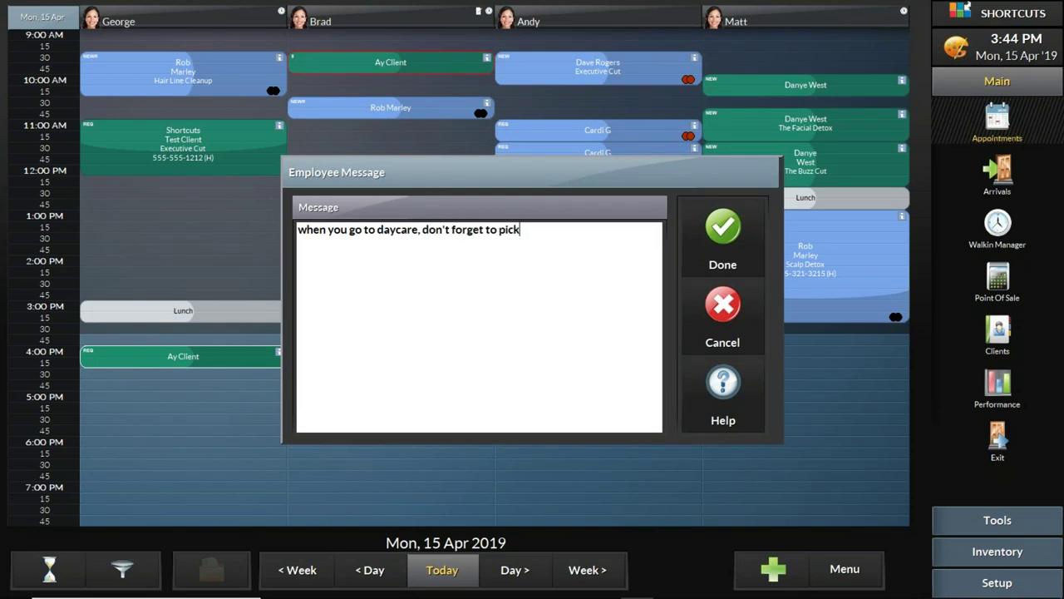
{"action": "type", "text": " some razors"}
{"action": "left_click", "coordinate": [731, 237]}
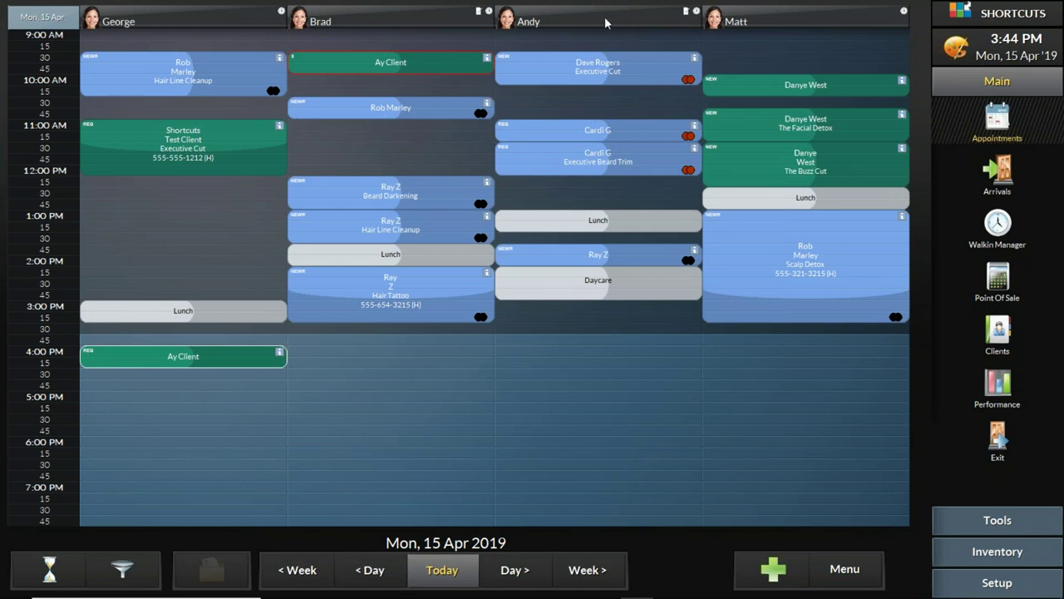
{"action": "mouse_move", "coordinate": [605, 16]}
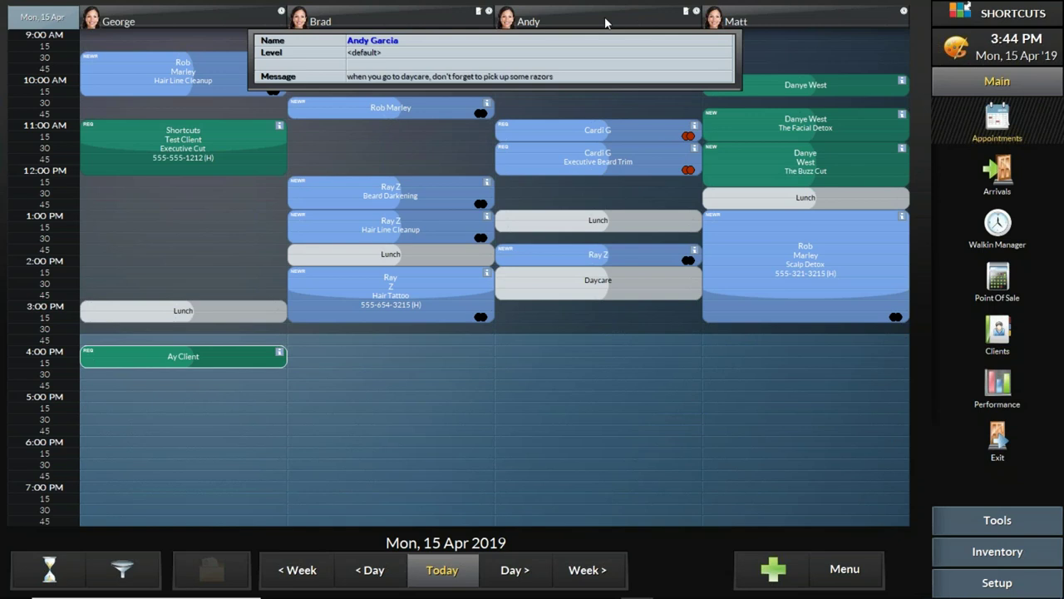
Step: On Tue 16 Apr, leave the second stylist 'your turn to take inventory', then go back to today
{"action": "left_click", "coordinate": [529, 571]}
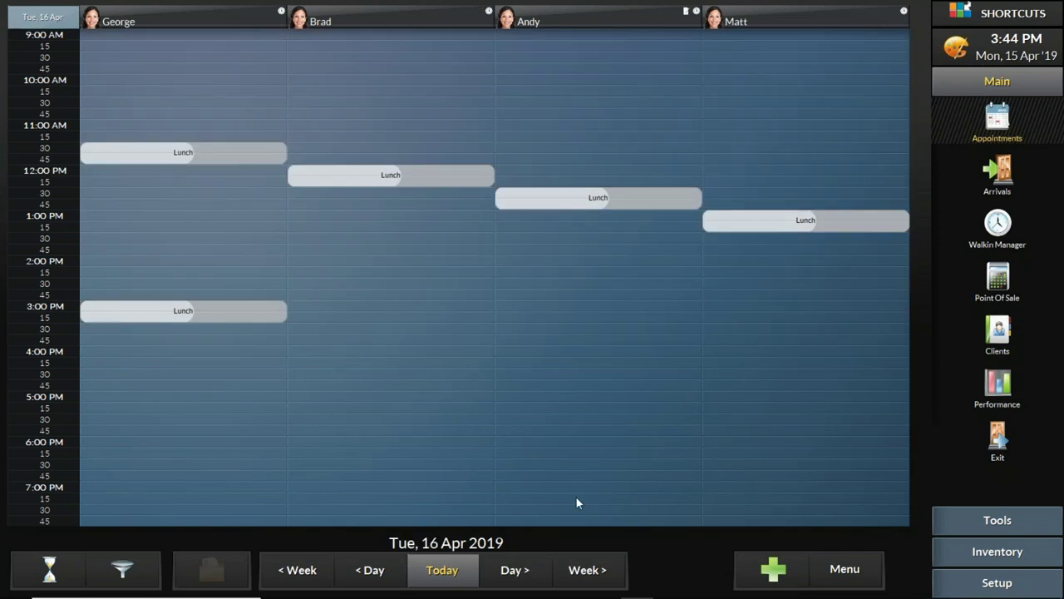
{"action": "left_click", "coordinate": [360, 21]}
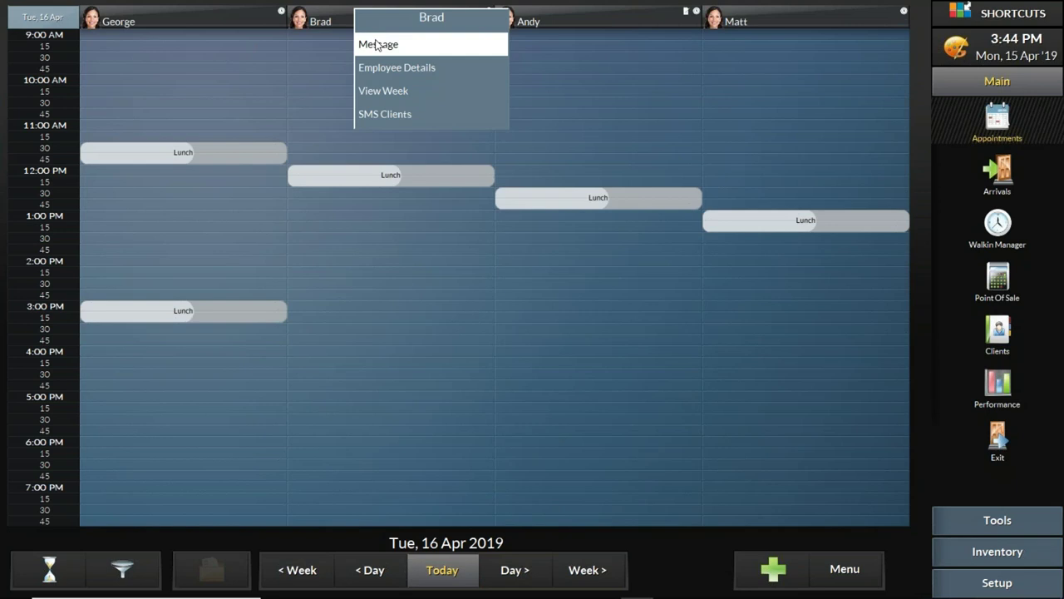
{"action": "left_click", "coordinate": [384, 44]}
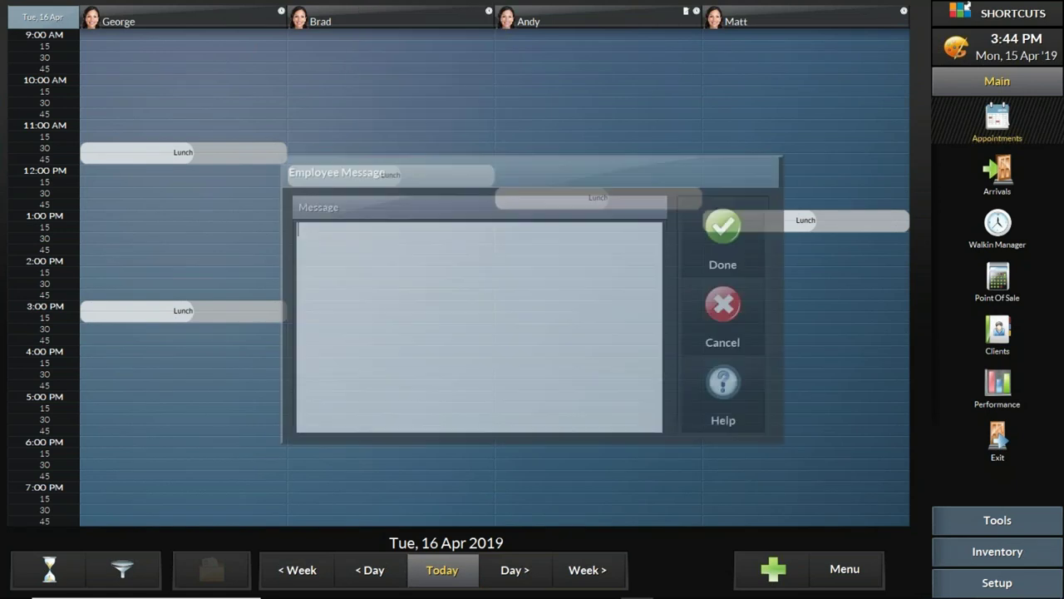
{"action": "type", "text": "your"}
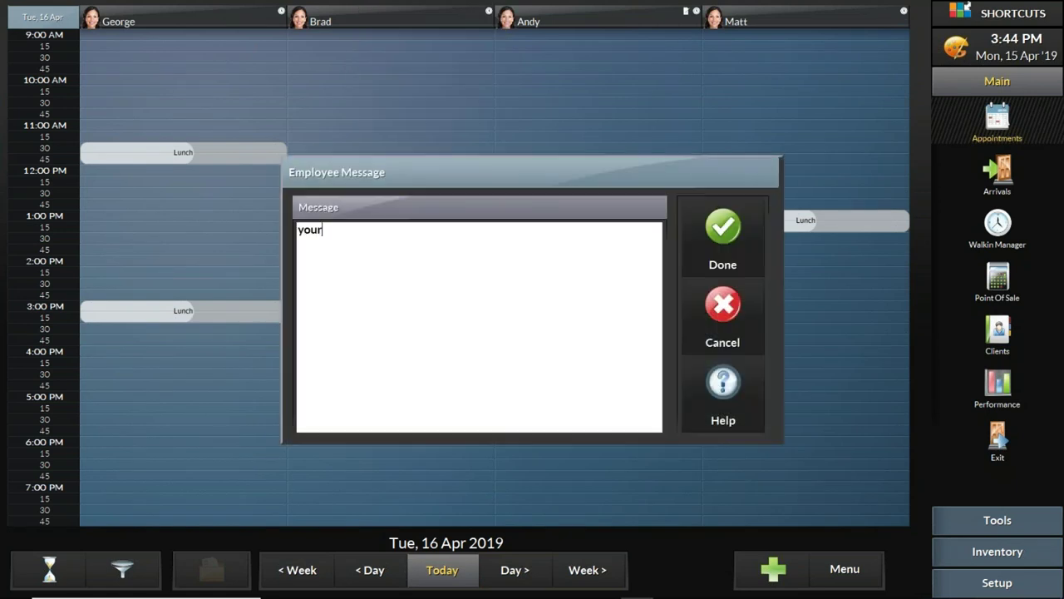
{"action": "type", "text": " turn to take "}
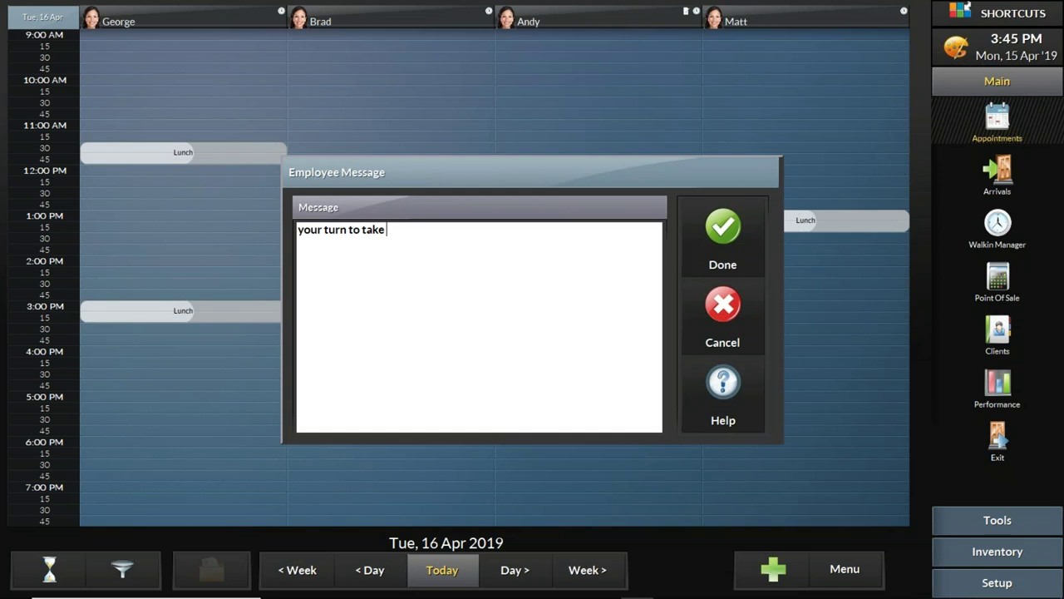
{"action": "type", "text": "inventory"}
{"action": "left_click", "coordinate": [729, 234]}
{"action": "mouse_move", "coordinate": [400, 12]}
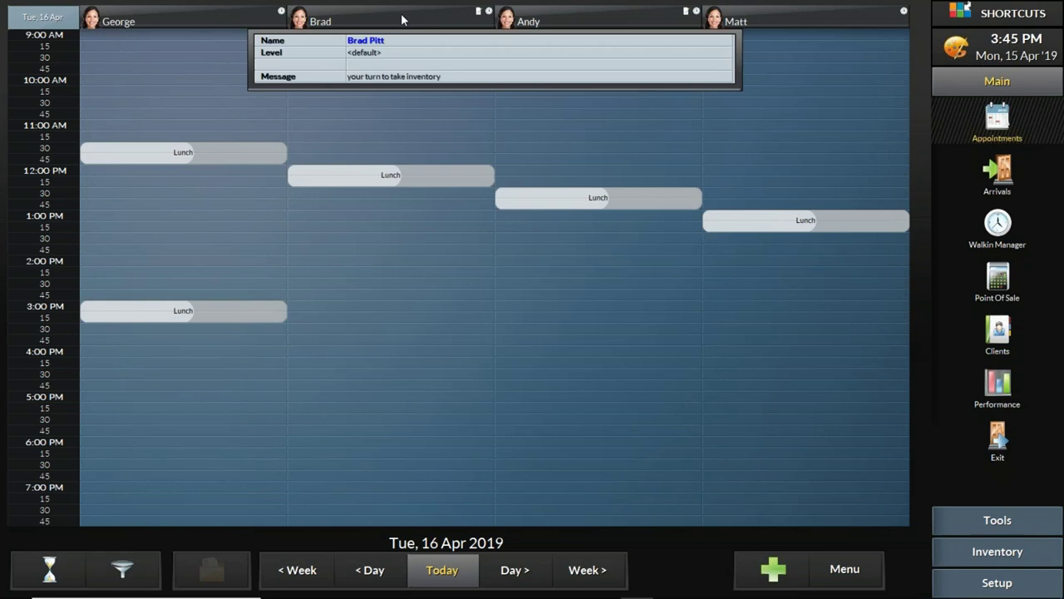
{"action": "left_click", "coordinate": [459, 572]}
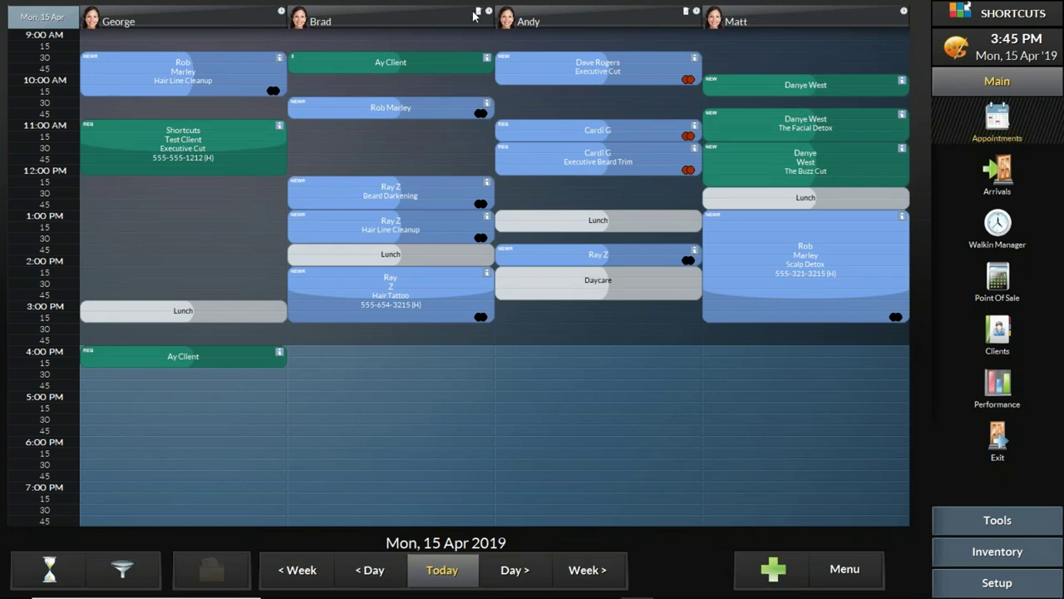
Step: Show Brad's week view across 3 weeks, then open the Fri 26 Apr day schedule
{"action": "left_click", "coordinate": [399, 15]}
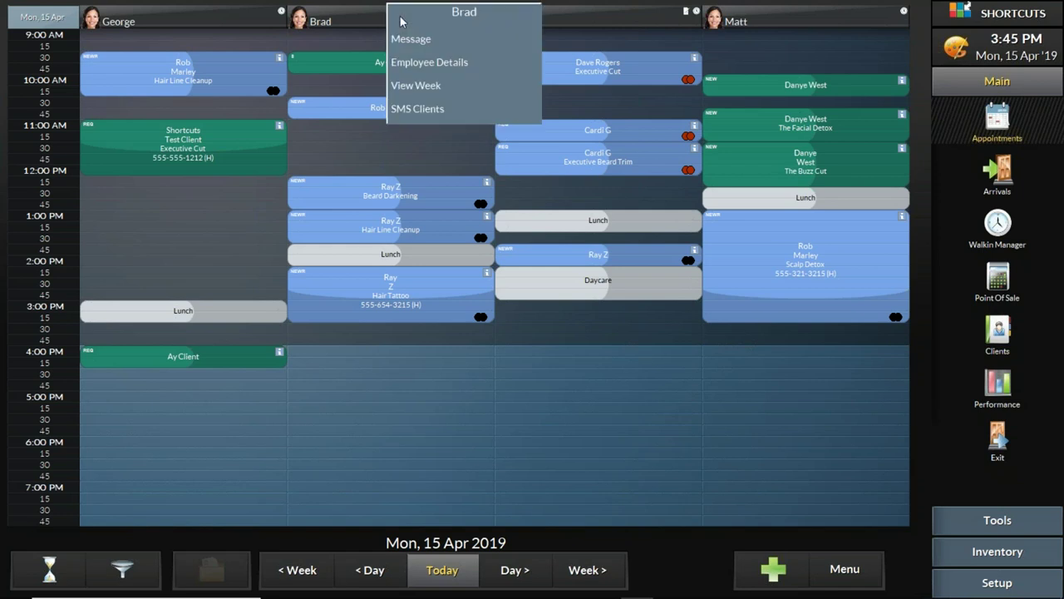
{"action": "left_click", "coordinate": [347, 22]}
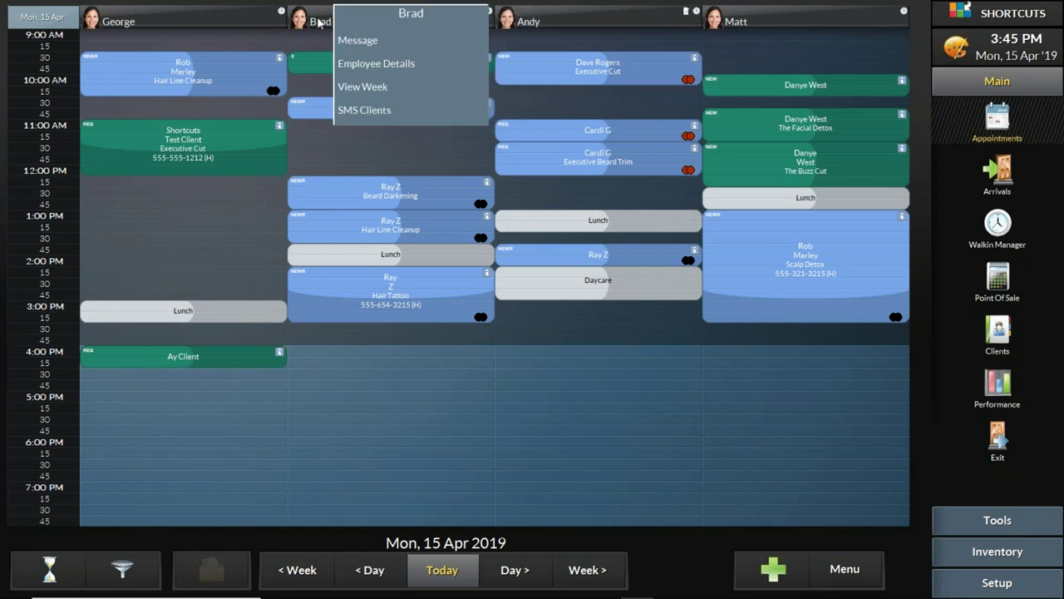
{"action": "left_click", "coordinate": [382, 89]}
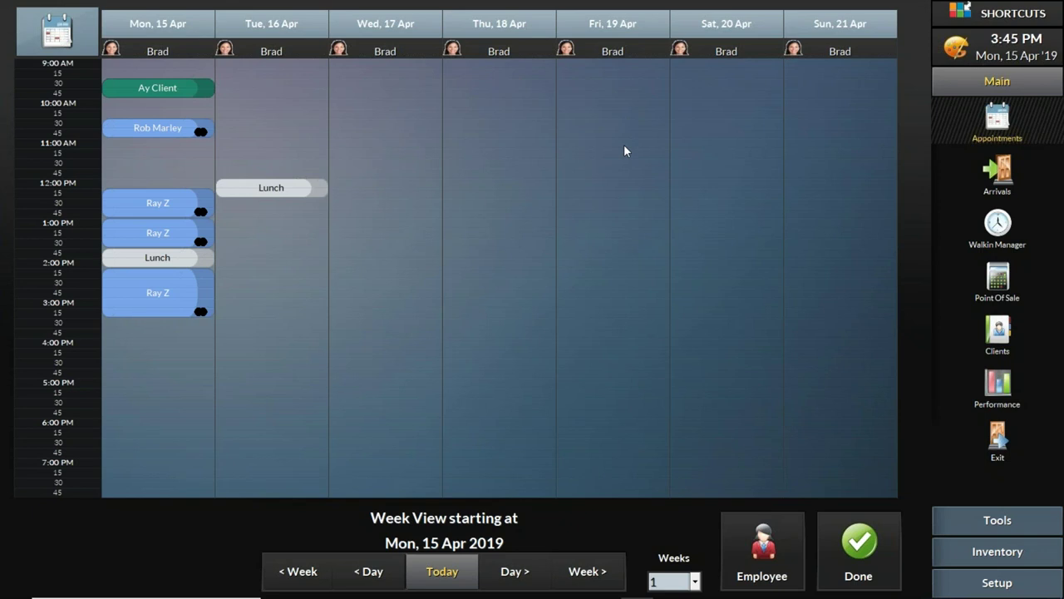
{"action": "left_click", "coordinate": [695, 581]}
{"action": "left_click", "coordinate": [695, 581]}
{"action": "left_click", "coordinate": [695, 581]}
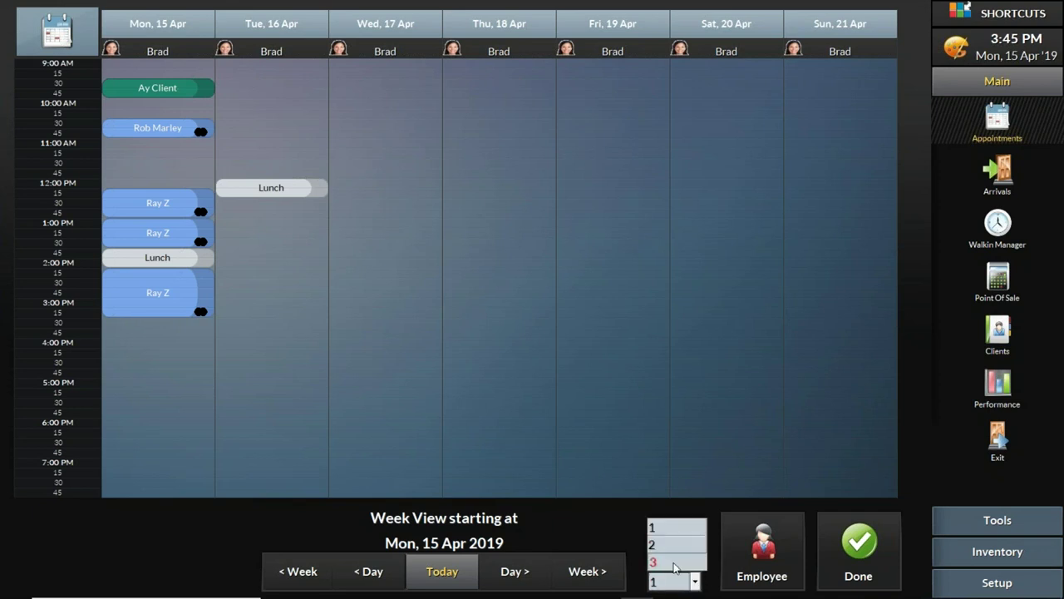
{"action": "left_click", "coordinate": [675, 564]}
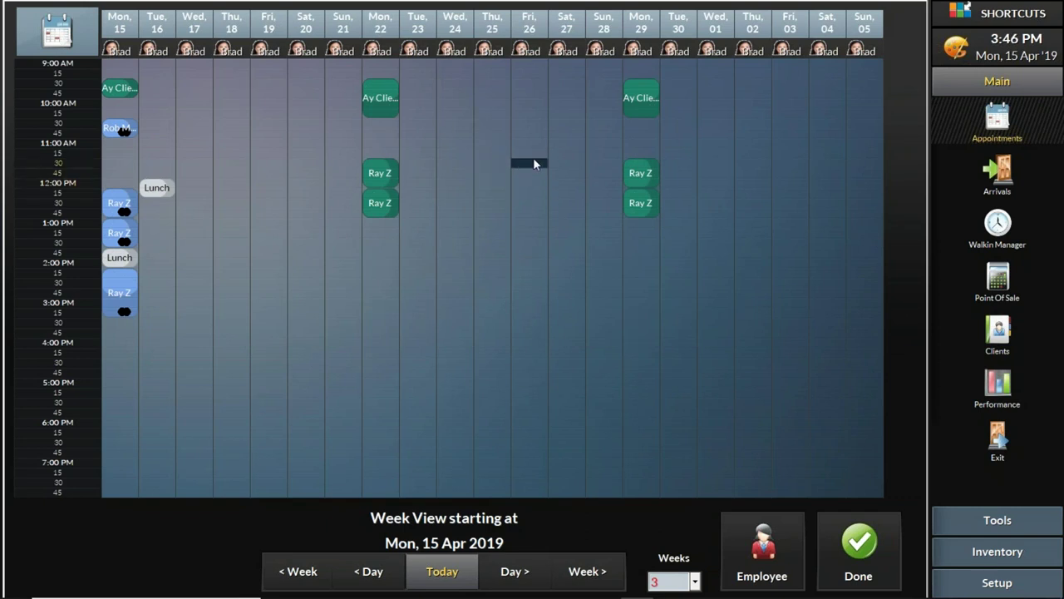
{"action": "left_click", "coordinate": [533, 191]}
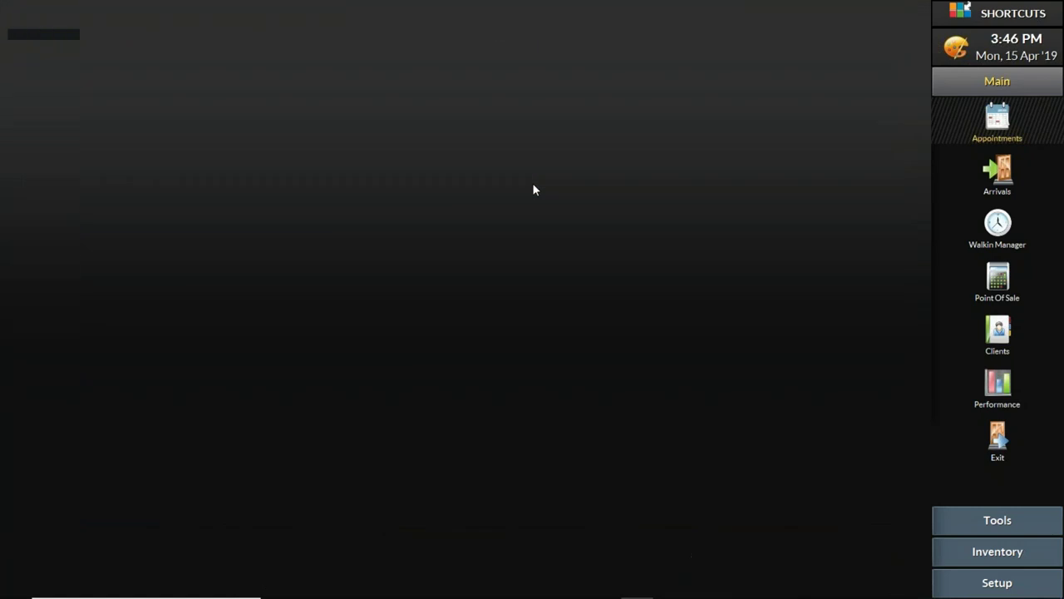
Step: Book the client for a REQ-tagged Color > Beard Darkening with Brad at 12 PM
{"action": "left_click", "coordinate": [532, 190]}
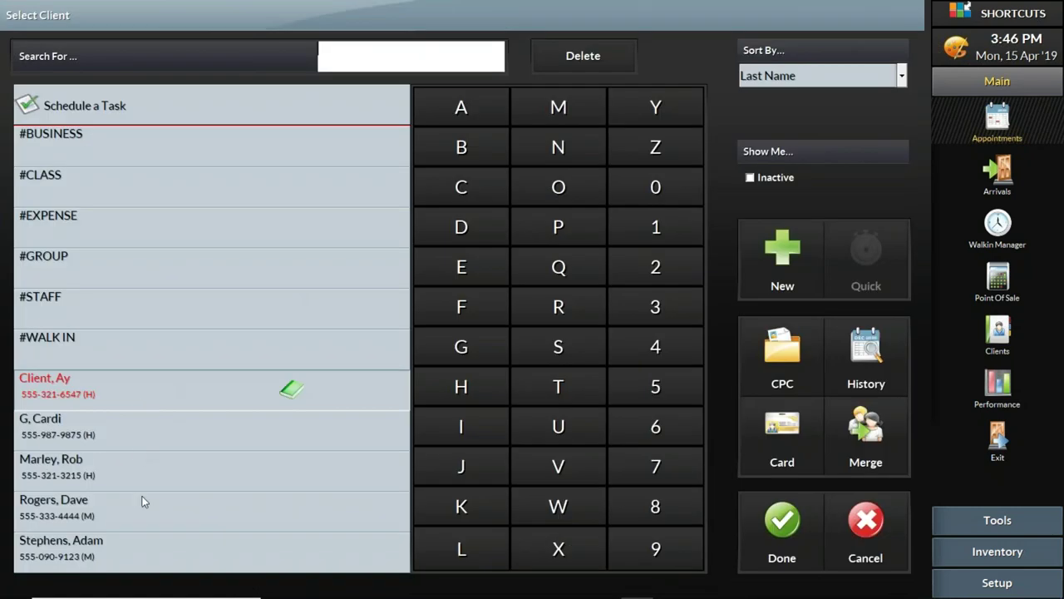
{"action": "left_click", "coordinate": [184, 457]}
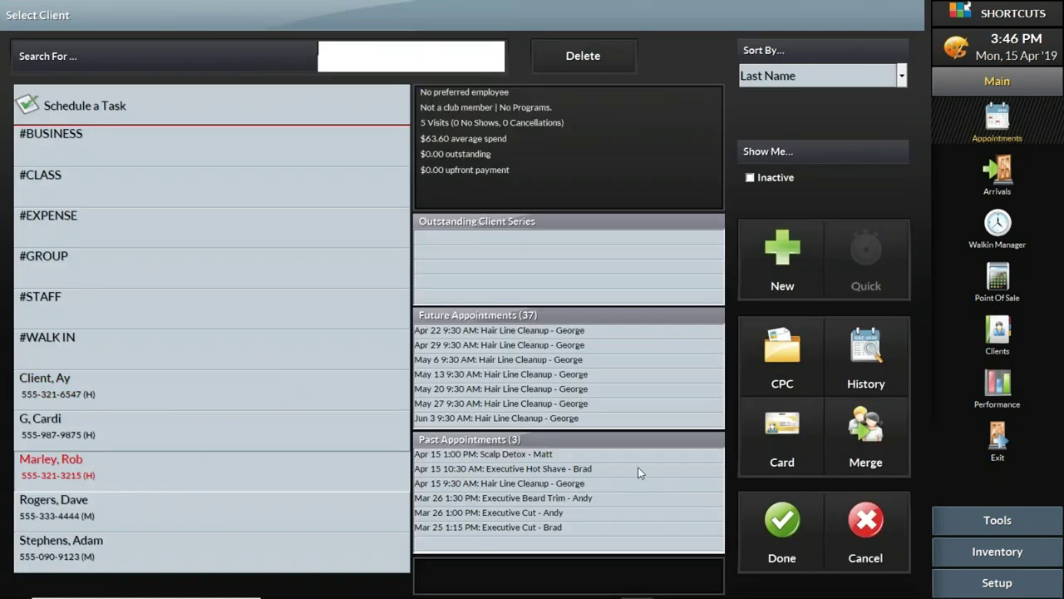
{"action": "left_click", "coordinate": [780, 519]}
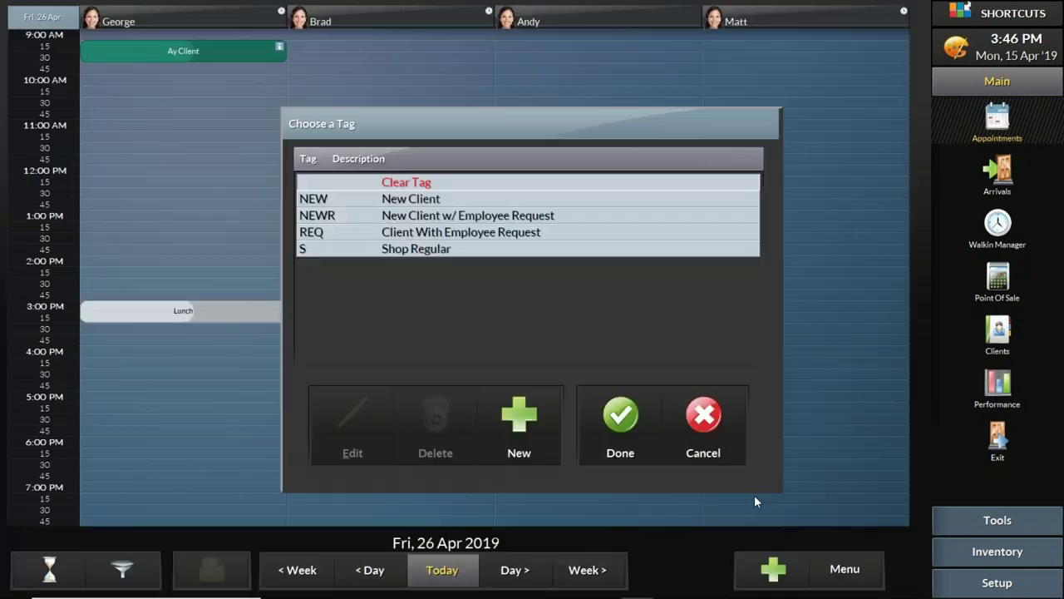
{"action": "left_click", "coordinate": [491, 233]}
{"action": "left_click", "coordinate": [622, 418]}
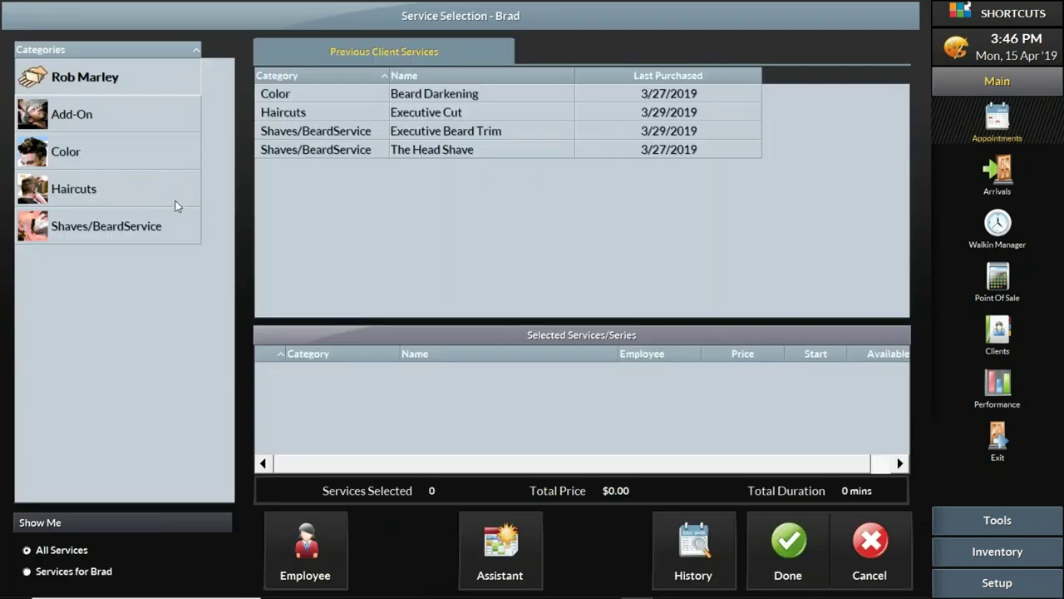
{"action": "left_click", "coordinate": [164, 159]}
{"action": "left_click", "coordinate": [447, 113]}
{"action": "left_click", "coordinate": [798, 552]}
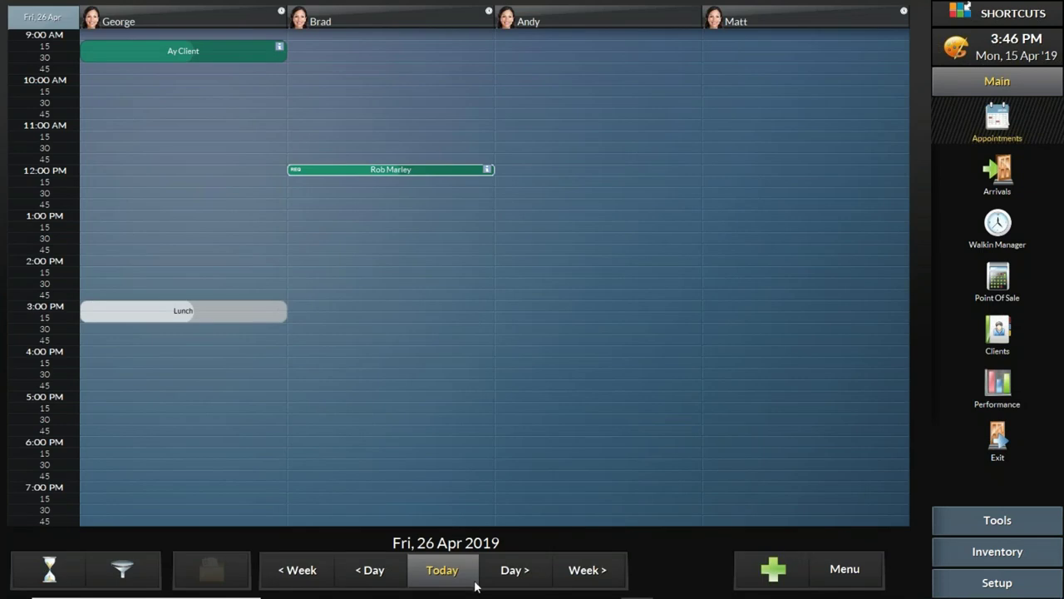
Step: Return the schedule to today and start the PowerPoint slide show from the current slide
{"action": "left_click", "coordinate": [437, 572]}
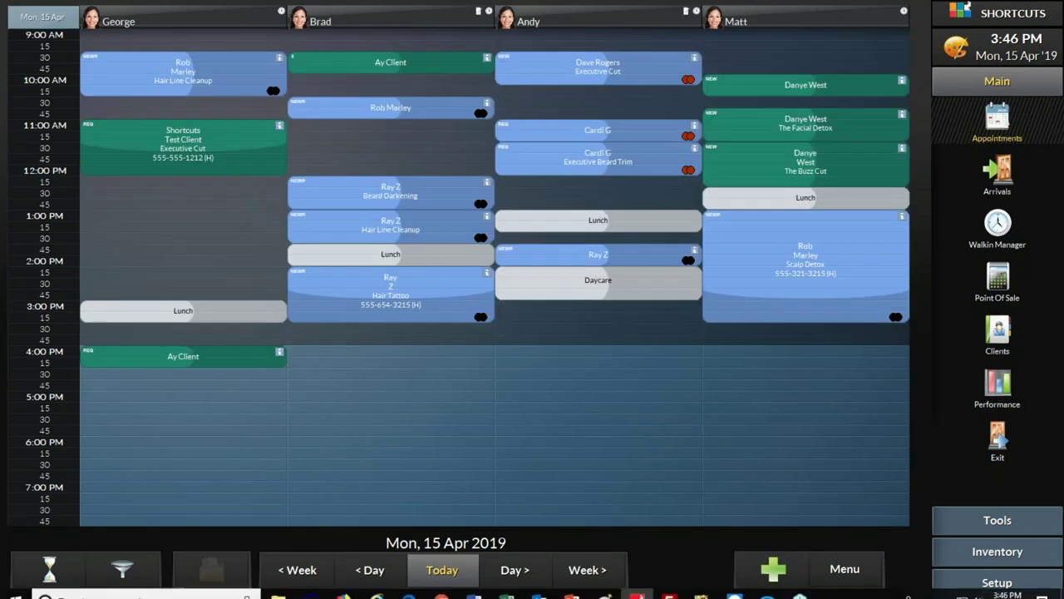
{"action": "left_click", "coordinate": [572, 588]}
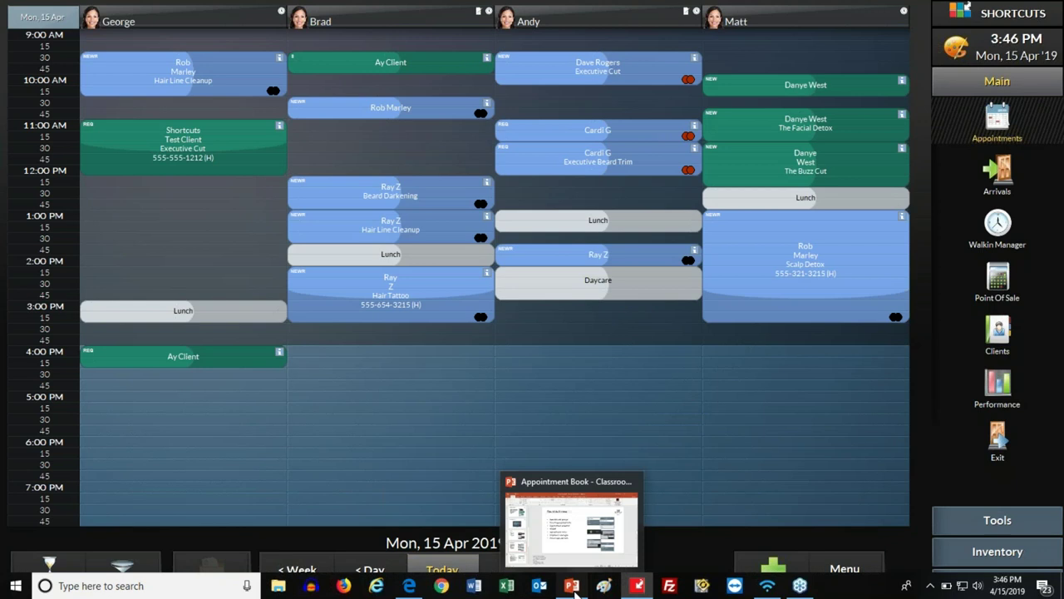
{"action": "left_click", "coordinate": [864, 589]}
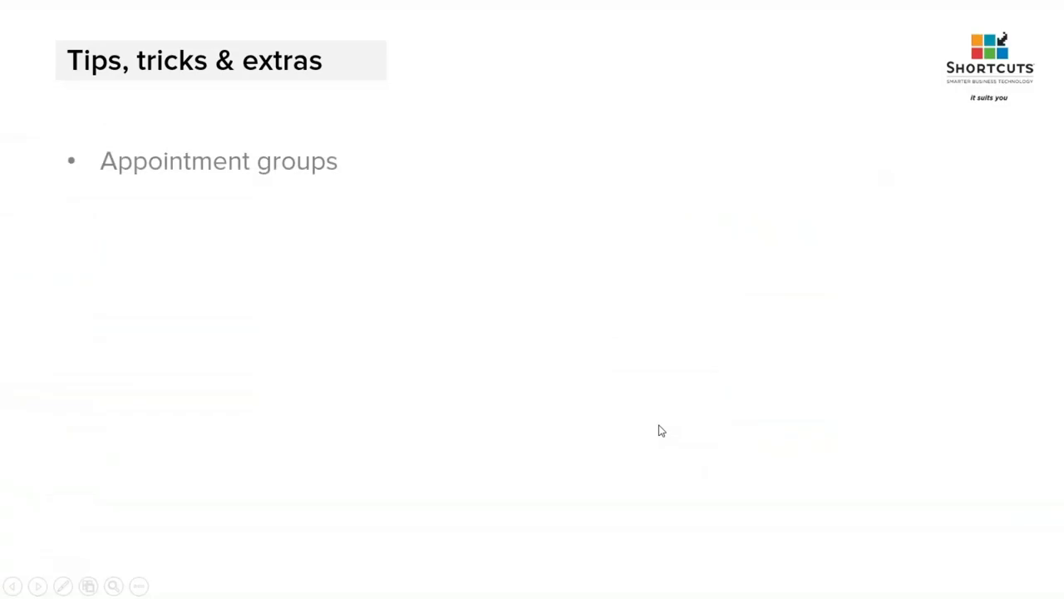